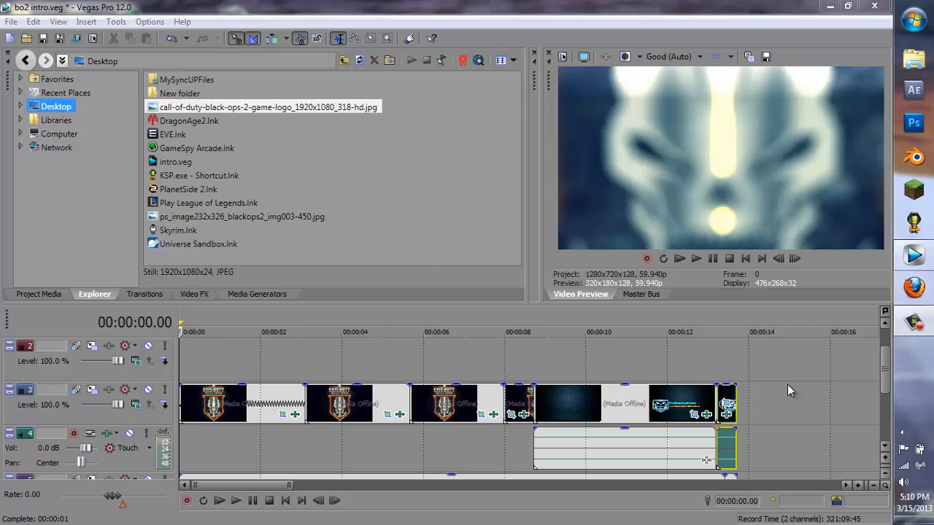
# View the two Black Ops 2 logo images from the desktop in the photo viewer and return to the Vegas Pro project
pyautogui.click(830, 8)
pyautogui.doubleClick(483, 175)
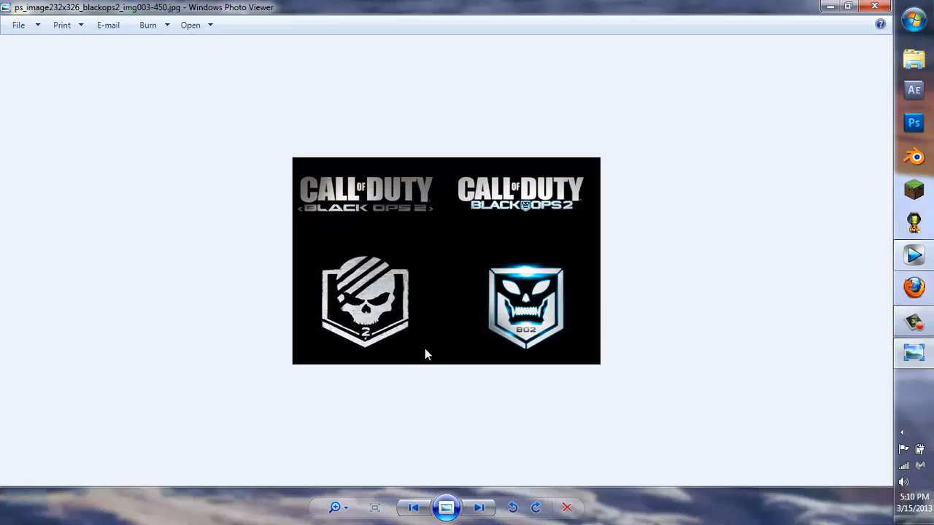
pyautogui.click(413, 507)
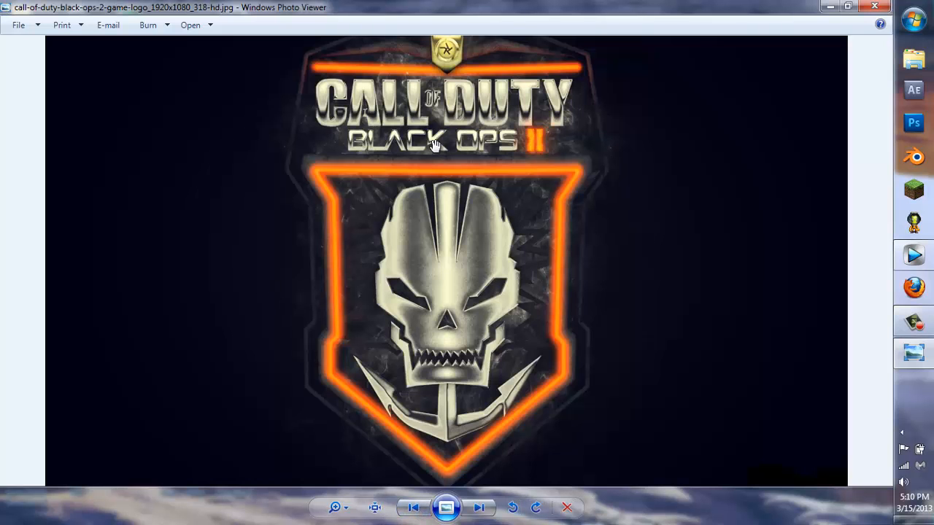
pyautogui.scroll(4, 434, 145)
pyautogui.scroll(-4, 433, 146)
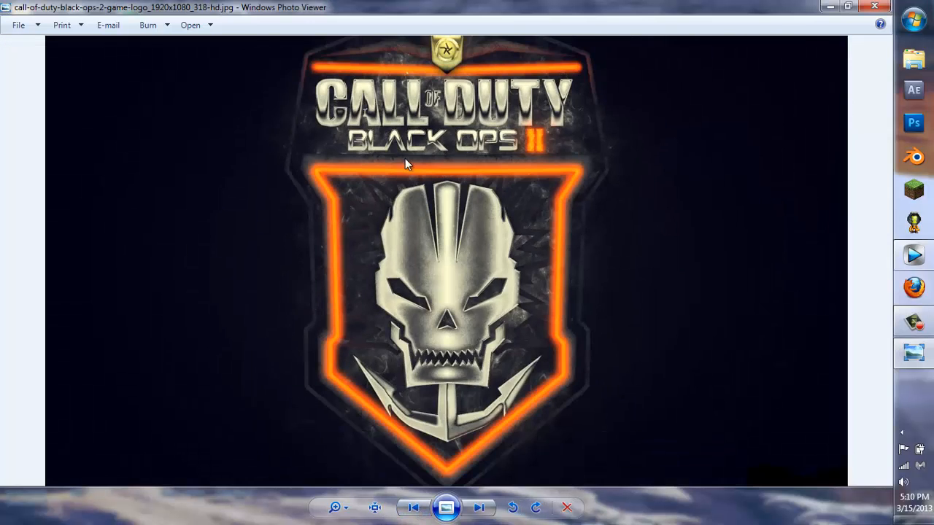
pyautogui.click(874, 6)
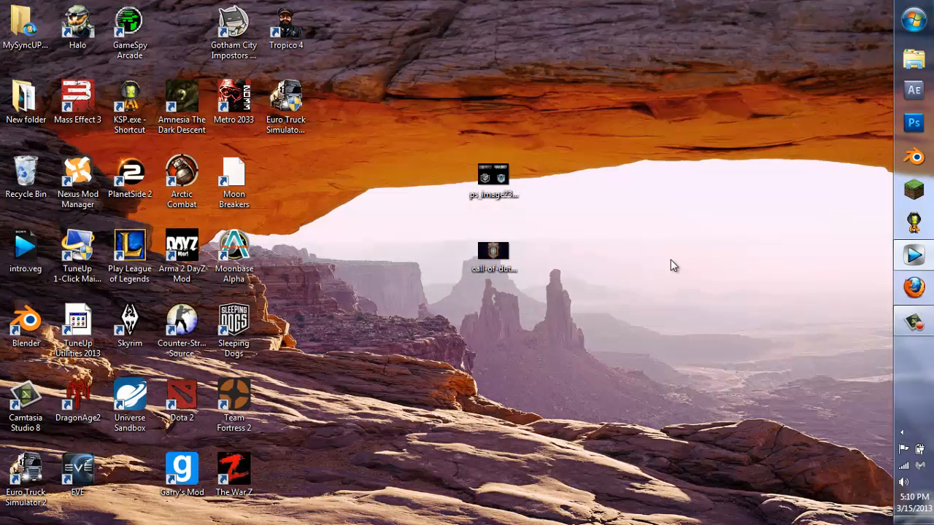
pyautogui.click(914, 255)
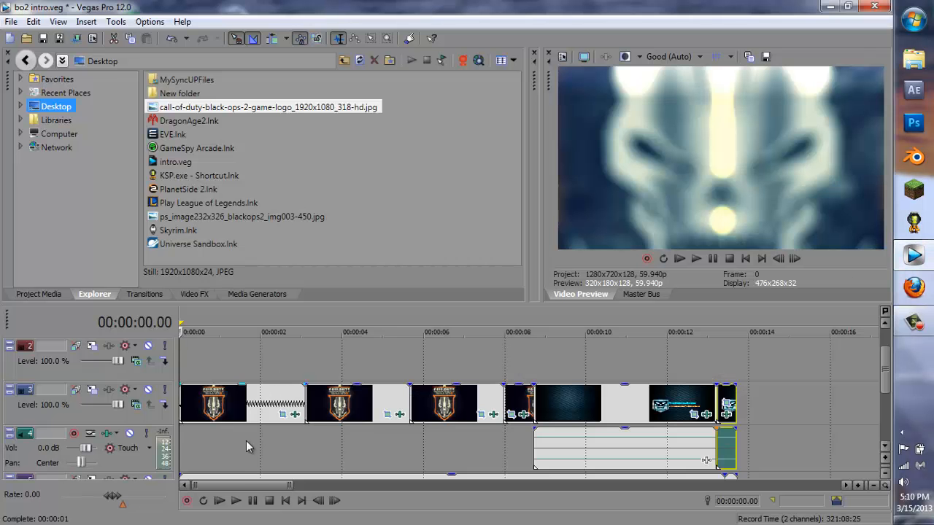
# Play back the bo2 intro project and scrub through the Black Ops 2 logo clips on the timeline
pyautogui.click(235, 500)
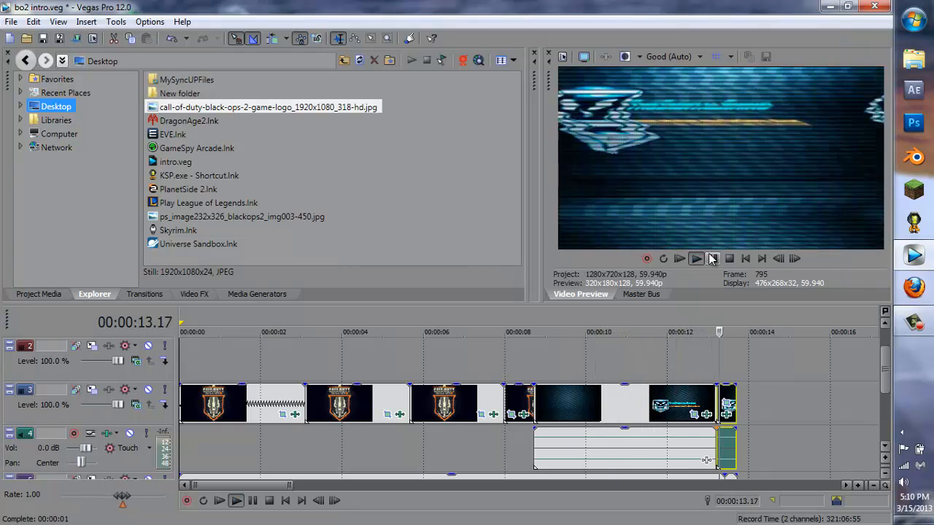
pyautogui.click(250, 502)
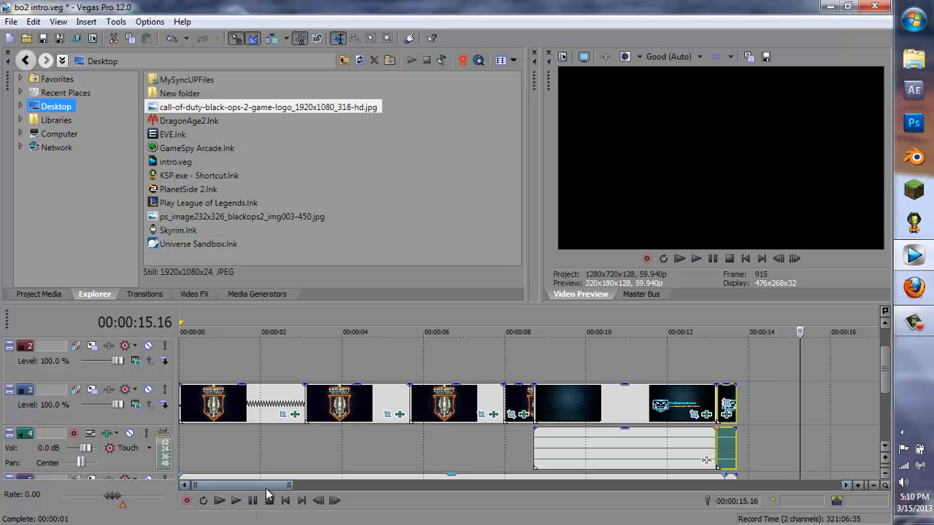
pyautogui.click(240, 346)
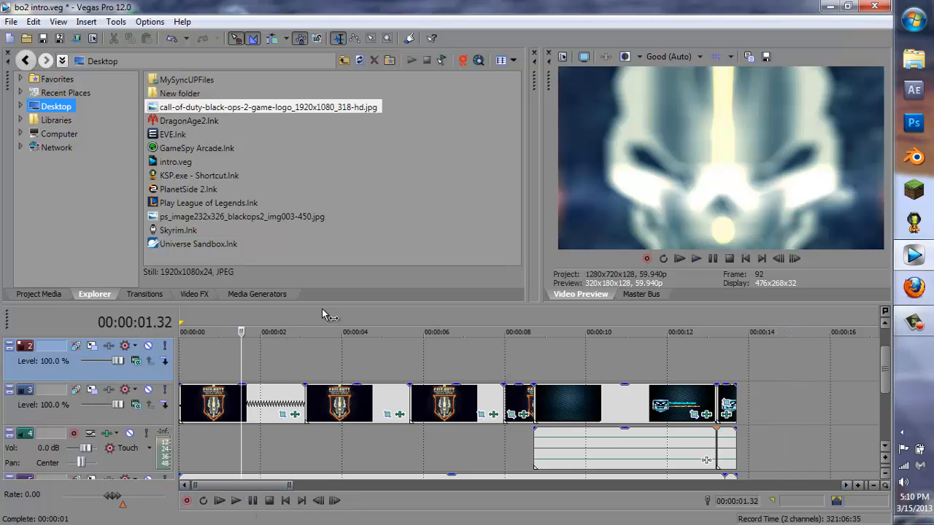
pyautogui.moveTo(346, 315); pyautogui.dragTo(438, 316)
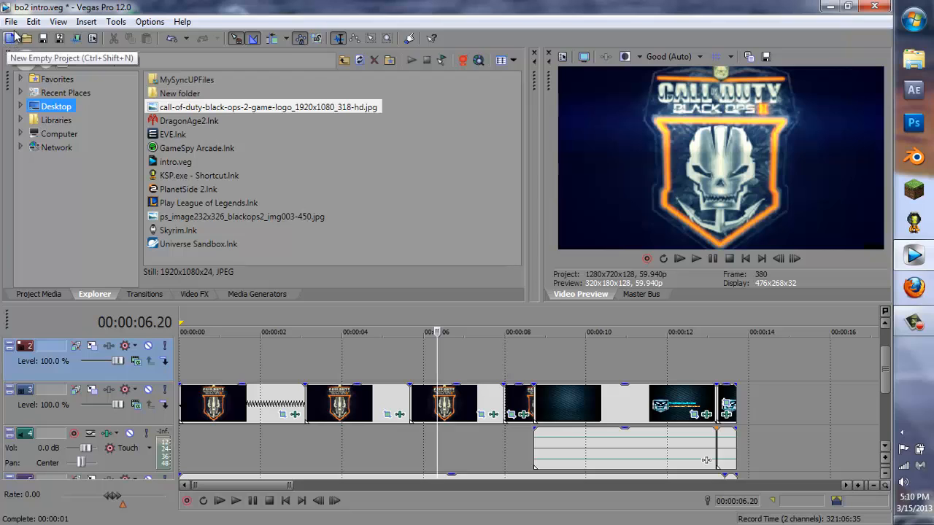
# Create a new project with the HDV 720-30p (1280x720, 29.970 fps) template, discarding the changes to bo2 intro.veg
pyautogui.click(11, 21)
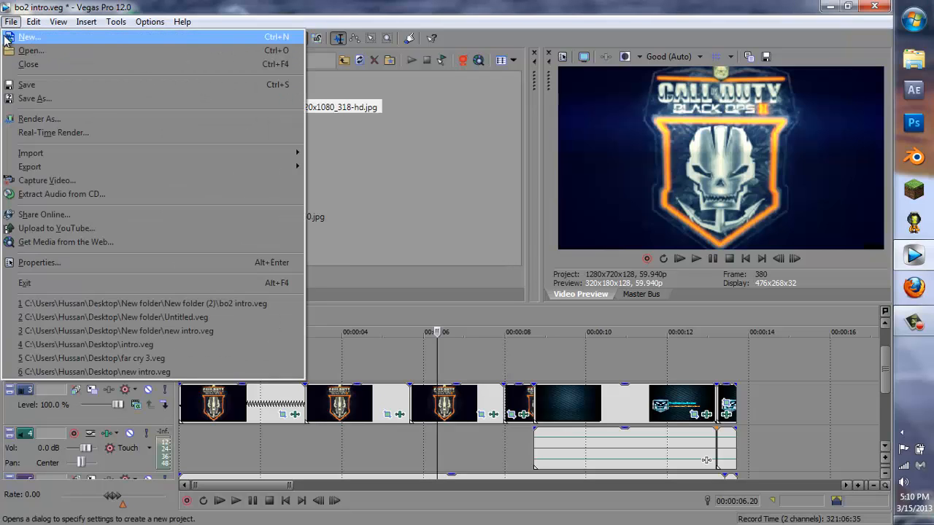
pyautogui.click(28, 37)
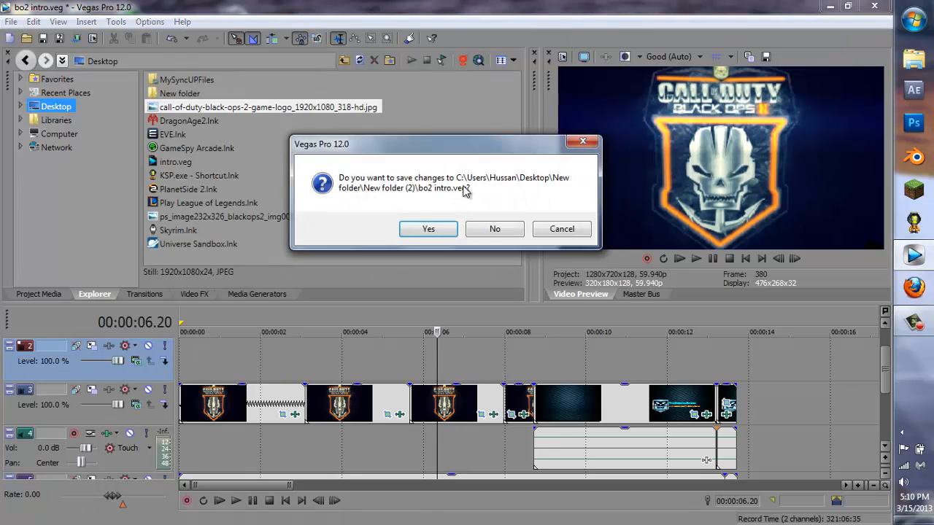
pyautogui.click(496, 228)
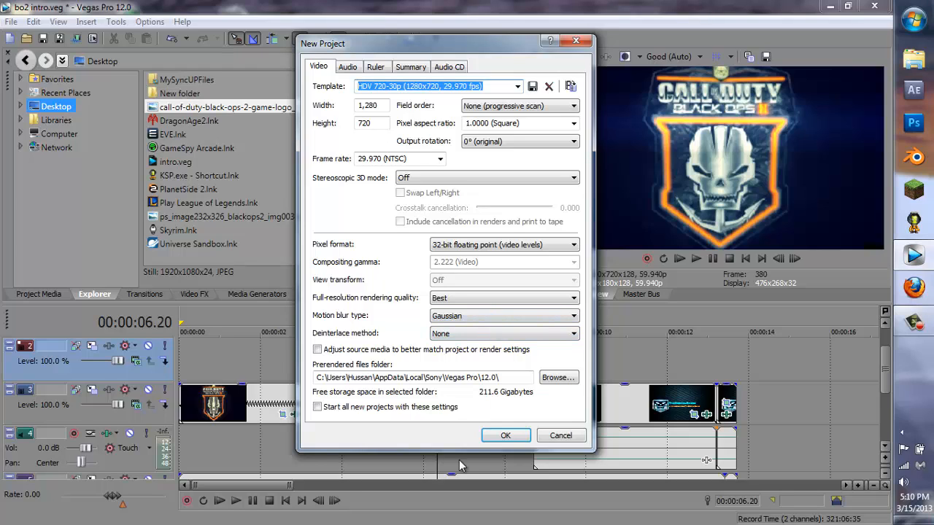
pyautogui.click(495, 438)
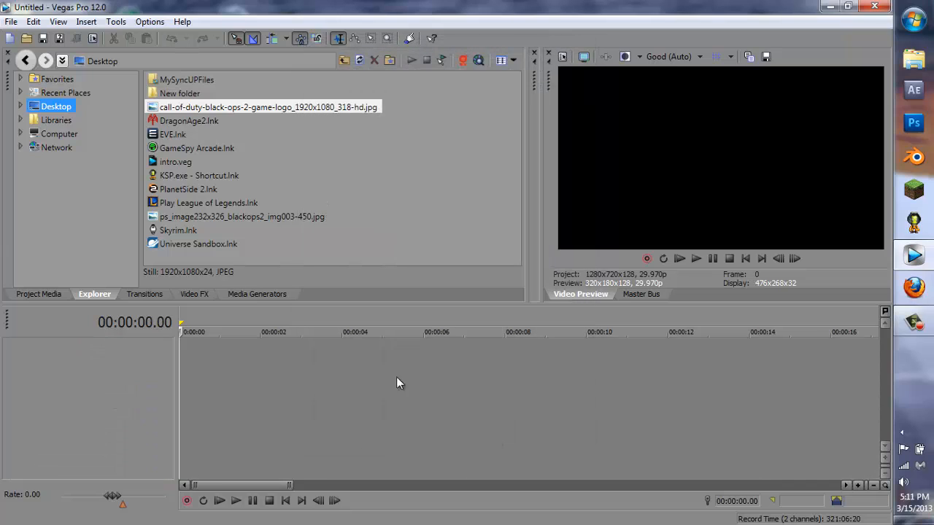
# Place call-of-duty-black-ops-2-game-logo_1920x1080_318-hd.jpg at the start of the timeline and turn off the event's Maintain aspect ratio switch
pyautogui.moveTo(276, 110); pyautogui.dragTo(393, 314)
pyautogui.moveTo(192, 388); pyautogui.dragTo(172, 394)
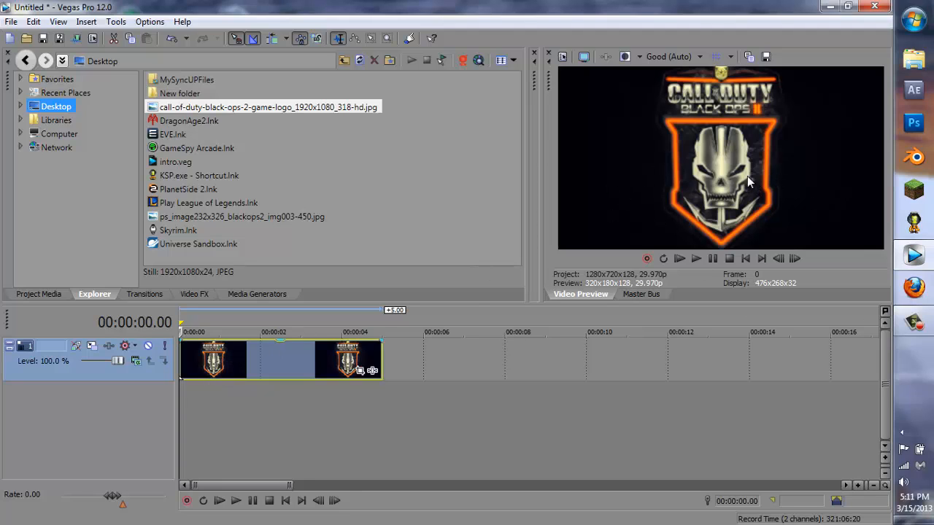
pyautogui.rightClick(274, 362)
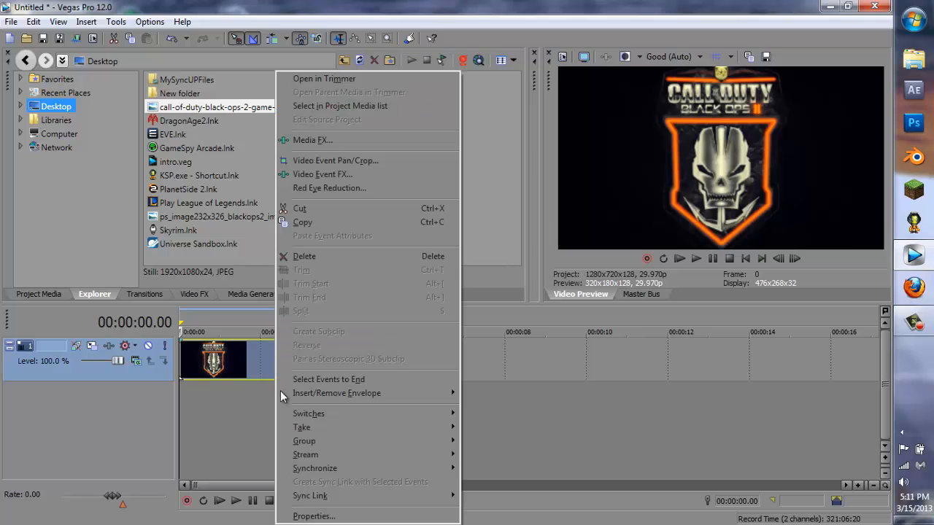
pyautogui.click(313, 515)
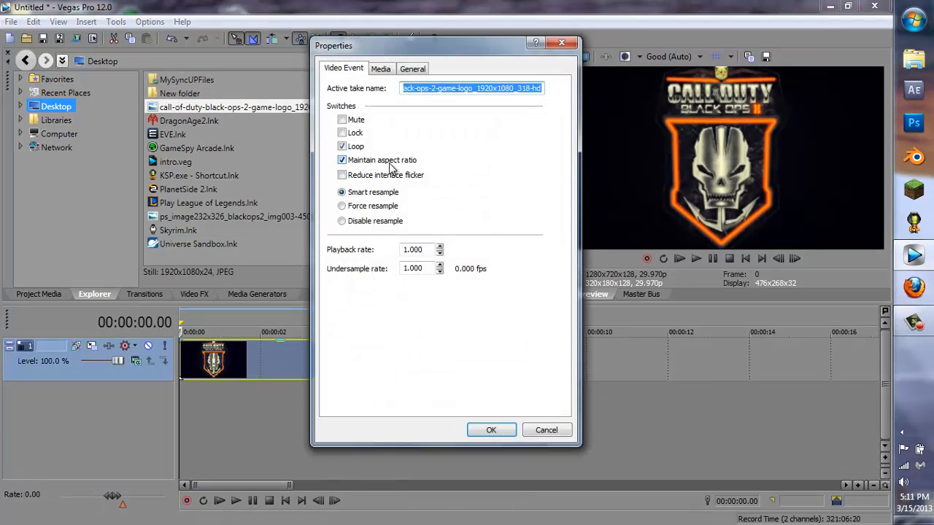
pyautogui.click(389, 166)
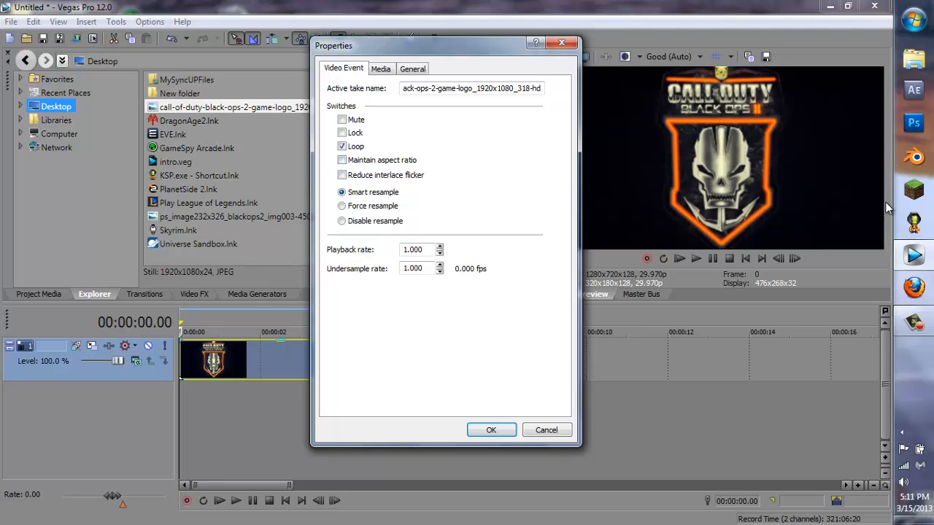
pyautogui.click(491, 430)
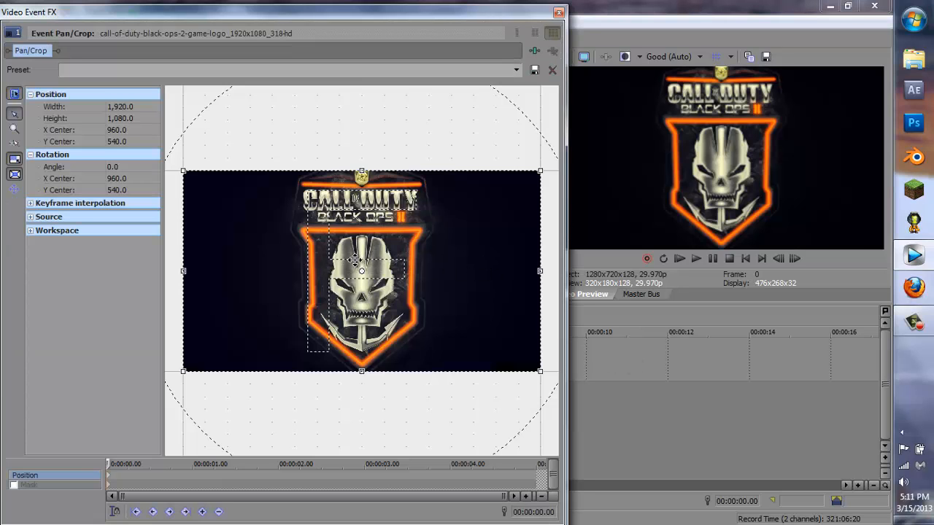
# Pan/crop the logo event at its start to about 539 by 303 around the skull, centred at about 945, 599
pyautogui.moveTo(318, 15); pyautogui.dragTo(401, 12)
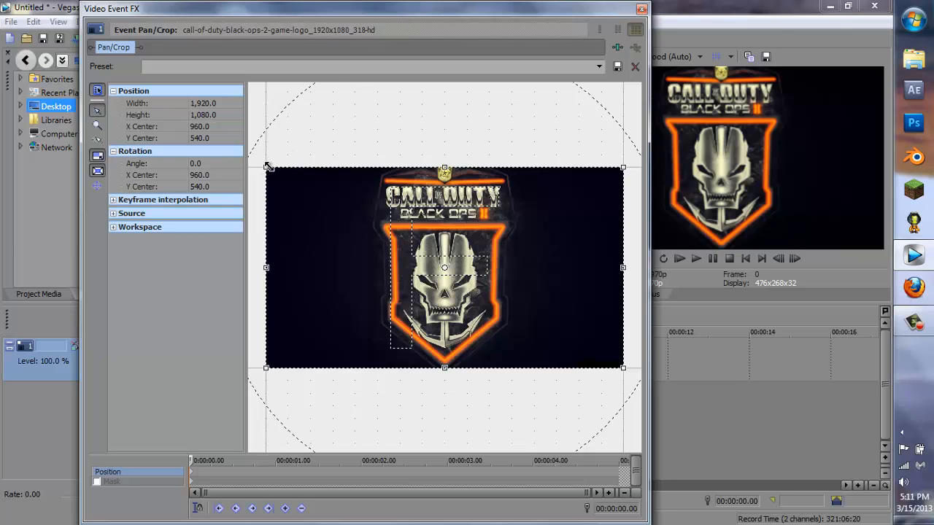
pyautogui.moveTo(267, 167); pyautogui.dragTo(397, 226)
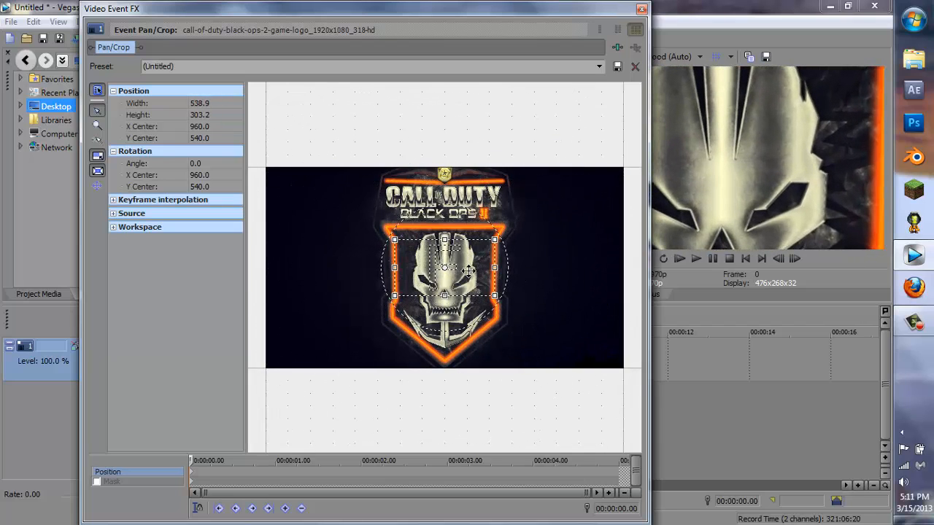
pyautogui.moveTo(468, 270); pyautogui.dragTo(466, 281)
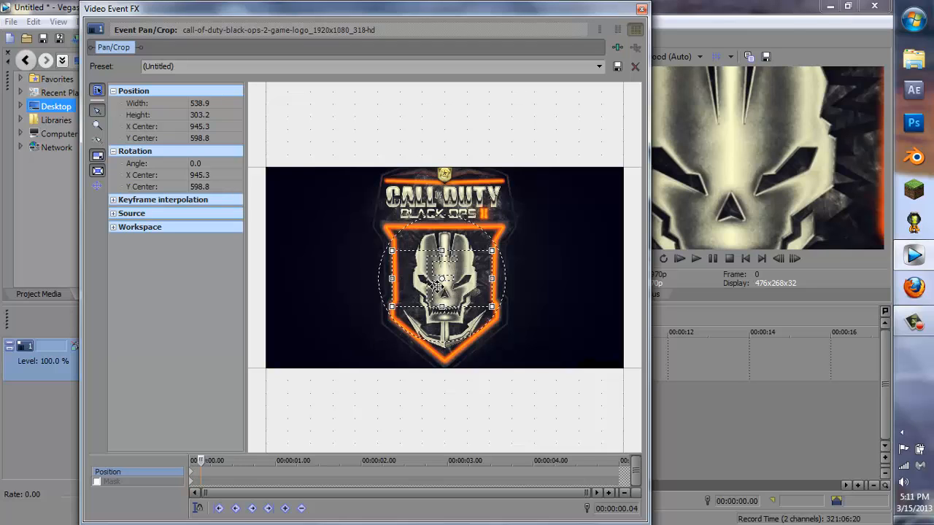
# Keyframe small crop shifts at 00:00:00.04, 00:00:00.07 and shortly after, centring at about 978, 577, then 975, 606 and 949, 591
pyautogui.moveTo(437, 286); pyautogui.dragTo(444, 282)
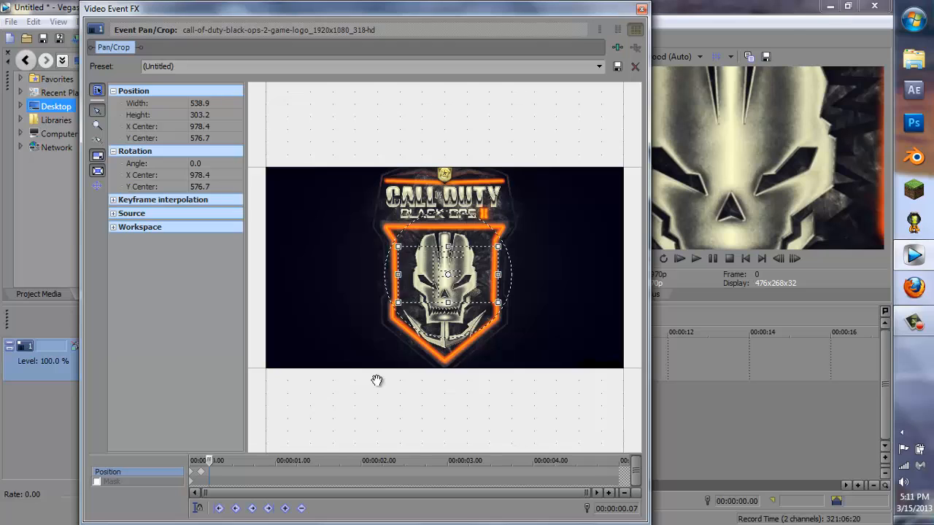
pyautogui.moveTo(434, 293); pyautogui.dragTo(433, 299)
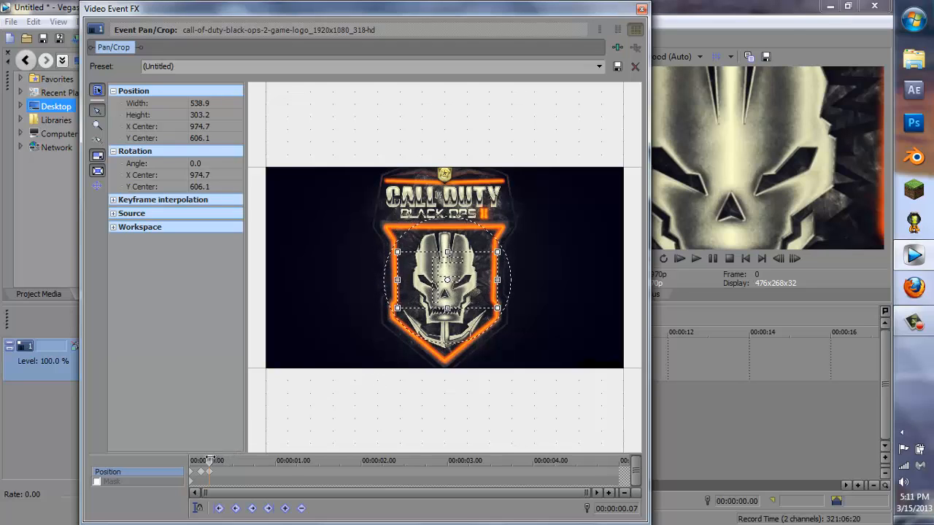
pyautogui.moveTo(210, 461); pyautogui.dragTo(220, 460)
pyautogui.moveTo(418, 296); pyautogui.dragTo(414, 293)
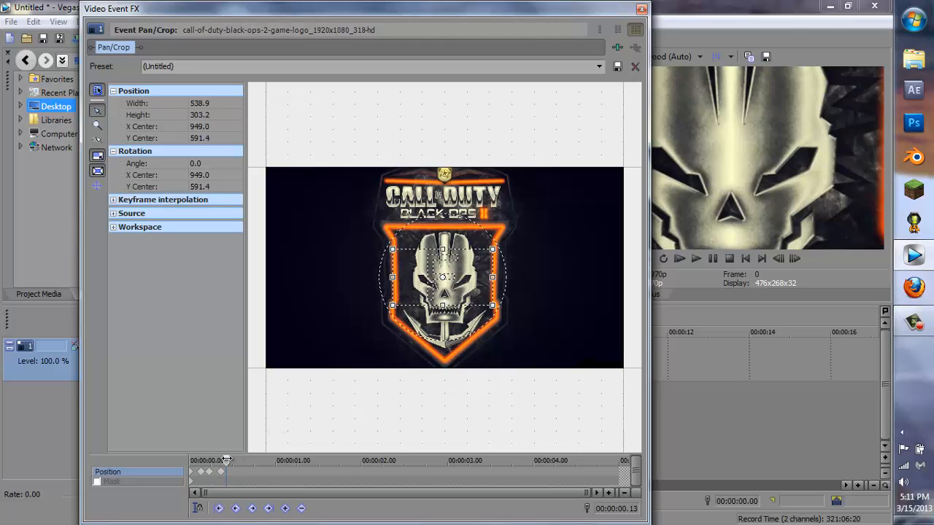
# Keyframe the crop to about 513 by 289 at 00:00:00.13, recentre it at 960, 602, and rotate it 1.9 degrees at 00:00:00.18
pyautogui.moveTo(392, 305); pyautogui.dragTo(394, 303)
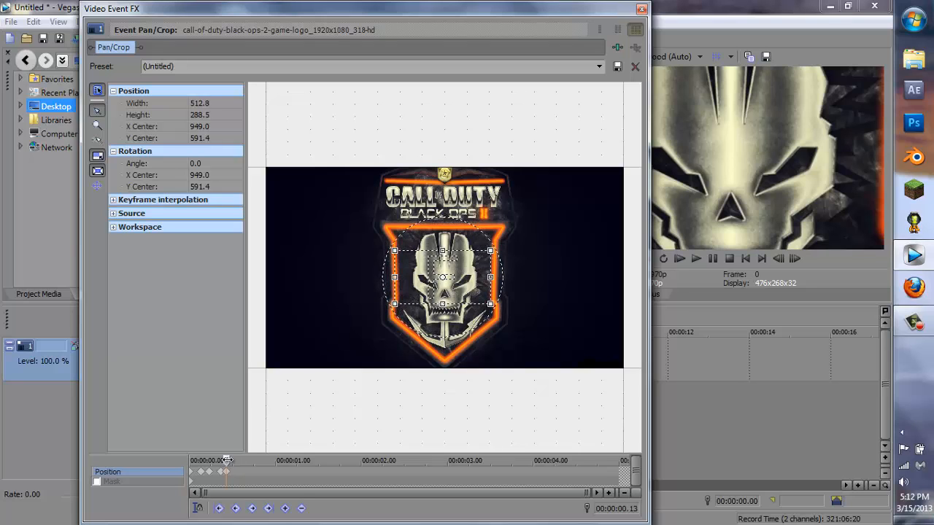
pyautogui.moveTo(459, 290); pyautogui.dragTo(462, 292)
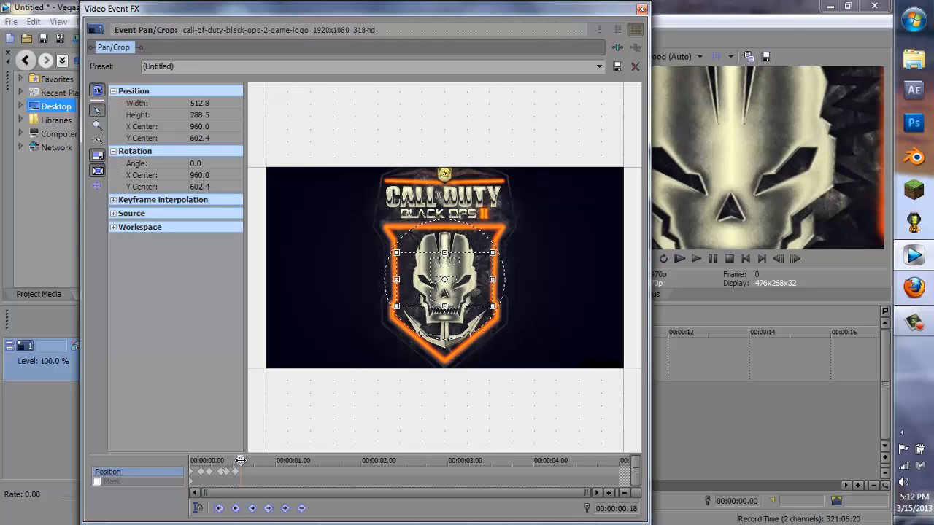
pyautogui.moveTo(424, 332)
pyautogui.mouseDown()
pyautogui.moveTo(438, 328)
pyautogui.moveTo(427, 333)
pyautogui.mouseUp()
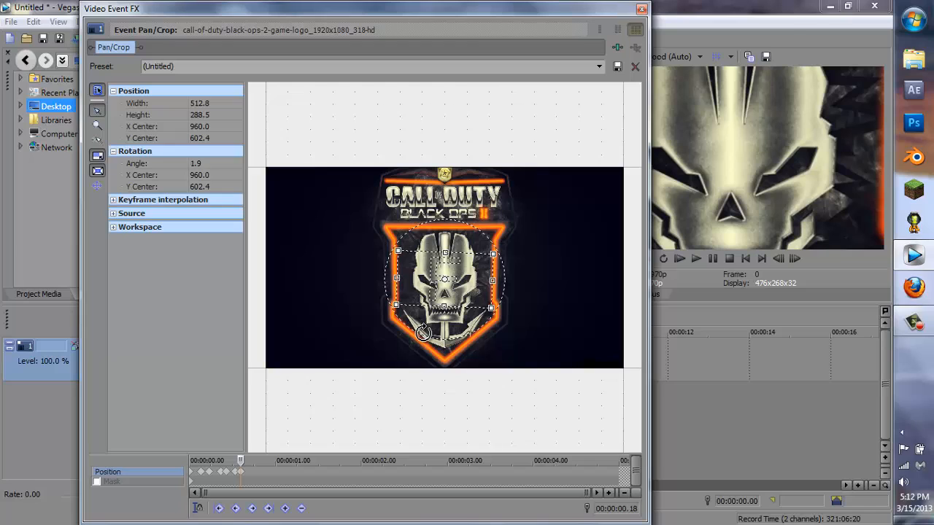
# Keyframe the crop width to about 484 at 00:00:00.20 and 505 at 00:00:00.22, and its angle to 0.2 degrees at 00:00:00.25
pyautogui.click(247, 460)
pyautogui.moveTo(396, 304); pyautogui.dragTo(399, 305)
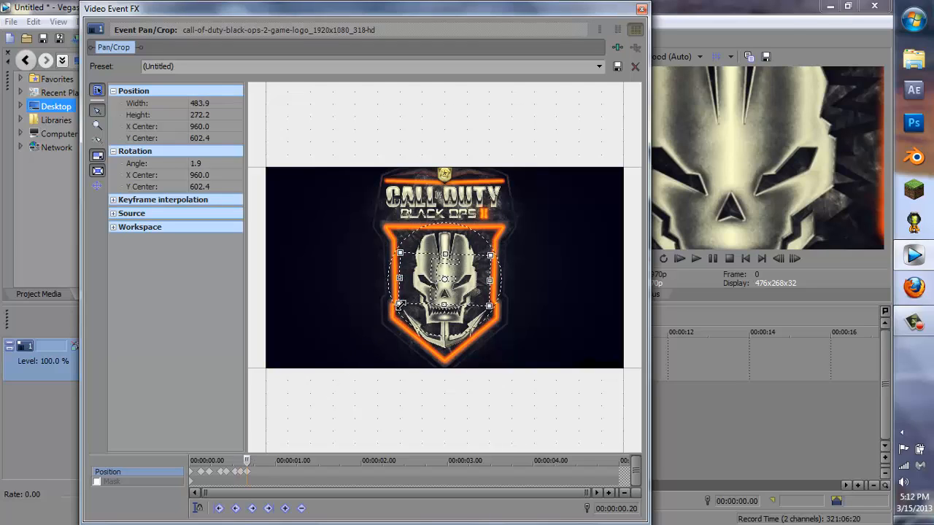
pyautogui.click(251, 460)
pyautogui.moveTo(399, 304); pyautogui.dragTo(396, 307)
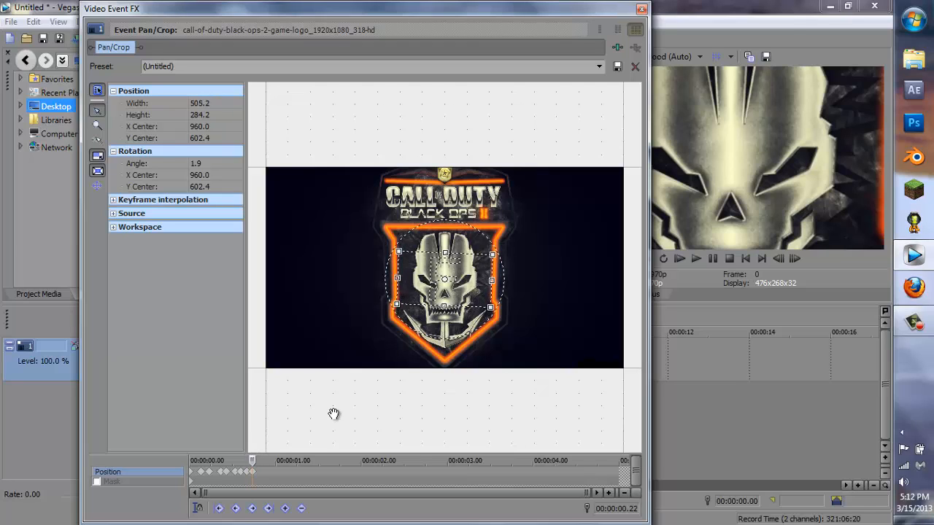
pyautogui.click(261, 459)
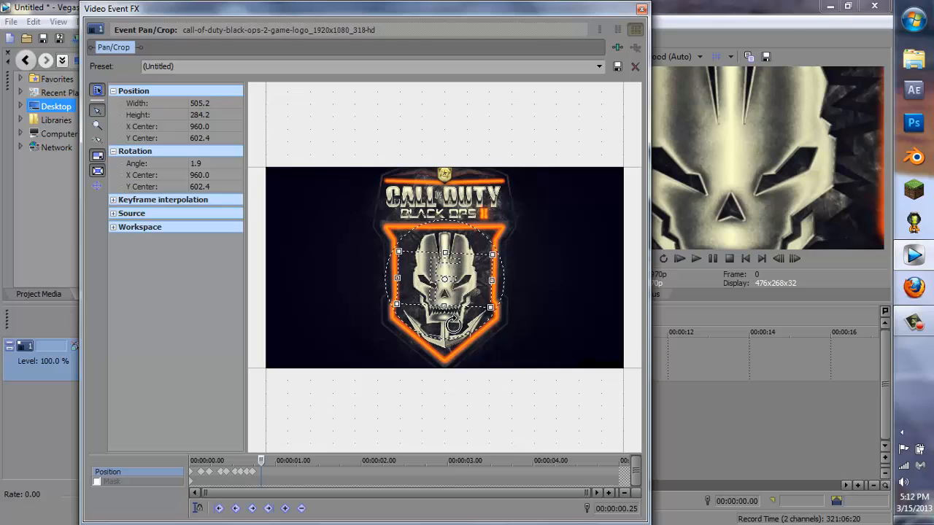
pyautogui.moveTo(461, 327); pyautogui.dragTo(493, 308)
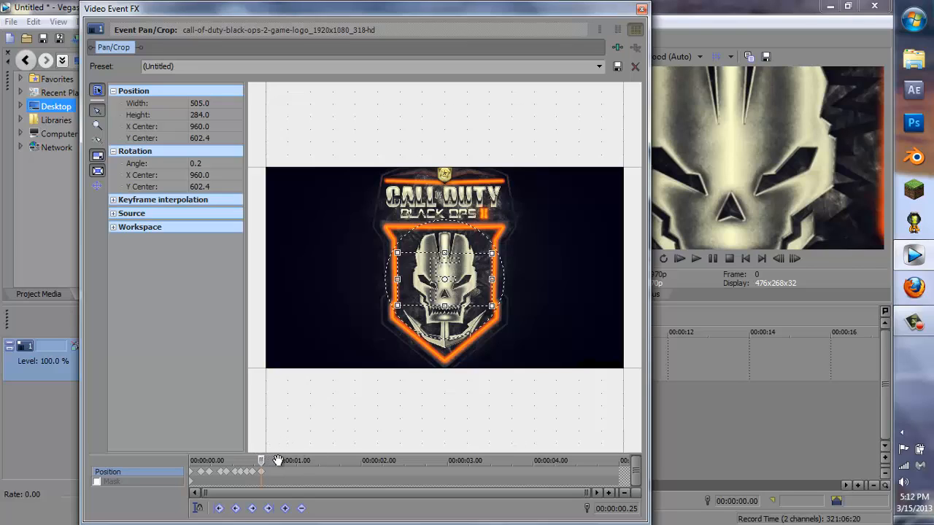
# Reposition the later Position keyframes in the Pan/Crop timeline to space them more evenly
pyautogui.click(290, 473)
pyautogui.moveTo(261, 473); pyautogui.dragTo(265, 473)
pyautogui.click(254, 473)
pyautogui.moveTo(250, 475); pyautogui.dragTo(246, 475)
pyautogui.click(255, 475)
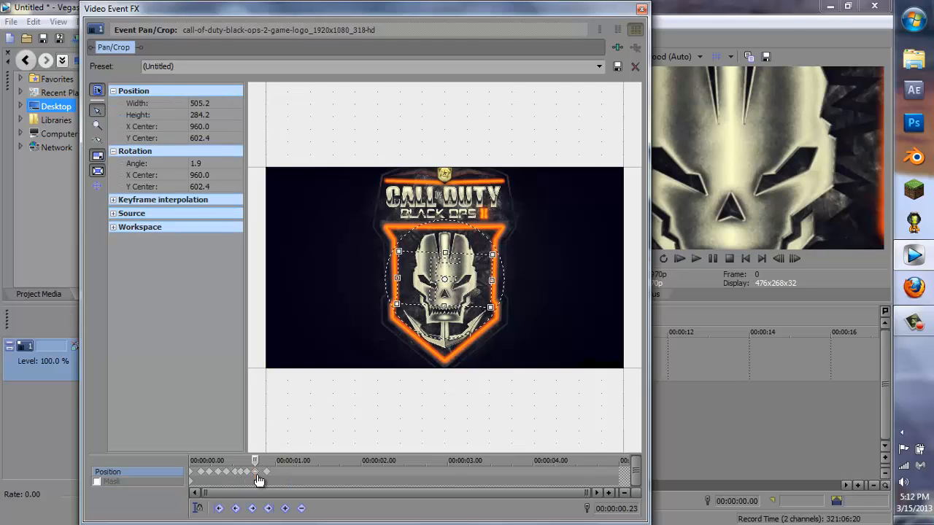
# Set the interpolation of the Position keyframes following the first one to Fast
pyautogui.click(293, 475)
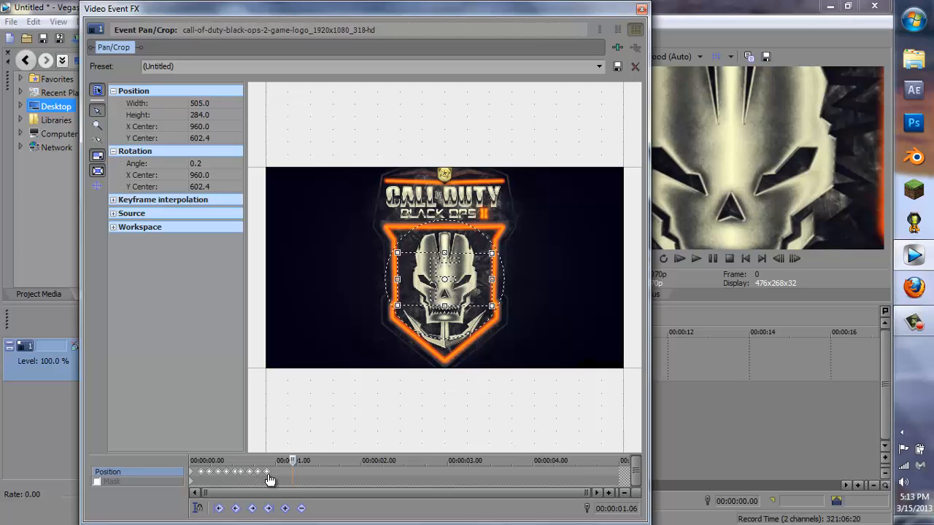
pyautogui.rightClick(231, 475)
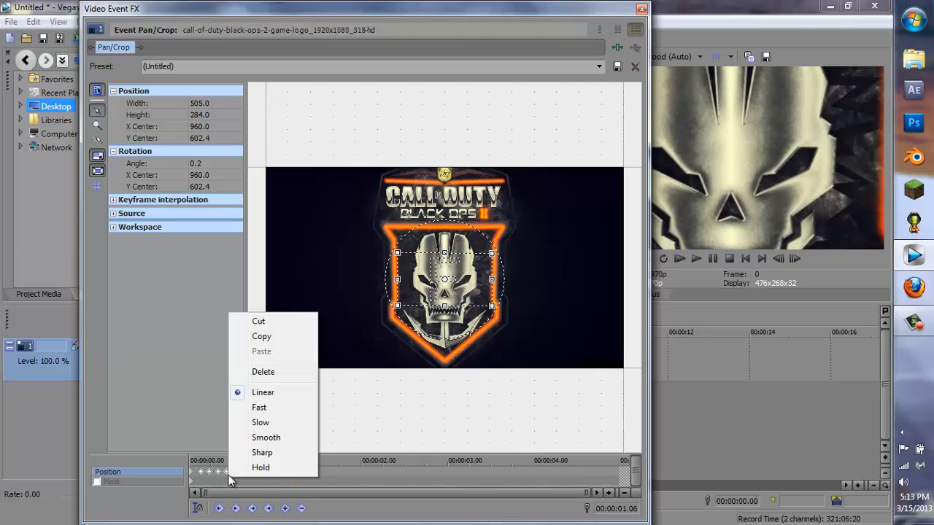
pyautogui.click(280, 412)
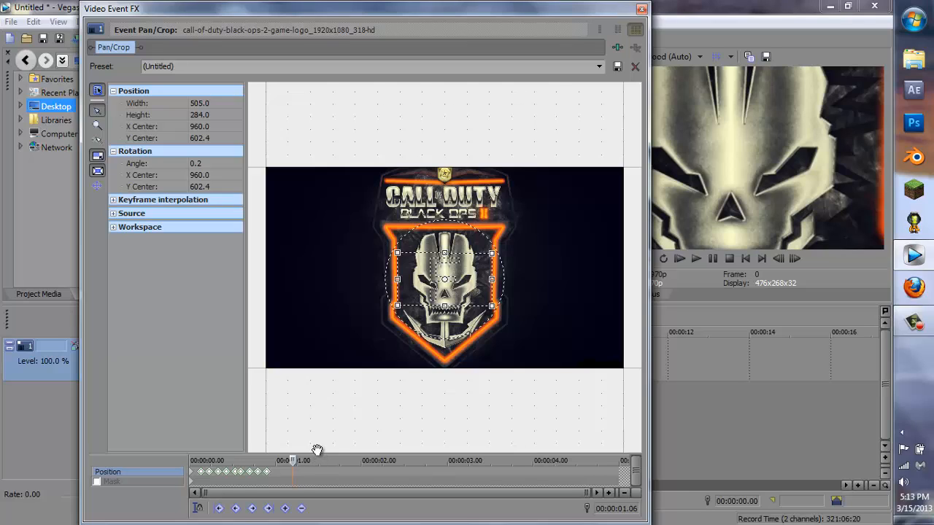
# Repeat copies of the shake's Position keyframes along the rest of the logo event's Pan/Crop timeline and preview the motion
pyautogui.moveTo(267, 473); pyautogui.dragTo(616, 478)
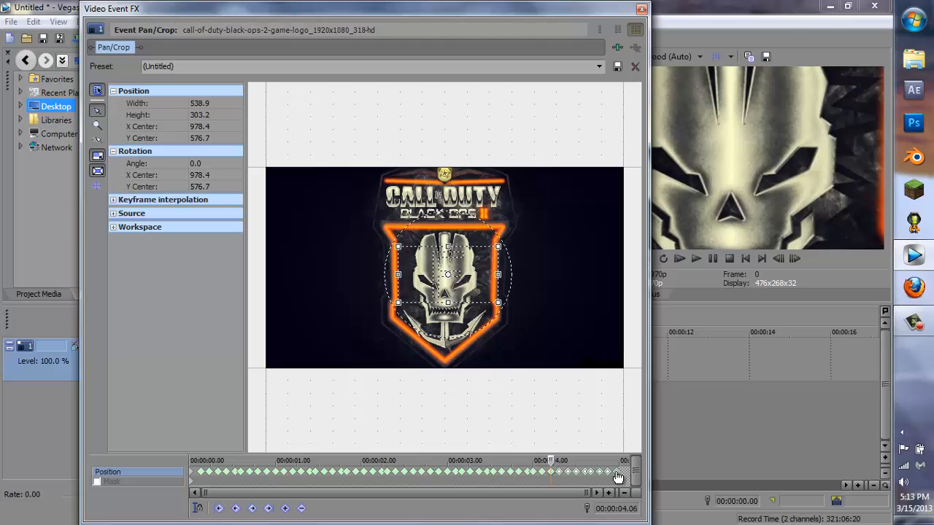
pyautogui.click(641, 10)
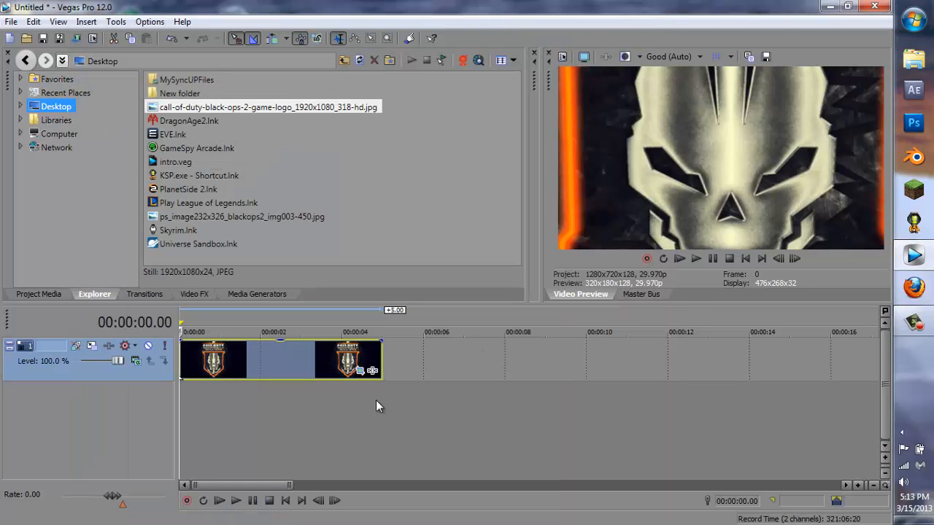
pyautogui.click(253, 500)
pyautogui.click(253, 501)
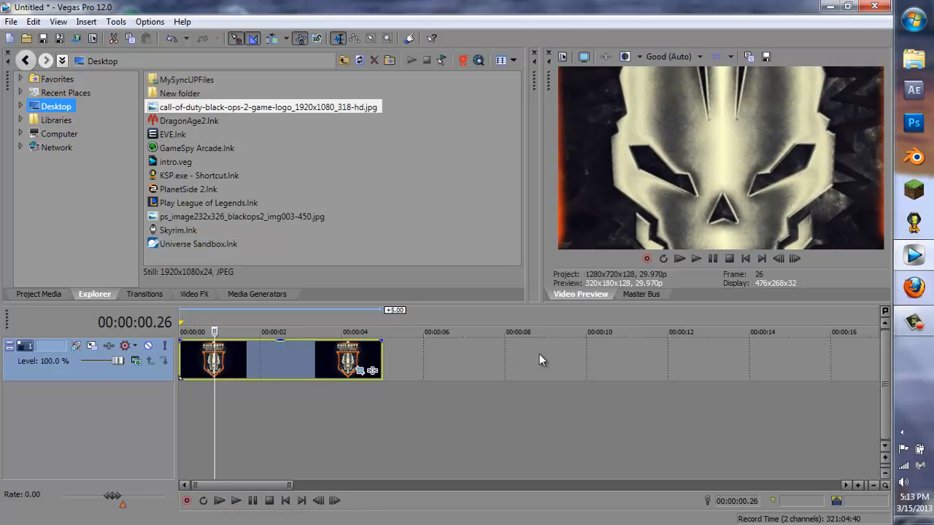
pyautogui.click(254, 501)
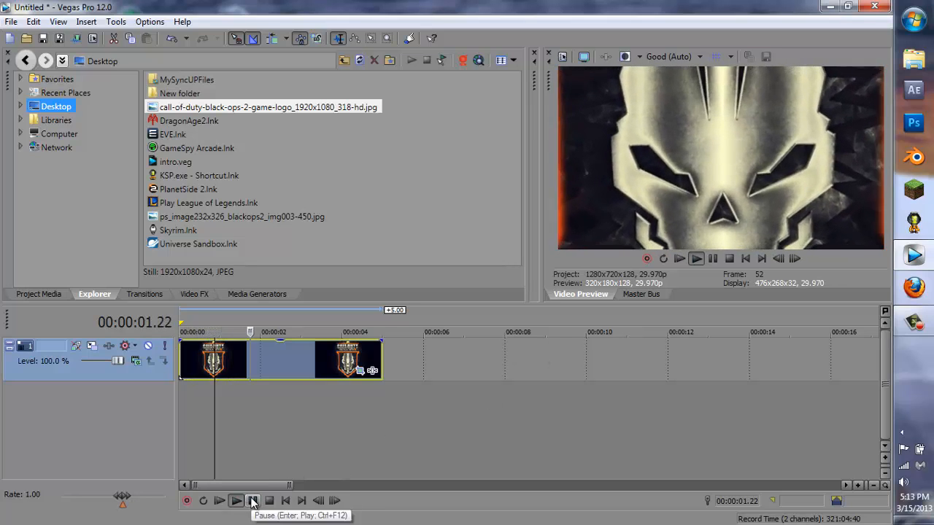
pyautogui.click(254, 501)
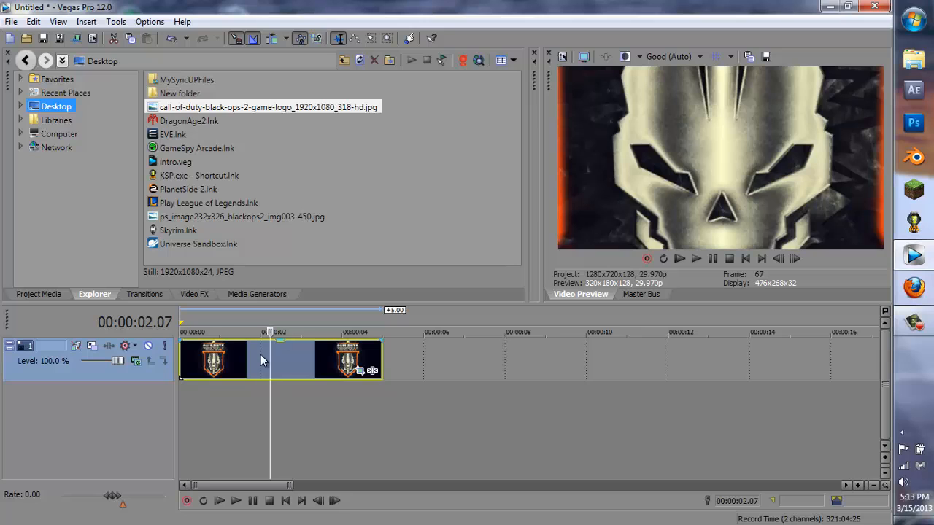
# Trim the end of the skull logo event to 00:00:03.01 and preview the shortened shake
pyautogui.moveTo(269, 354); pyautogui.dragTo(302, 360)
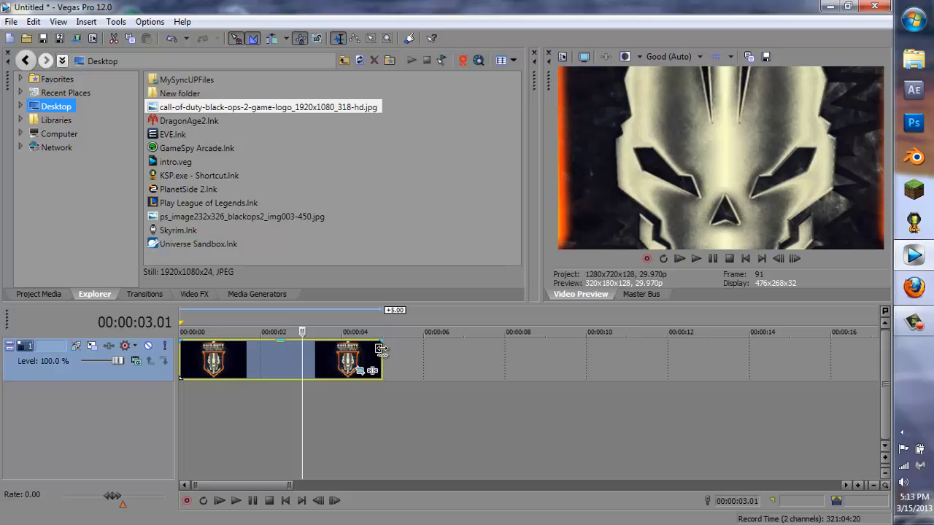
pyautogui.moveTo(380, 355); pyautogui.dragTo(297, 355)
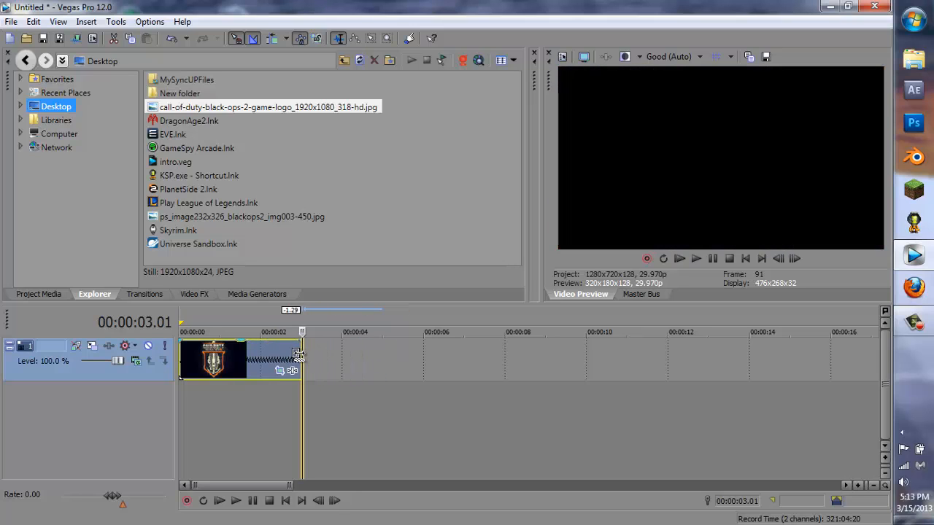
pyautogui.click(285, 501)
pyautogui.click(253, 502)
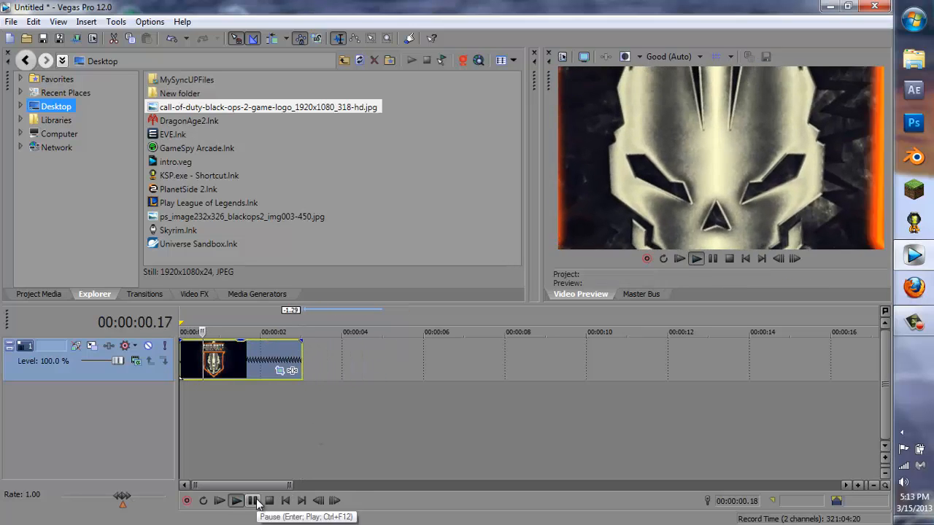
pyautogui.click(254, 502)
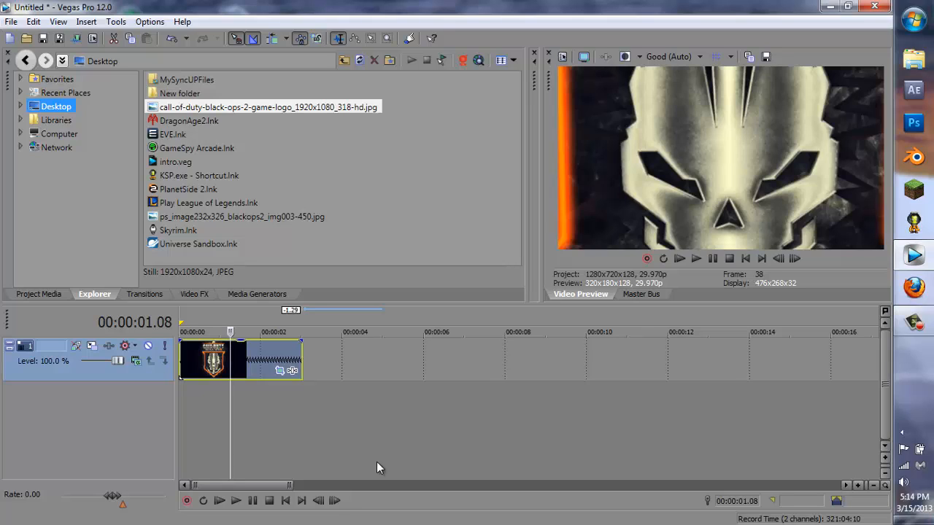
pyautogui.click(297, 365)
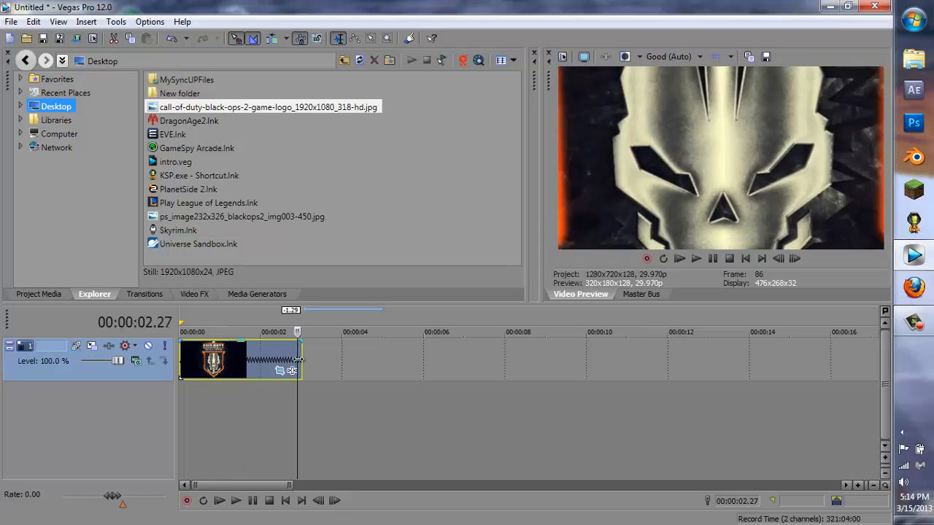
pyautogui.click(223, 365)
pyautogui.click(275, 362)
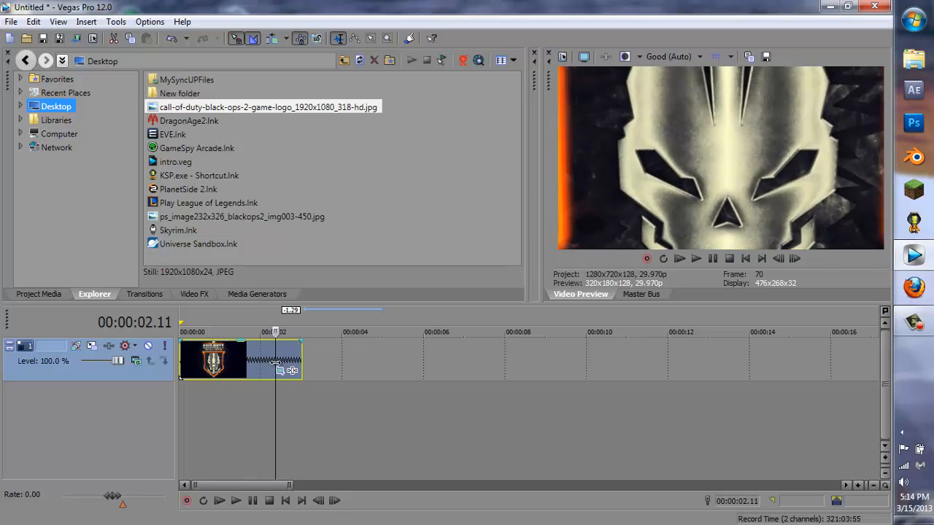
# Apply the TV Simulator effect with the "black ops 2 theme" preset to the skull logo event
pyautogui.click(197, 295)
pyautogui.scroll(-13, 113, 237)
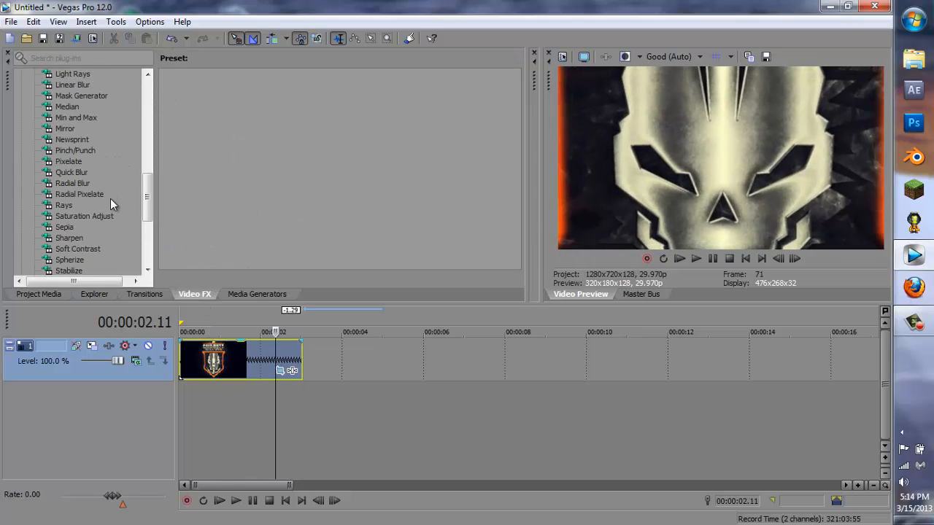
pyautogui.click(92, 239)
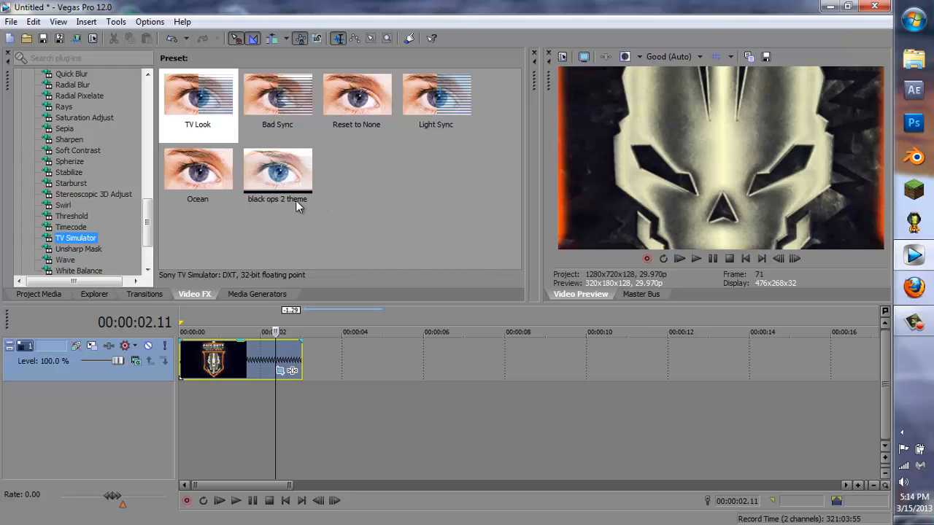
pyautogui.moveTo(300, 201); pyautogui.dragTo(198, 350)
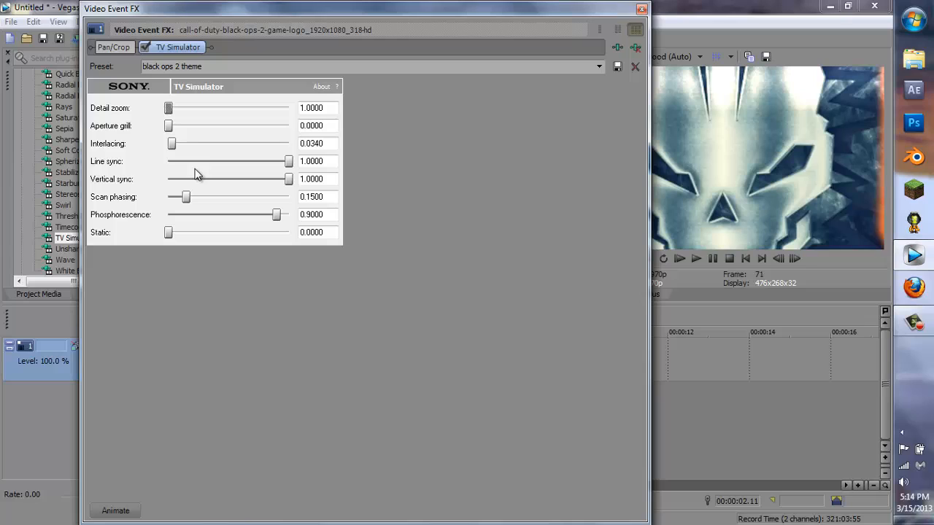
pyautogui.click(614, 70)
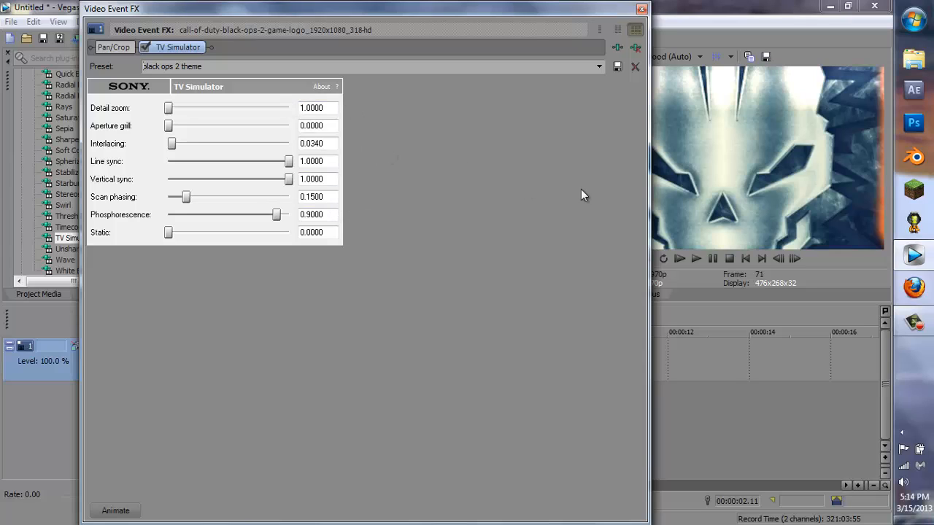
pyautogui.click(640, 9)
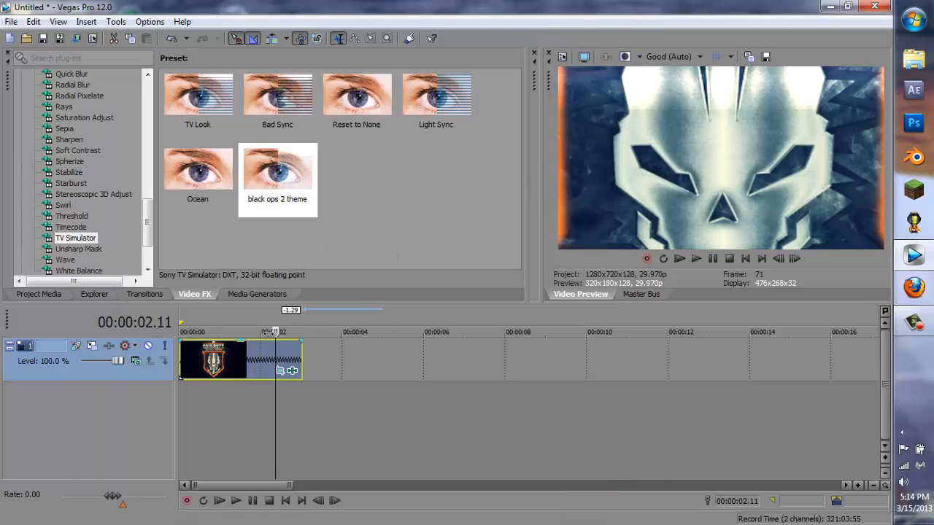
# Return to the start of the project and add the Defocus effect with its Default preset to the logo event
pyautogui.click(200, 362)
pyautogui.moveTo(195, 365)
pyautogui.mouseDown()
pyautogui.moveTo(302, 369)
pyautogui.moveTo(181, 368)
pyautogui.mouseUp()
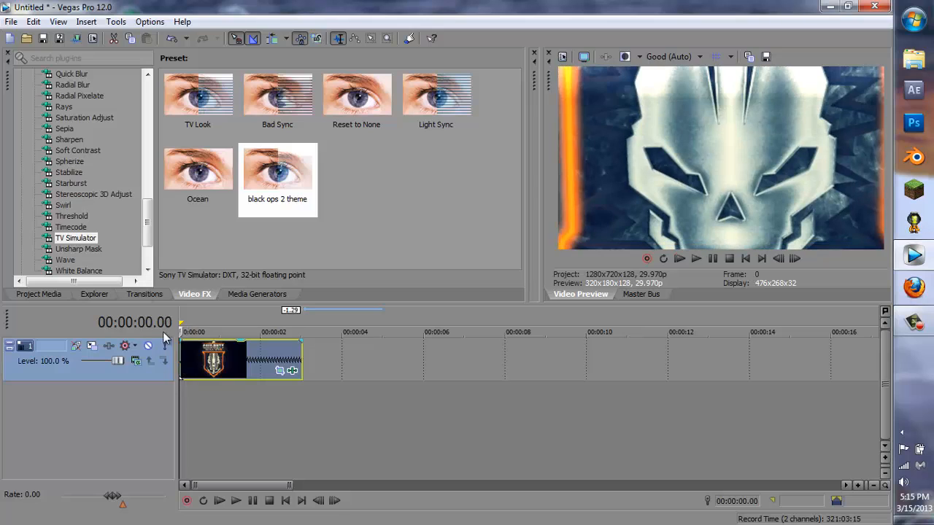
pyautogui.moveTo(147, 228); pyautogui.dragTo(134, 155)
pyautogui.scroll(3, 135, 155)
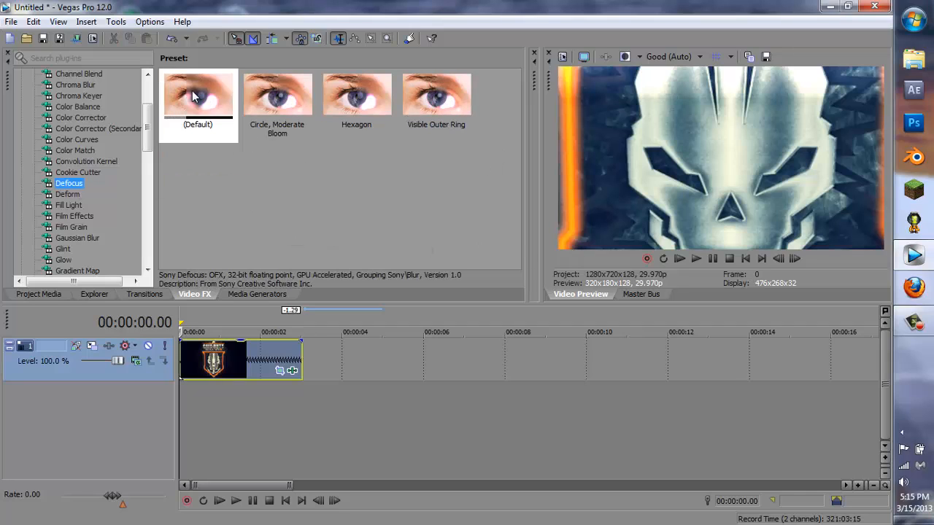
pyautogui.moveTo(196, 98); pyautogui.dragTo(223, 356)
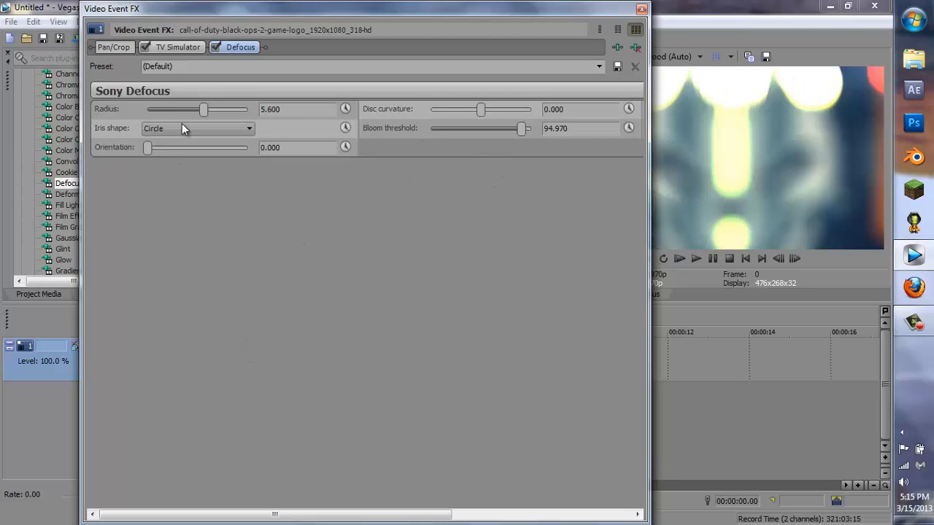
# Animate the Defocus radius with keyframes of about 0.612 at 00:00:00.00, 3.673 at 00:00:00.02 and 6.259 at 00:00:00.04
pyautogui.moveTo(204, 114)
pyautogui.mouseDown()
pyautogui.moveTo(150, 115)
pyautogui.moveTo(221, 115)
pyautogui.mouseUp()
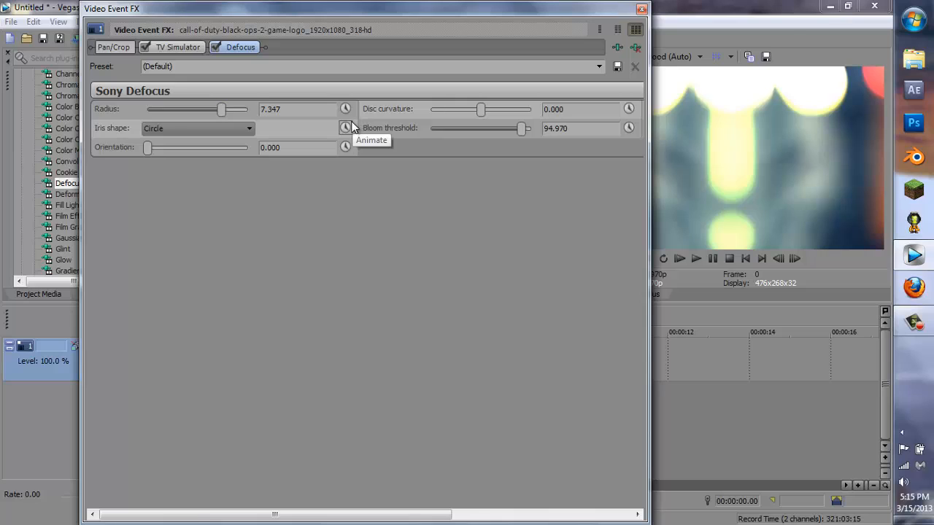
pyautogui.click(345, 109)
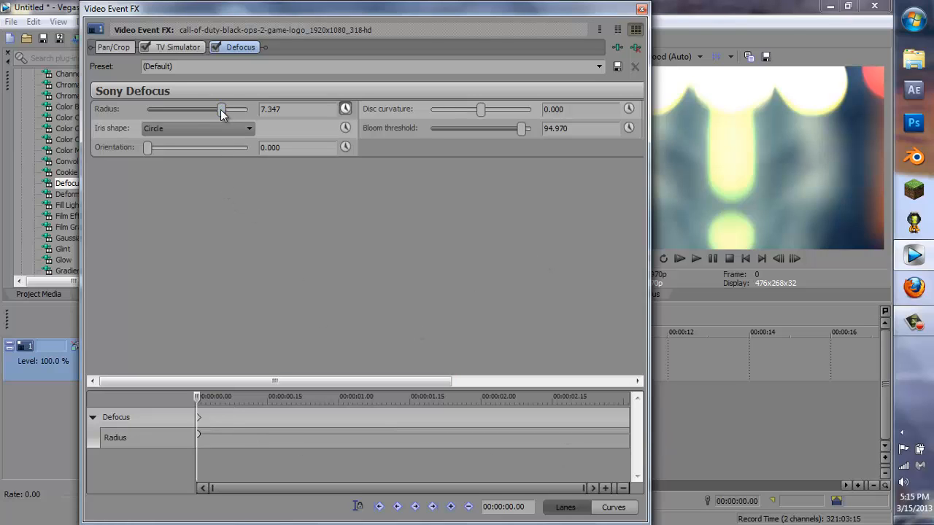
pyautogui.moveTo(221, 109); pyautogui.dragTo(151, 128)
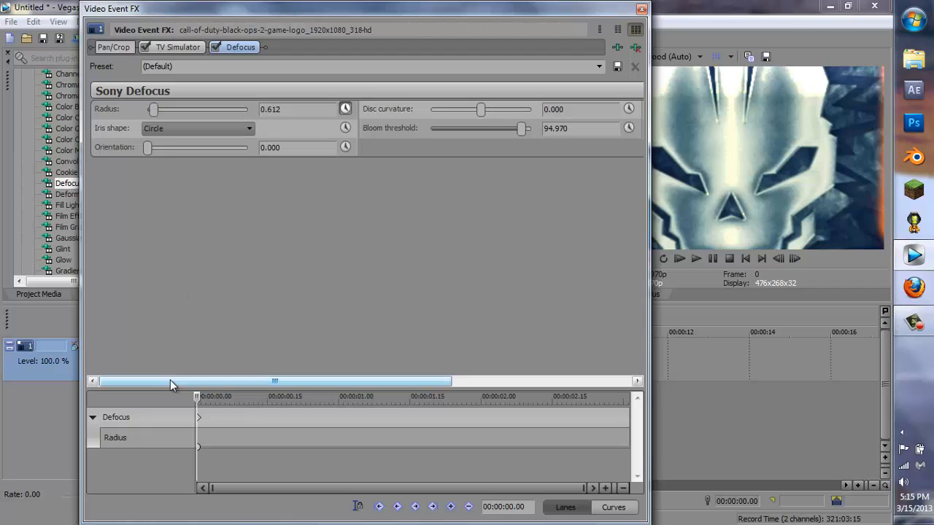
pyautogui.click(206, 397)
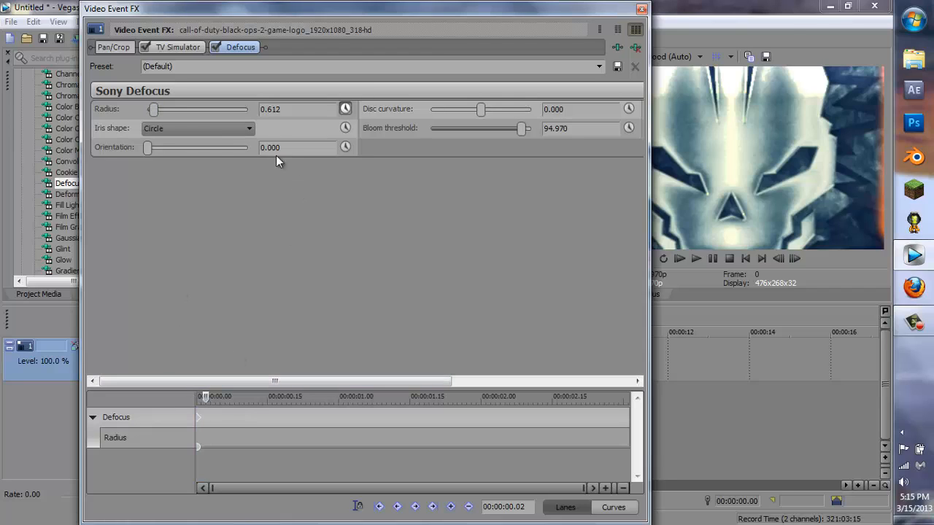
pyautogui.moveTo(148, 113); pyautogui.dragTo(183, 112)
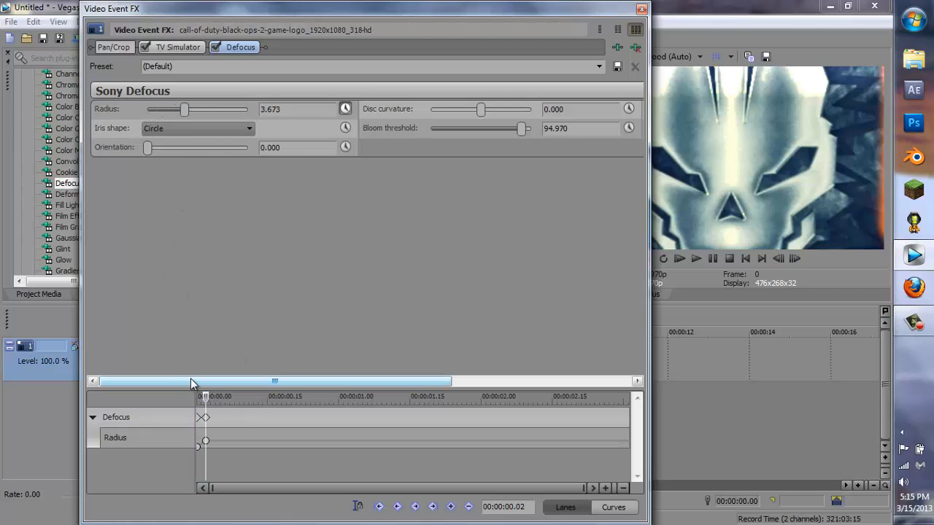
pyautogui.click(215, 398)
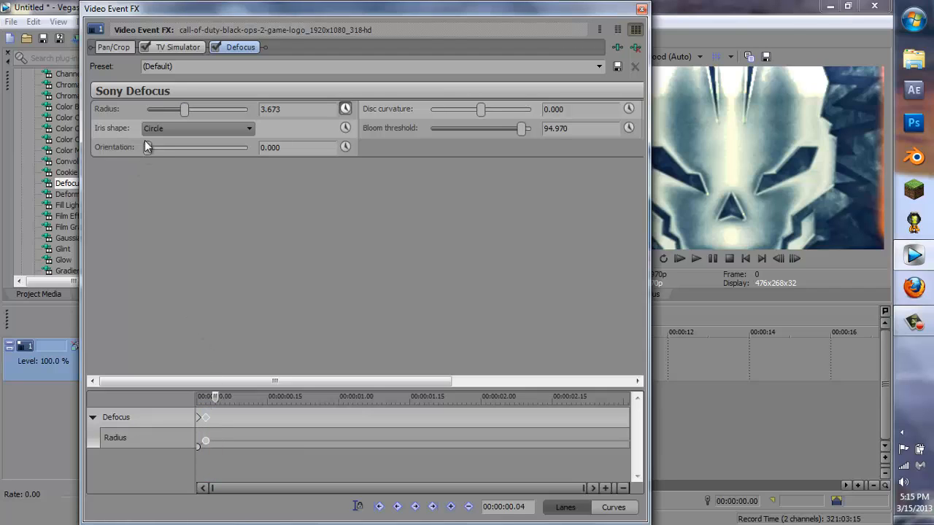
pyautogui.moveTo(183, 113); pyautogui.dragTo(210, 112)
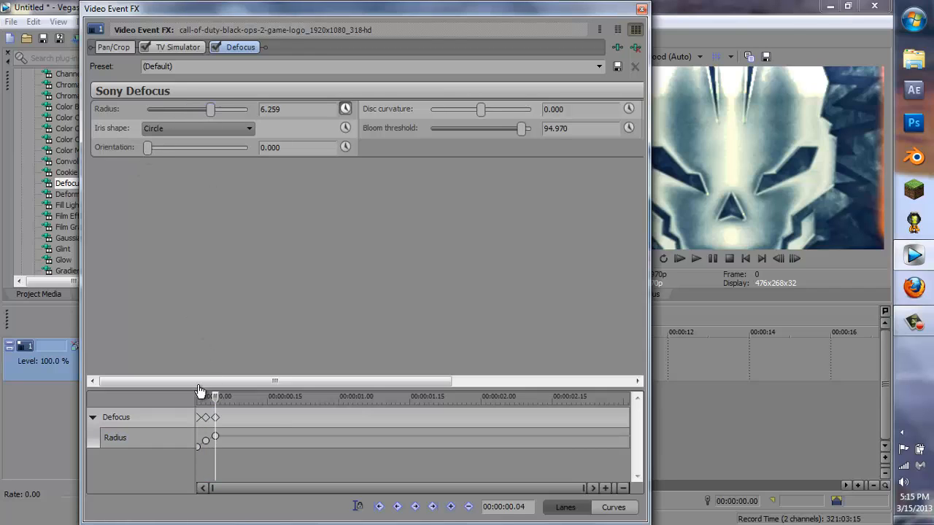
# Keyframe the Defocus radius to about 3.810 at 00:00:00.07, 7.347 at 00:00:00.09 and 1.769 at 00:00:00.11
pyautogui.click(230, 396)
pyautogui.moveTo(211, 111); pyautogui.dragTo(187, 111)
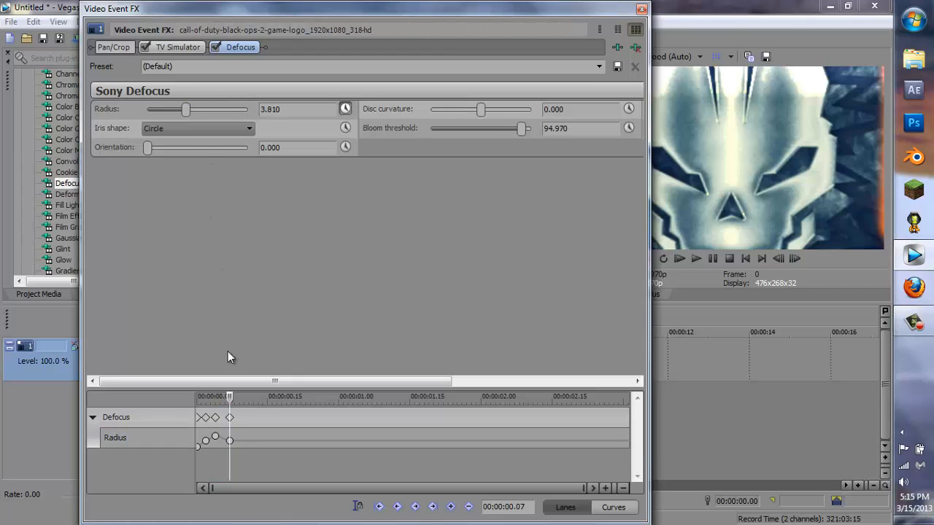
pyautogui.moveTo(230, 396); pyautogui.dragTo(238, 396)
pyautogui.moveTo(189, 111); pyautogui.dragTo(222, 111)
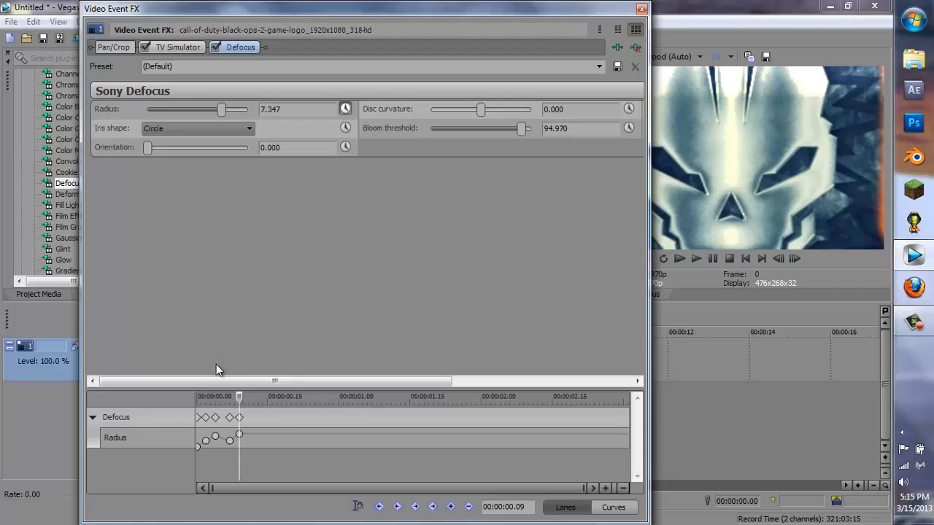
pyautogui.moveTo(240, 396); pyautogui.dragTo(249, 396)
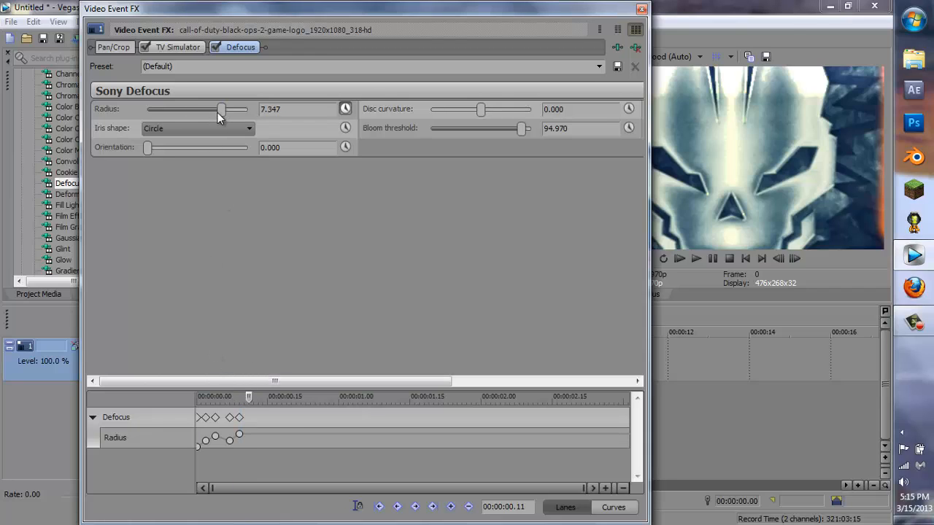
pyautogui.moveTo(219, 113); pyautogui.dragTo(163, 115)
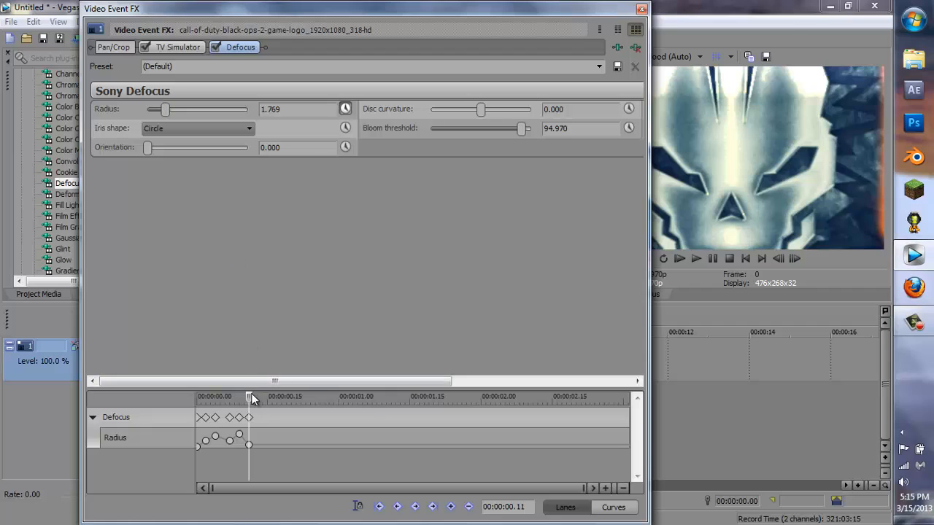
# Keyframe the Defocus radius to about 7.483 at 00:00:00.14 and 4.490 at 00:00:00.17
pyautogui.moveTo(251, 393); pyautogui.dragTo(261, 396)
pyautogui.moveTo(165, 111); pyautogui.dragTo(222, 111)
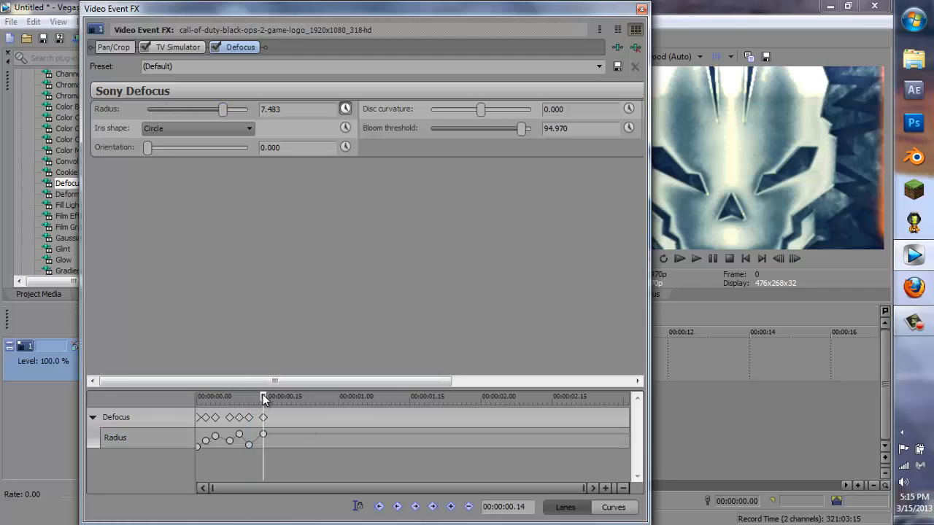
pyautogui.moveTo(264, 397); pyautogui.dragTo(276, 396)
pyautogui.moveTo(223, 110); pyautogui.dragTo(192, 137)
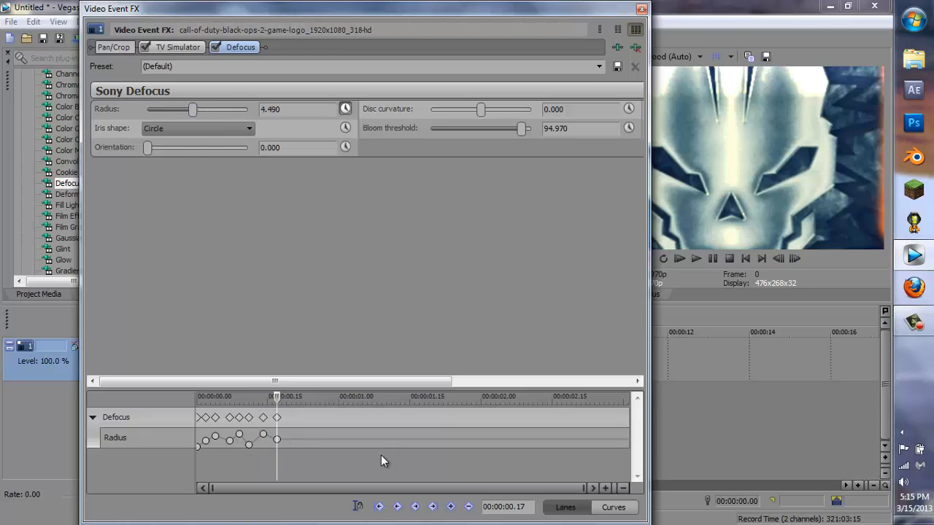
# Select all Defocus keyframes after the first and repeat copies of them along the rest of the effect's timeline
pyautogui.click(206, 418)
pyautogui.keyDown('ctrl'); pyautogui.click(216, 419); pyautogui.keyUp('ctrl')
pyautogui.keyDown('ctrl'); pyautogui.click(231, 420); pyautogui.keyUp('ctrl')
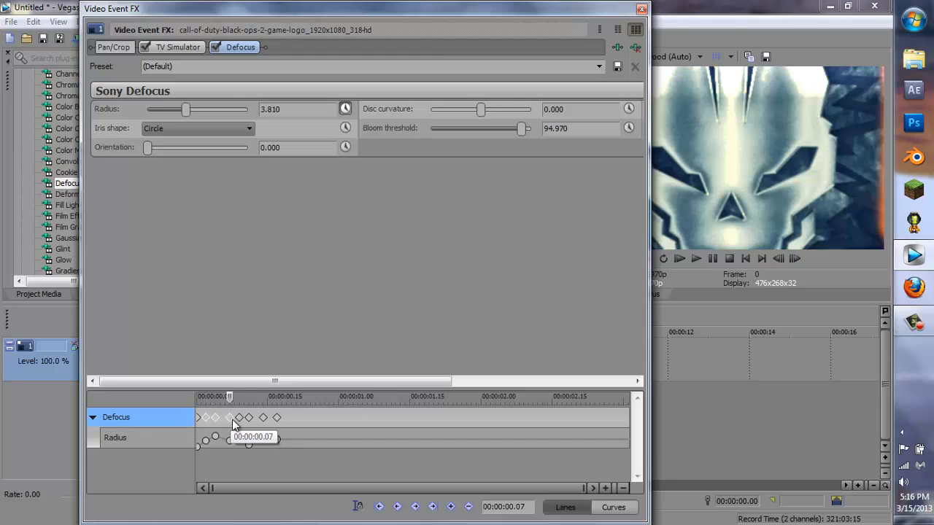
pyautogui.keyDown('ctrl'); pyautogui.click(241, 420); pyautogui.keyUp('ctrl')
pyautogui.keyDown('ctrl'); pyautogui.click(248, 419); pyautogui.keyUp('ctrl')
pyautogui.keyDown('ctrl'); pyautogui.click(263, 418); pyautogui.keyUp('ctrl')
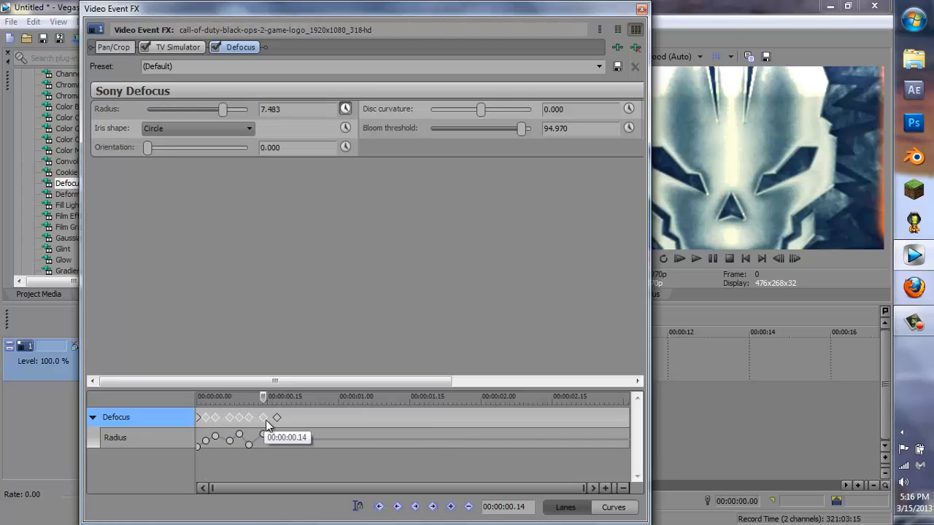
pyautogui.moveTo(277, 418); pyautogui.dragTo(612, 422)
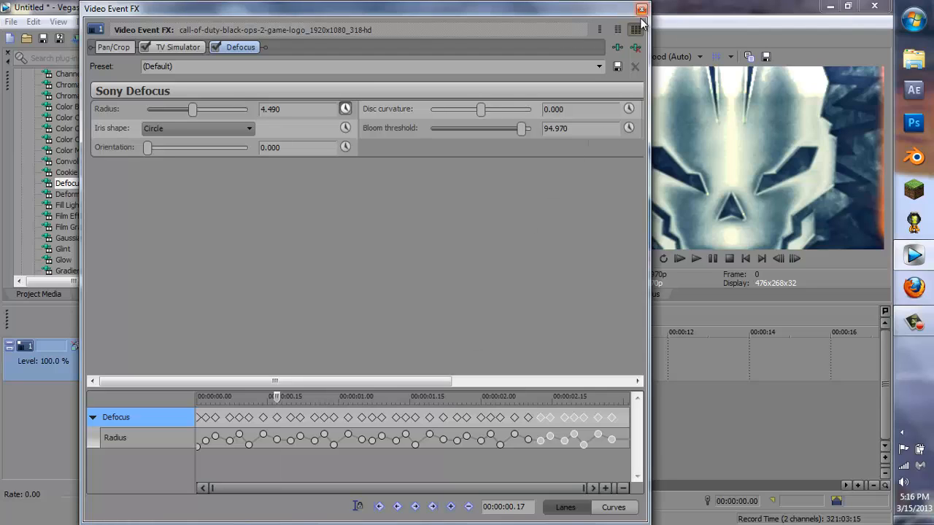
# Copy the last group of Defocus keyframes so it ends at 00:00:03.01, close the effect settings and play back the clip
pyautogui.moveTo(613, 418); pyautogui.dragTo(626, 420)
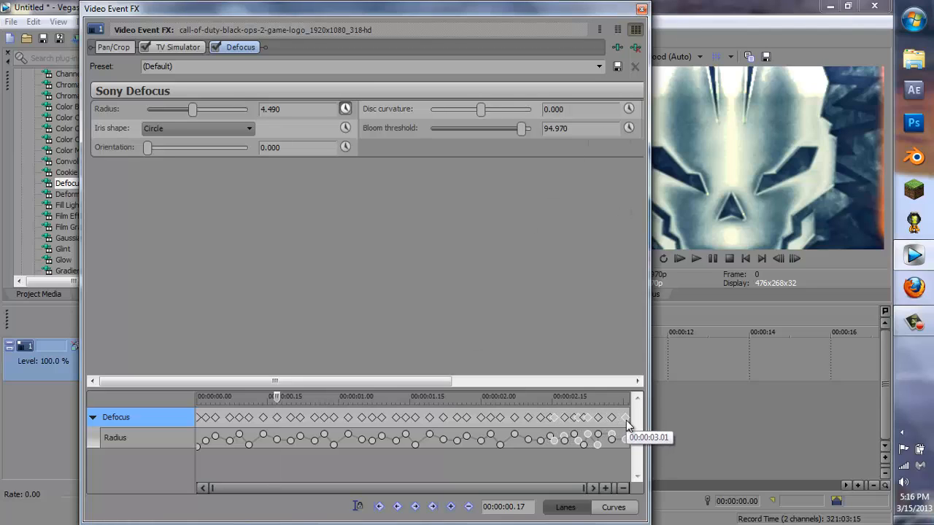
pyautogui.click(641, 9)
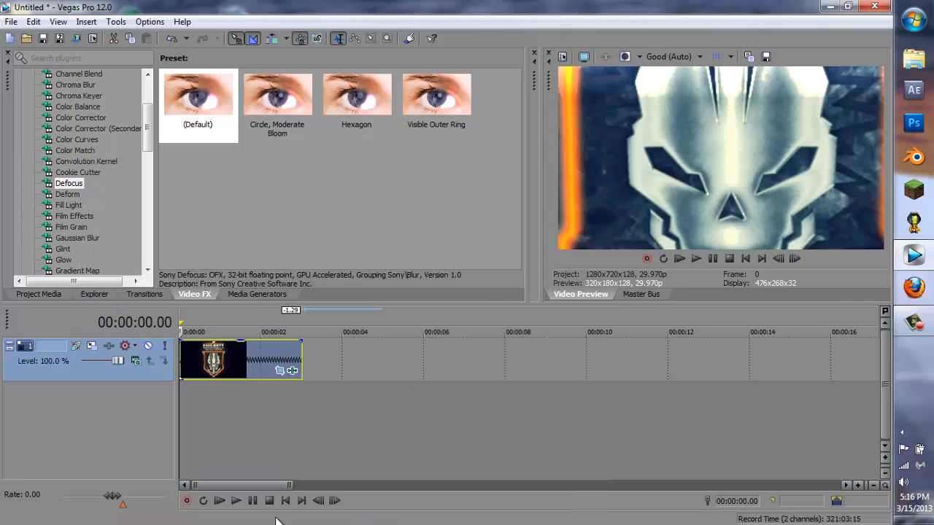
pyautogui.click(236, 501)
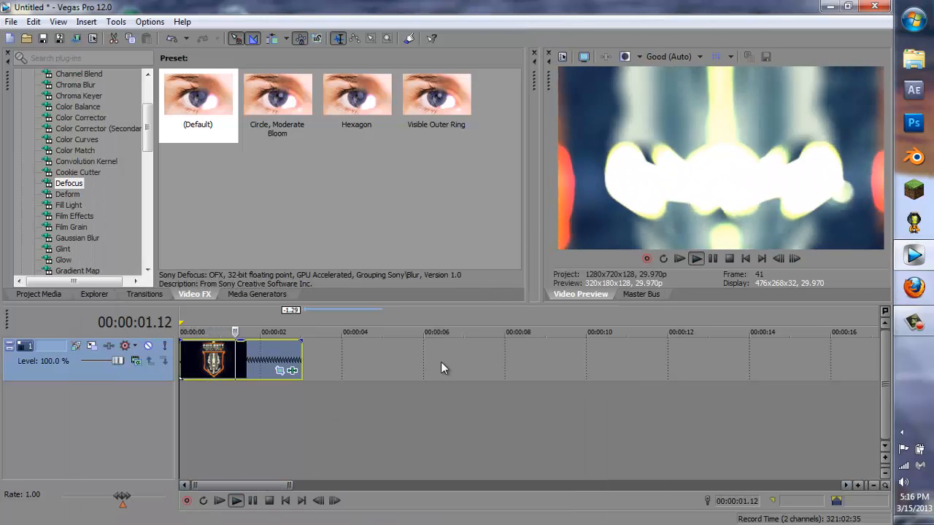
pyautogui.click(252, 500)
pyautogui.click(285, 500)
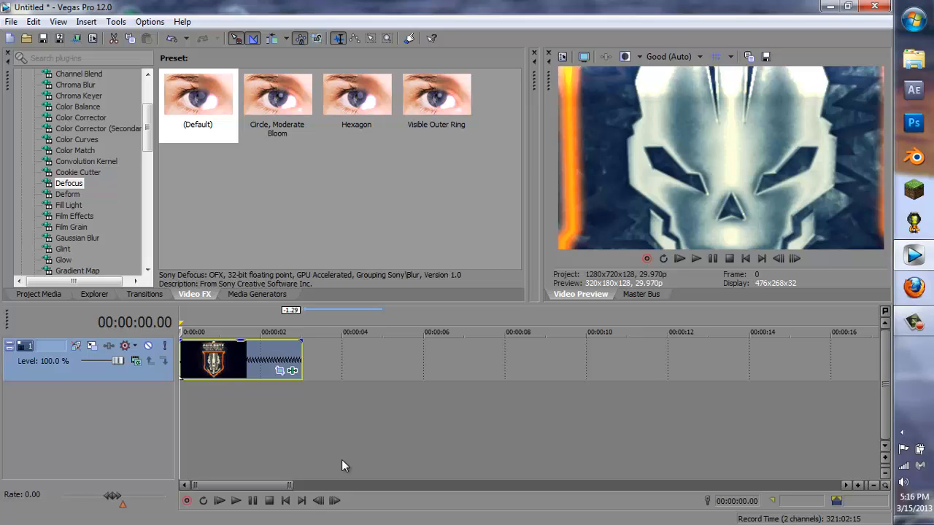
# Inspect the interpolation of the first clip's pan/crop keyframes and scrub through the clip to its end at 00:00:03.01
pyautogui.click(279, 371)
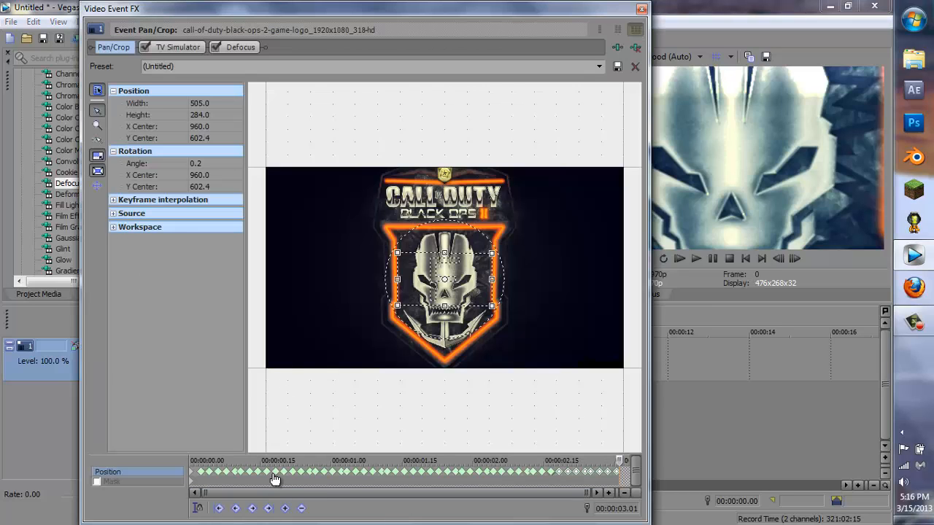
pyautogui.rightClick(274, 478)
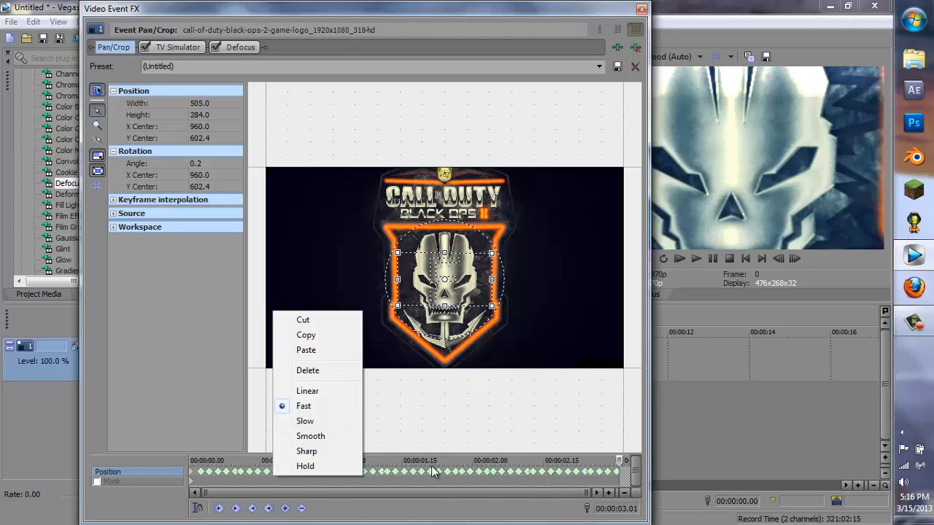
pyautogui.click(191, 414)
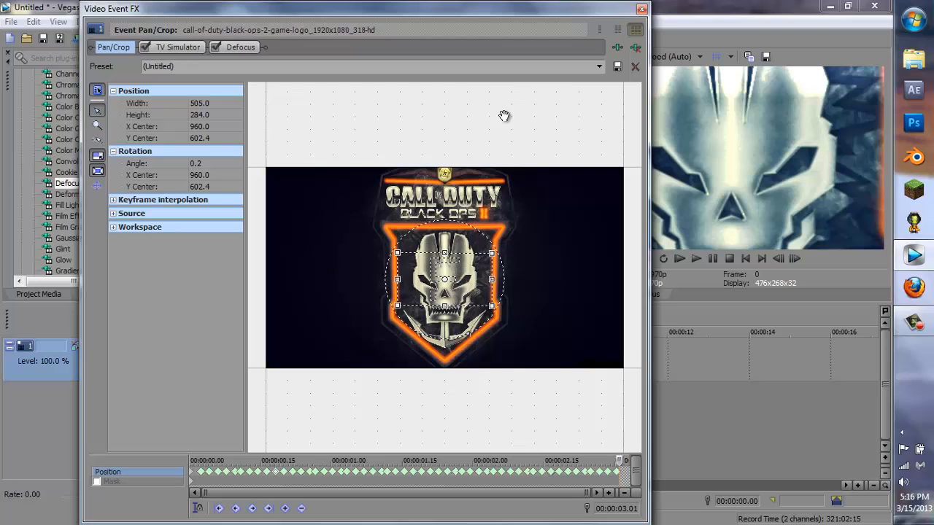
pyautogui.click(640, 10)
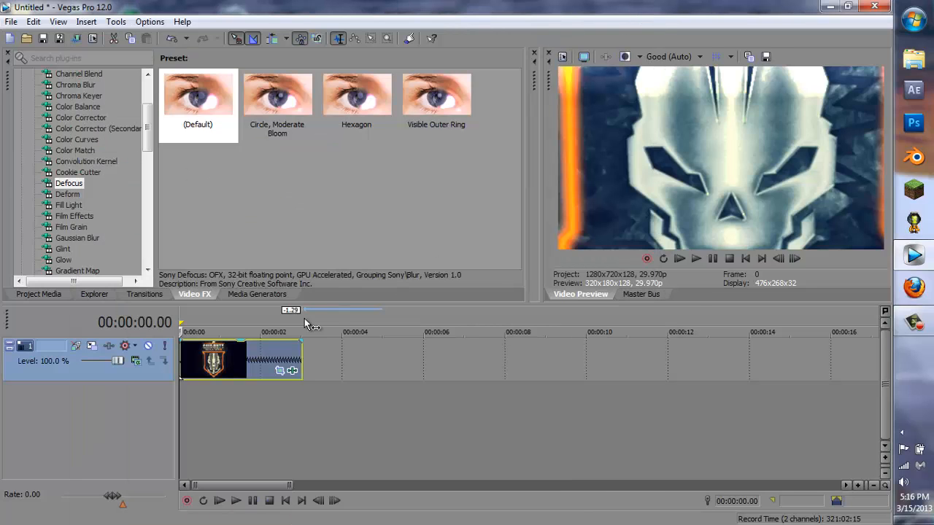
pyautogui.click(273, 337)
pyautogui.moveTo(274, 337); pyautogui.dragTo(303, 361)
pyautogui.click(292, 365)
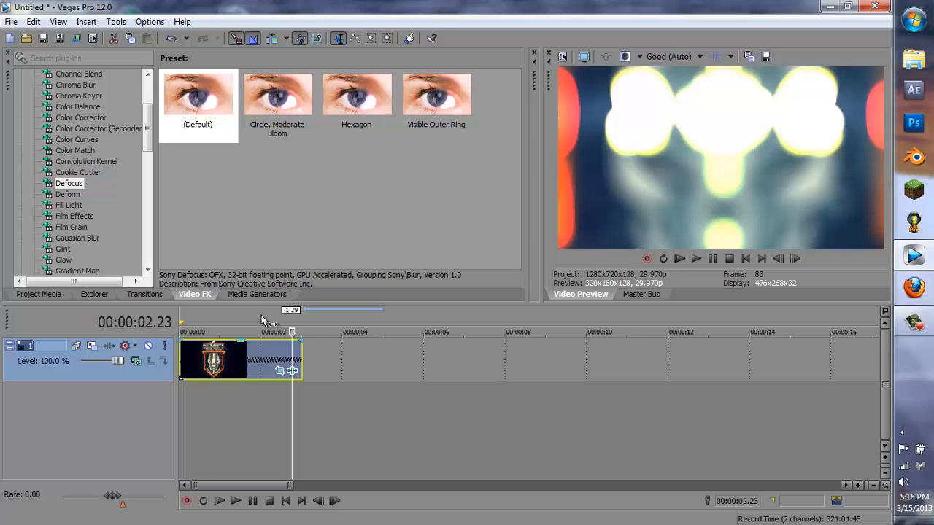
pyautogui.click(213, 310)
pyautogui.click(193, 312)
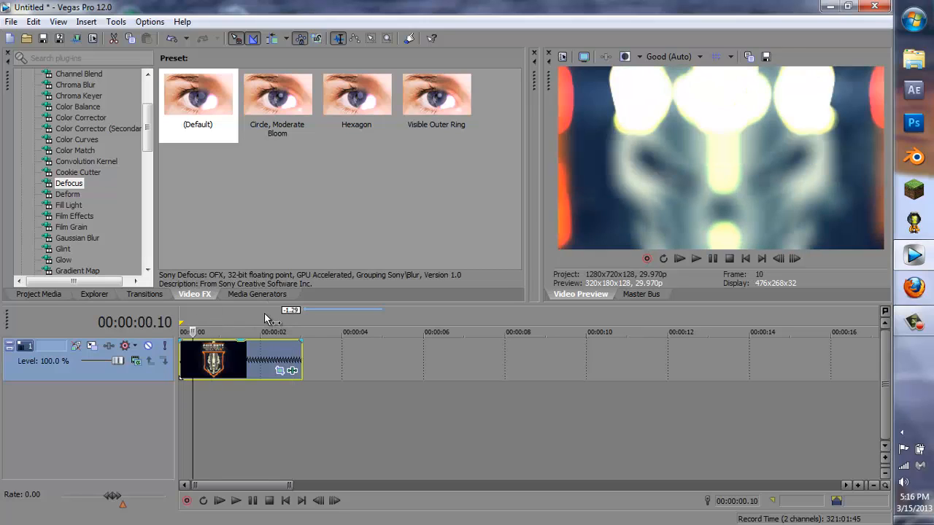
pyautogui.click(266, 313)
pyautogui.click(293, 314)
pyautogui.click(302, 321)
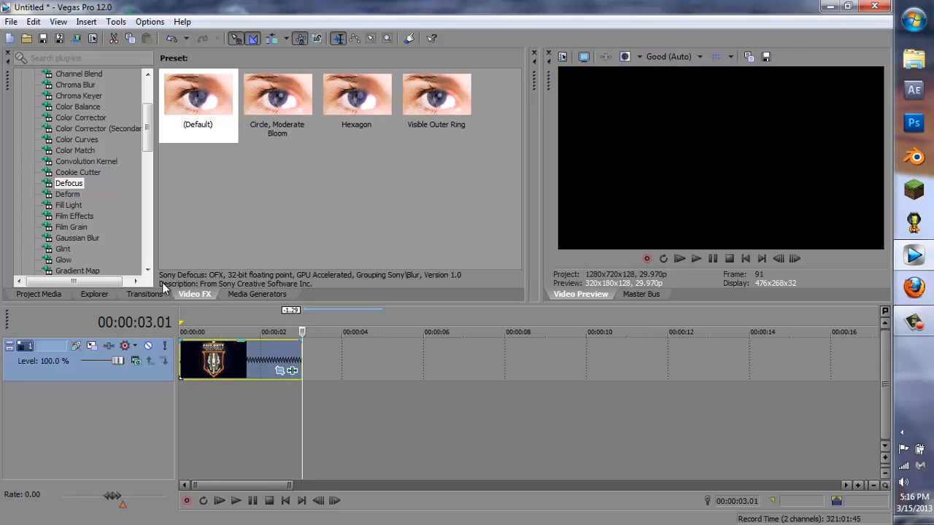
# Add call-of-duty-black-ops-2-game-logo_1920x1080_318-hd.jpg directly after the first clip and trim it to end just past the four-second mark
pyautogui.click(94, 294)
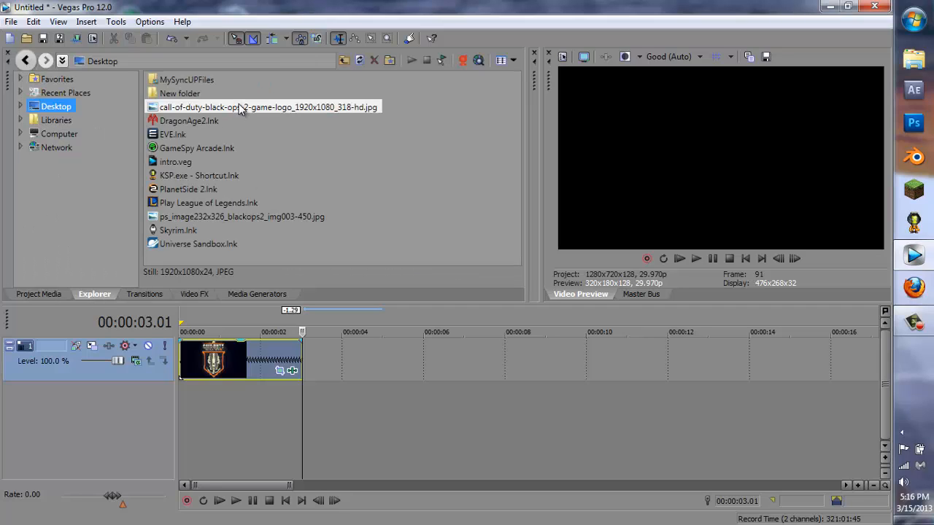
pyautogui.moveTo(241, 108); pyautogui.dragTo(313, 370)
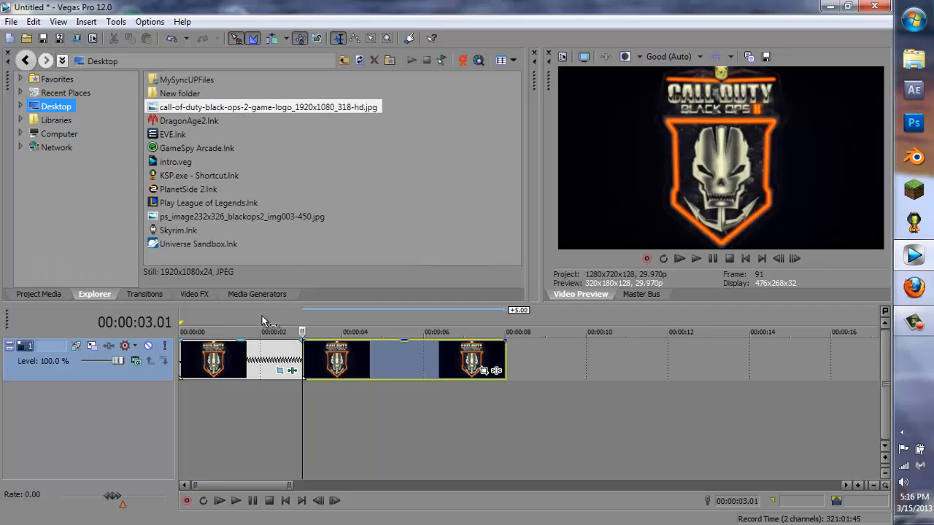
pyautogui.click(274, 322)
pyautogui.moveTo(504, 358); pyautogui.dragTo(354, 359)
pyautogui.click(318, 322)
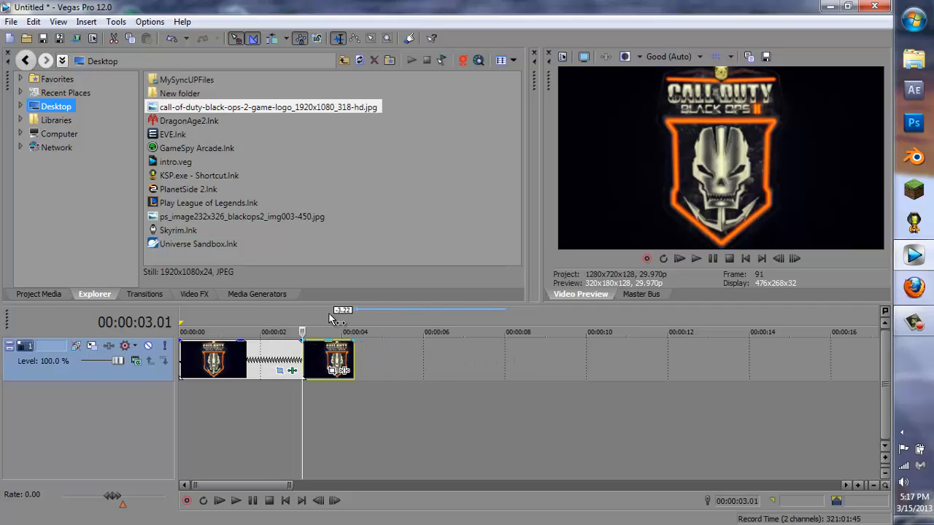
# Copy the first pan/crop position keyframe of the first logo clip
pyautogui.click(275, 370)
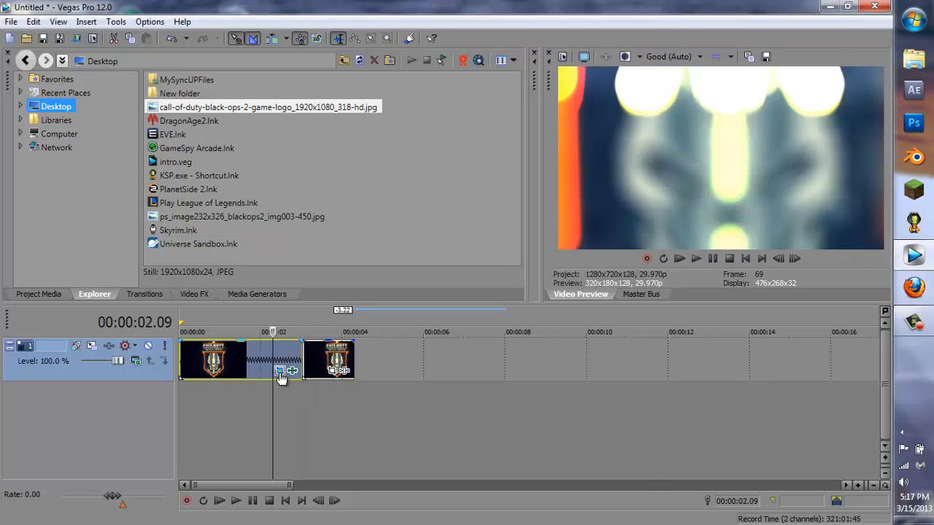
pyautogui.click(279, 372)
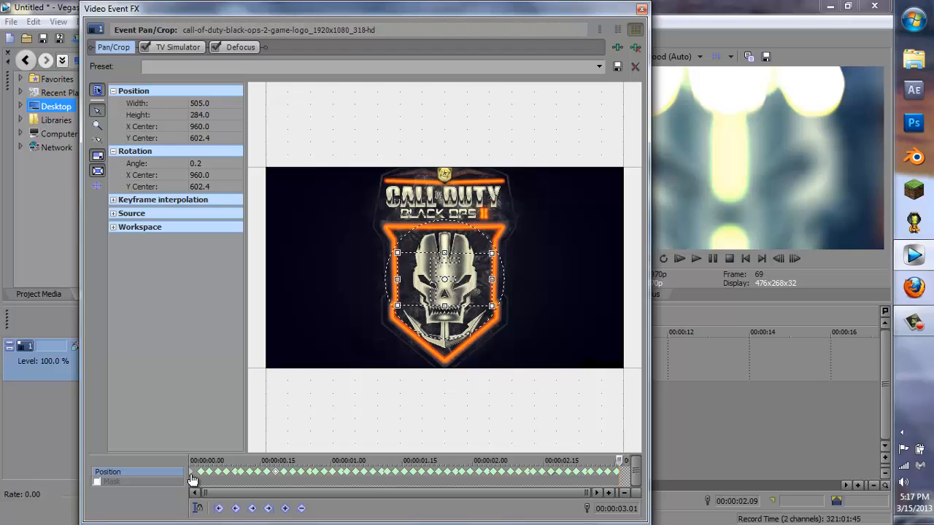
pyautogui.click(192, 479)
pyautogui.rightClick(193, 475)
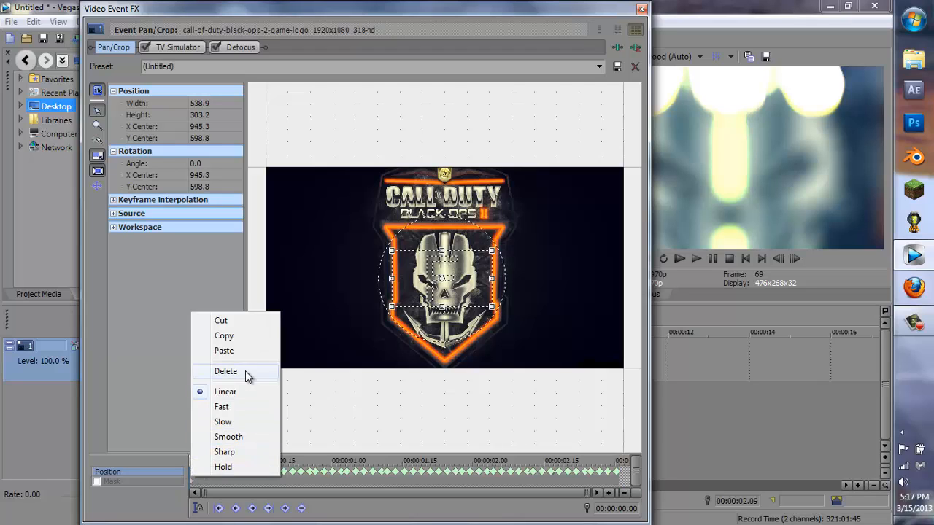
pyautogui.click(237, 337)
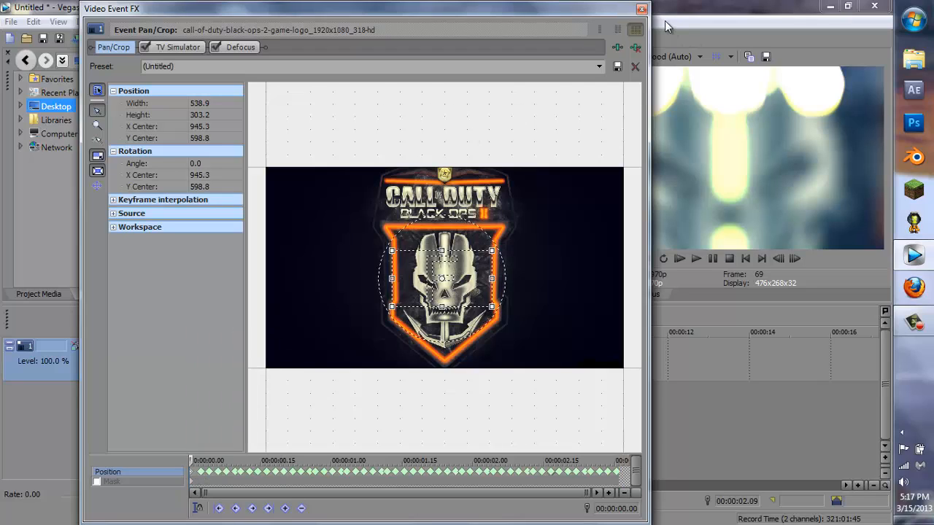
pyautogui.click(641, 9)
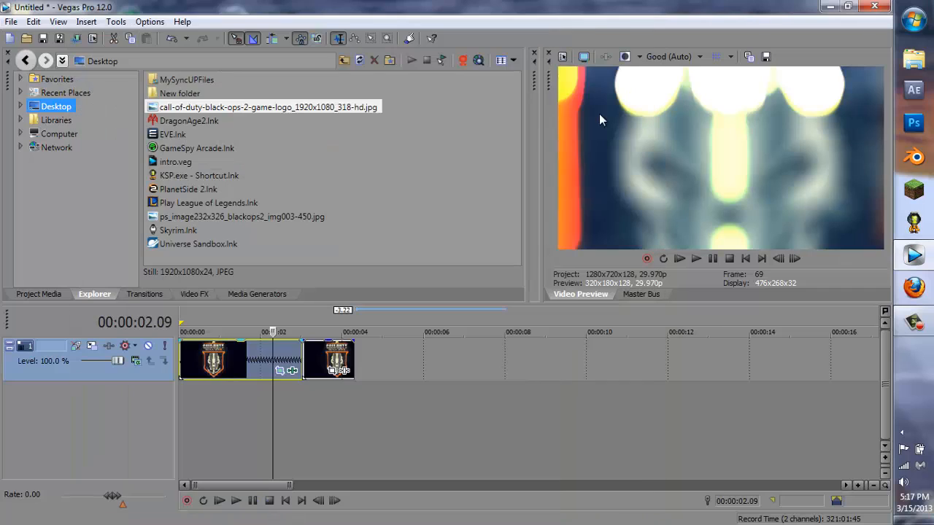
# Paste the copied framing at the start of the second clip's pan/crop and delete the full-frame keyframe at 00:00:00.04
pyautogui.click(332, 370)
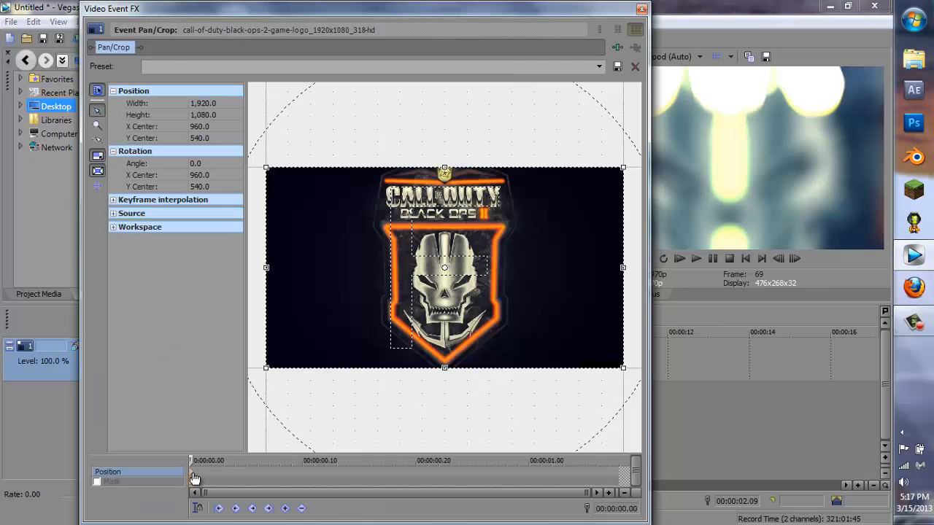
pyautogui.moveTo(192, 474); pyautogui.dragTo(235, 474)
pyautogui.rightClick(199, 471)
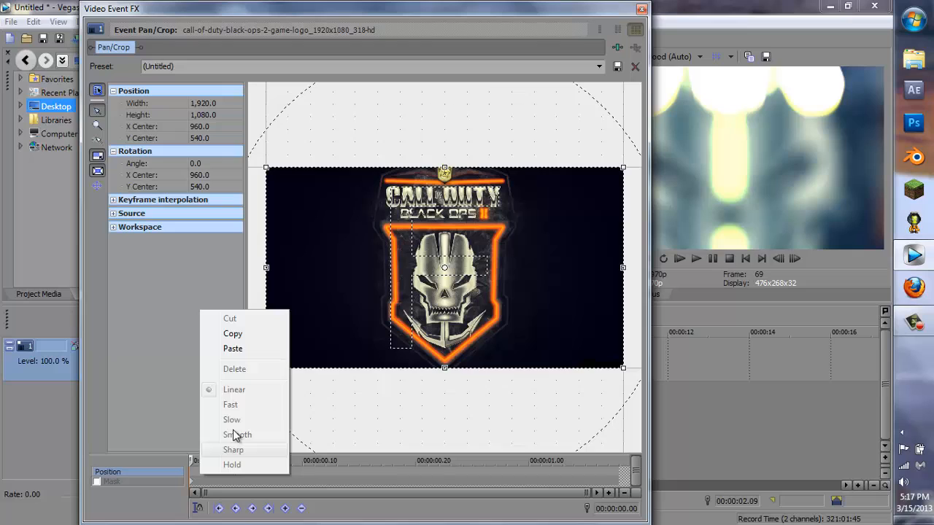
pyautogui.click(230, 352)
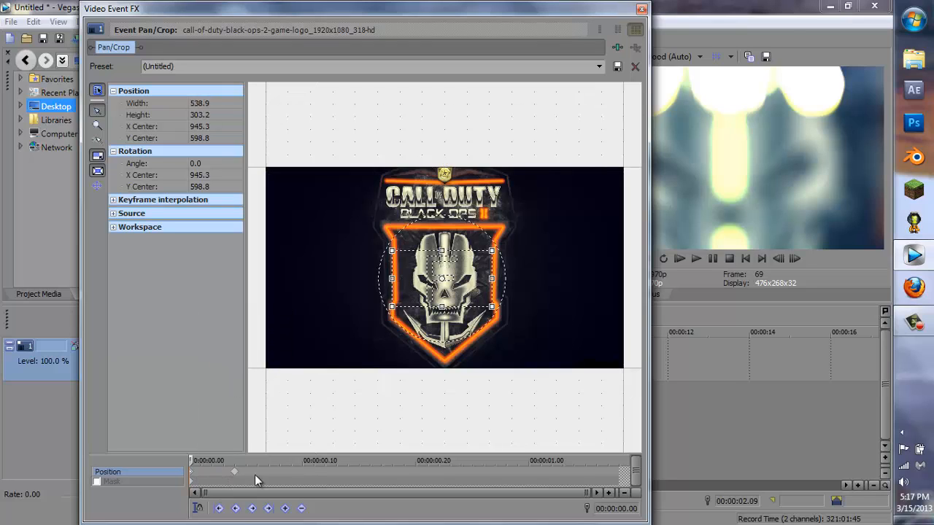
pyautogui.click(236, 474)
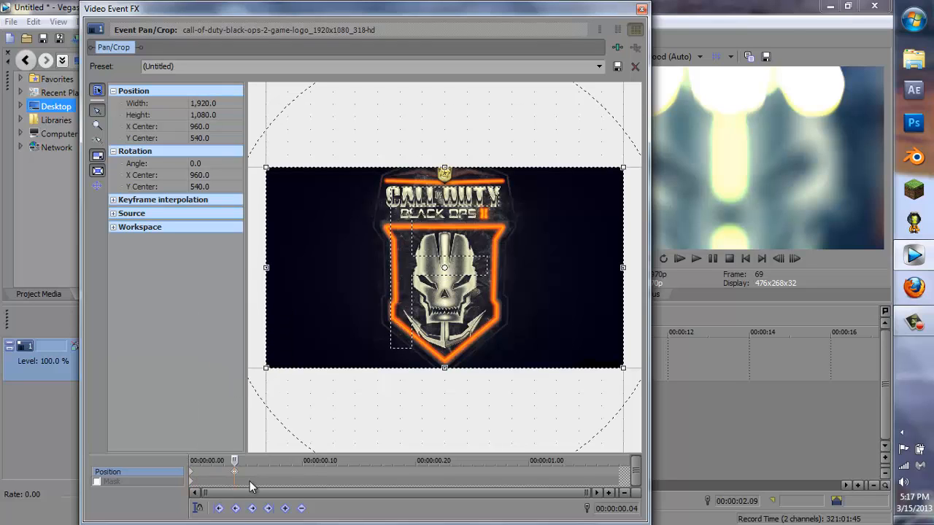
pyautogui.press('Delete')
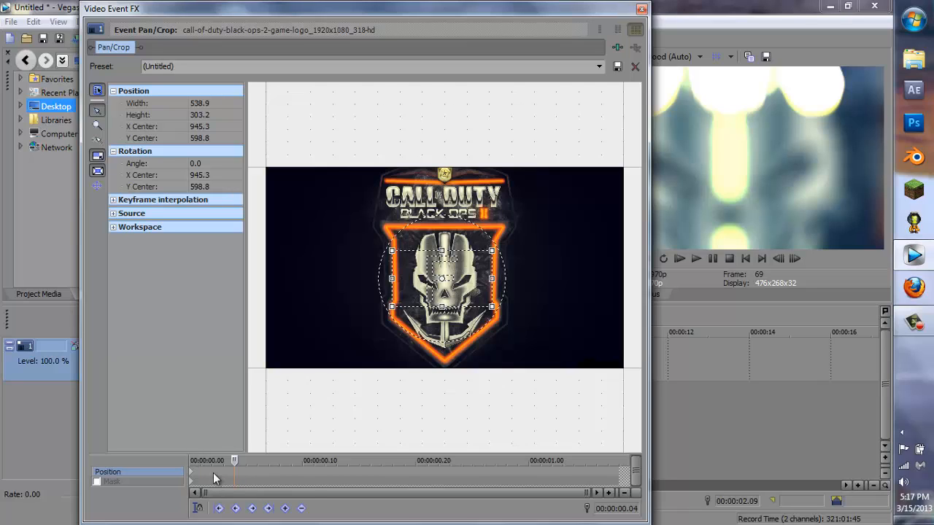
pyautogui.moveTo(234, 460); pyautogui.dragTo(199, 460)
pyautogui.click(641, 8)
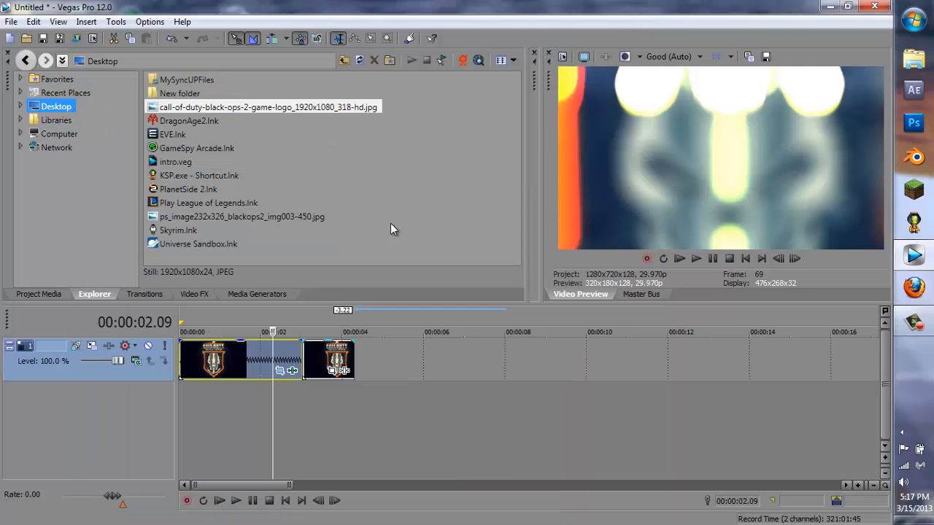
# Scrub across the cut between the two clips to compare their framing
pyautogui.click(323, 317)
pyautogui.click(275, 317)
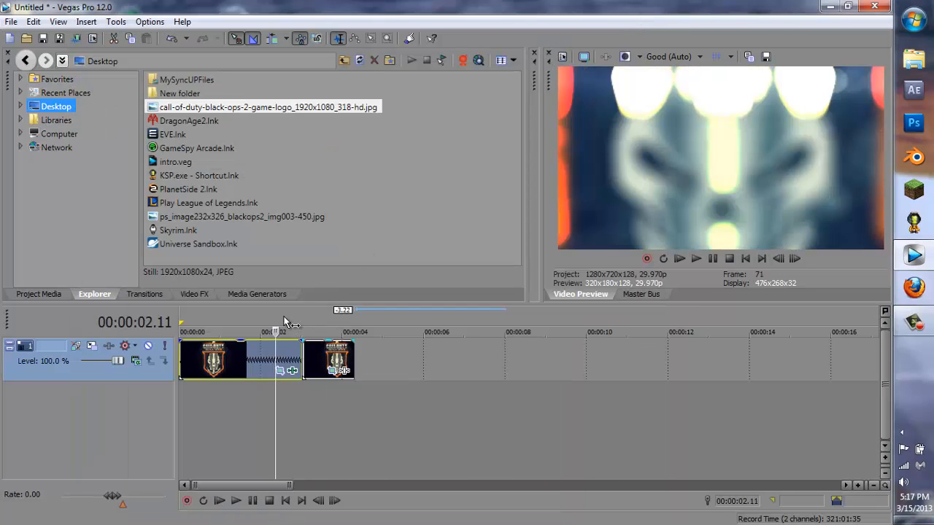
pyautogui.click(348, 317)
pyautogui.click(313, 316)
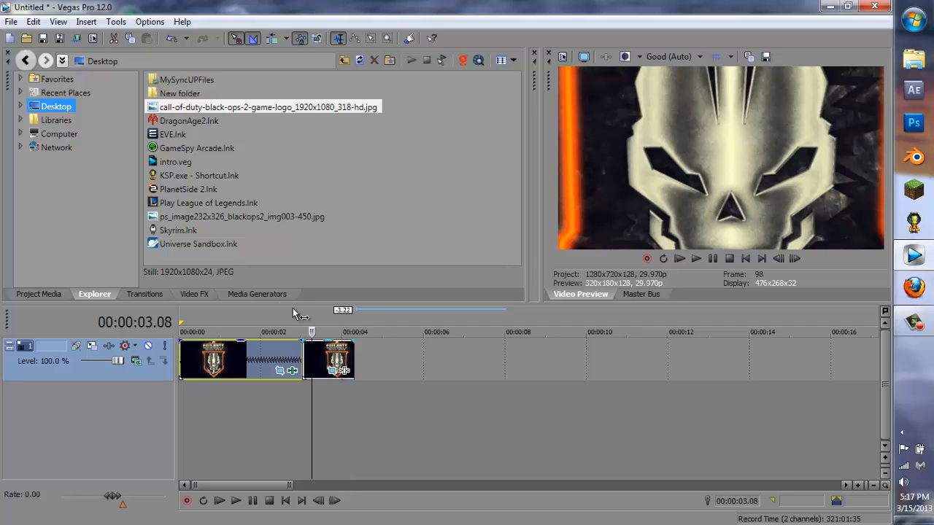
pyautogui.click(296, 316)
pyautogui.click(330, 324)
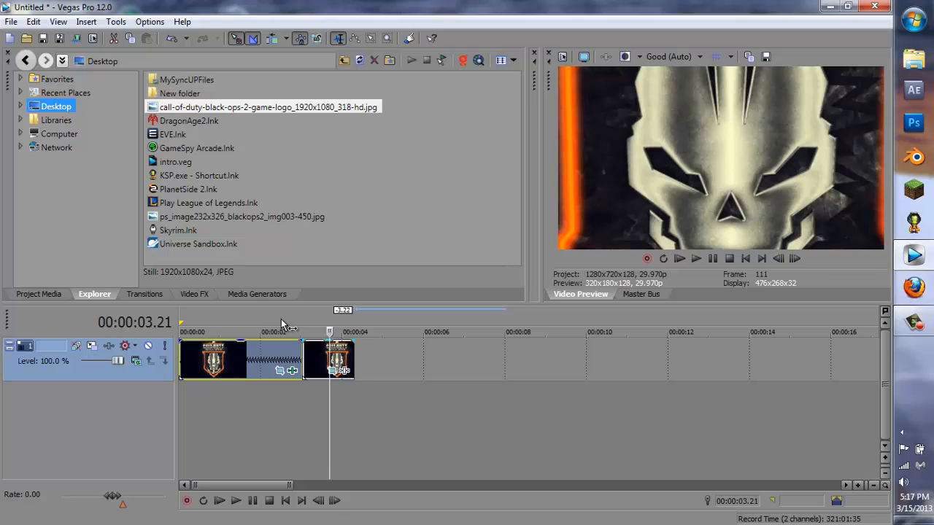
# Apply the TV Simulator effect with the "black ops 2 theme" preset to the second logo clip
pyautogui.click(197, 299)
pyautogui.scroll(-10, 125, 226)
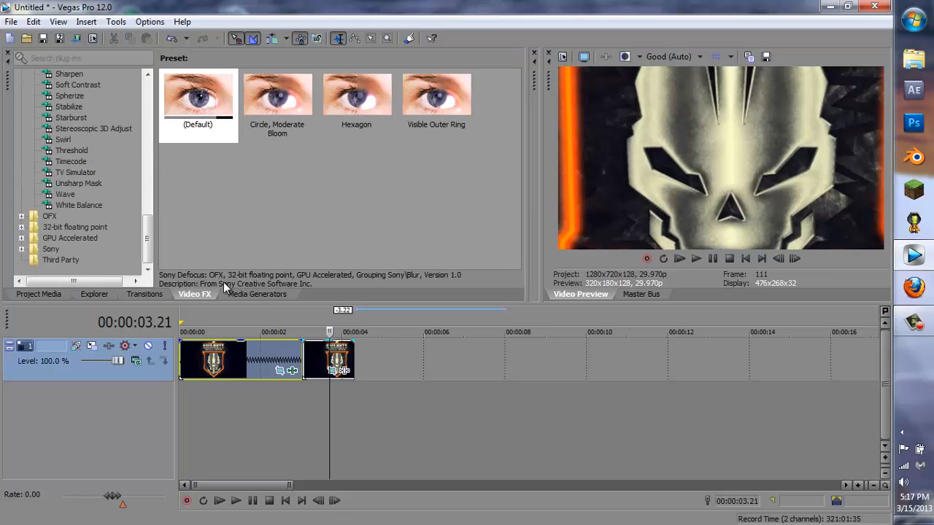
pyautogui.click(86, 170)
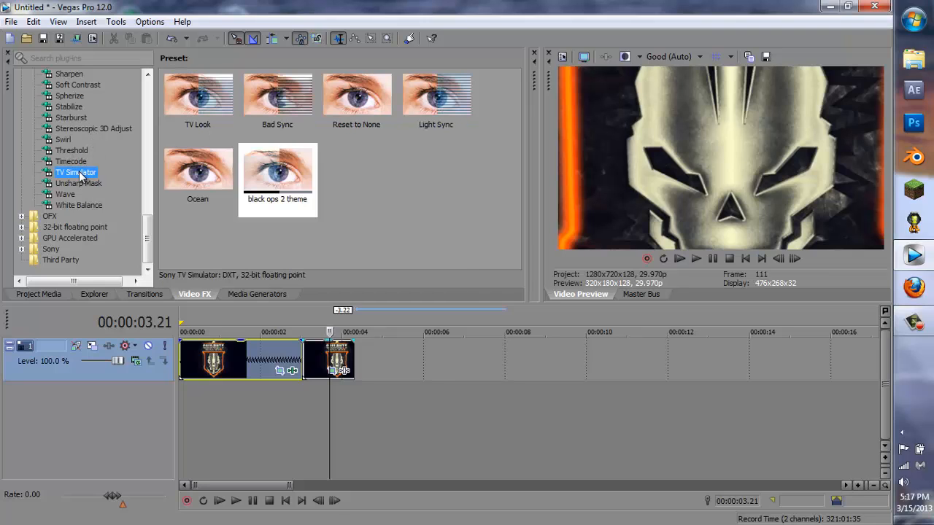
pyautogui.moveTo(274, 166); pyautogui.dragTo(308, 348)
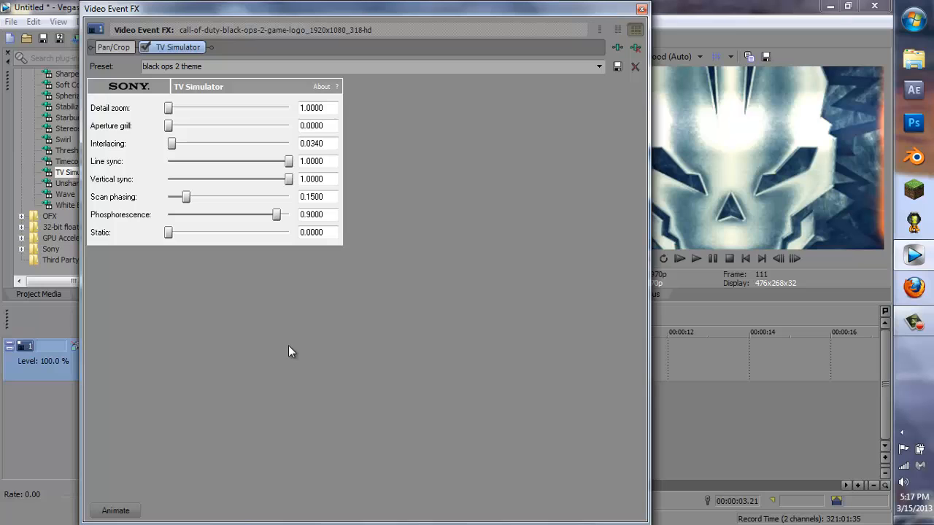
pyautogui.click(641, 9)
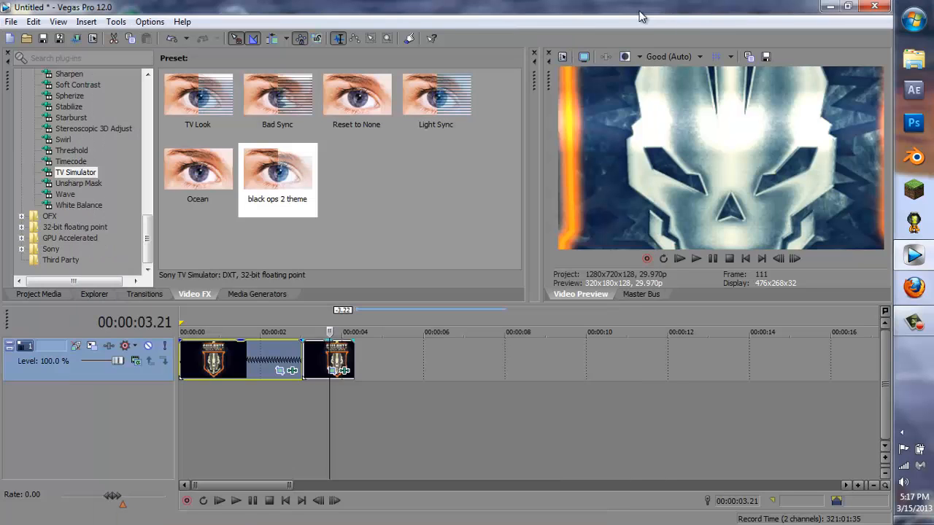
# Set the second logo clip's pan/crop cursor to its end at 00:00:01.08 and check the clip's start and end on the timeline
pyautogui.click(328, 370)
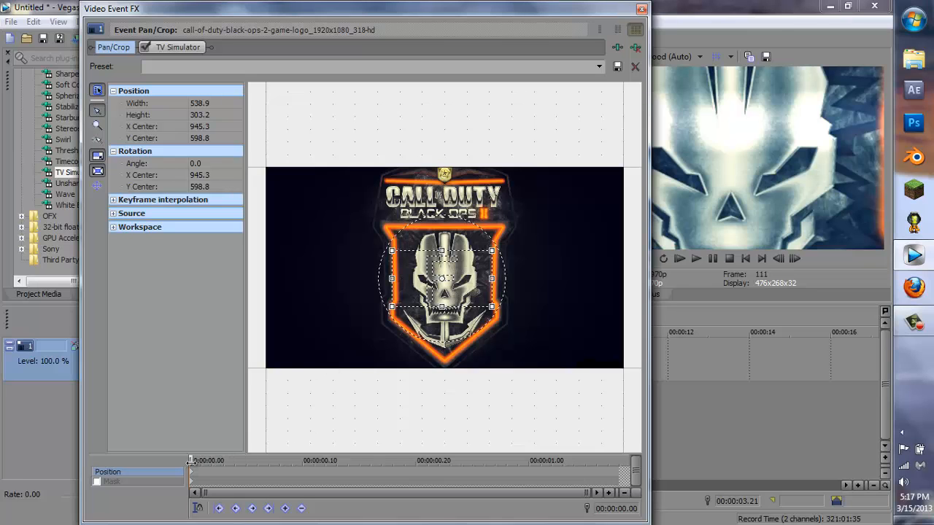
pyautogui.moveTo(190, 461); pyautogui.dragTo(682, 461)
pyautogui.moveTo(288, 17); pyautogui.dragTo(298, 418)
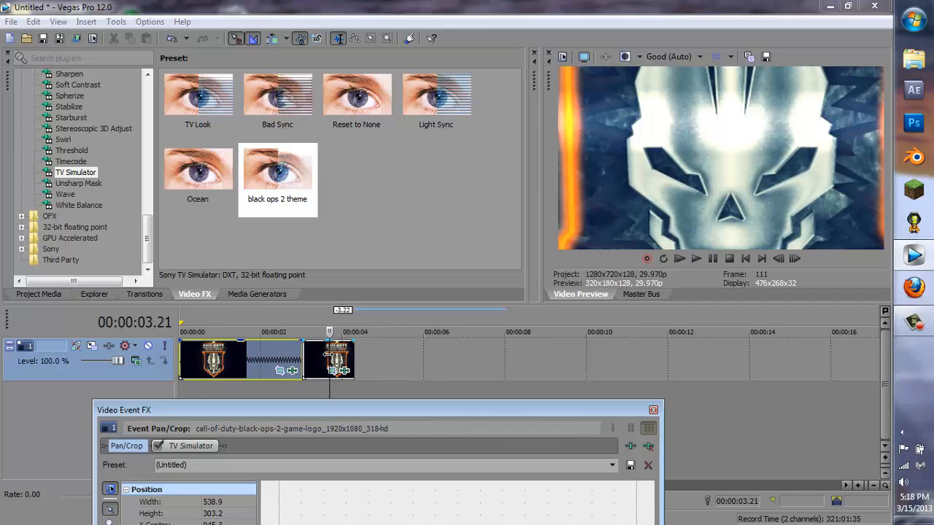
pyautogui.click(303, 360)
pyautogui.click(354, 363)
pyautogui.click(364, 361)
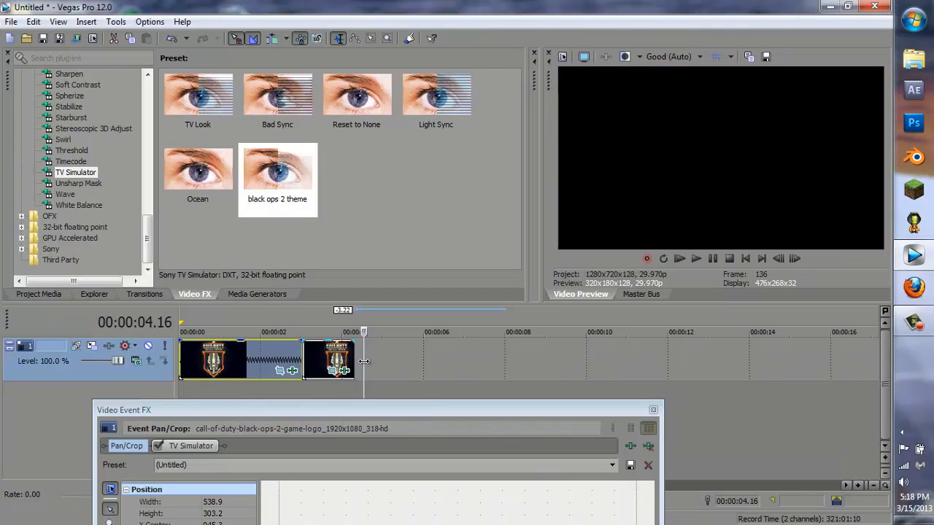
pyautogui.click(354, 364)
pyautogui.moveTo(353, 365)
pyautogui.mouseDown()
pyautogui.moveTo(307, 367)
pyautogui.moveTo(349, 368)
pyautogui.moveTo(338, 371)
pyautogui.mouseUp()
pyautogui.click(313, 371)
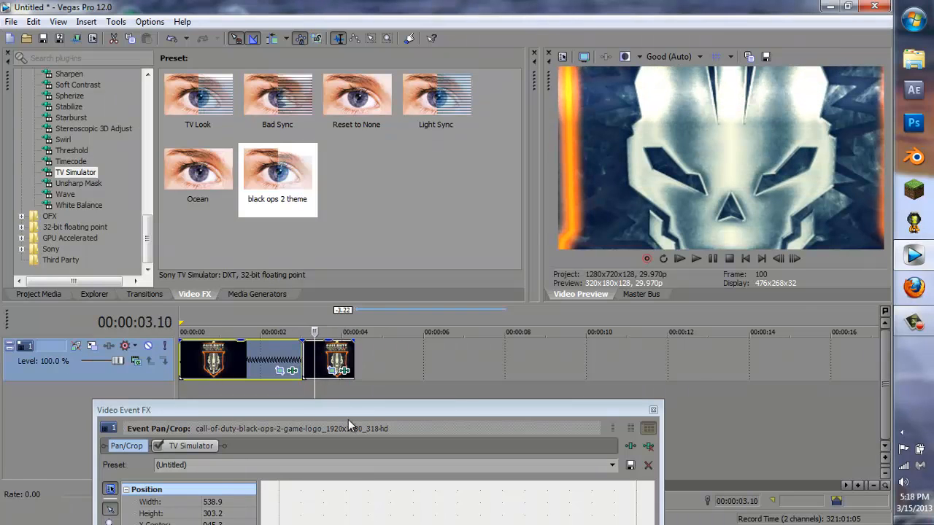
pyautogui.moveTo(348, 419); pyautogui.dragTo(355, 18)
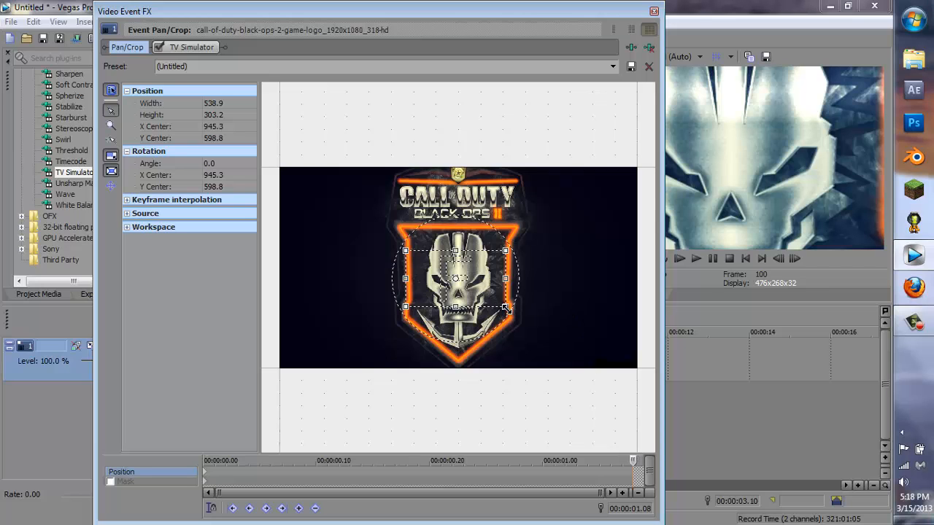
# Enlarge the crop frame at 00:00:01.08 to about 1,924 by 1,082 and centre it over the whole logo picture
pyautogui.moveTo(506, 309); pyautogui.dragTo(633, 381)
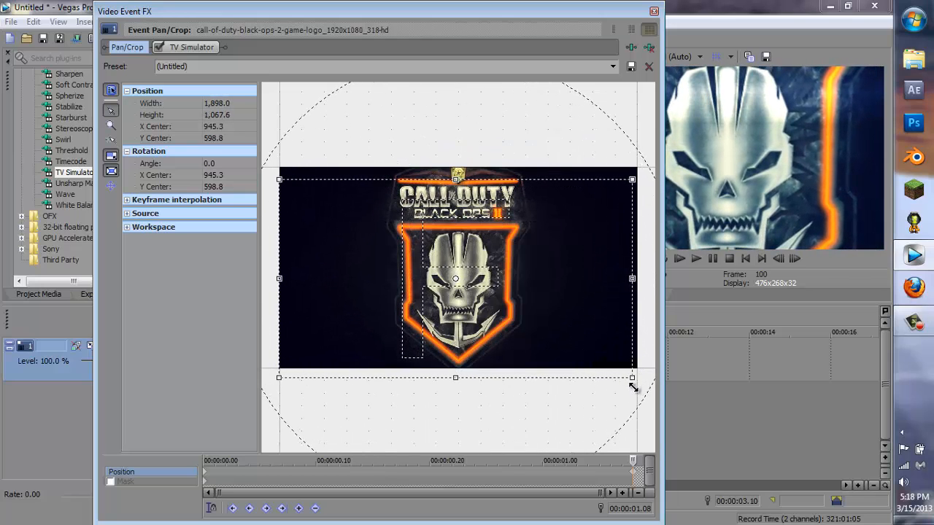
pyautogui.moveTo(586, 340); pyautogui.dragTo(588, 333)
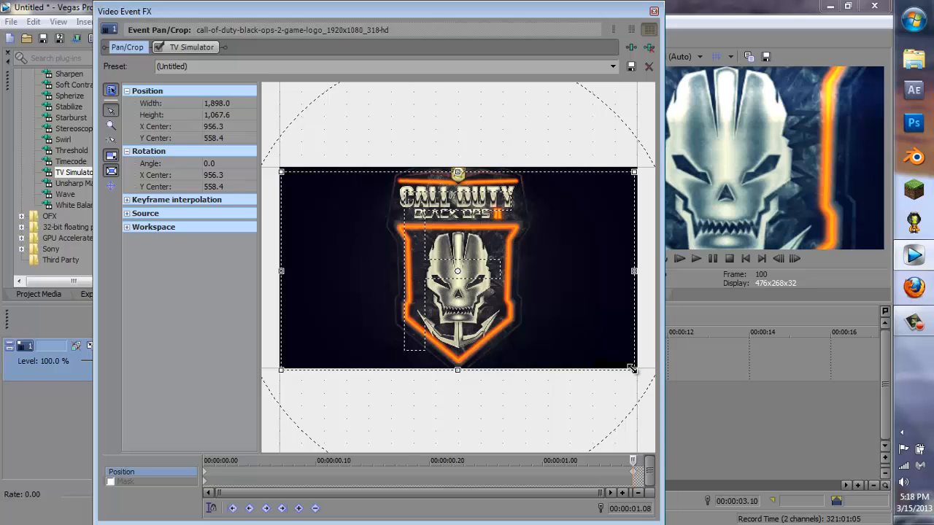
pyautogui.moveTo(615, 330); pyautogui.dragTo(615, 327)
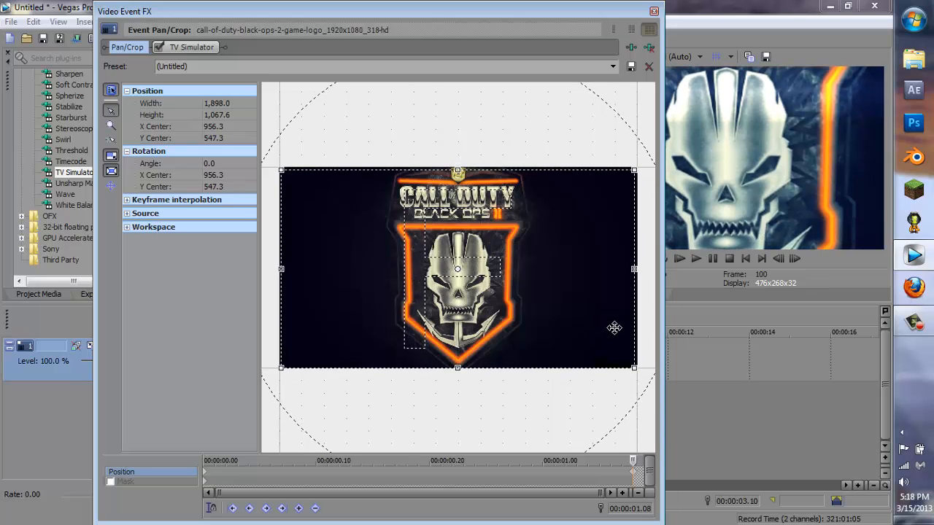
pyautogui.moveTo(635, 371); pyautogui.dragTo(638, 373)
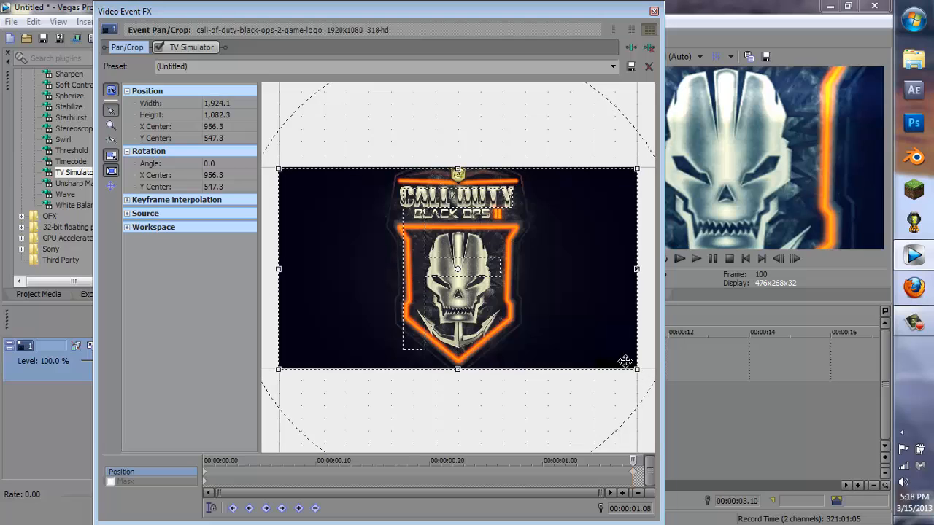
# Set the second clip's final position keyframe to Smooth interpolation and close the Video Event FX window
pyautogui.click(620, 473)
pyautogui.rightClick(632, 473)
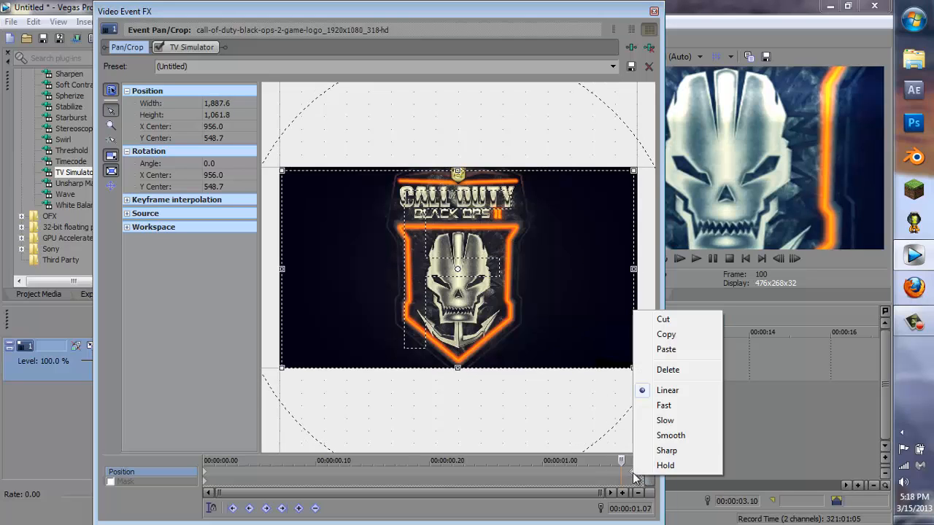
pyautogui.click(657, 438)
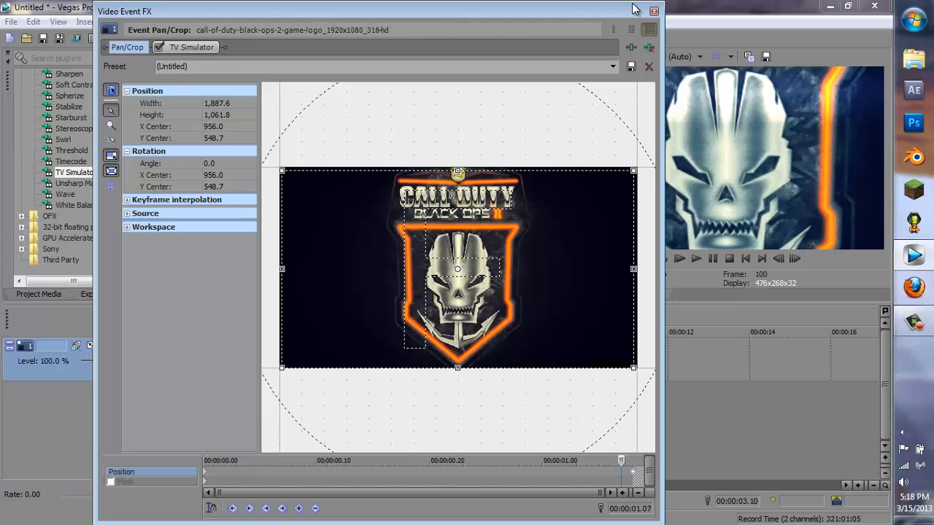
pyautogui.click(653, 12)
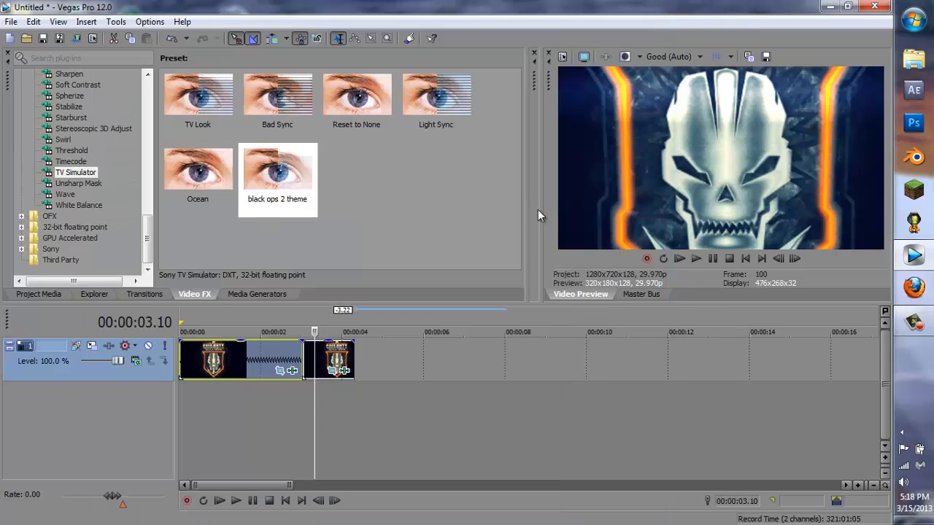
# Play the intro from the start and check the second clip's zoom-out and where it ends
pyautogui.click(285, 500)
pyautogui.click(236, 500)
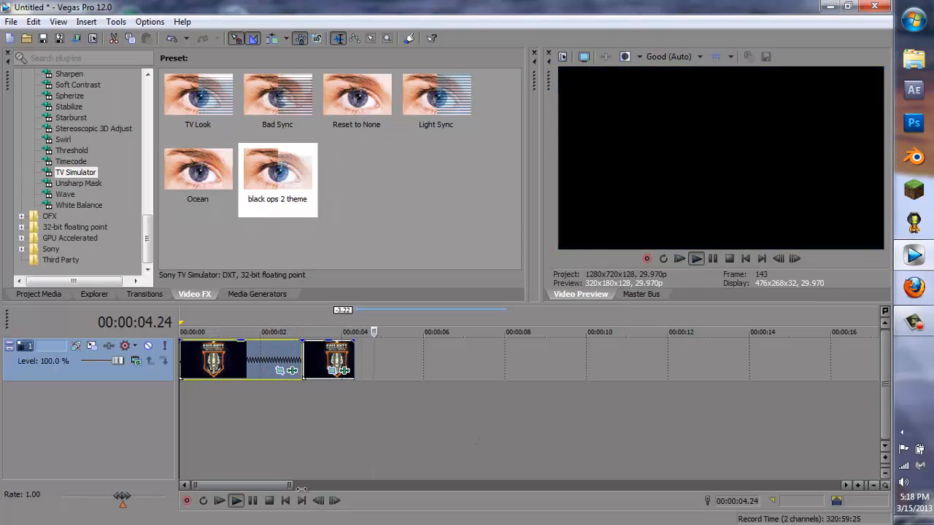
pyautogui.click(253, 500)
pyautogui.click(354, 321)
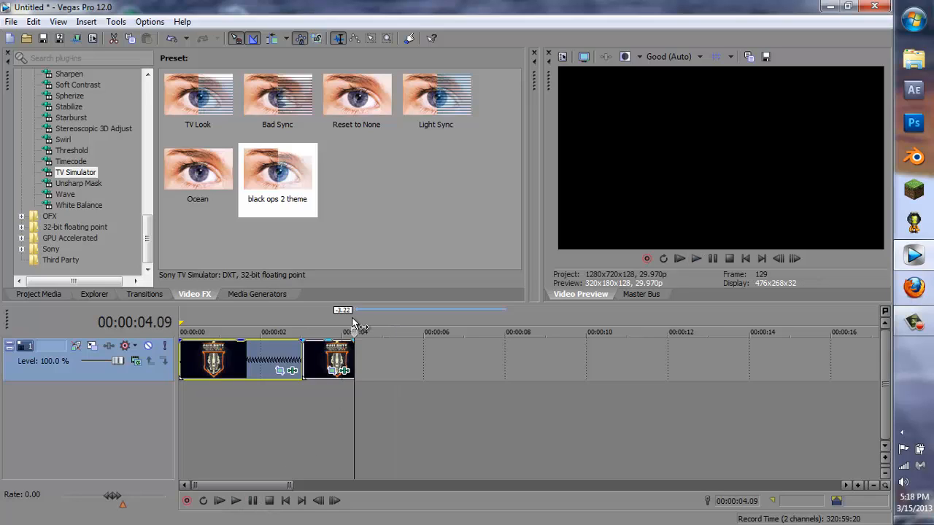
pyautogui.rightClick(334, 359)
pyautogui.click(321, 316)
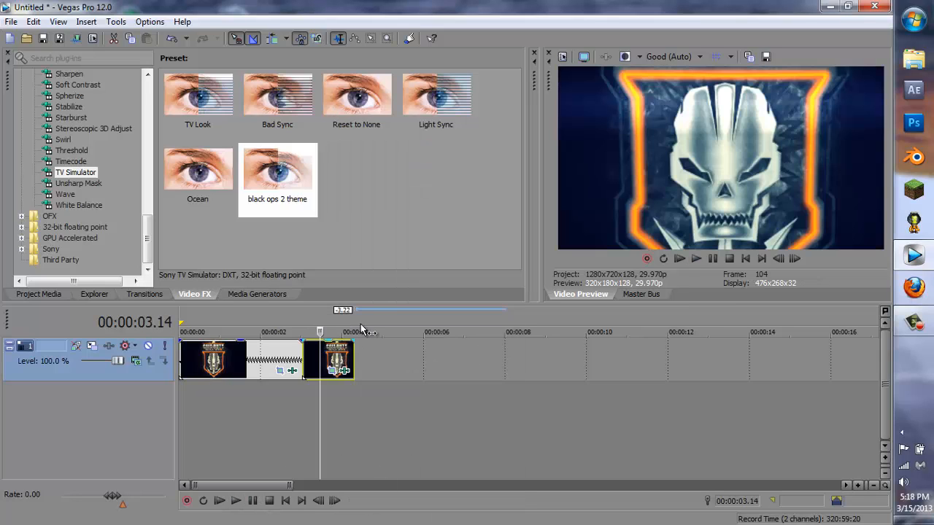
pyautogui.click(353, 320)
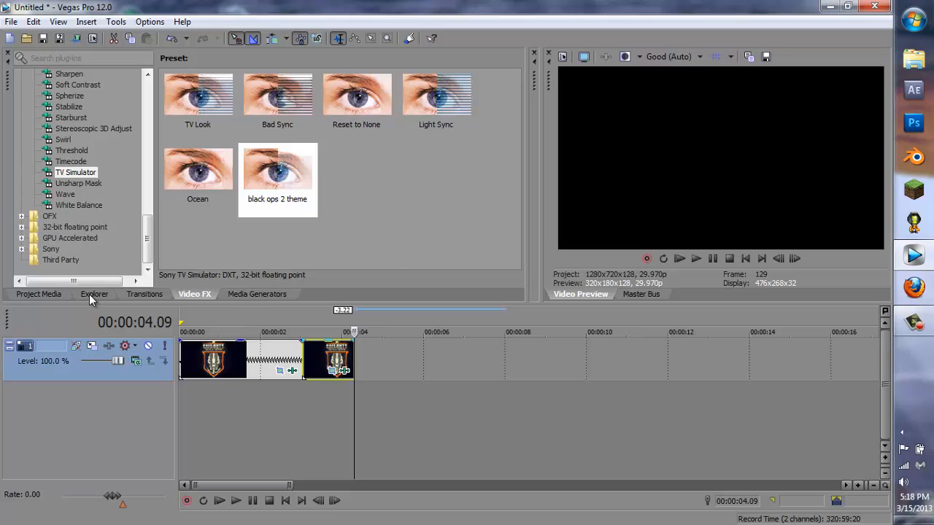
# Add call-of-duty-black-ops-2-game-logo_1920x1080_318-hd.jpg as a third clip directly after the second one and shorten it by 2.12
pyautogui.click(93, 294)
pyautogui.moveTo(180, 110); pyautogui.dragTo(376, 359)
pyautogui.click(331, 325)
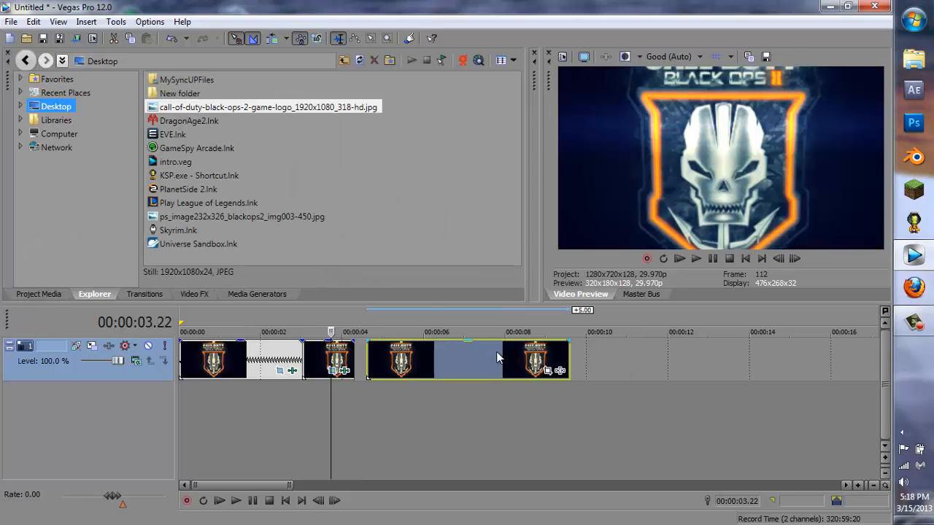
pyautogui.moveTo(496, 357); pyautogui.dragTo(457, 363)
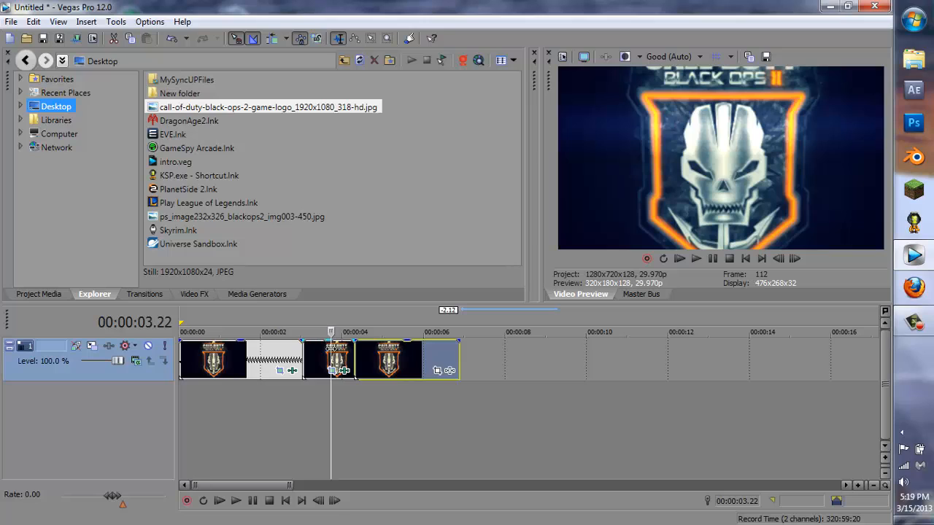
# Apply the TV Simulator effect with the "black ops 2 theme" preset to the third logo clip
pyautogui.click(383, 326)
pyautogui.click(193, 294)
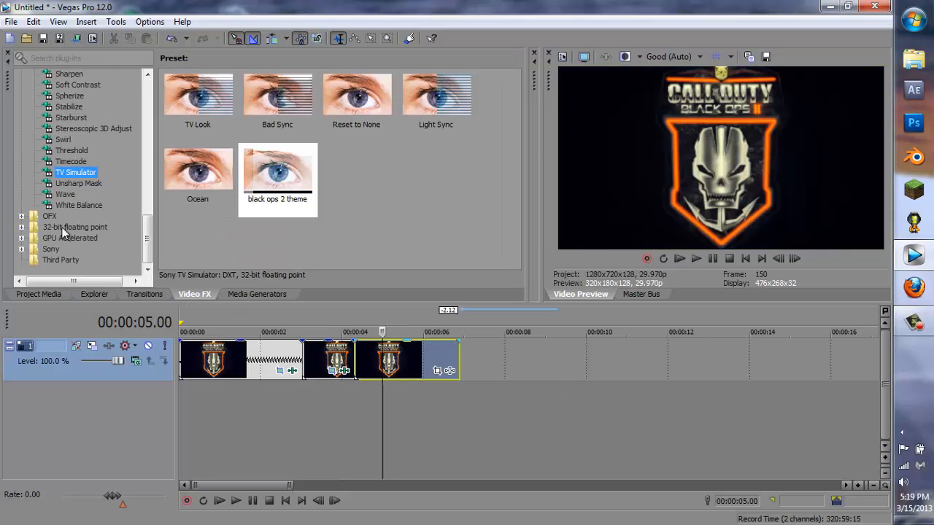
pyautogui.click(285, 170)
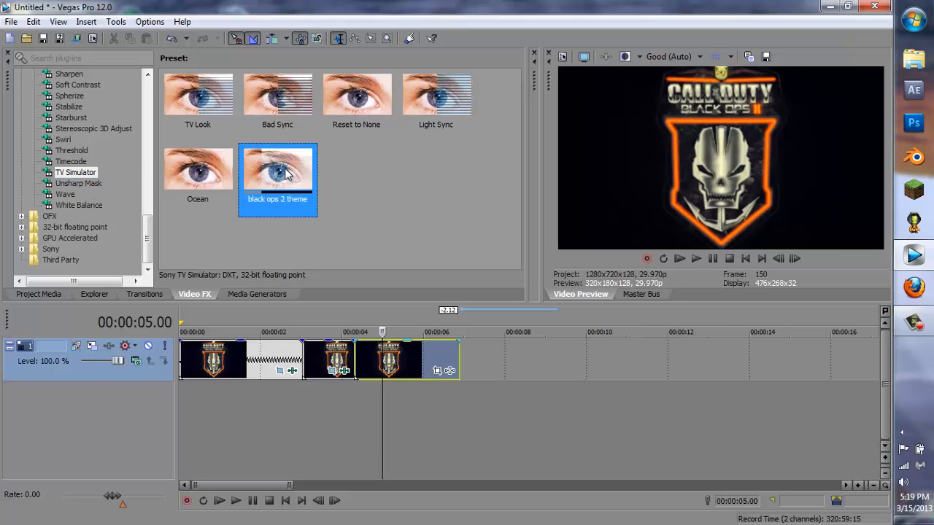
pyautogui.moveTo(285, 170); pyautogui.dragTo(418, 347)
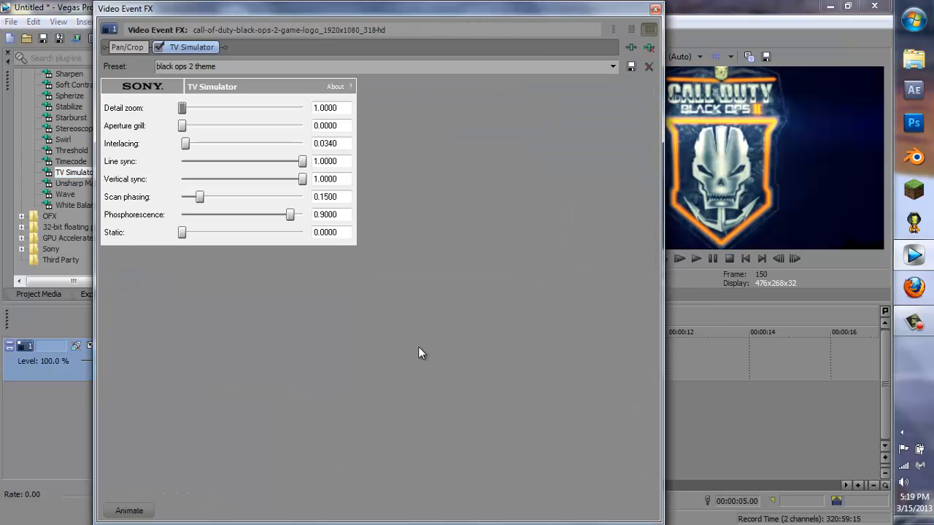
pyautogui.click(655, 9)
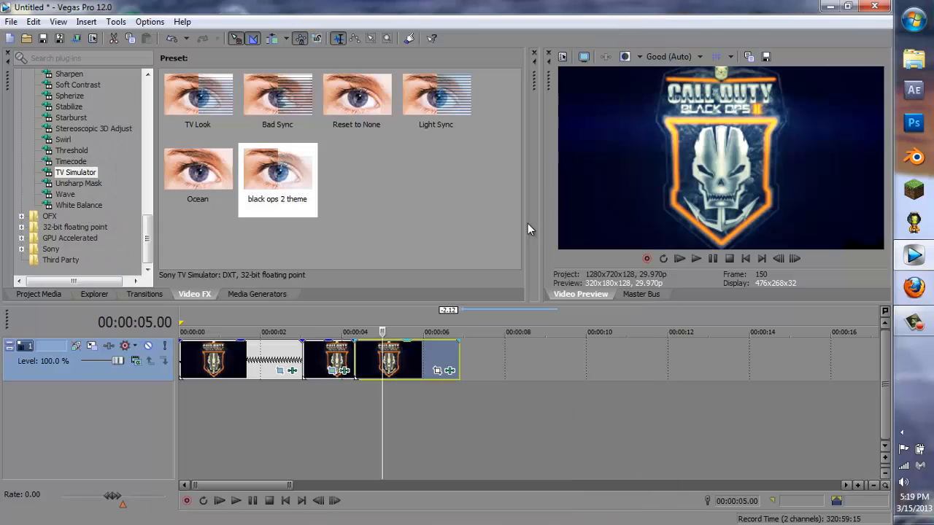
# Start a slight shake on the third clip by shifting its pan/crop frame at 00:00:00.03, 00:00:00.11, 00:00:00.20 and about 00:00:01.00
pyautogui.click(437, 371)
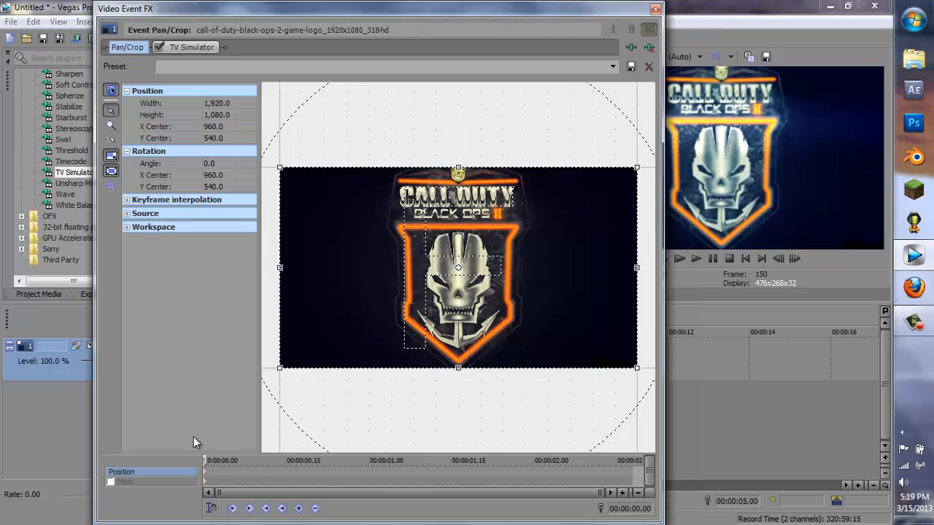
pyautogui.moveTo(203, 465); pyautogui.dragTo(219, 461)
pyautogui.moveTo(413, 321); pyautogui.dragTo(401, 336)
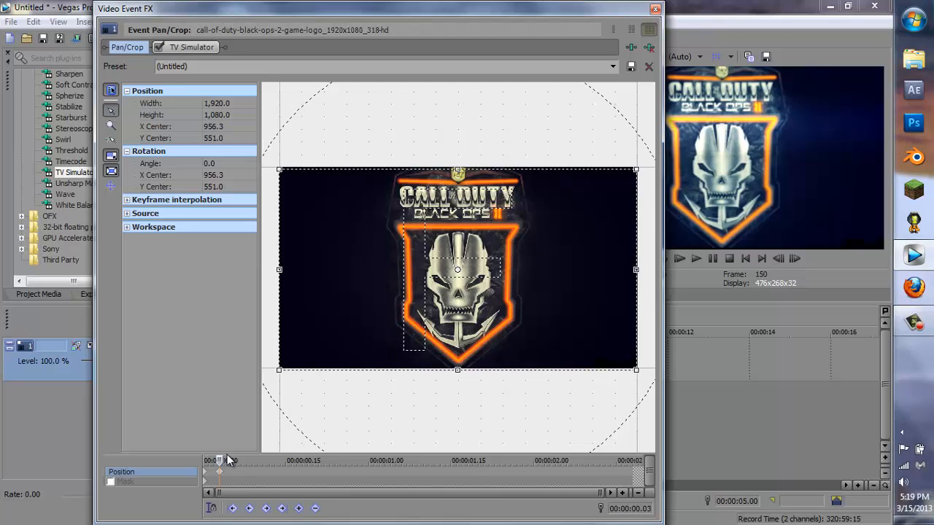
pyautogui.moveTo(258, 460); pyautogui.dragTo(264, 460)
pyautogui.moveTo(431, 332); pyautogui.dragTo(433, 329)
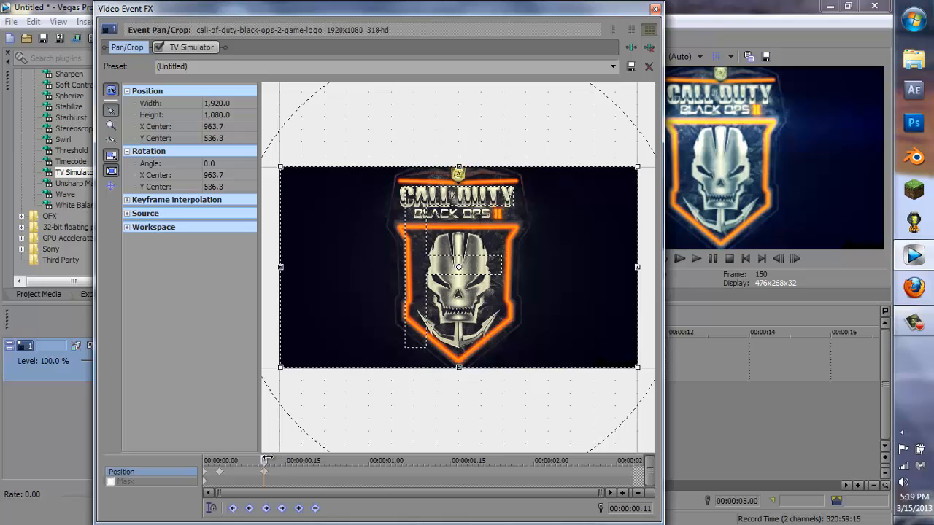
pyautogui.moveTo(265, 459); pyautogui.dragTo(318, 460)
pyautogui.moveTo(415, 341); pyautogui.dragTo(415, 342)
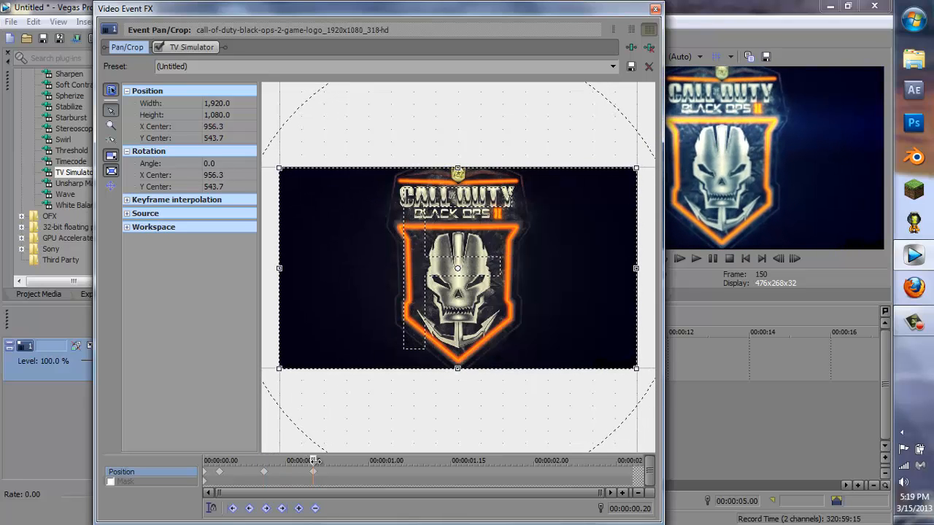
pyautogui.moveTo(313, 460); pyautogui.dragTo(378, 460)
pyautogui.moveTo(412, 316); pyautogui.dragTo(414, 316)
# Continue the third clip's shake with small pan/crop frame shifts at 00:00:01.10, 00:00:01.21, 00:00:02.03 and 00:00:02.17
pyautogui.moveTo(369, 461); pyautogui.dragTo(406, 461)
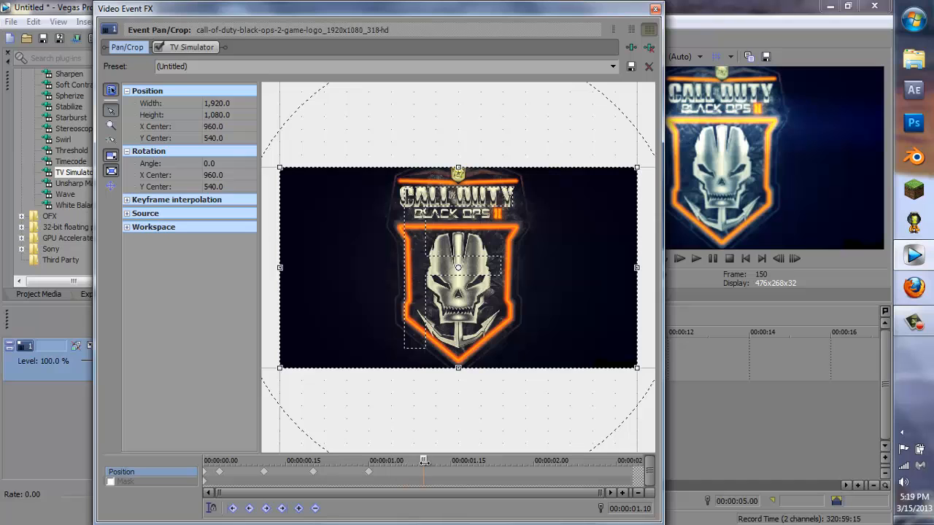
pyautogui.moveTo(482, 314); pyautogui.dragTo(484, 319)
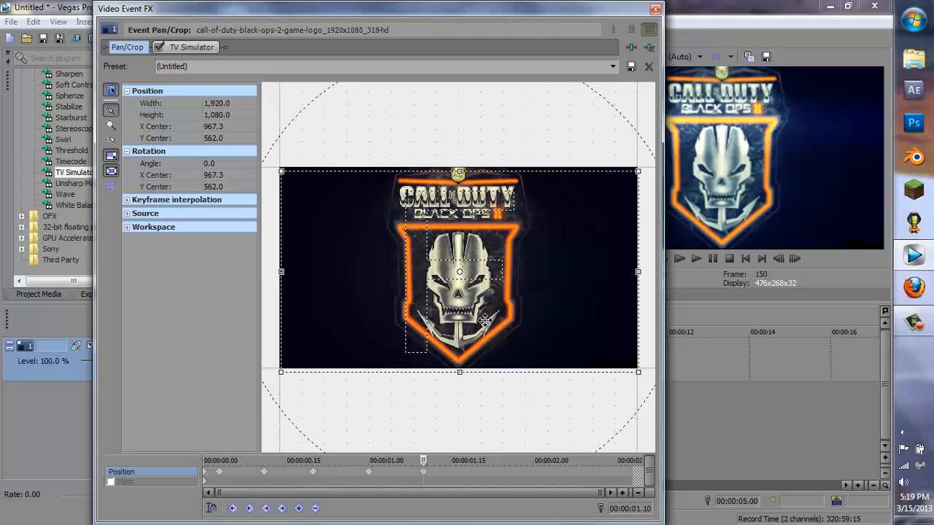
pyautogui.moveTo(444, 456); pyautogui.dragTo(483, 460)
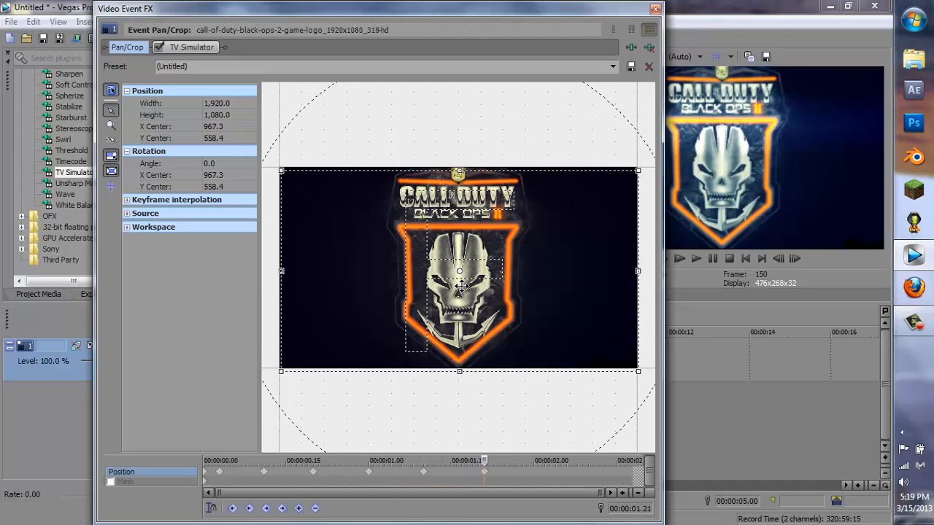
pyautogui.moveTo(460, 291); pyautogui.dragTo(457, 293)
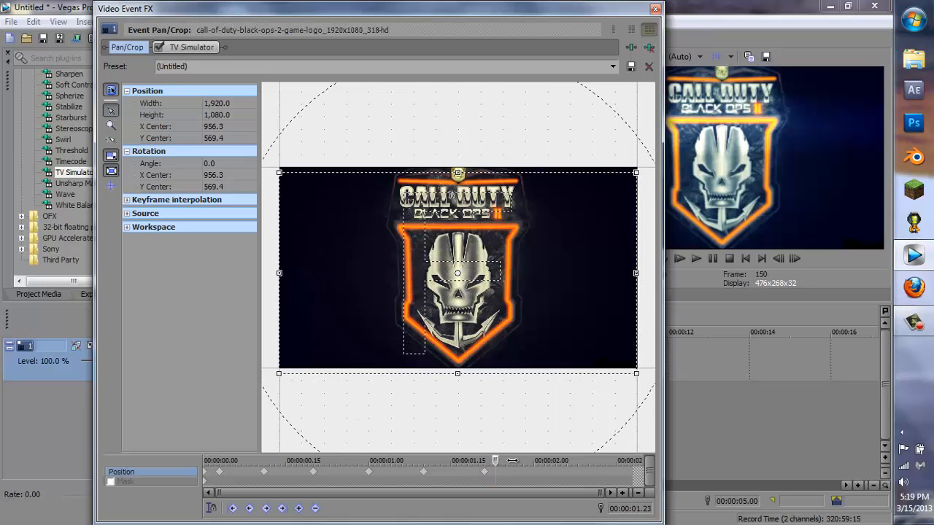
pyautogui.moveTo(512, 460); pyautogui.dragTo(550, 460)
pyautogui.moveTo(494, 273)
pyautogui.mouseDown()
pyautogui.moveTo(483, 257)
pyautogui.moveTo(494, 278)
pyautogui.mouseUp()
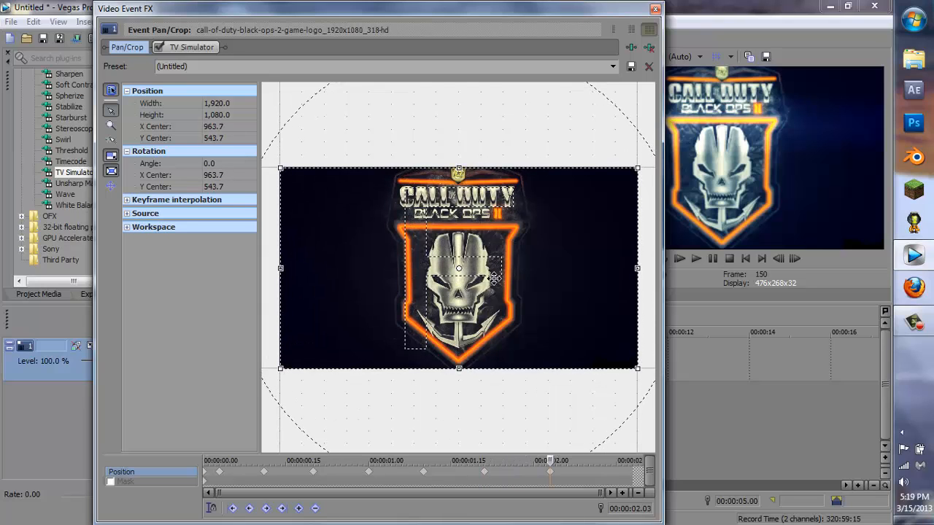
pyautogui.moveTo(596, 458); pyautogui.dragTo(628, 459)
pyautogui.moveTo(448, 261)
pyautogui.mouseDown()
pyautogui.moveTo(447, 271)
pyautogui.moveTo(435, 252)
pyautogui.mouseUp()
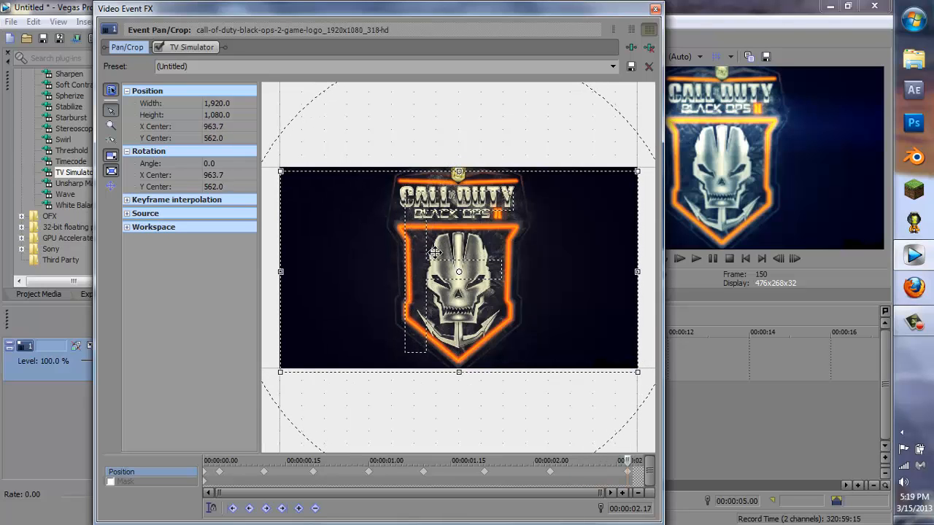
pyautogui.click(655, 9)
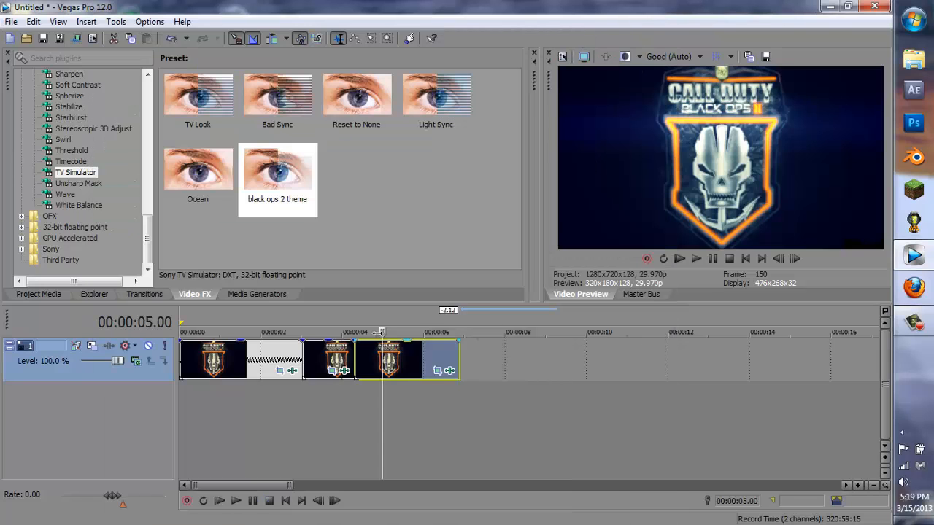
# Play the third clip from its start at 00:00:04.09 to check the shake
pyautogui.click(355, 312)
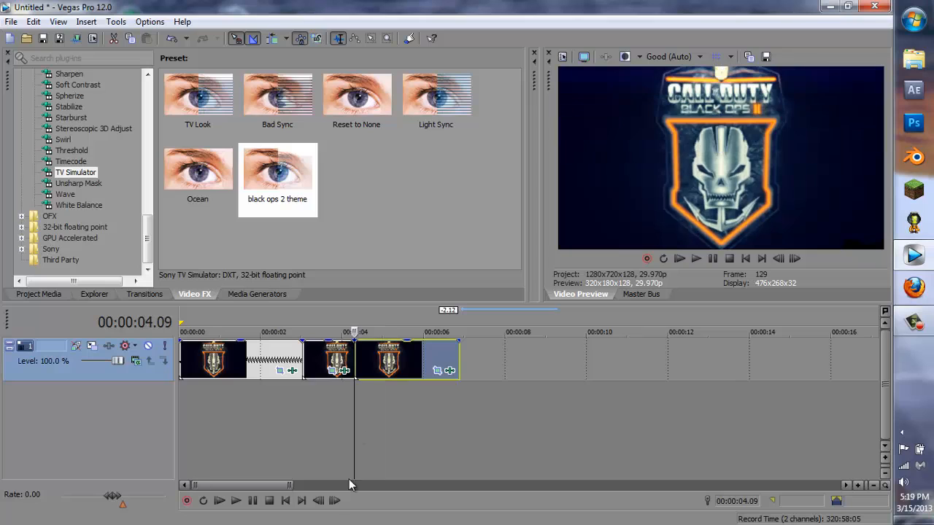
pyautogui.click(252, 500)
pyautogui.click(253, 500)
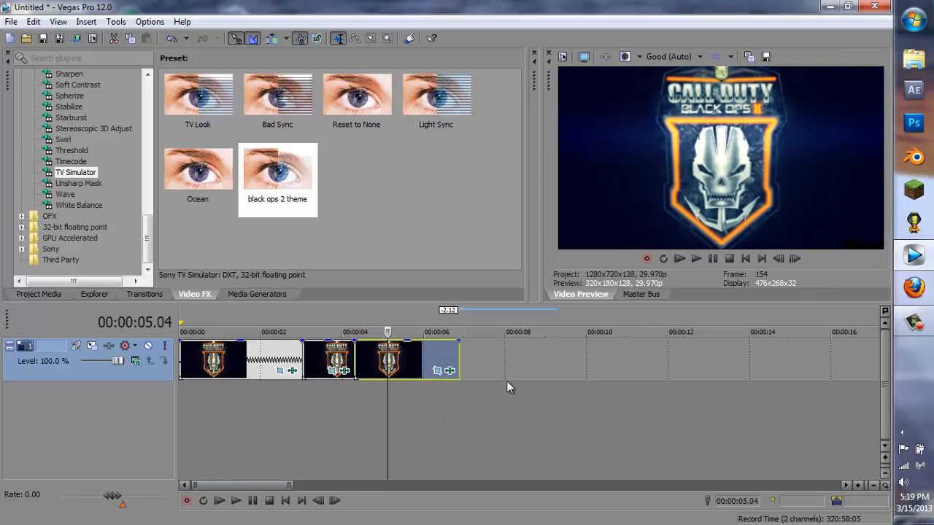
# Play through the rest of the third logo clip and split it at 00:00:06.06
pyautogui.click(253, 501)
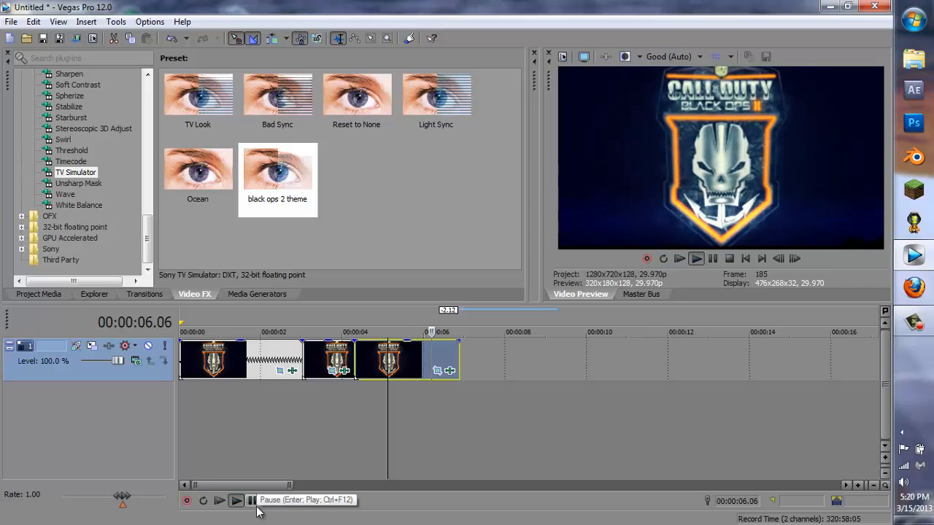
pyautogui.click(252, 500)
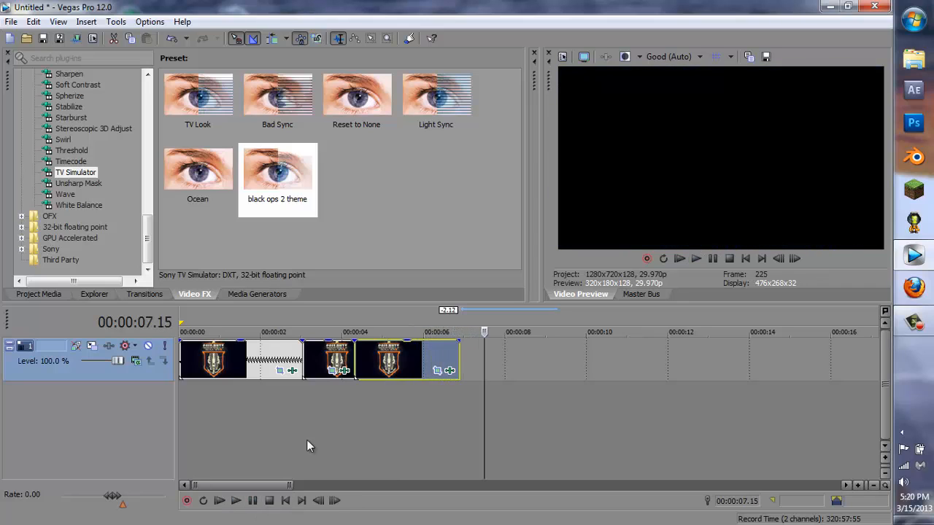
pyautogui.click(380, 324)
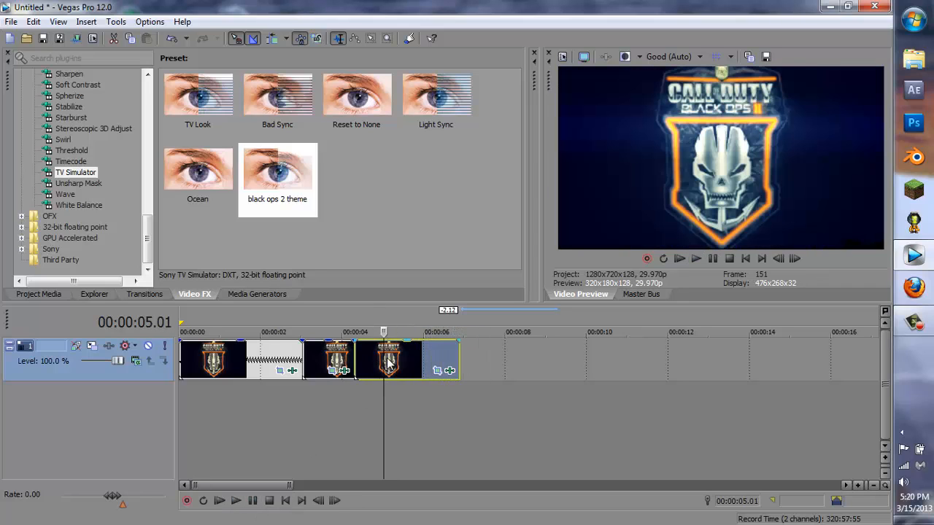
pyautogui.moveTo(383, 358); pyautogui.dragTo(431, 358)
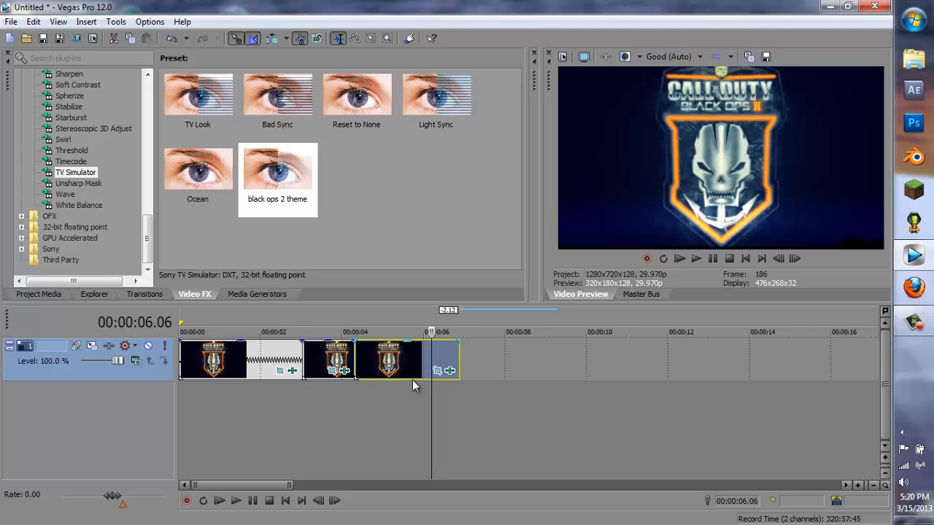
pyautogui.press('s')
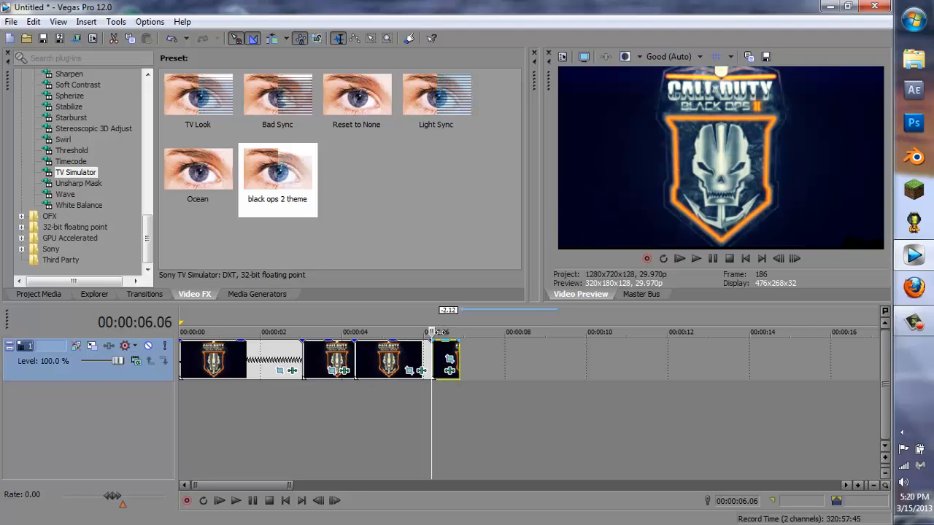
# Apply the Pixelate effect with the (Default) preset to the third logo clip, ahead of the split
pyautogui.click(374, 323)
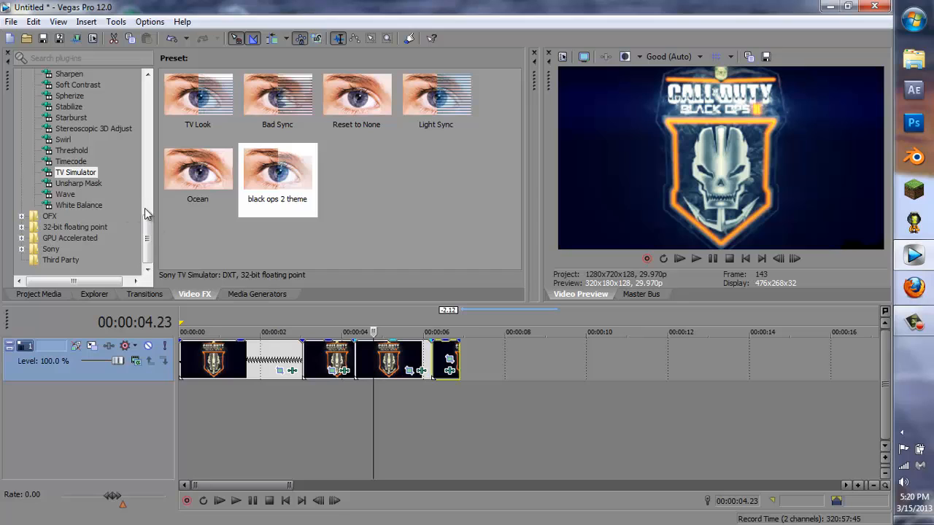
pyautogui.moveTo(145, 213); pyautogui.dragTo(146, 184)
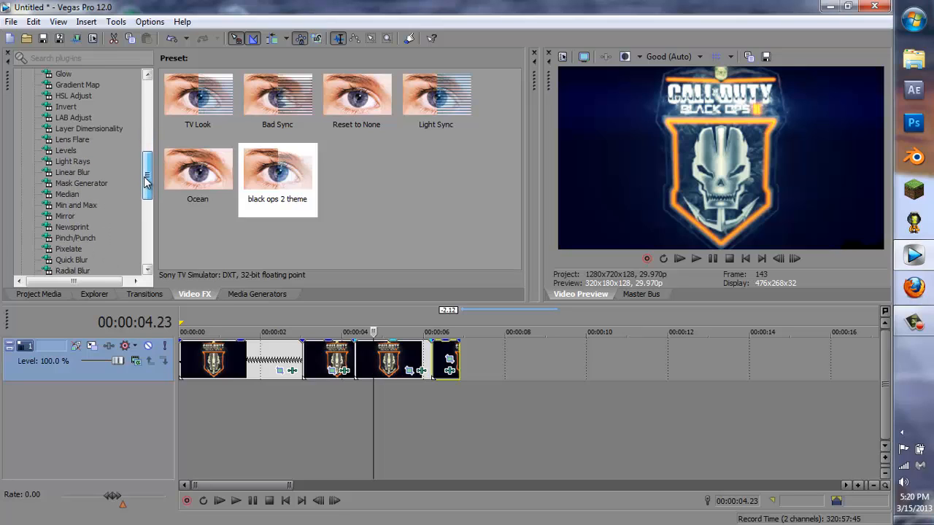
pyautogui.click(68, 249)
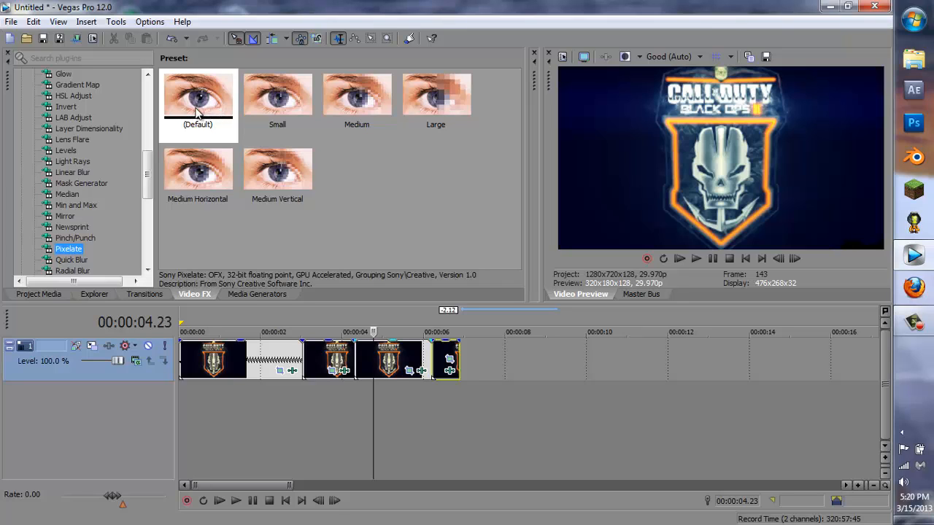
pyautogui.moveTo(186, 108); pyautogui.dragTo(395, 368)
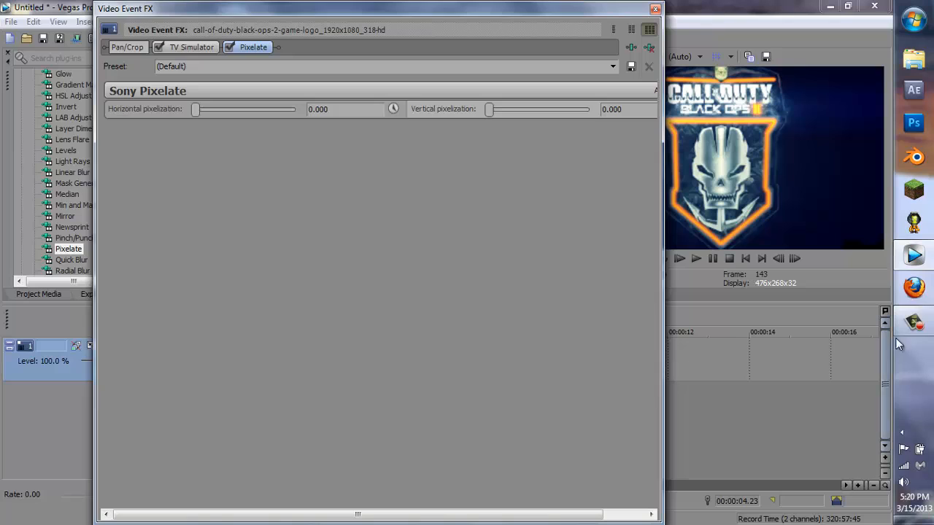
pyautogui.click(914, 321)
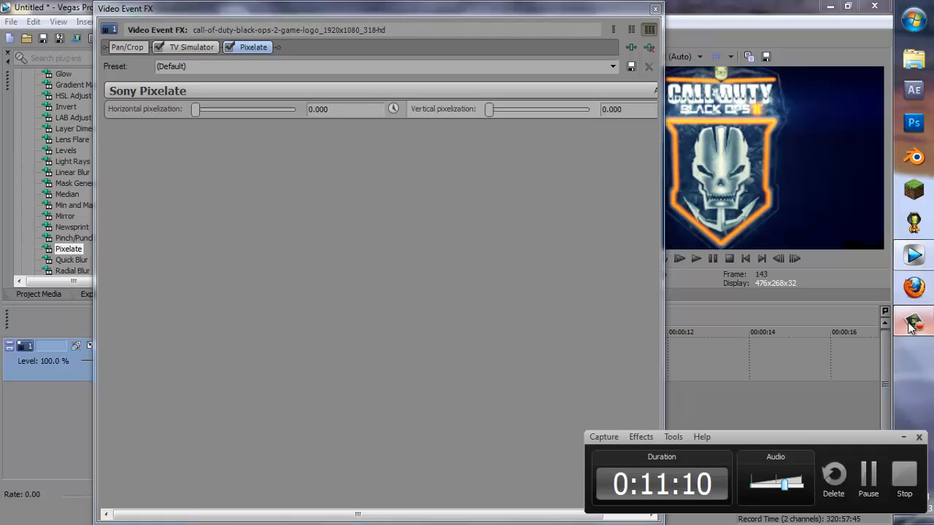
pyautogui.click(874, 480)
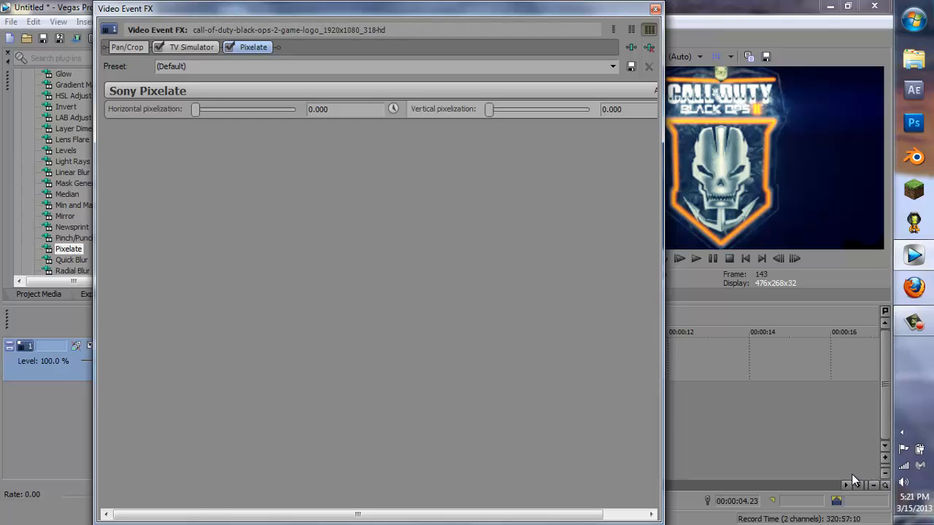
# Animate the third clip's horizontal pixelization with keyframes of about 0.306 at 00:00:00.06, 0.571 at 00:00:00.13 and 0.150 at 00:00:00.20
pyautogui.click(393, 109)
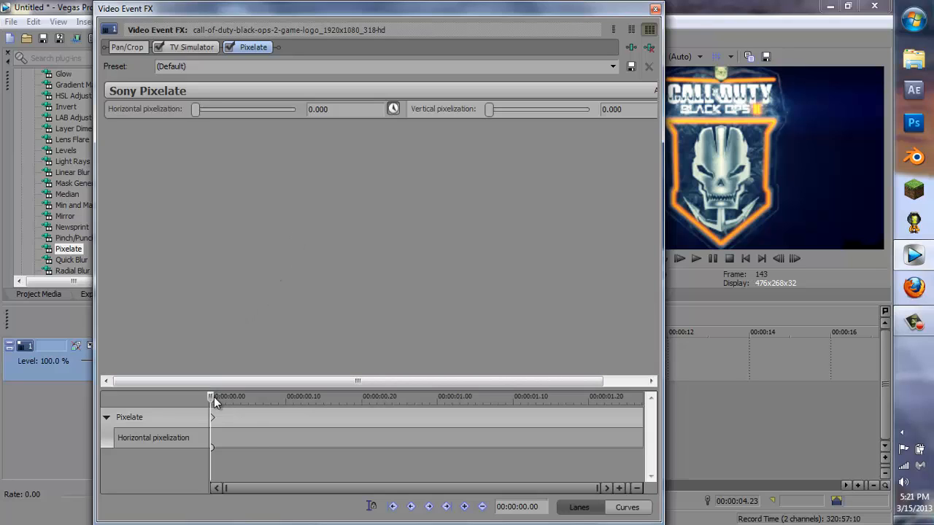
pyautogui.moveTo(214, 397); pyautogui.dragTo(255, 397)
pyautogui.moveTo(194, 115); pyautogui.dragTo(227, 113)
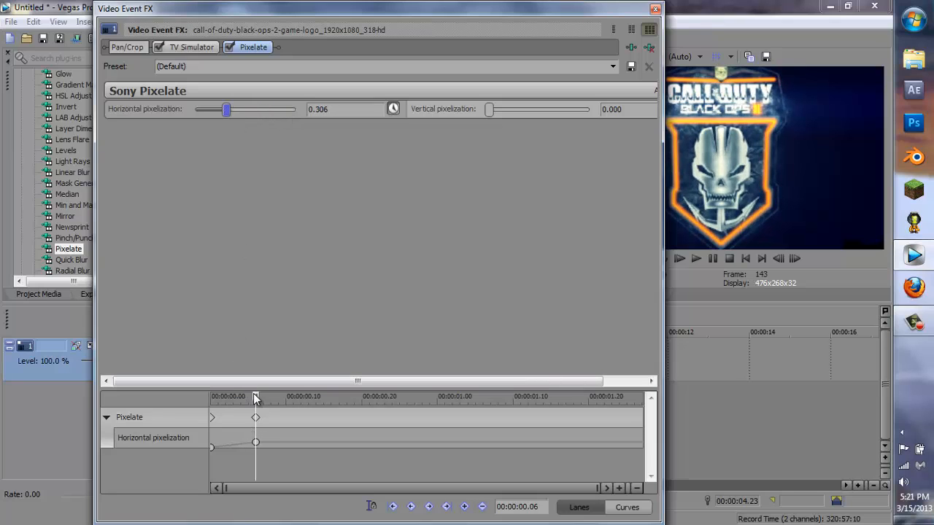
pyautogui.moveTo(256, 396); pyautogui.dragTo(310, 395)
pyautogui.moveTo(225, 113); pyautogui.dragTo(252, 115)
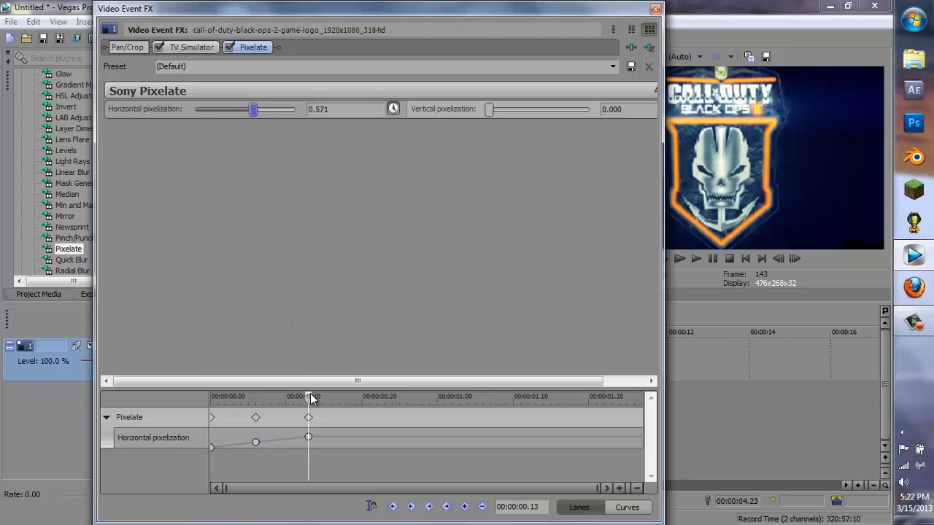
pyautogui.moveTo(310, 396); pyautogui.dragTo(363, 402)
pyautogui.moveTo(247, 112); pyautogui.dragTo(212, 115)
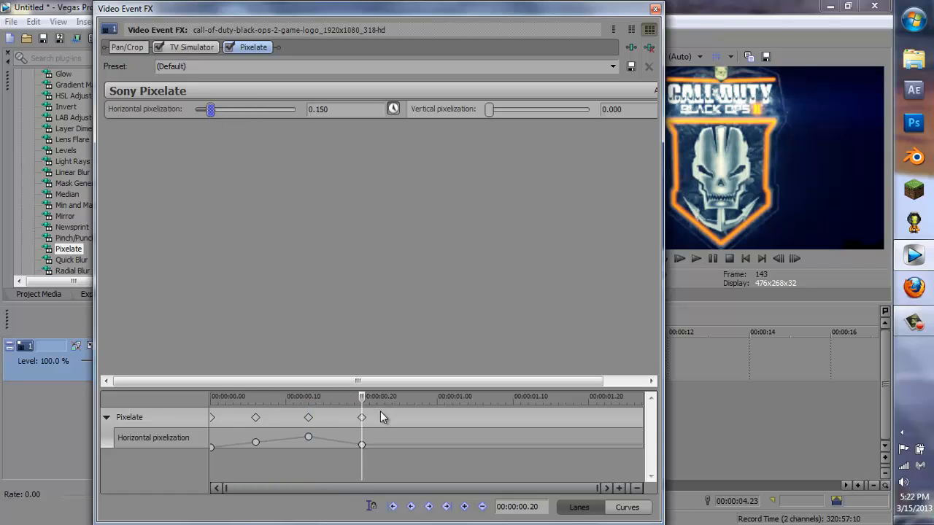
# Add horizontal pixelization keyframes of about 0.612 at 00:00:00.28, 0.102 at 00:00:01.07, 0.952 at 00:00:01.15 and 0.197 at 00:00:01.23
pyautogui.moveTo(362, 396); pyautogui.dragTo(421, 399)
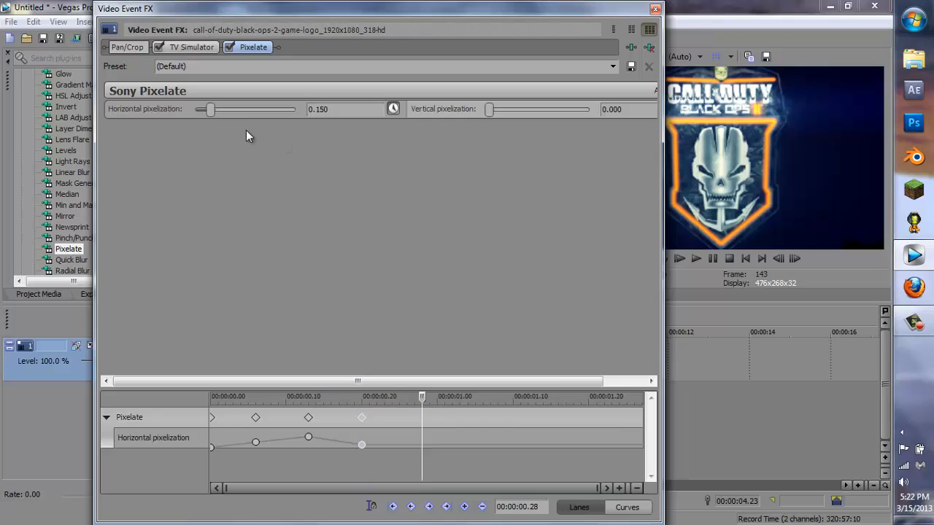
pyautogui.moveTo(209, 110); pyautogui.dragTo(257, 111)
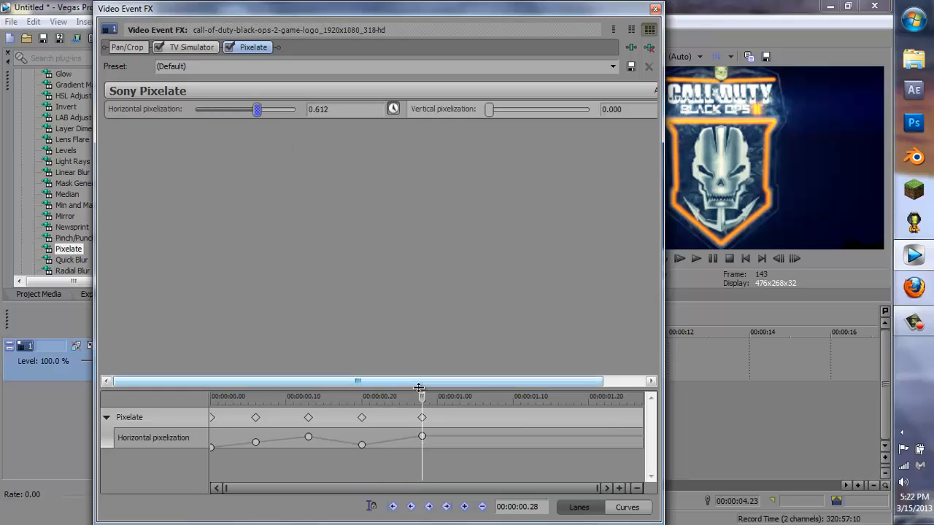
pyautogui.moveTo(421, 398); pyautogui.dragTo(489, 400)
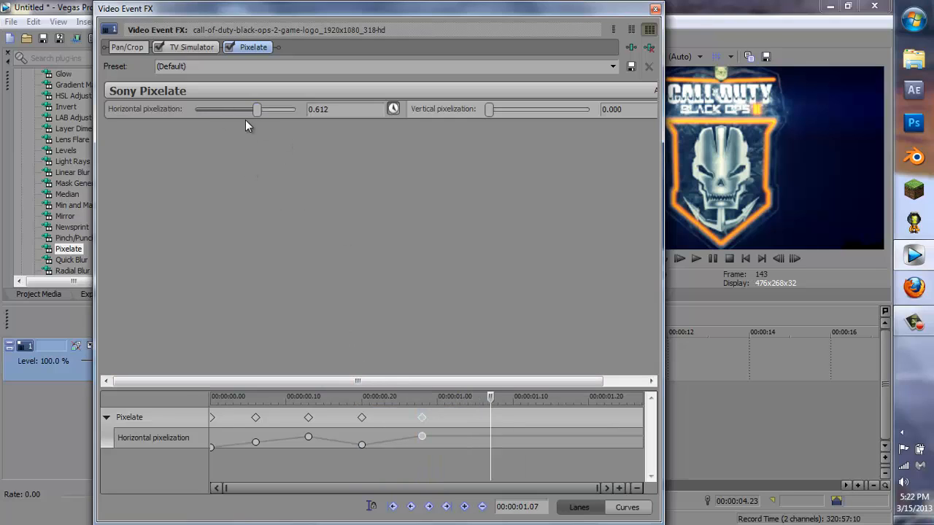
pyautogui.moveTo(256, 110); pyautogui.dragTo(206, 115)
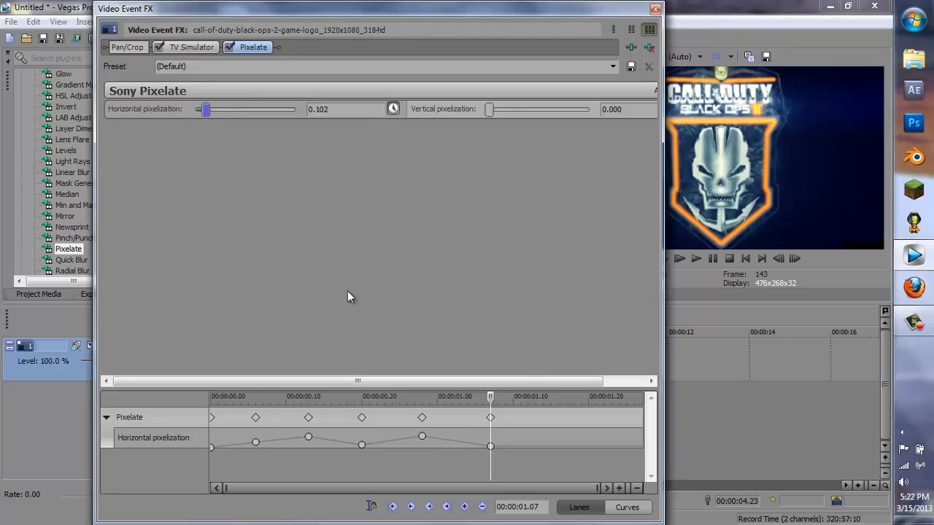
pyautogui.moveTo(494, 398); pyautogui.dragTo(552, 398)
pyautogui.moveTo(207, 107); pyautogui.dragTo(293, 120)
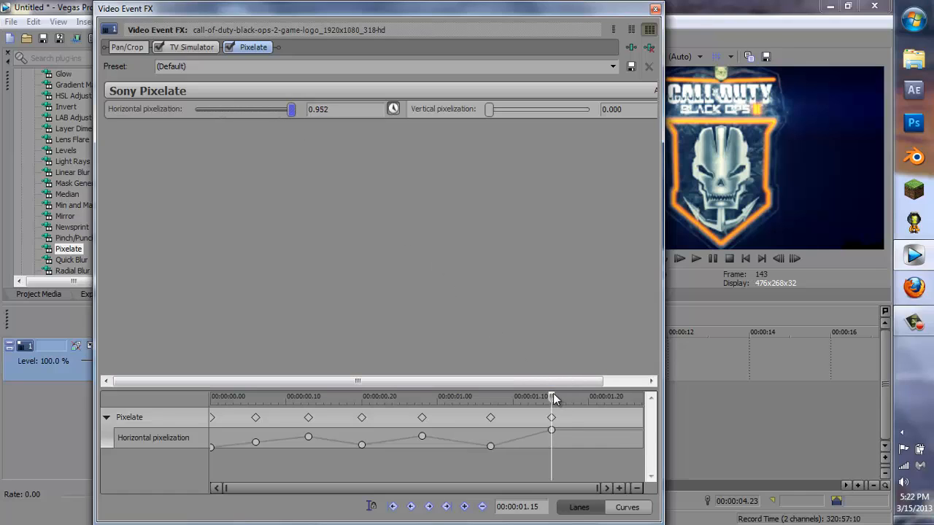
pyautogui.moveTo(552, 395); pyautogui.dragTo(611, 396)
pyautogui.moveTo(288, 110); pyautogui.dragTo(217, 115)
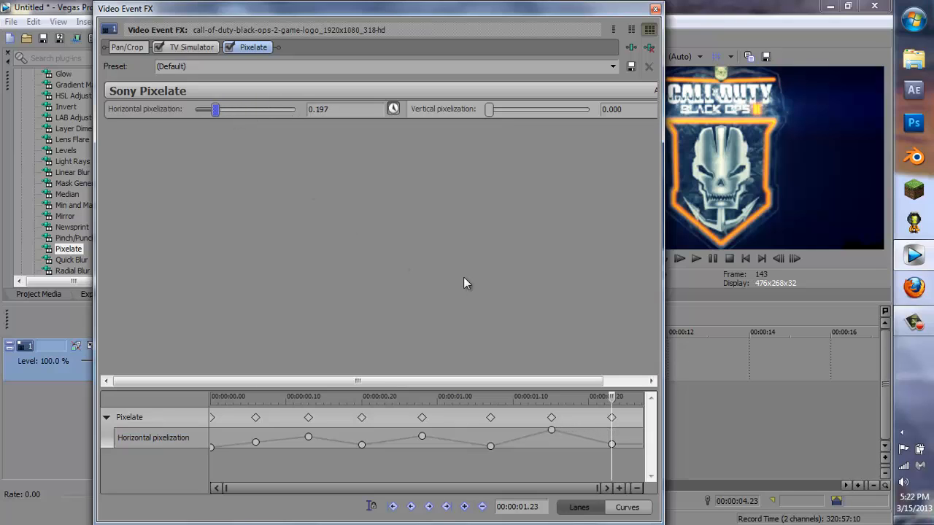
pyautogui.click(655, 9)
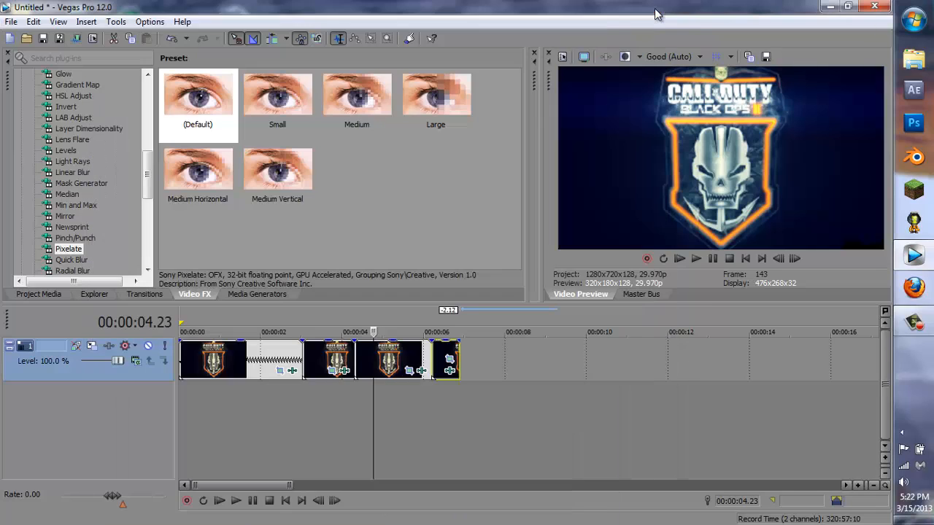
# Play the third clip from its start to check the animated pixelation
pyautogui.click(355, 315)
pyautogui.click(235, 501)
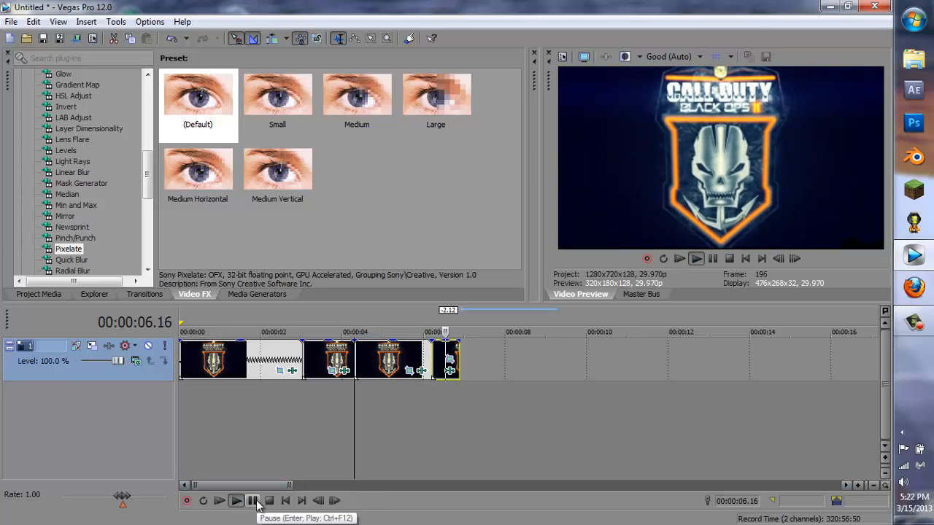
pyautogui.click(255, 501)
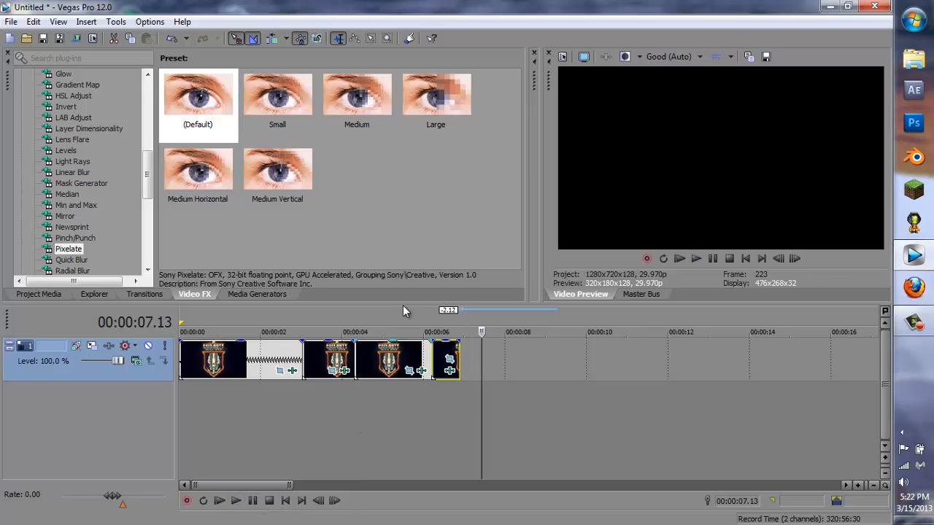
# Apply the TV Simulator effect with the Bad Sync preset to the short clip after the split at 00:00:06.06
pyautogui.click(404, 326)
pyautogui.moveTo(374, 321); pyautogui.dragTo(430, 315)
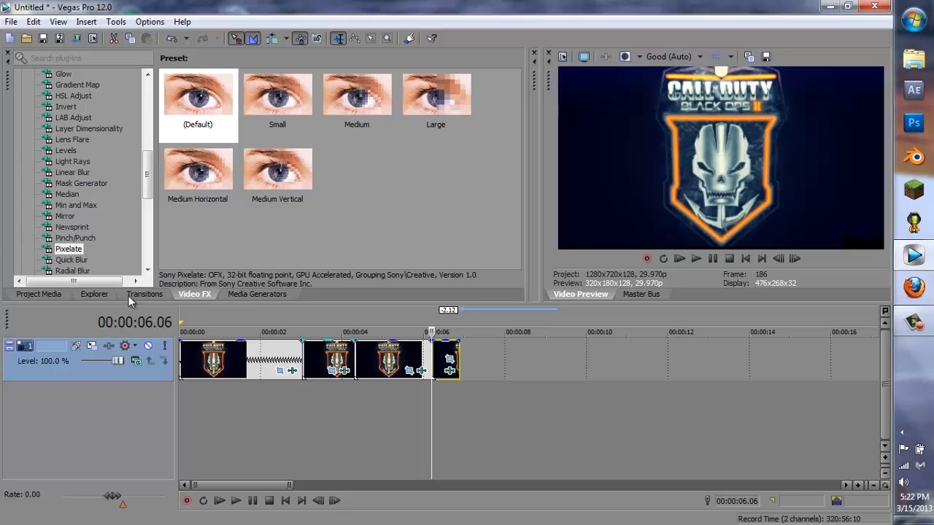
pyautogui.scroll(-8, 107, 230)
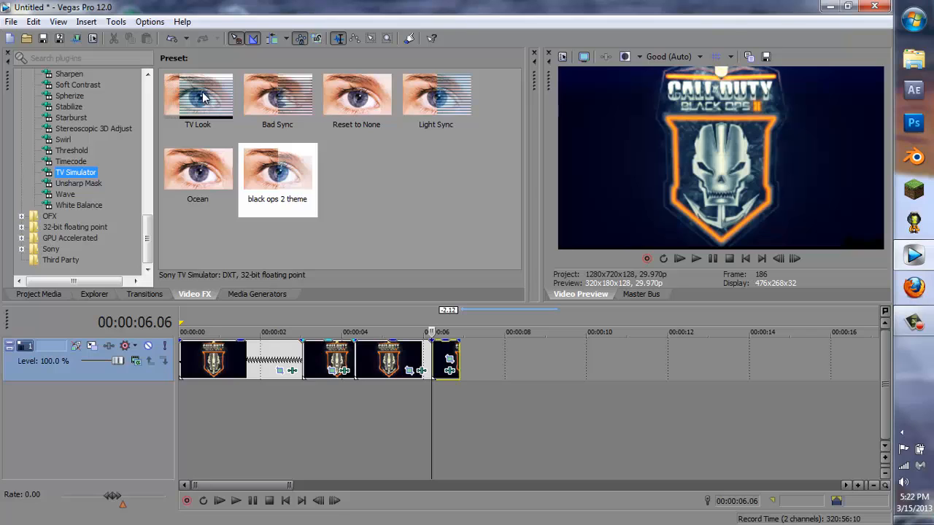
pyautogui.click(274, 110)
pyautogui.moveTo(274, 110); pyautogui.dragTo(448, 360)
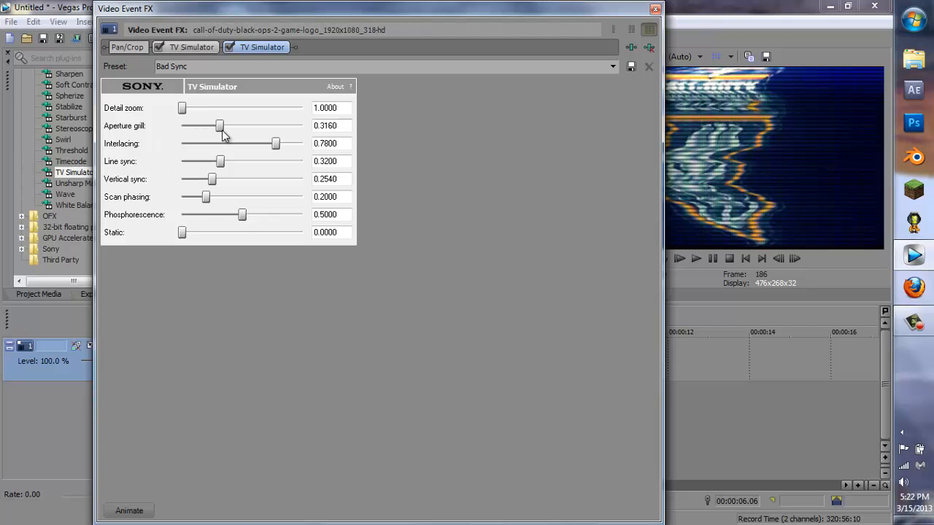
# Set the Bad Sync effect's aperture grill to about 0.754, line sync to 0.084, vertical sync to 0.078 and scan phasing to 0.46
pyautogui.moveTo(224, 134); pyautogui.dragTo(275, 130)
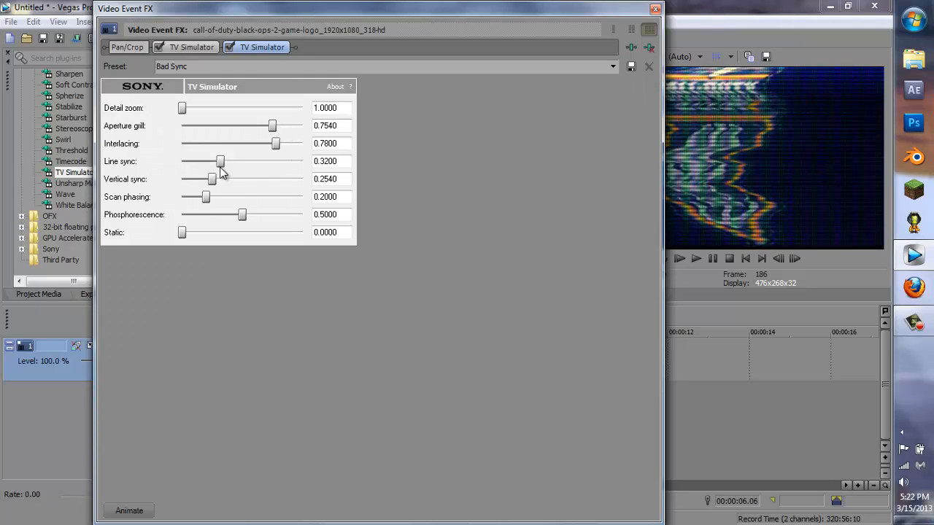
pyautogui.moveTo(220, 162); pyautogui.dragTo(238, 201)
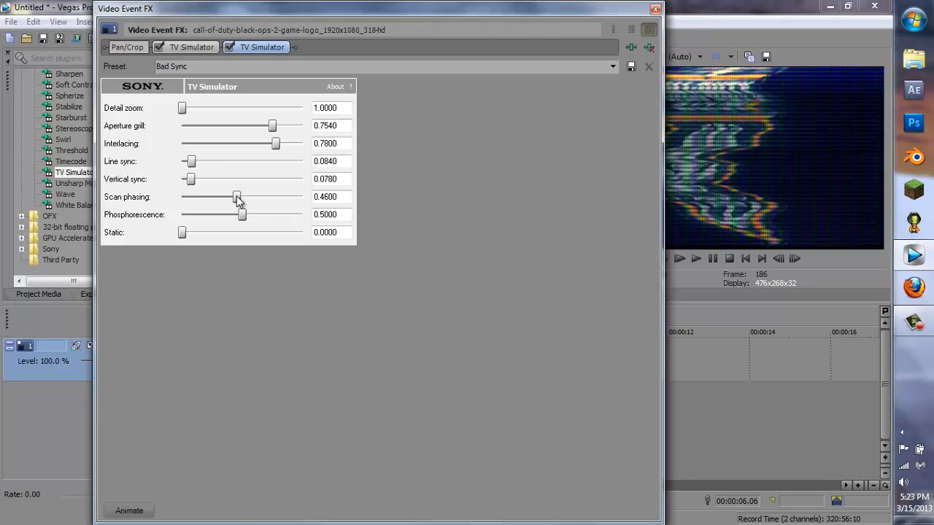
pyautogui.click(654, 9)
# Play from 00:00:05.26 into the short last clip to check the distortion
pyautogui.click(416, 320)
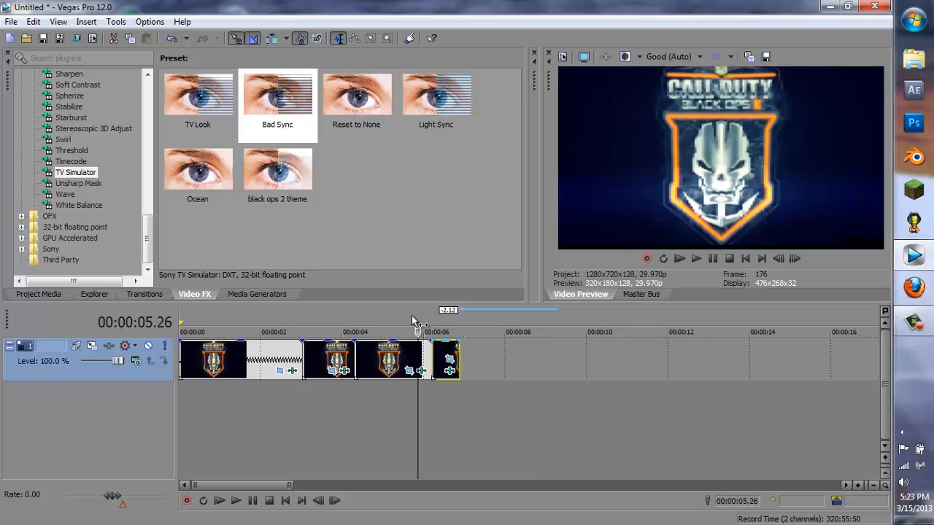
pyautogui.click(253, 501)
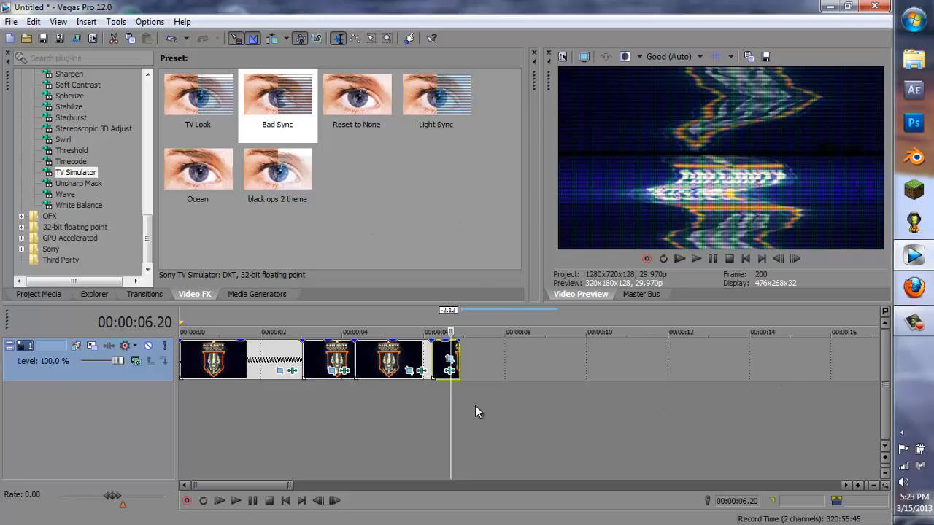
# Add the desktop image ps_image232x326_blackops2_img003-450.jpg to the video track directly after the last clip, at 00:00:06.27
pyautogui.moveTo(450, 349)
pyautogui.mouseDown()
pyautogui.moveTo(431, 347)
pyautogui.moveTo(474, 347)
pyautogui.moveTo(442, 348)
pyautogui.moveTo(460, 351)
pyautogui.mouseUp()
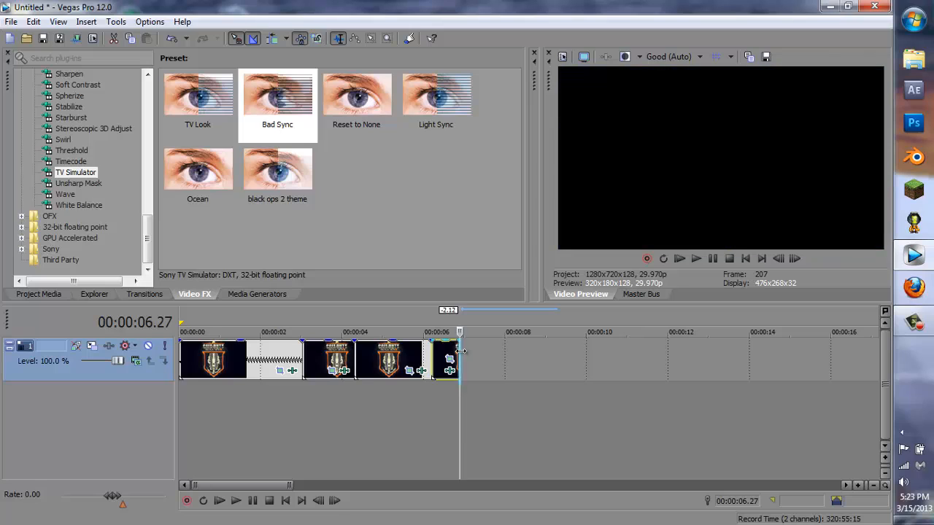
pyautogui.click(94, 294)
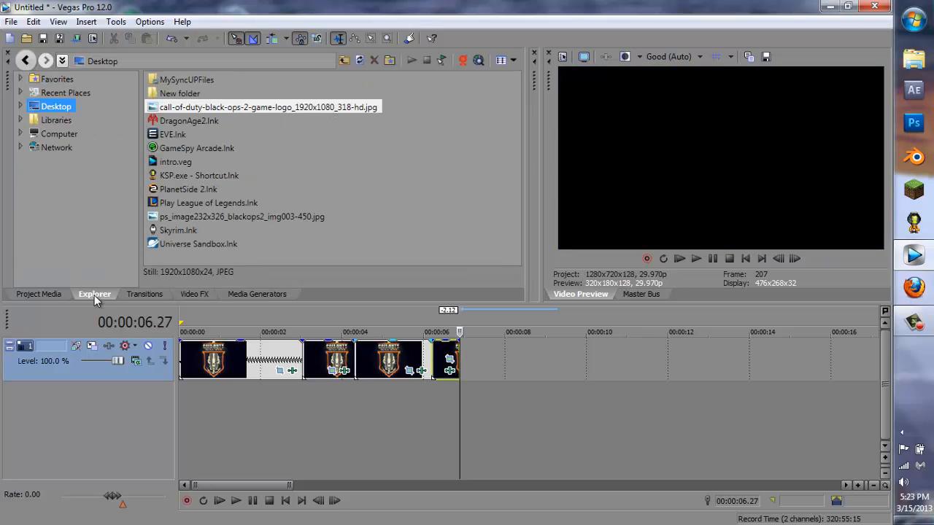
pyautogui.click(210, 217)
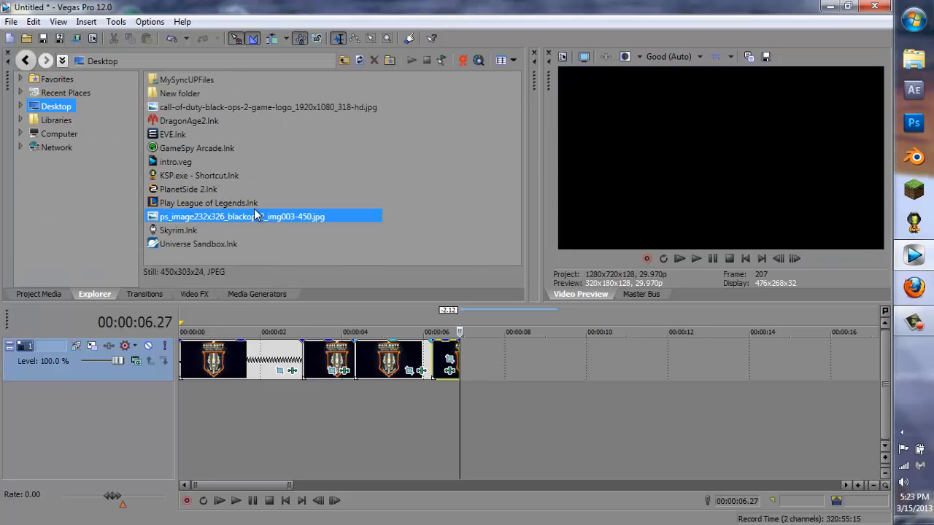
pyautogui.moveTo(248, 216); pyautogui.dragTo(537, 374)
pyautogui.click(441, 319)
pyautogui.click(495, 327)
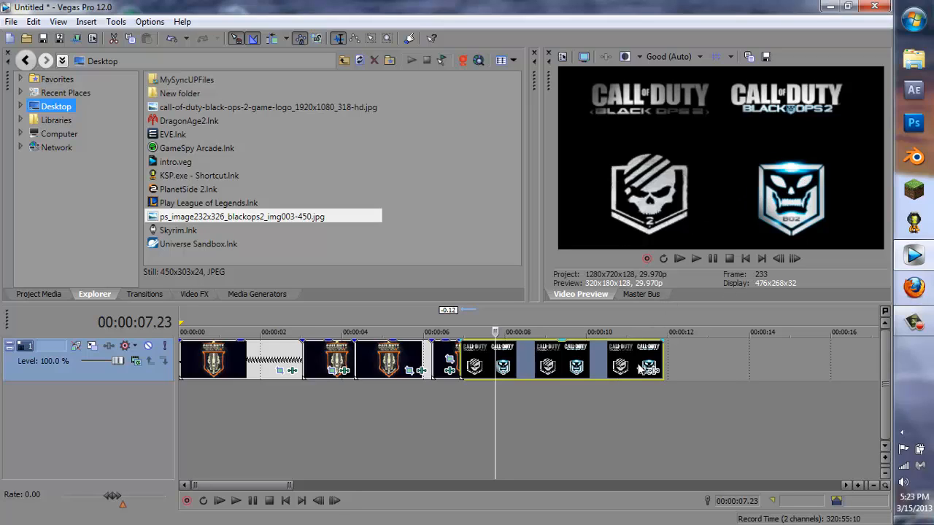
# Trim the end of the newly added four-logo image clip to about the 00:00:10 mark
pyautogui.moveTo(663, 361); pyautogui.dragTo(527, 363)
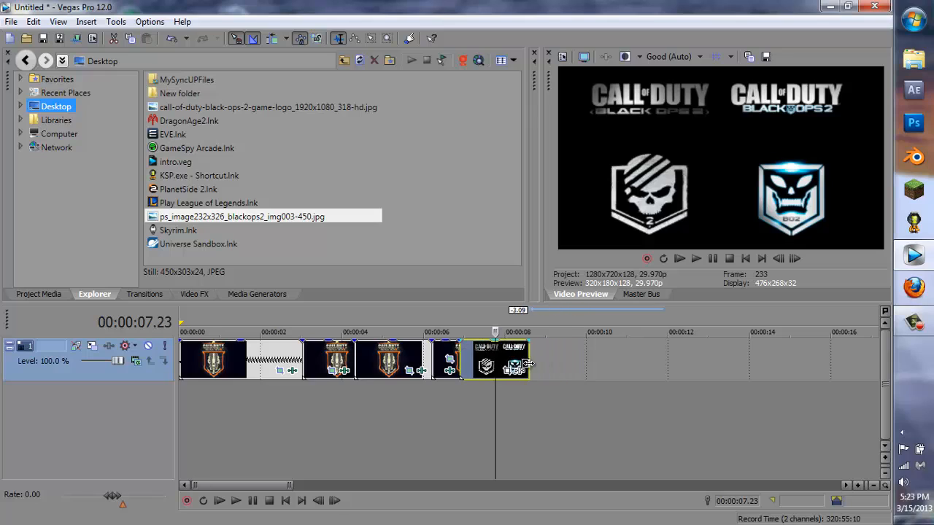
pyautogui.click(476, 321)
pyautogui.click(461, 322)
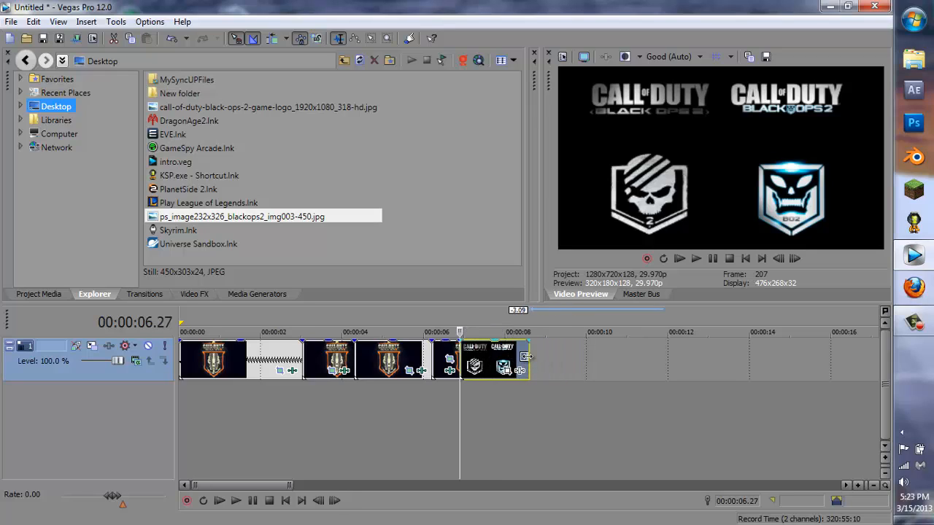
pyautogui.moveTo(525, 356); pyautogui.dragTo(587, 351)
pyautogui.click(588, 330)
# Play the project from the beginning into the four-logo clip, and return the playhead to 00:00:06.27
pyautogui.click(286, 500)
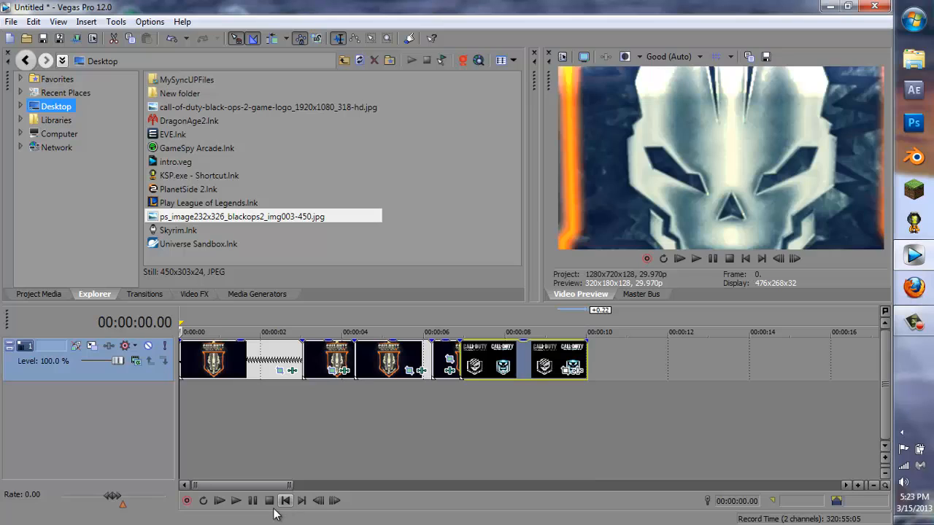
pyautogui.click(236, 500)
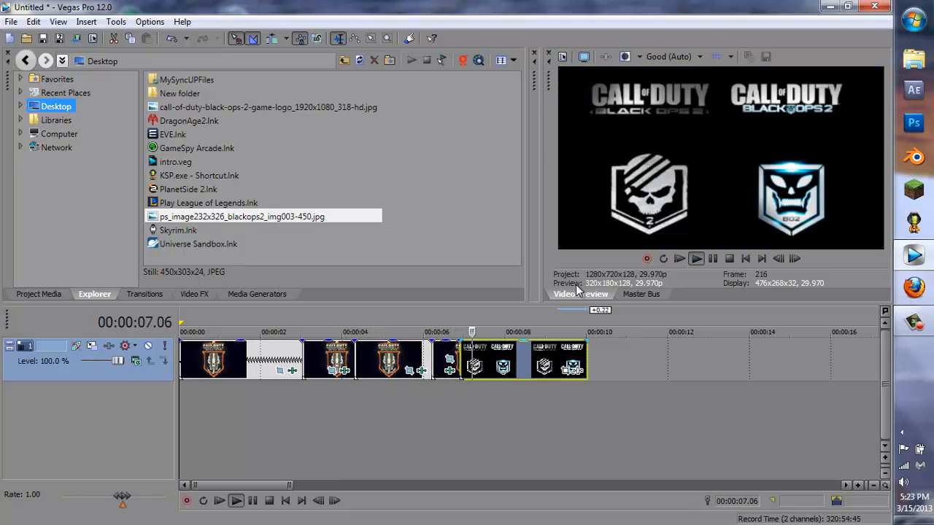
pyautogui.click(475, 314)
pyautogui.click(460, 315)
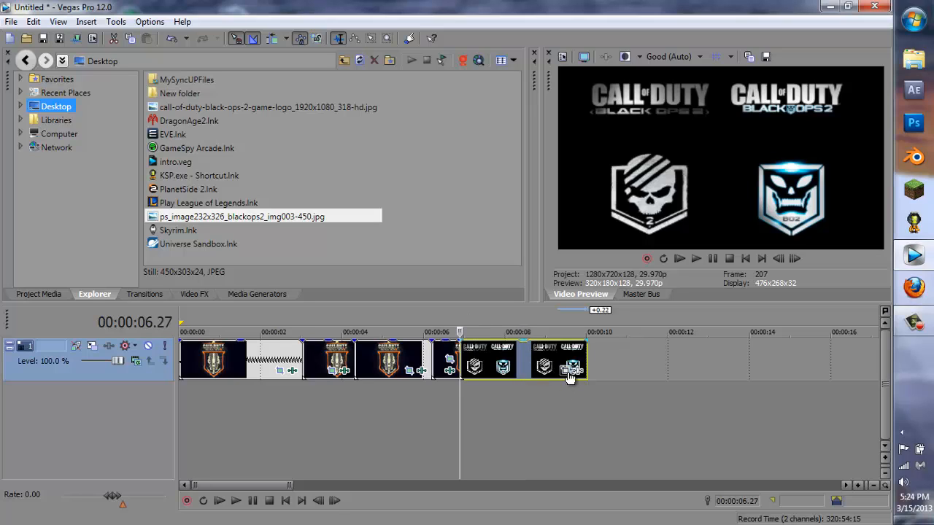
# Open Event Pan/Crop for the four-logo image clip and enable its mask
pyautogui.click(572, 371)
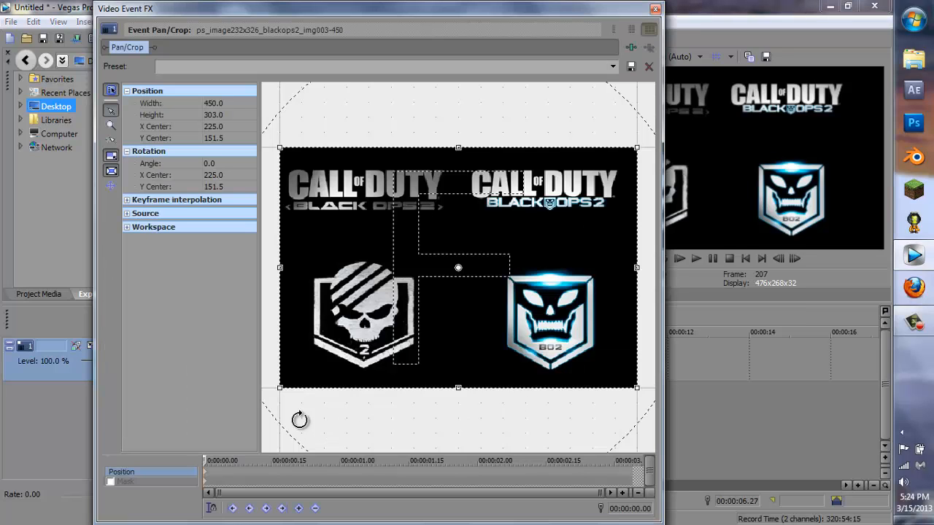
pyautogui.click(110, 482)
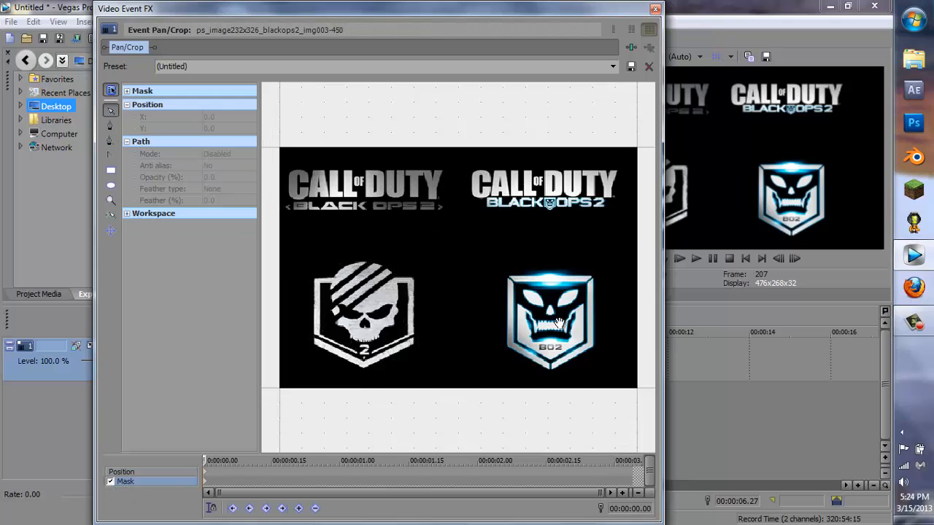
pyautogui.scroll(3, 577, 325)
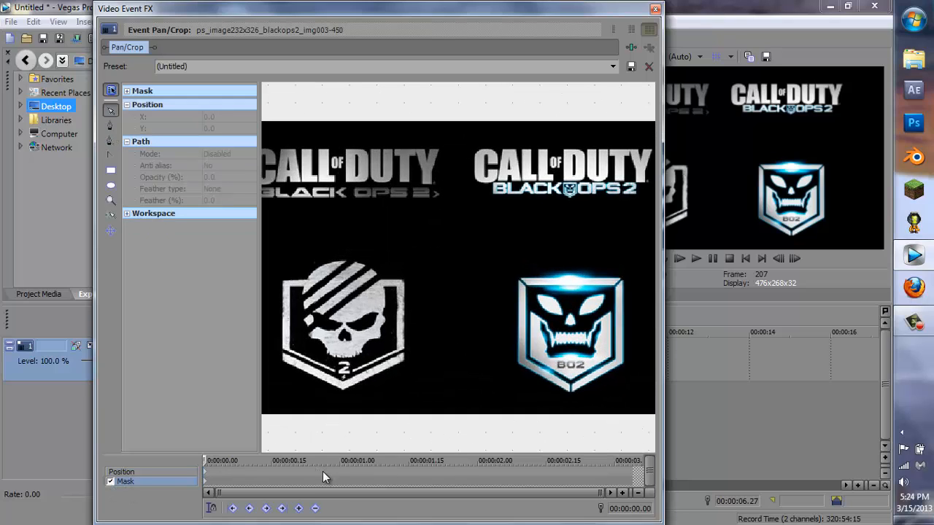
pyautogui.moveTo(321, 493); pyautogui.dragTo(396, 493)
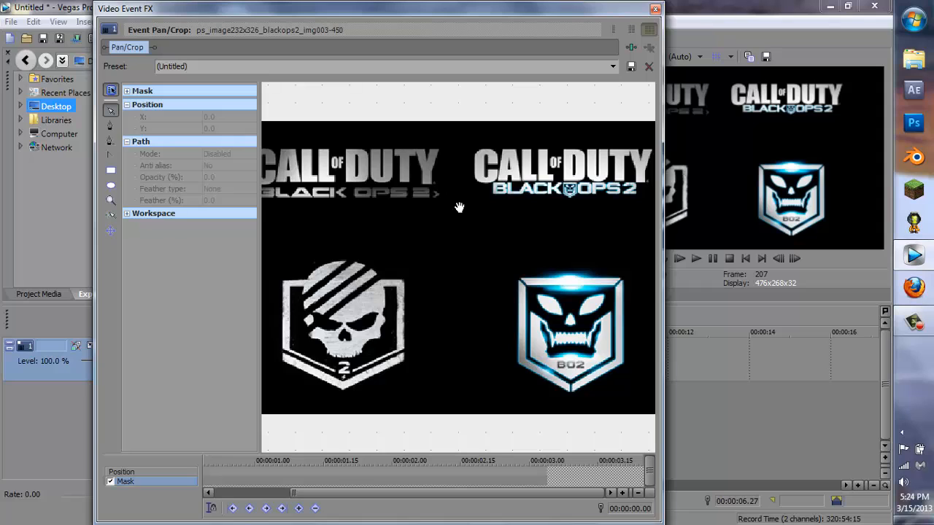
pyautogui.scroll(3, 365, 194)
pyautogui.scroll(3, 494, 294)
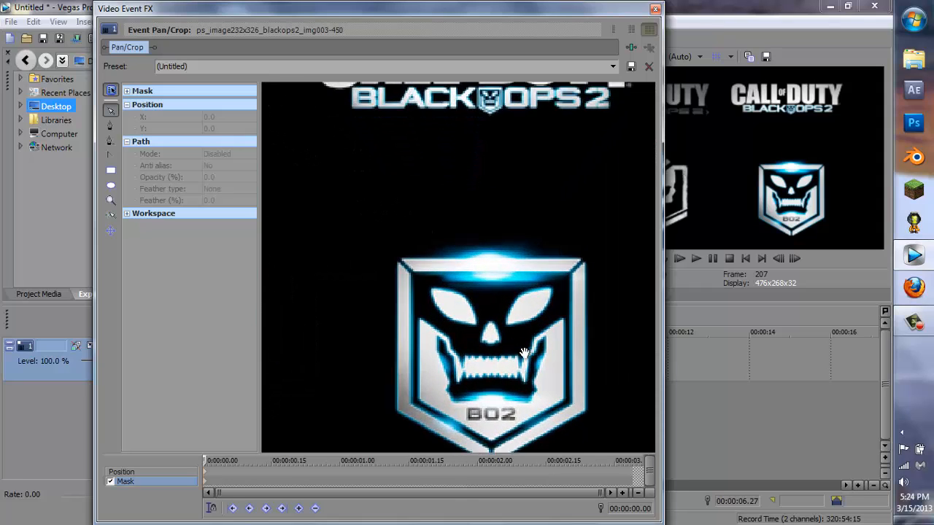
# Trace a closed anchor-point mask around the outline of the blue BO2 shield emblem, including the glow along its upper edge
pyautogui.click(110, 124)
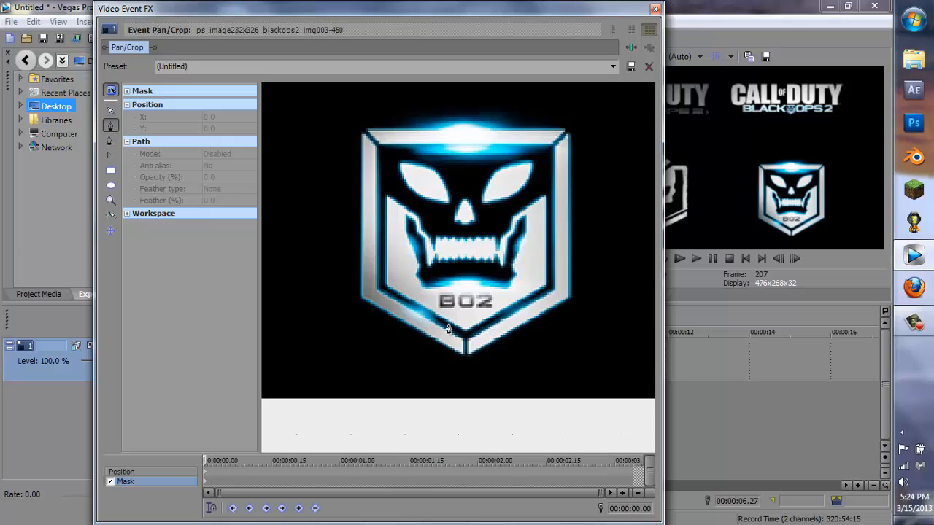
pyautogui.click(468, 357)
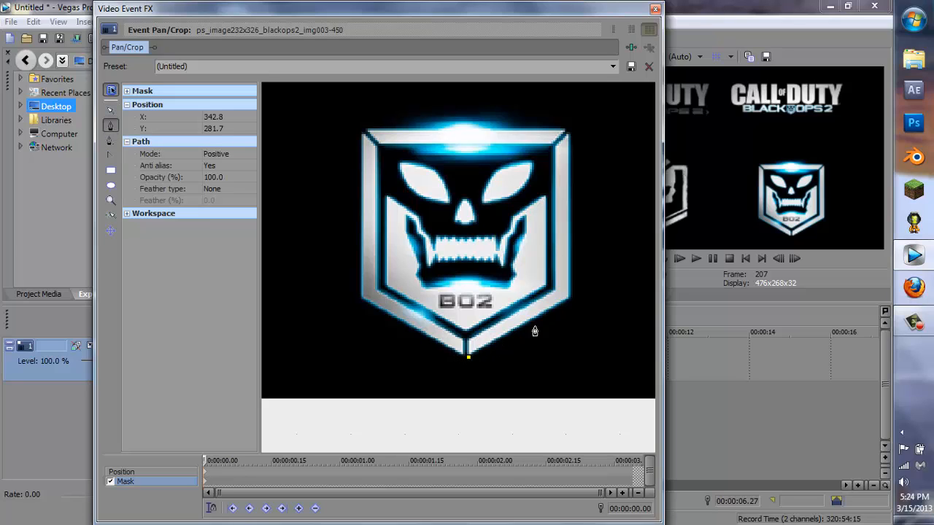
pyautogui.click(566, 301)
pyautogui.click(568, 137)
pyautogui.click(563, 132)
pyautogui.click(524, 125)
pyautogui.click(504, 121)
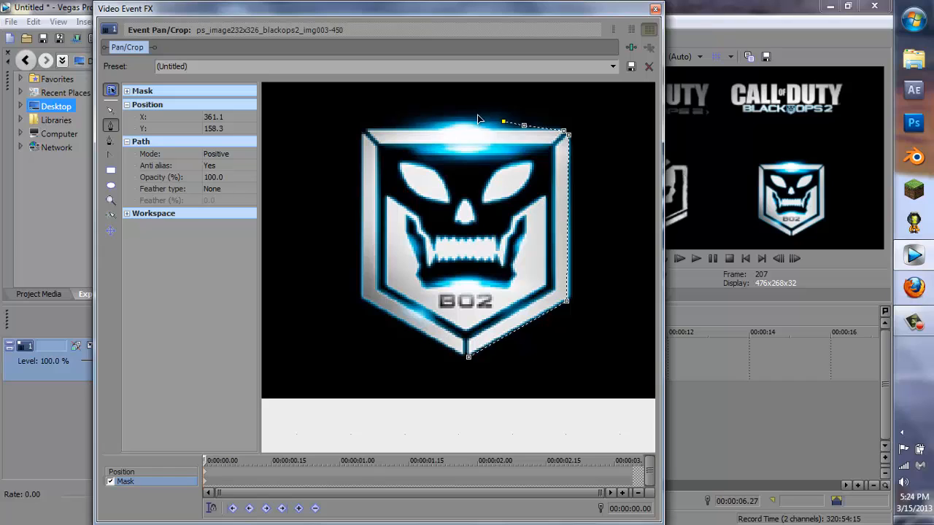
pyautogui.click(477, 116)
pyautogui.click(465, 117)
pyautogui.click(446, 118)
pyautogui.click(430, 120)
pyautogui.click(415, 125)
pyautogui.click(406, 126)
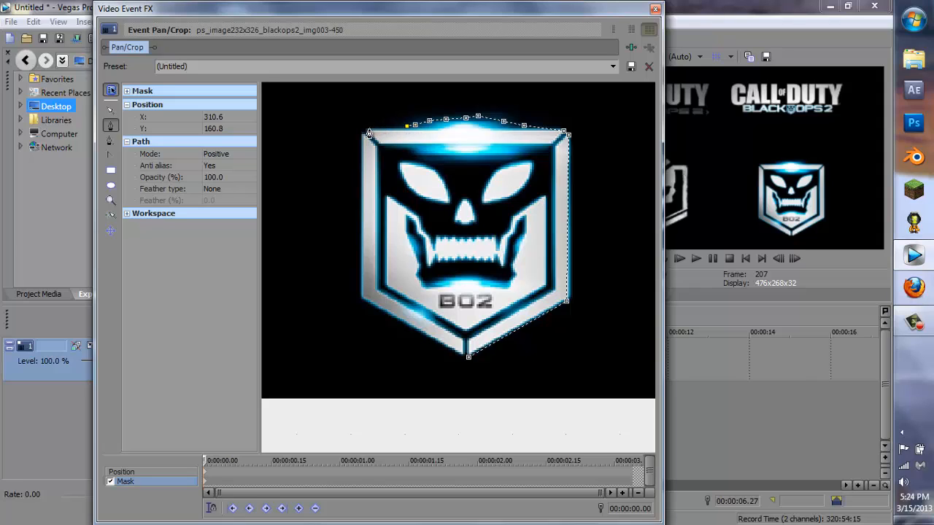
pyautogui.click(369, 131)
pyautogui.click(364, 136)
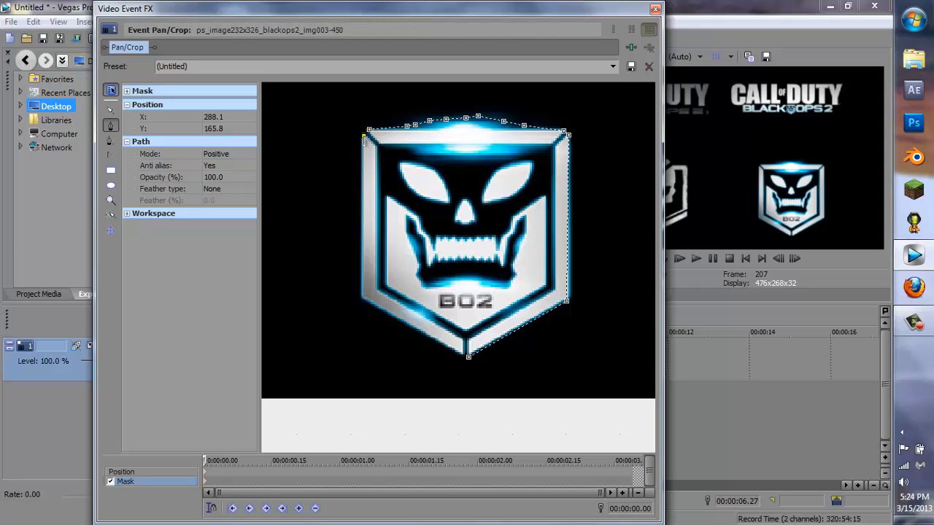
pyautogui.click(360, 302)
pyautogui.scroll(3, 366, 321)
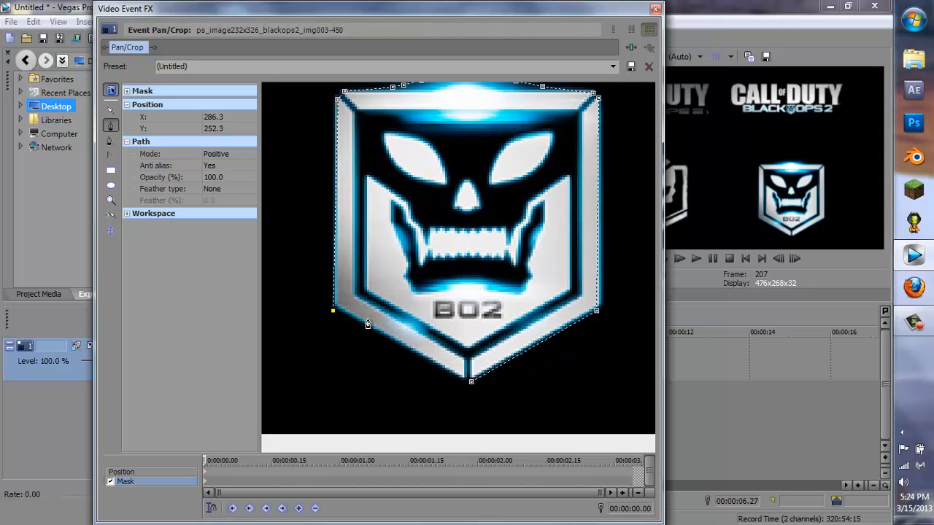
pyautogui.click(463, 394)
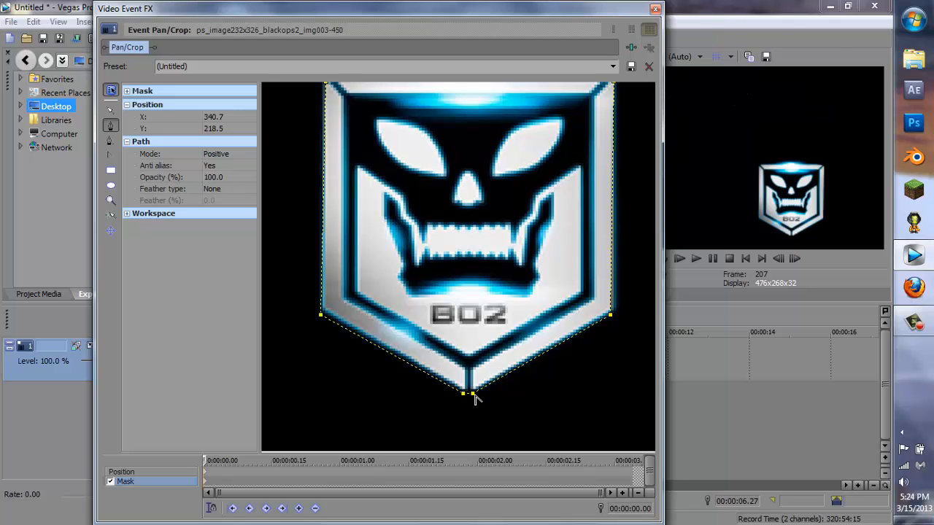
pyautogui.scroll(-2, 504, 196)
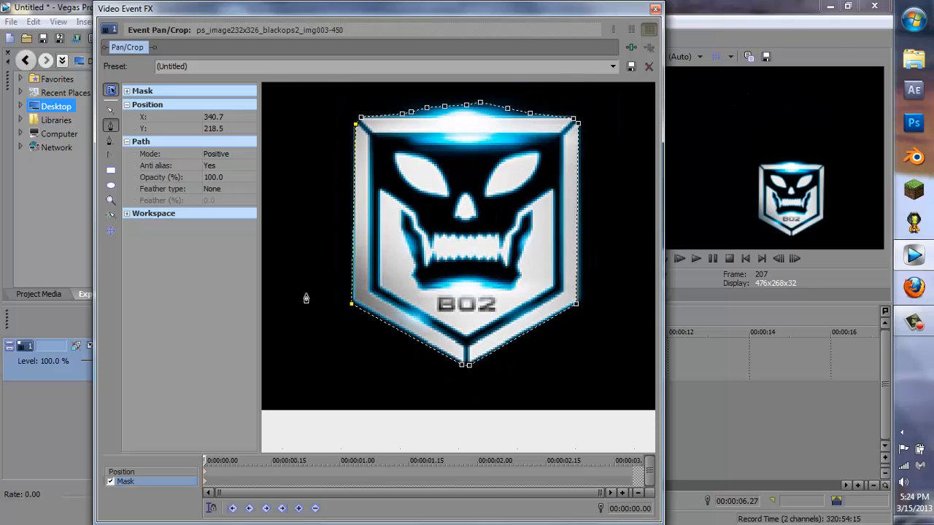
# Feather the shield mask with type Both at 3.0%
pyautogui.click(306, 298)
pyautogui.click(247, 188)
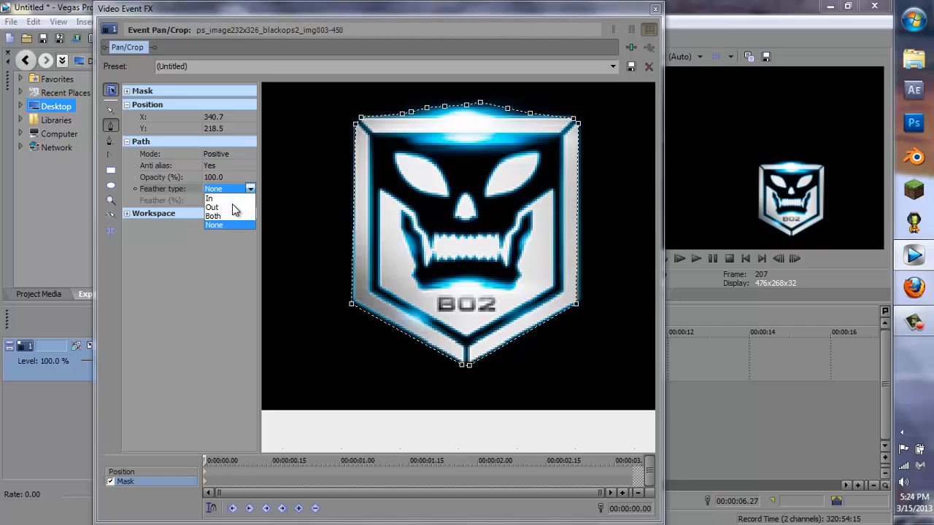
pyautogui.click(213, 215)
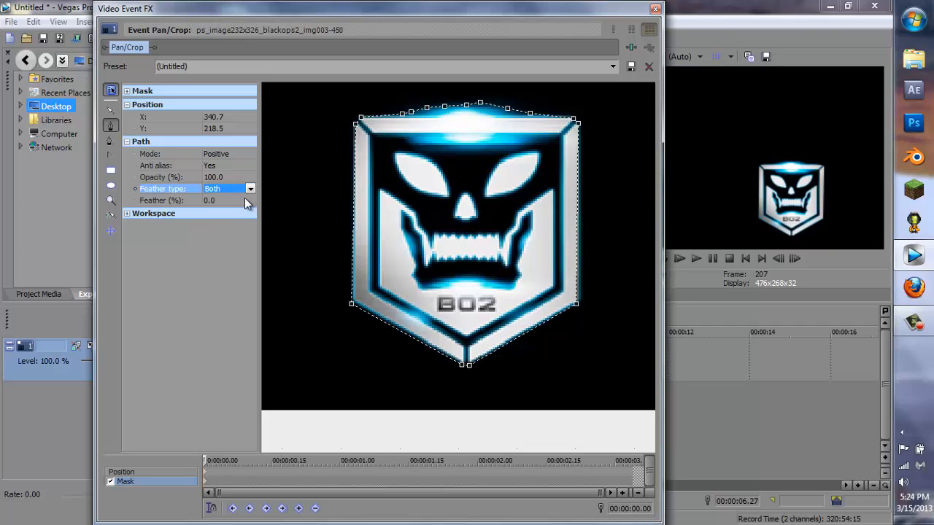
pyautogui.click(231, 201)
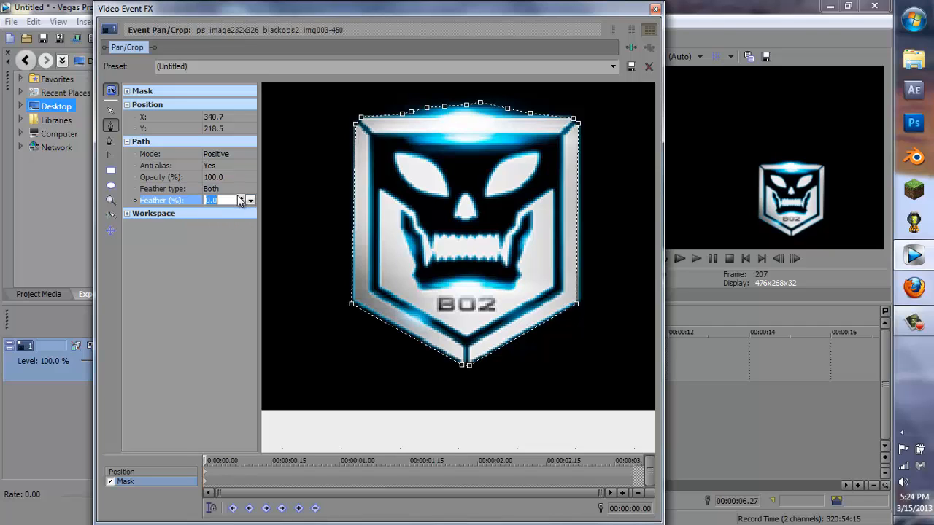
pyautogui.click(241, 198)
pyautogui.click(242, 198)
pyautogui.click(241, 198)
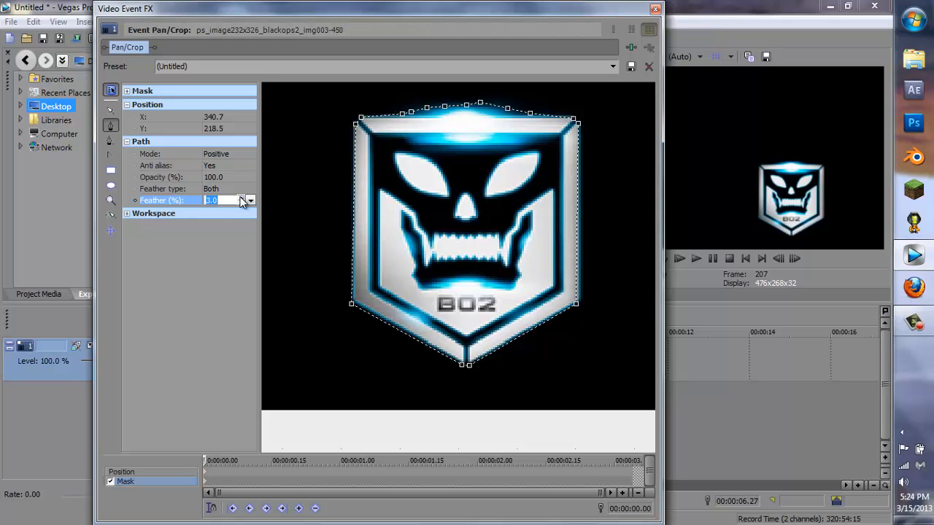
pyautogui.click(655, 9)
# Move the clip's Pan/Crop frame to about X center 514.6, Y center 174.8, placing the shield left of centre in the picture
pyautogui.click(564, 373)
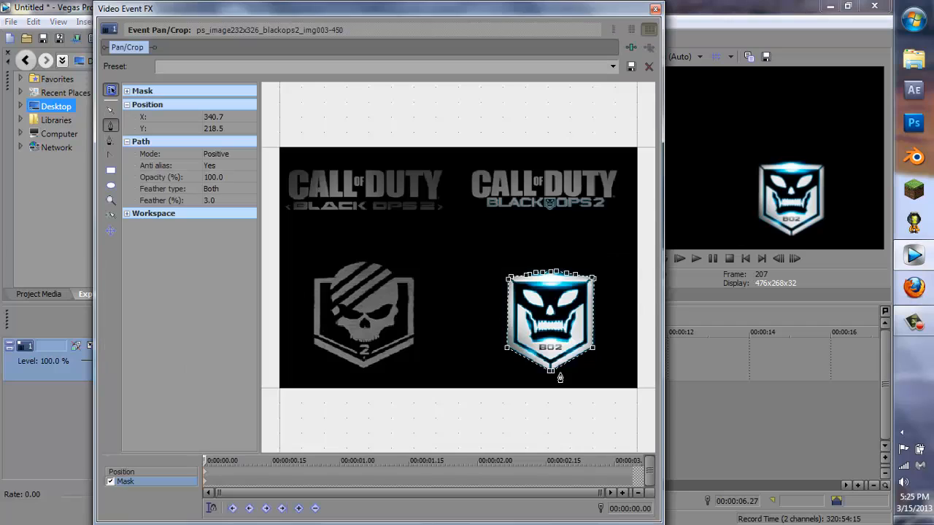
pyautogui.click(143, 473)
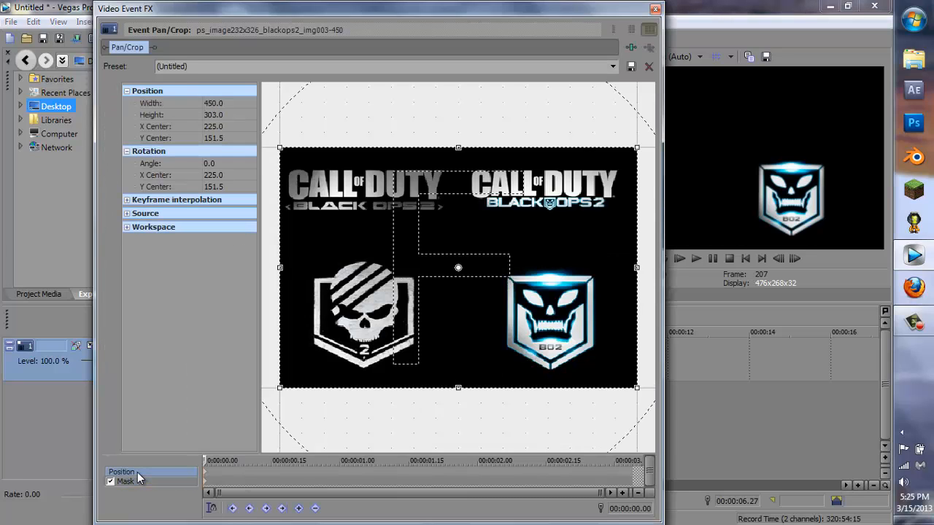
pyautogui.scroll(-2, 436, 321)
pyautogui.moveTo(435, 314); pyautogui.dragTo(615, 318)
pyautogui.moveTo(598, 12); pyautogui.dragTo(454, 25)
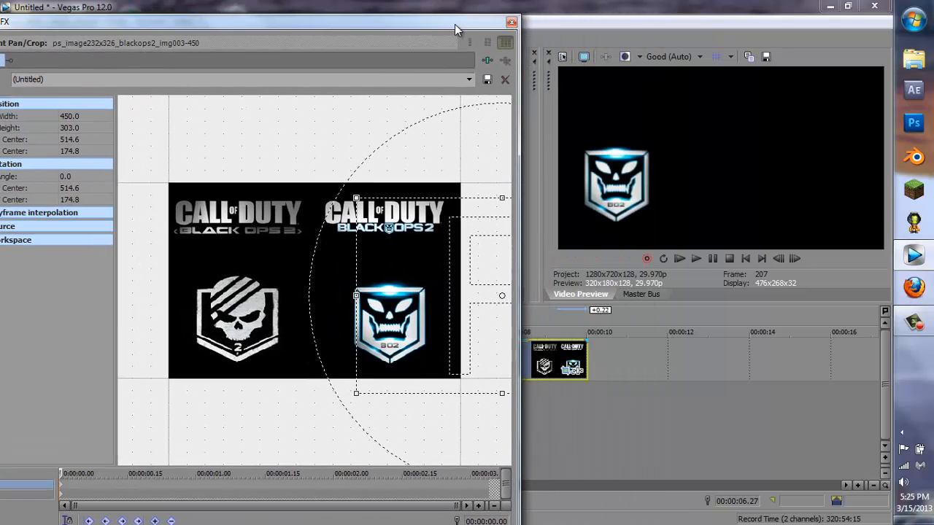
pyautogui.click(511, 22)
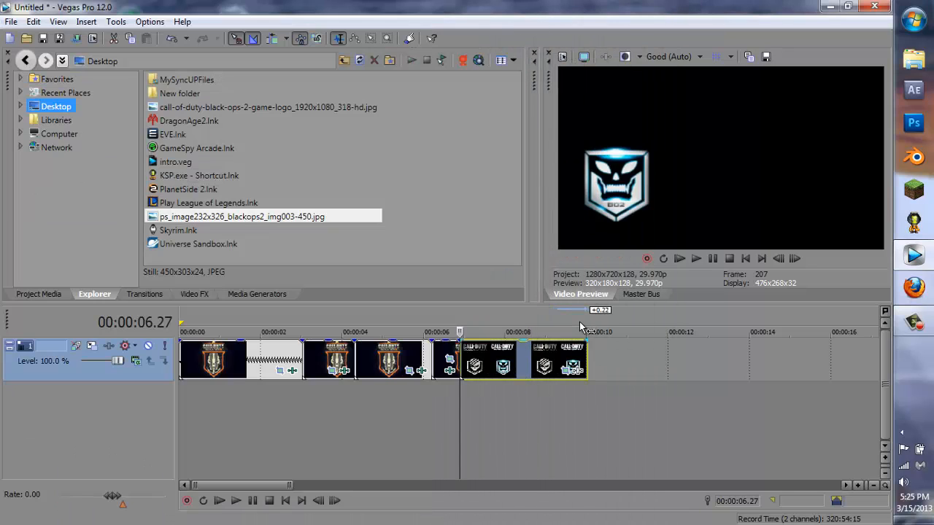
# Insert a video track above the logo track and add a text event at 00:00:06.27 reading TheDigitalRhino
pyautogui.hotkey('ctrl', 'shift', 'q')
pyautogui.rightClick(502, 354)
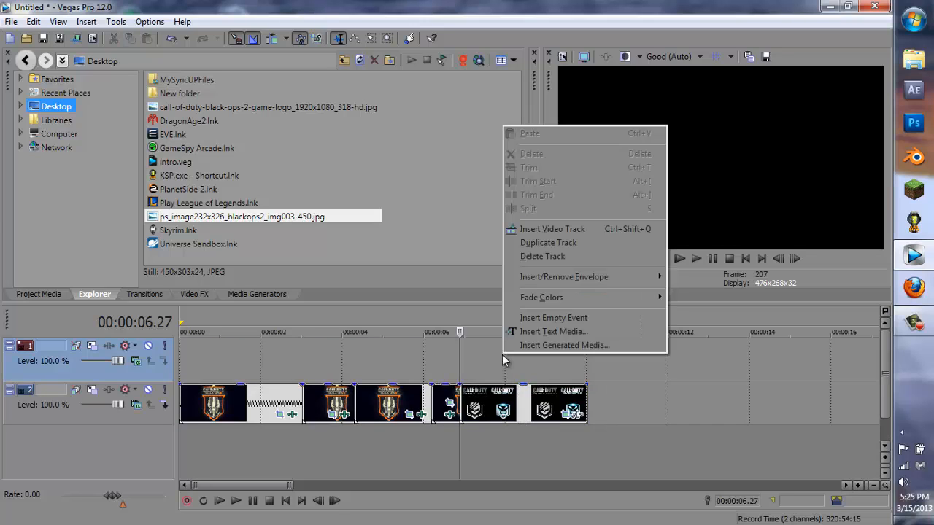
pyautogui.click(552, 332)
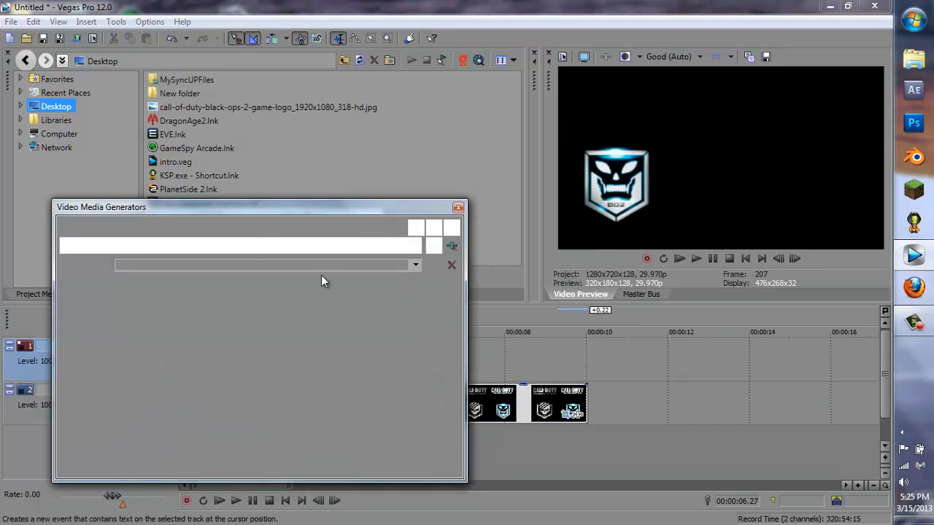
pyautogui.press('BackSpace')
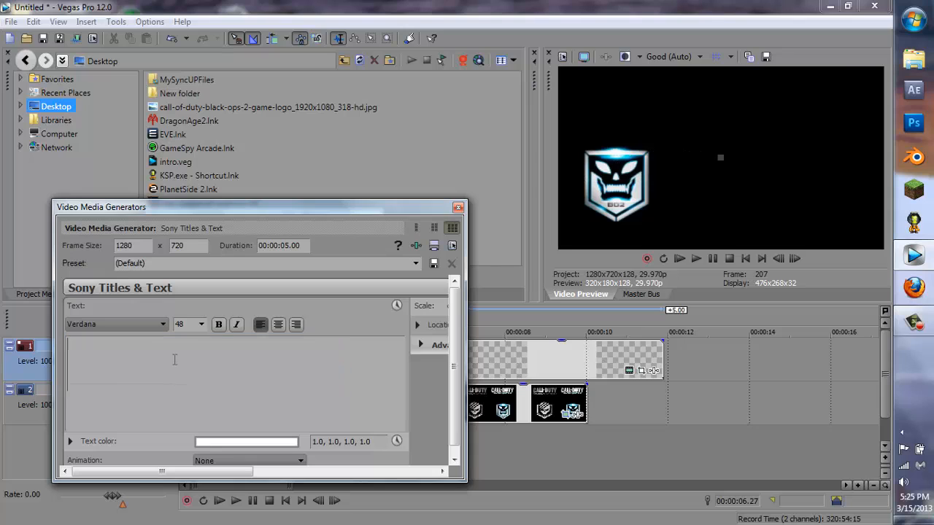
pyautogui.write('TheDigit')
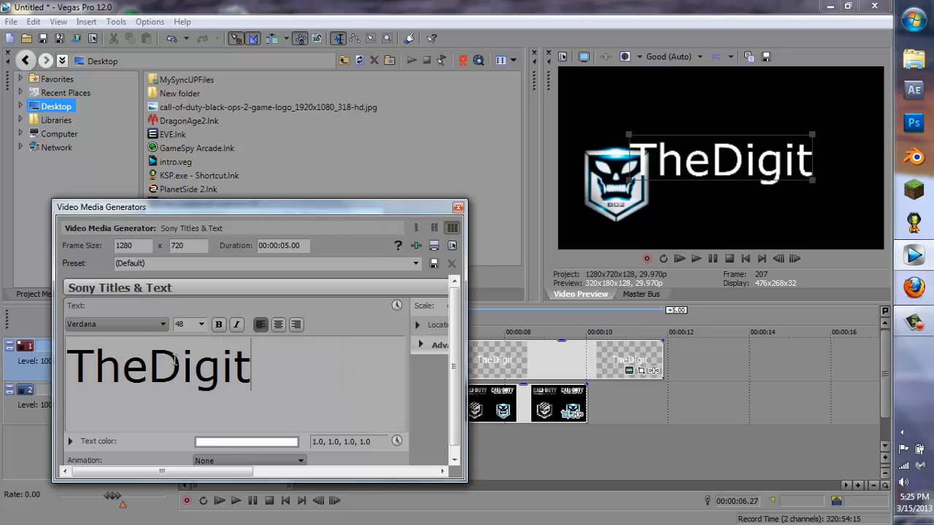
pyautogui.write('alRhino')
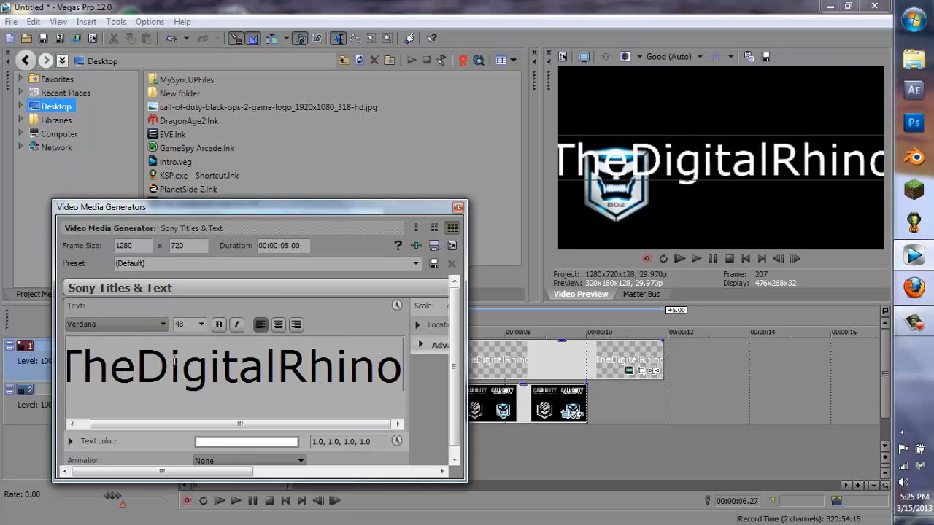
# Set the whole TheDigitalRhino title to the Techno Hideo font at size 18
pyautogui.moveTo(399, 375); pyautogui.dragTo(69, 368)
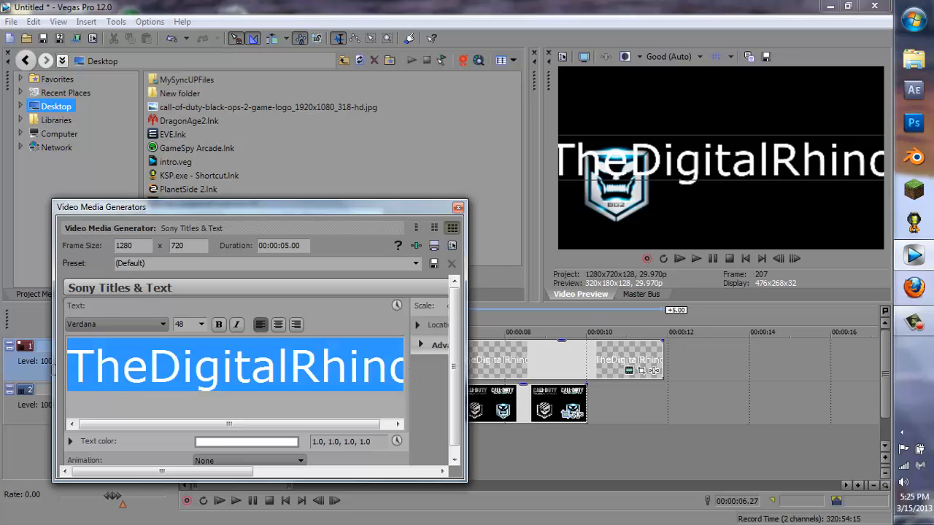
pyautogui.click(101, 327)
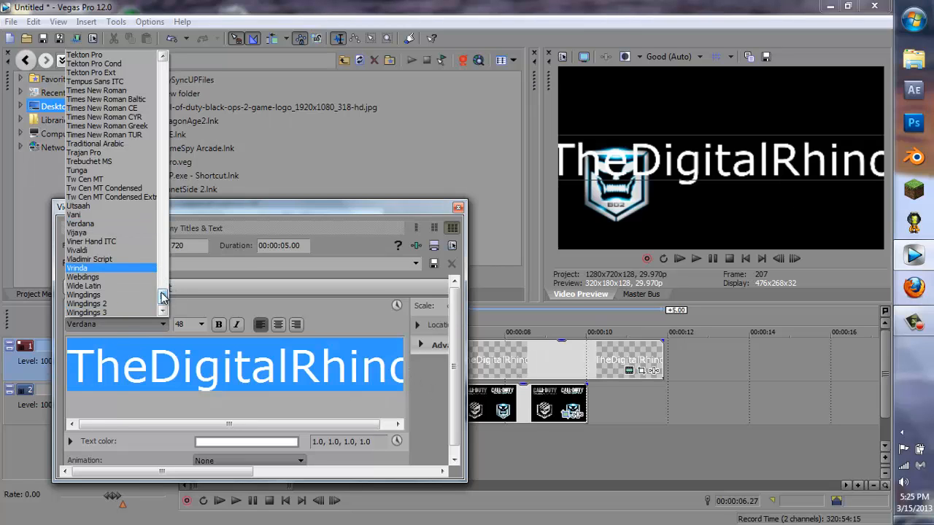
pyautogui.moveTo(163, 294); pyautogui.dragTo(162, 288)
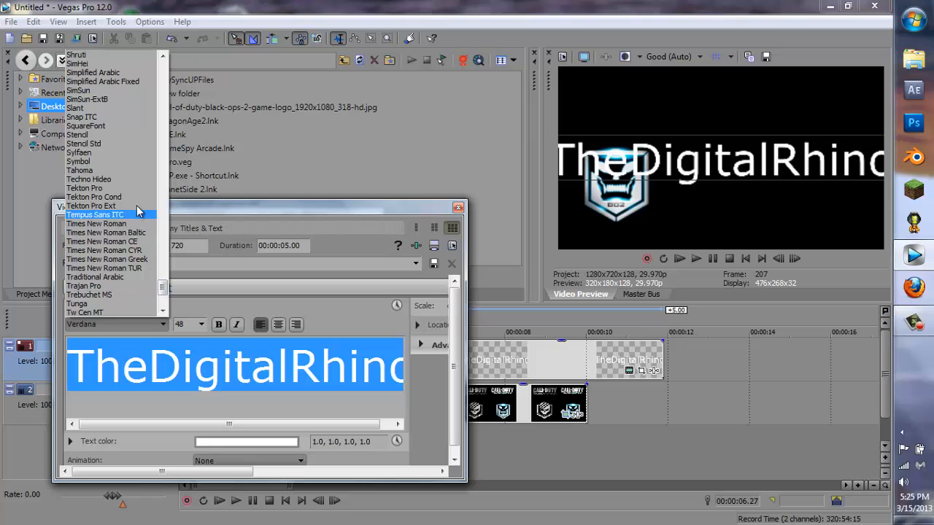
pyautogui.click(89, 179)
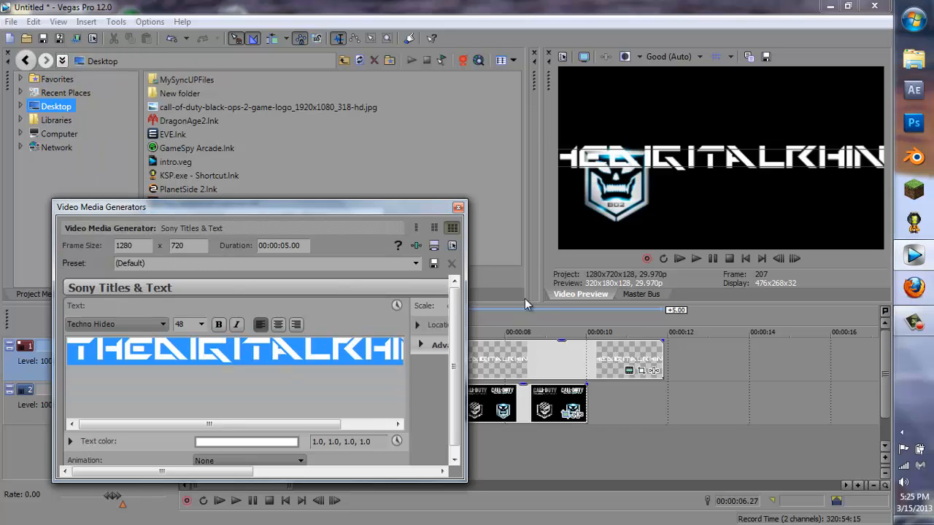
pyautogui.click(202, 325)
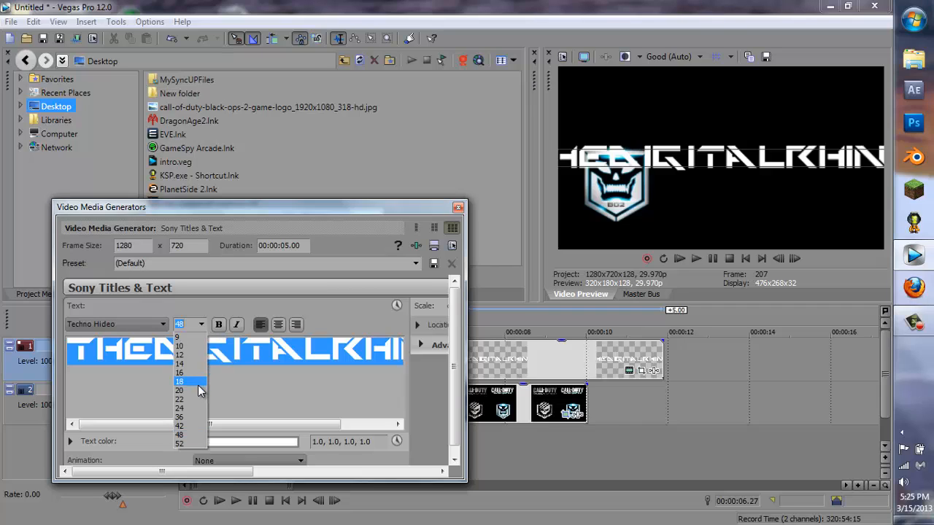
pyautogui.click(189, 381)
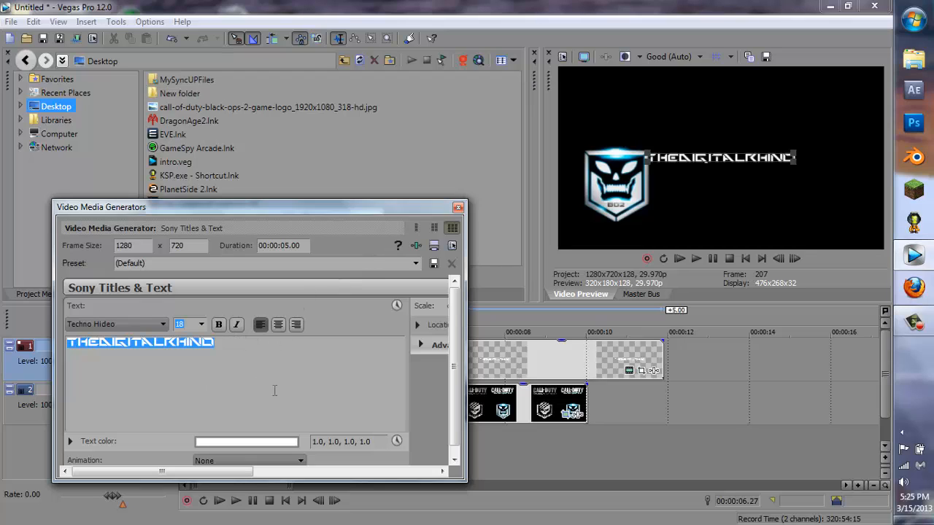
# Change the title's text color to bright green, about 0.33, 0.85, 0.15
pyautogui.scroll(-1, 365, 394)
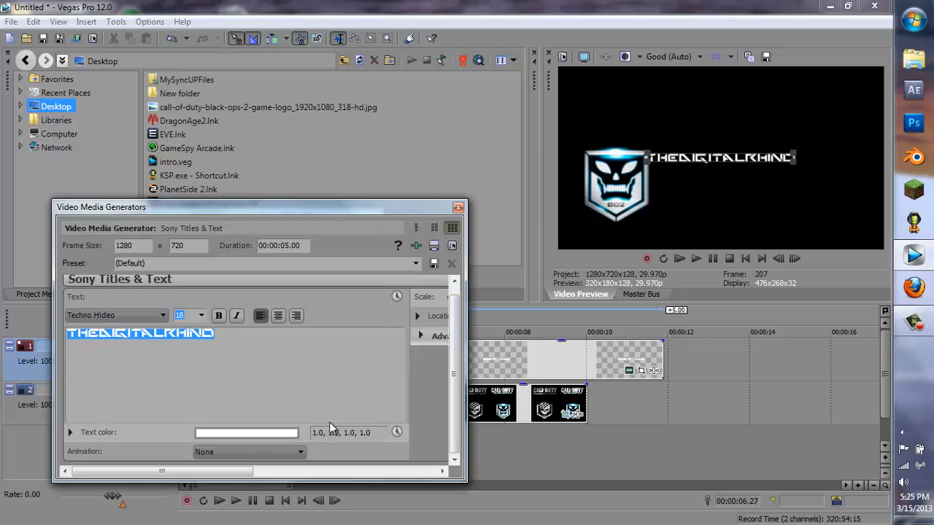
pyautogui.click(251, 433)
pyautogui.click(281, 477)
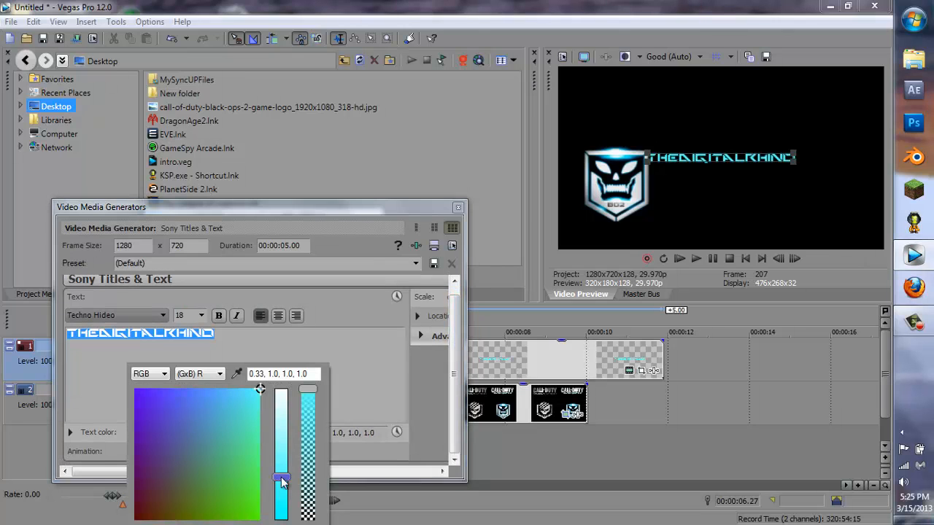
pyautogui.click(235, 493)
pyautogui.click(241, 501)
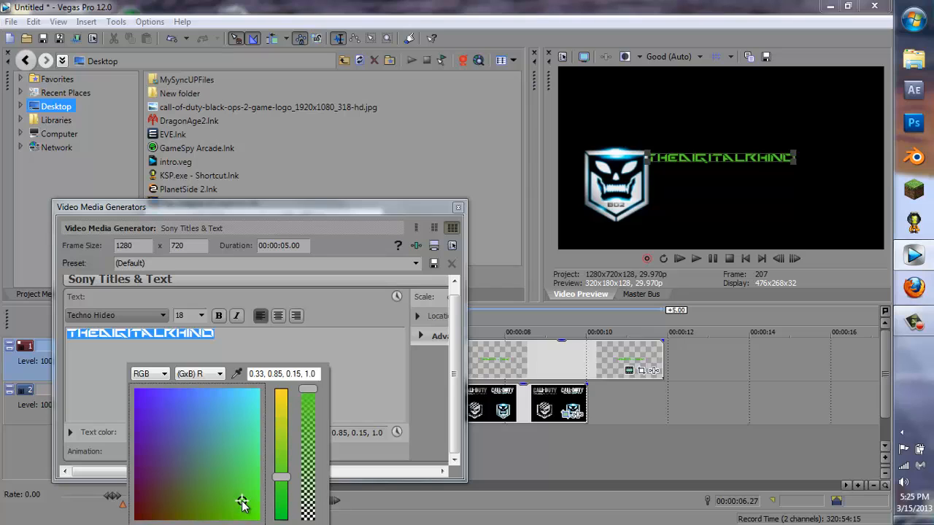
pyautogui.click(292, 207)
# Enable the title's shadow and set its color by sampling the green of the title text in the preview
pyautogui.moveTo(341, 201); pyautogui.dragTo(326, 97)
pyautogui.moveTo(242, 471); pyautogui.dragTo(458, 474)
pyautogui.click(290, 221)
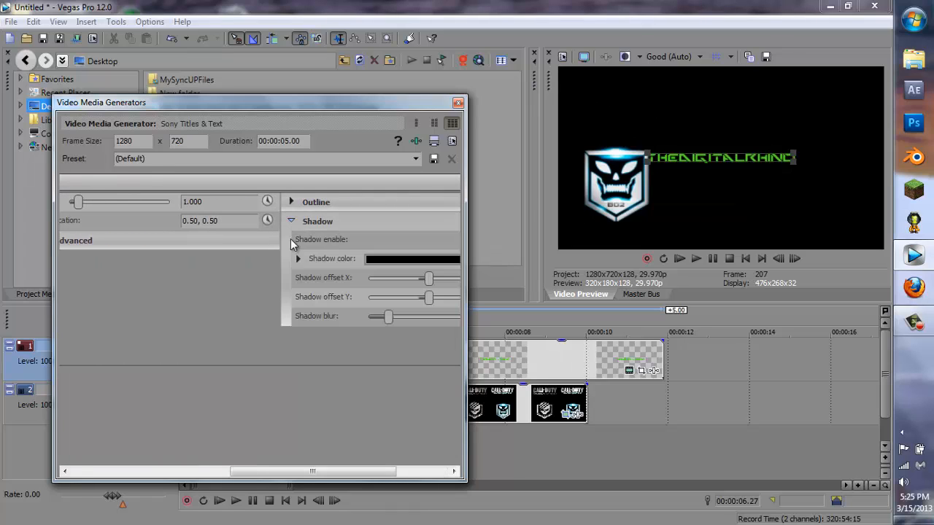
pyautogui.moveTo(258, 470); pyautogui.dragTo(365, 451)
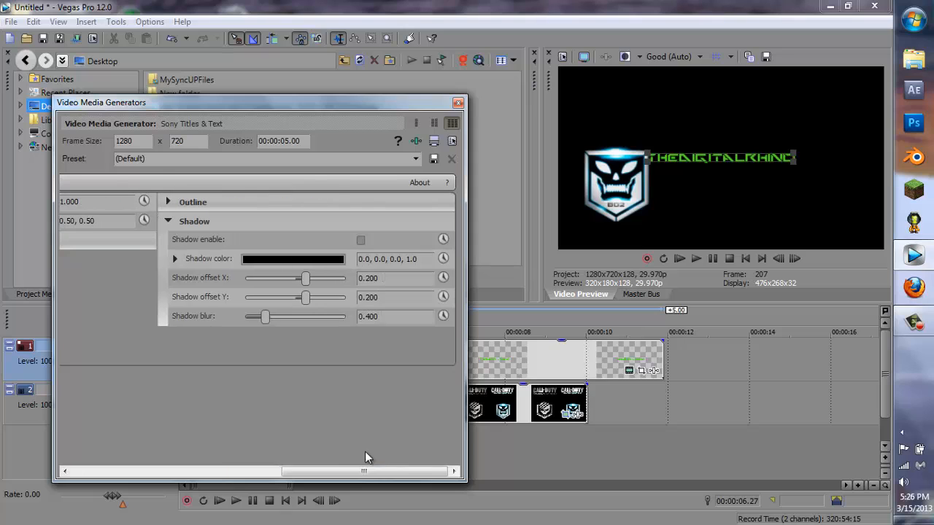
pyautogui.click(314, 259)
pyautogui.click(283, 277)
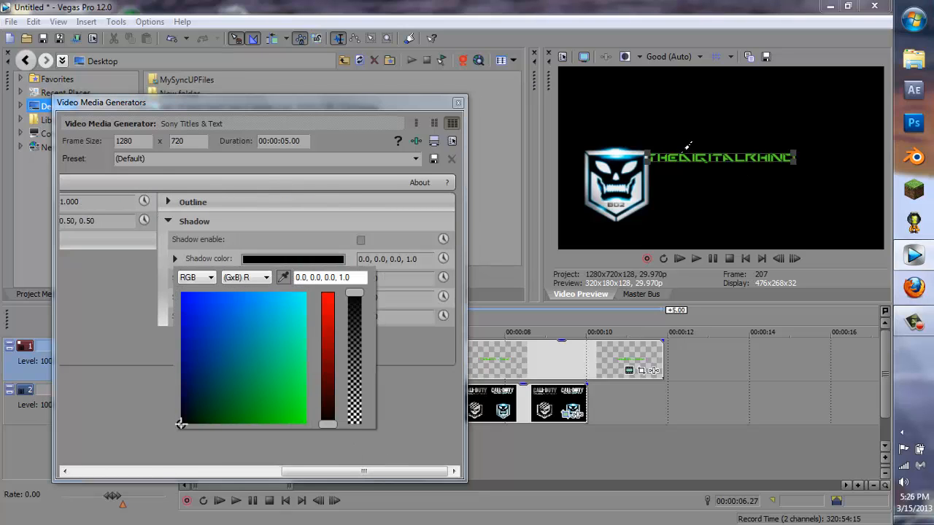
pyautogui.click(682, 153)
pyautogui.click(425, 357)
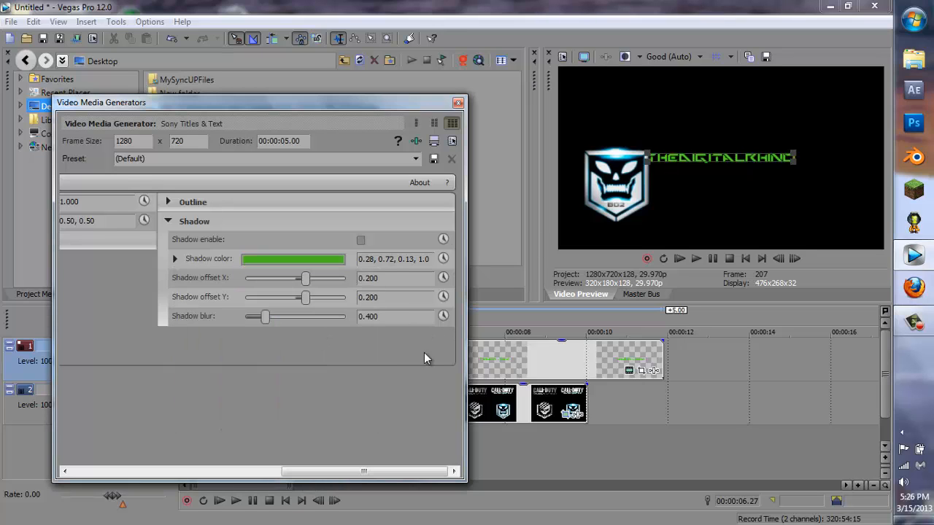
pyautogui.click(361, 240)
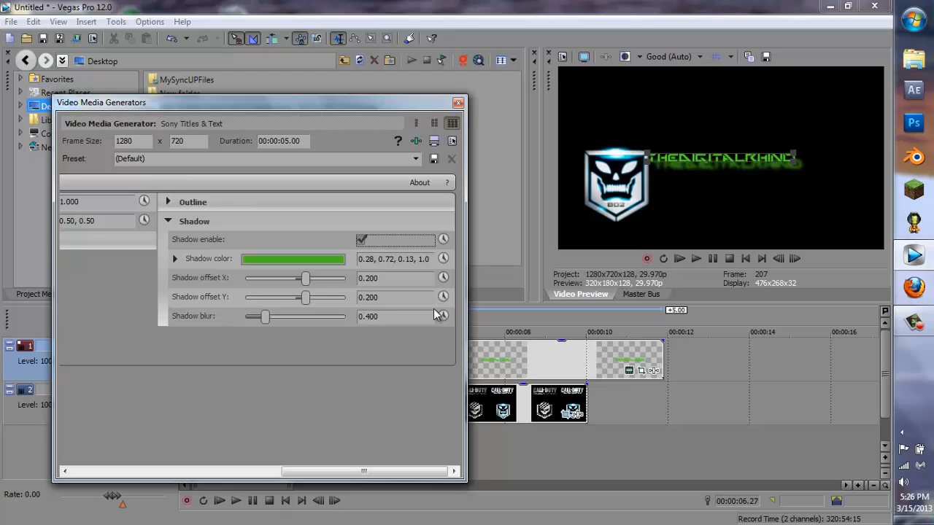
# Set the shadow offset X and Y to 0 and the shadow blur to about 0.857, finishing the title edit
pyautogui.click(363, 279)
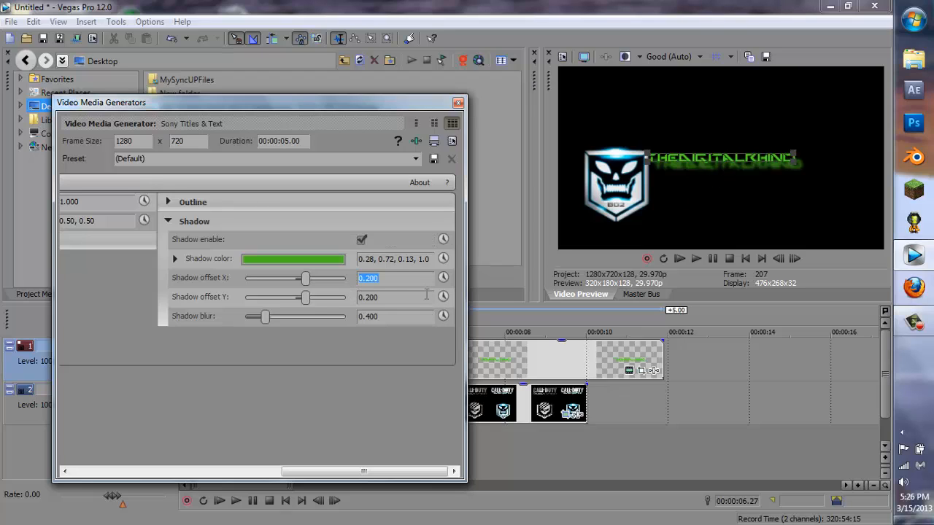
pyautogui.press('BackSpace')
pyautogui.write('0')
pyautogui.click(421, 296)
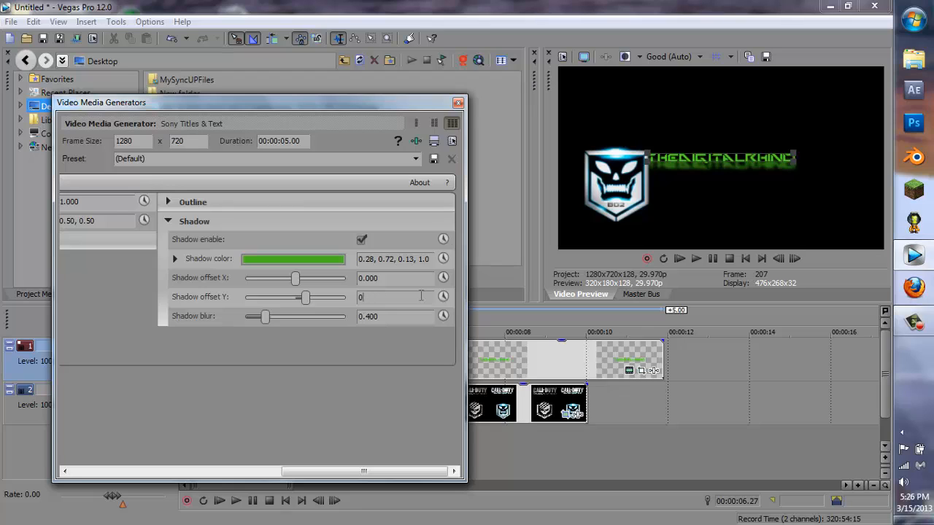
pyautogui.write('0')
pyautogui.click(396, 315)
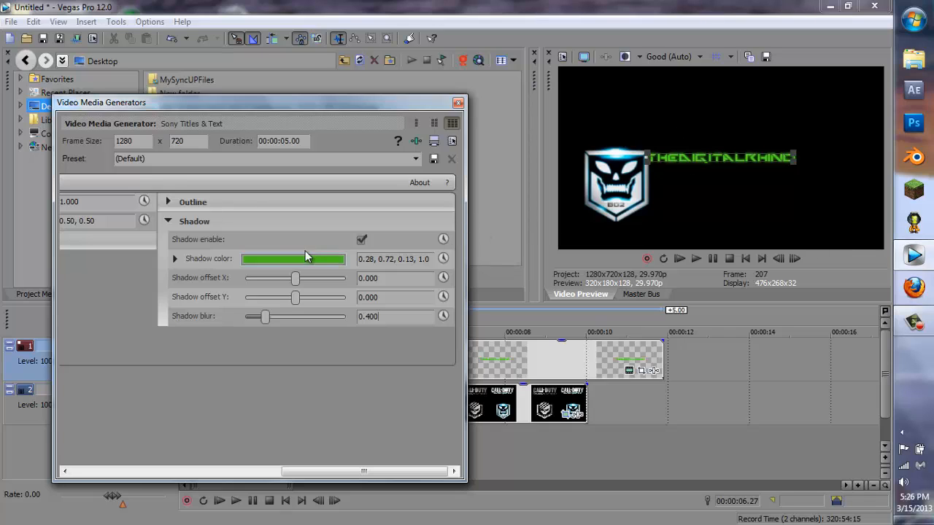
pyautogui.moveTo(263, 320); pyautogui.dragTo(288, 318)
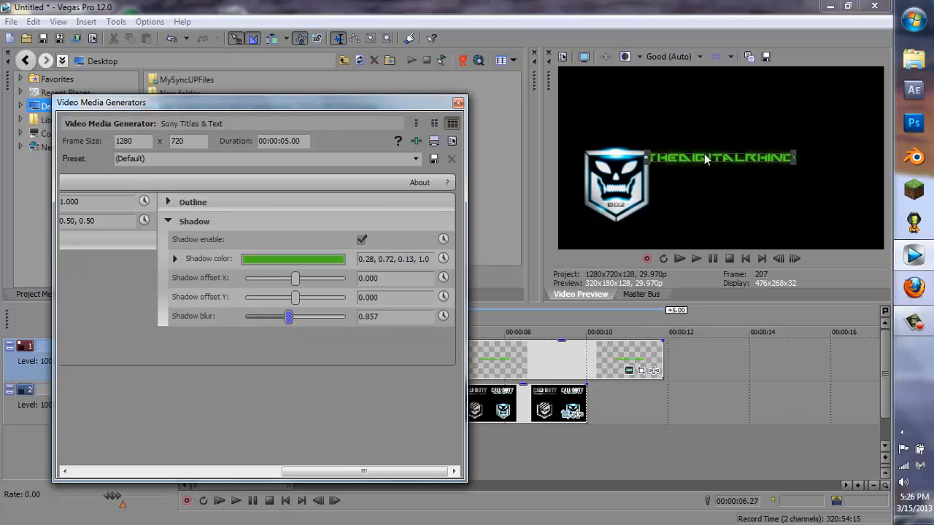
pyautogui.click(458, 102)
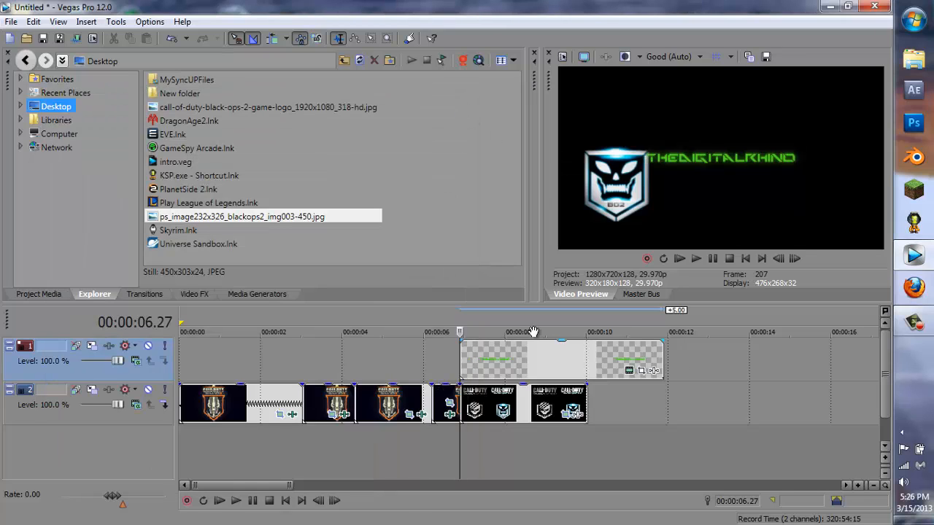
# Trim the end of the title event to match the end of the logo clip below and check frames around 7–8 seconds
pyautogui.click(449, 319)
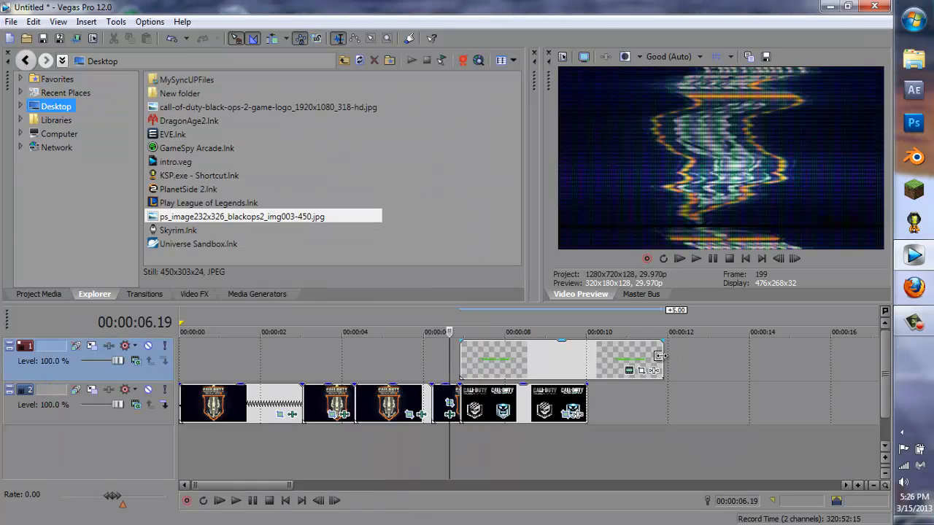
pyautogui.moveTo(663, 355); pyautogui.dragTo(586, 355)
pyautogui.click(517, 332)
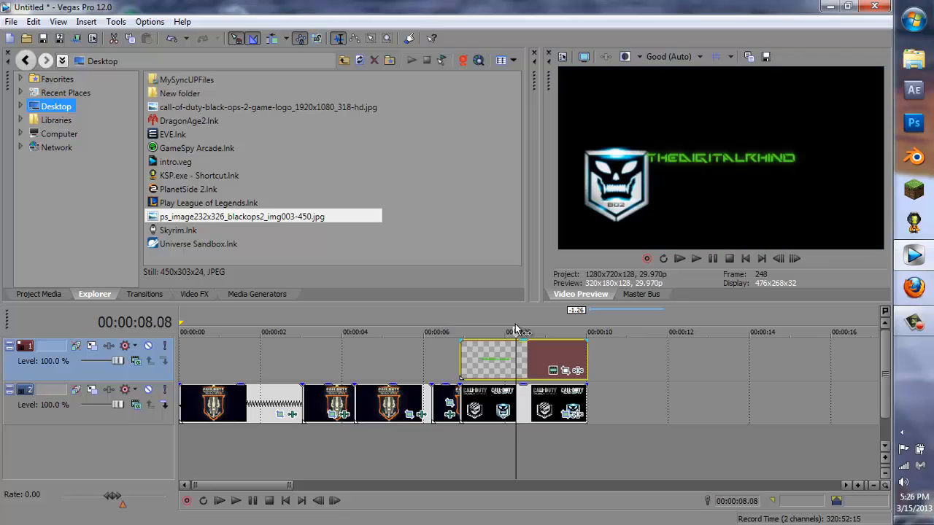
pyautogui.click(489, 332)
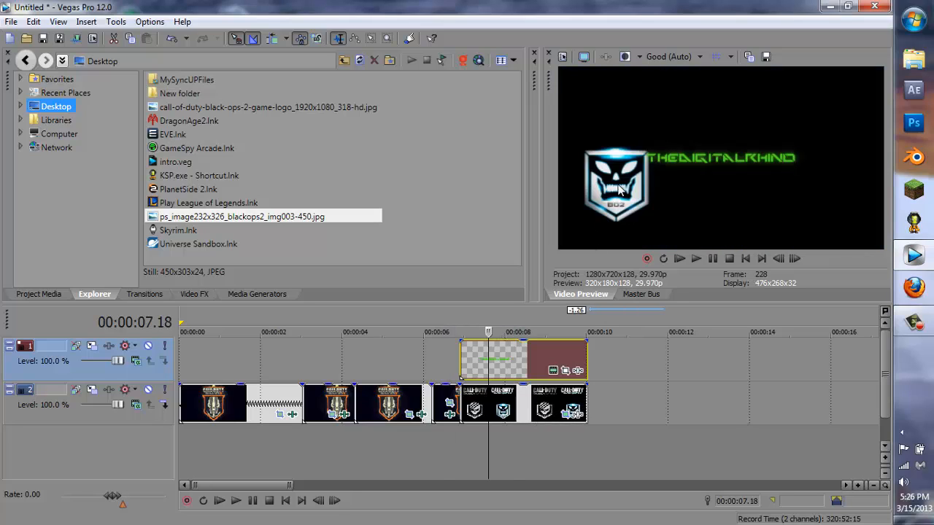
# Shift the logo image's Pan/Crop frame to a center of about 527.5, 188.5
pyautogui.click(566, 414)
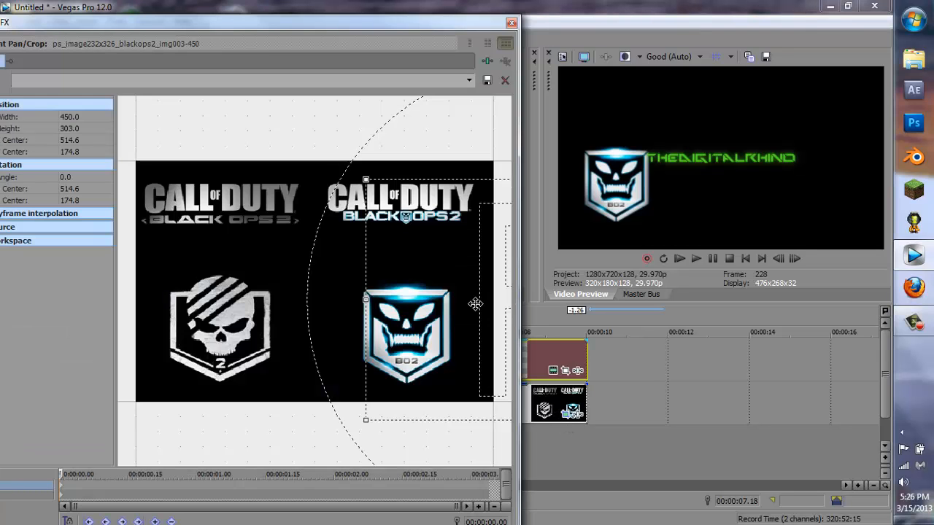
pyautogui.moveTo(431, 290)
pyautogui.mouseDown()
pyautogui.moveTo(426, 305)
pyautogui.moveTo(440, 301)
pyautogui.mouseUp()
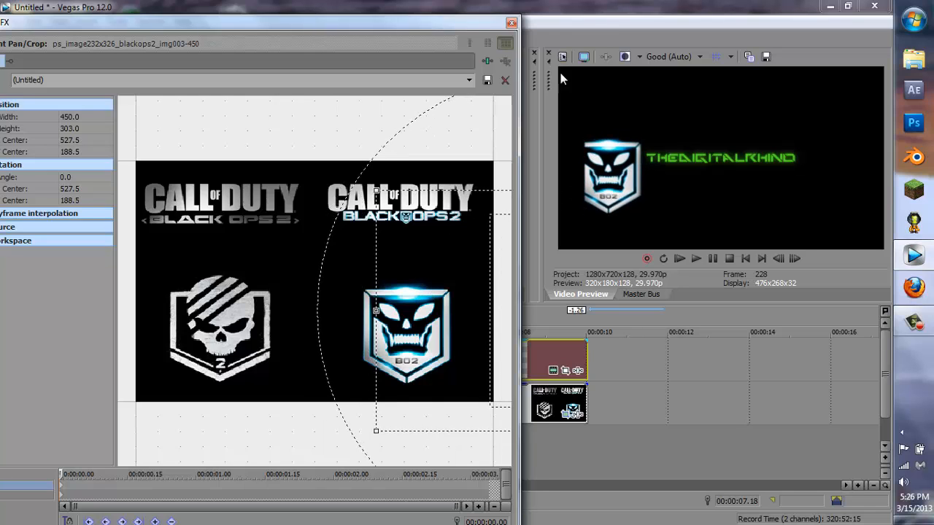
pyautogui.click(512, 22)
# Turn off Maintain aspect ratio in the video event properties of the logo clip
pyautogui.rightClick(528, 404)
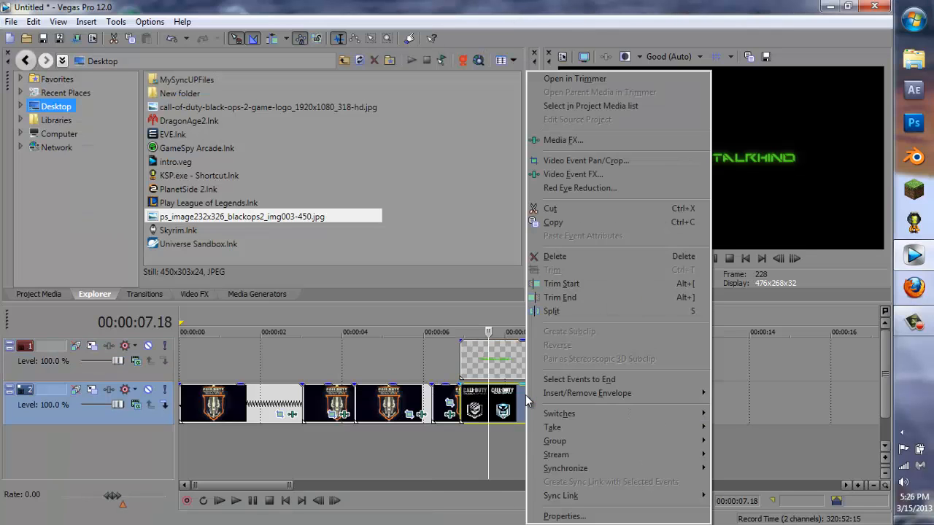
pyautogui.click(562, 513)
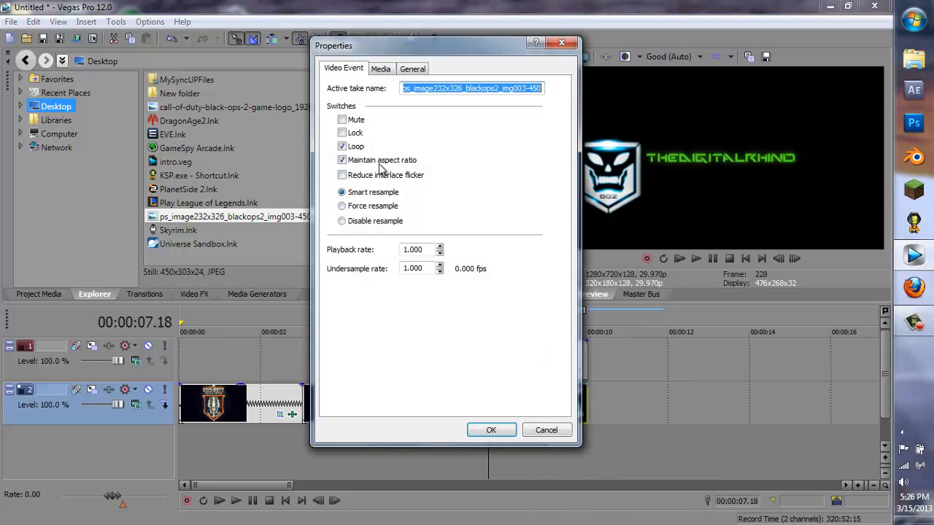
pyautogui.click(381, 161)
pyautogui.click(480, 430)
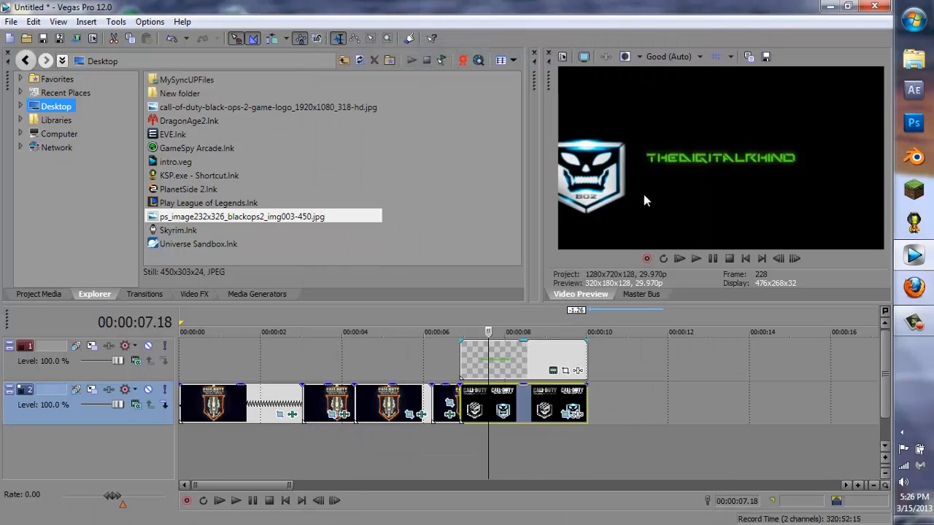
# Reposition the logo image's Pan/Crop frame to a center of about 499.1, 184.2 so the whole emblem sits beside the title
pyautogui.click(566, 414)
pyautogui.moveTo(425, 337); pyautogui.dragTo(403, 334)
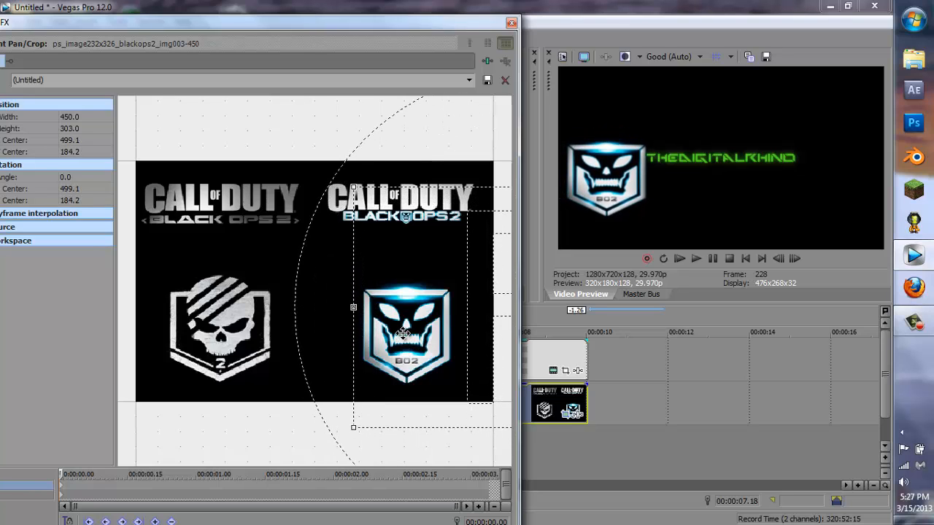
pyautogui.click(512, 23)
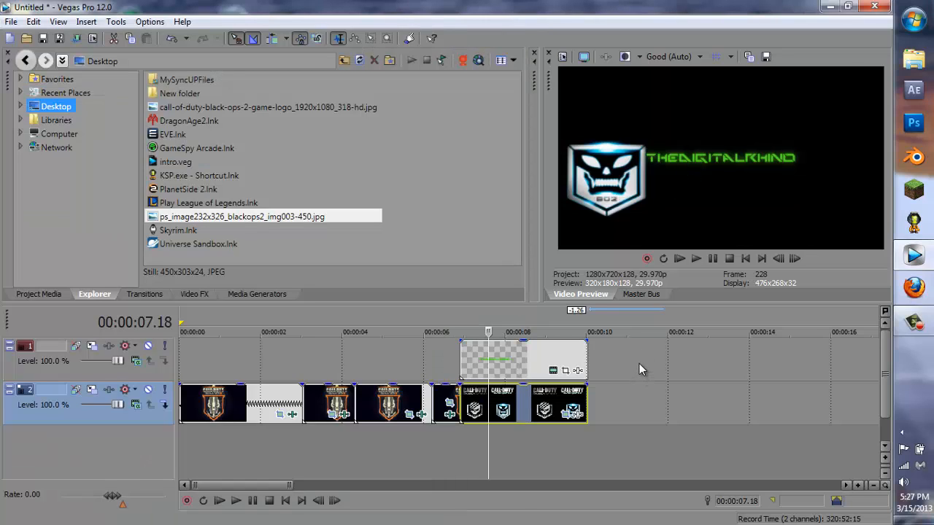
# Insert a new video track above the title track
pyautogui.hotkey('ctrl', 'shift', 'q')
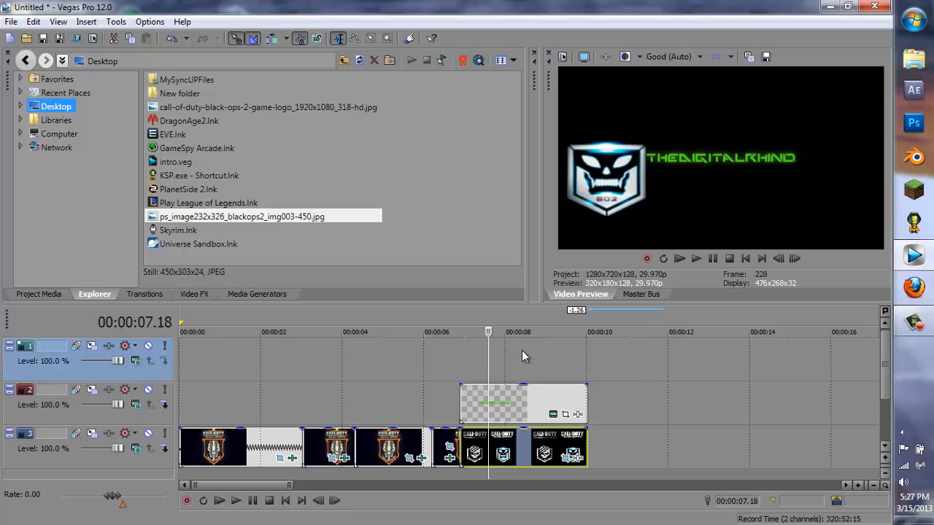
pyautogui.rightClick(517, 410)
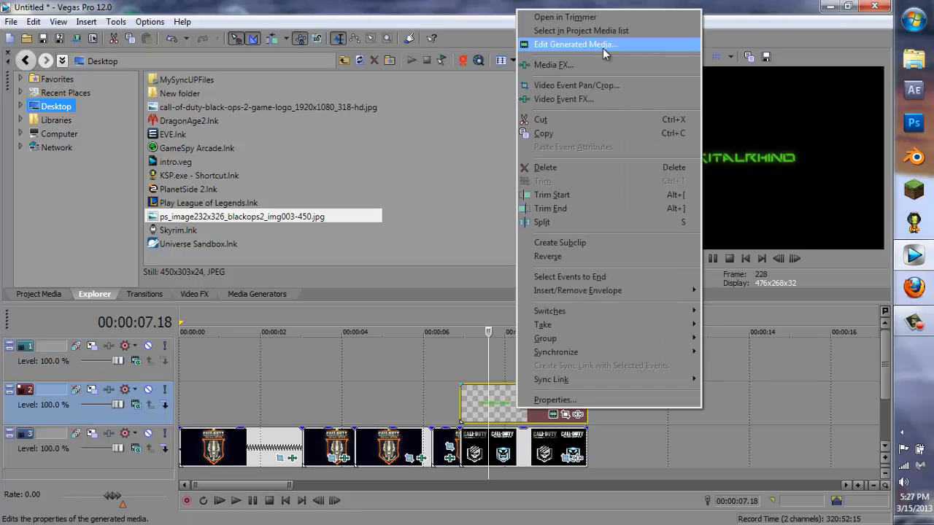
pyautogui.click(573, 129)
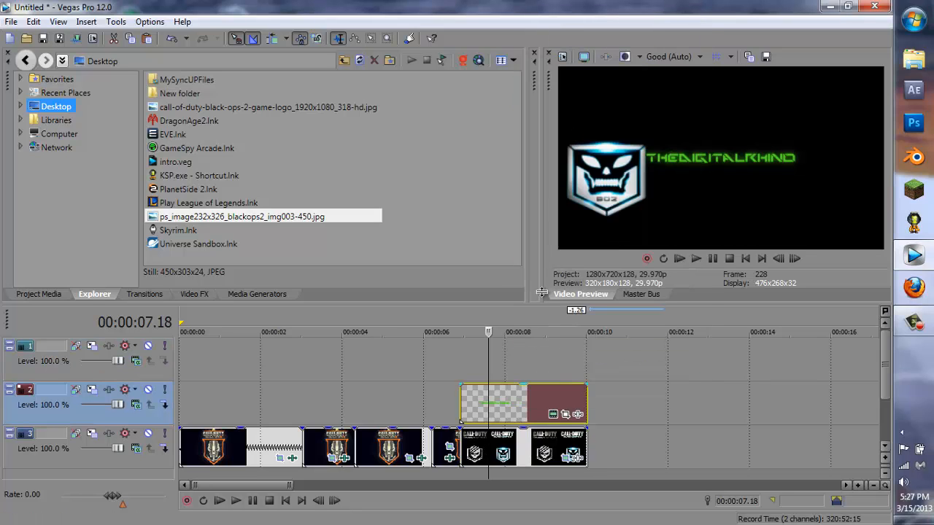
pyautogui.rightClick(517, 350)
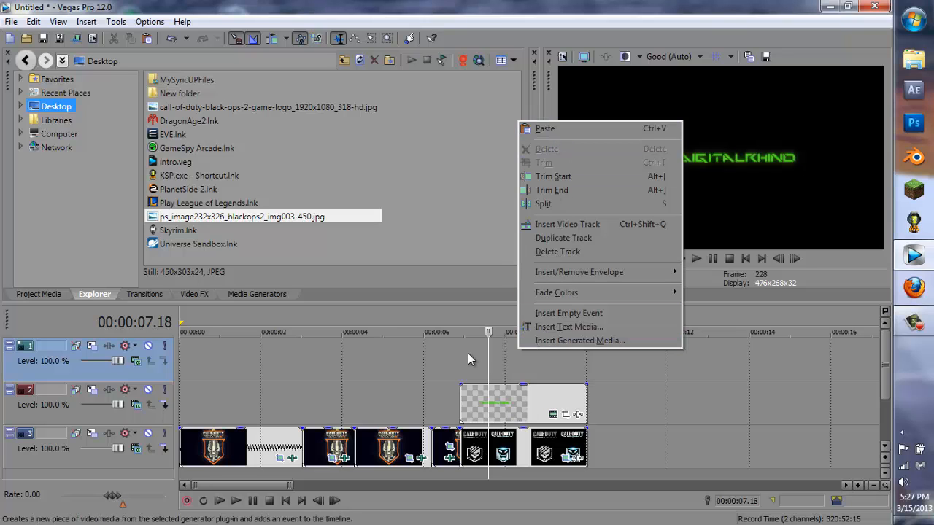
pyautogui.rightClick(486, 365)
pyautogui.click(551, 349)
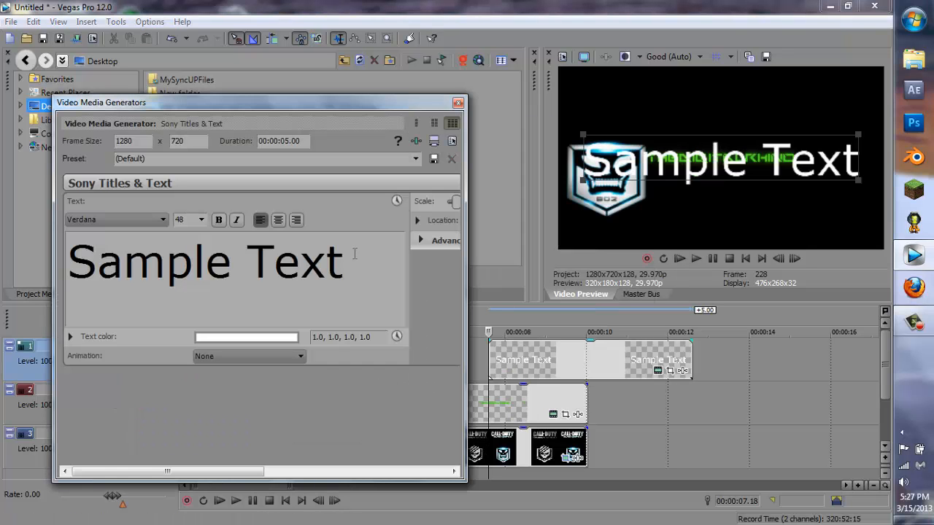
pyautogui.moveTo(375, 263); pyautogui.dragTo(110, 247)
pyautogui.press('BackSpace')
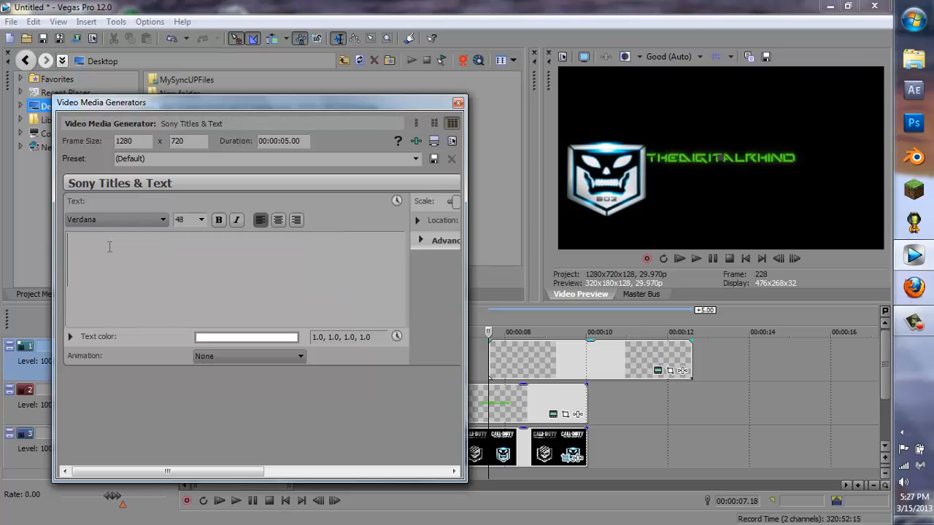
pyautogui.write('www.')
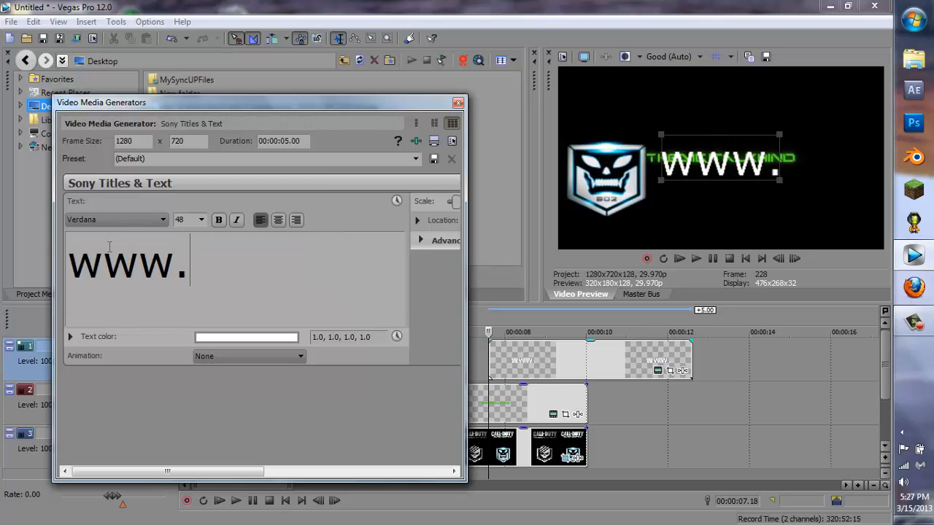
pyautogui.write('youtube')
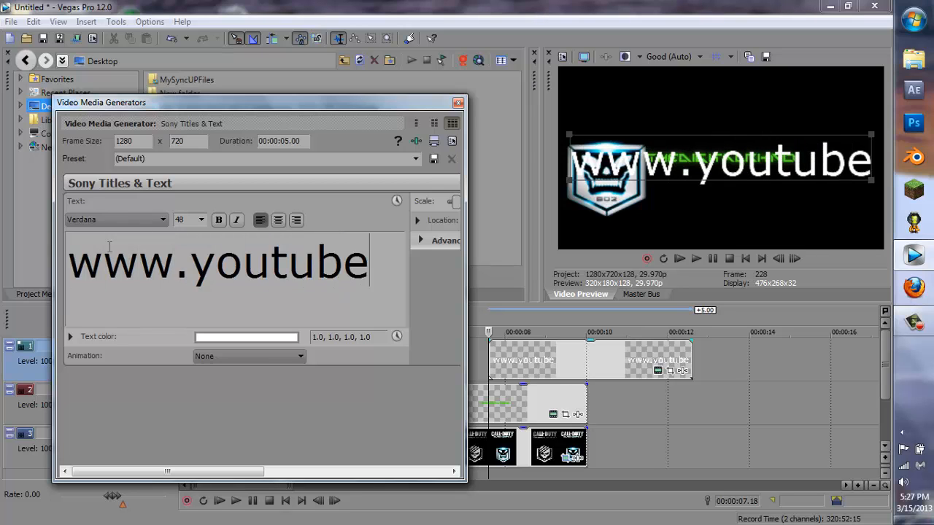
pyautogui.write('.com')
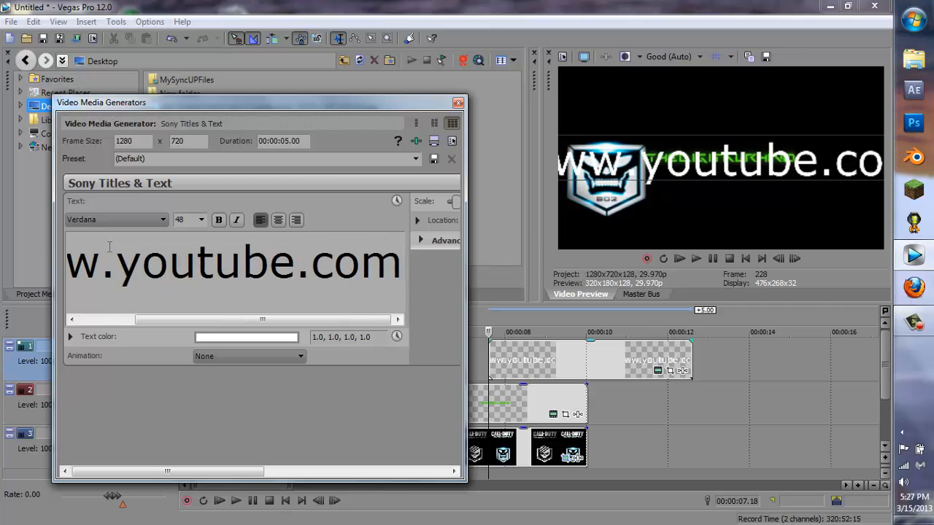
pyautogui.write('/The')
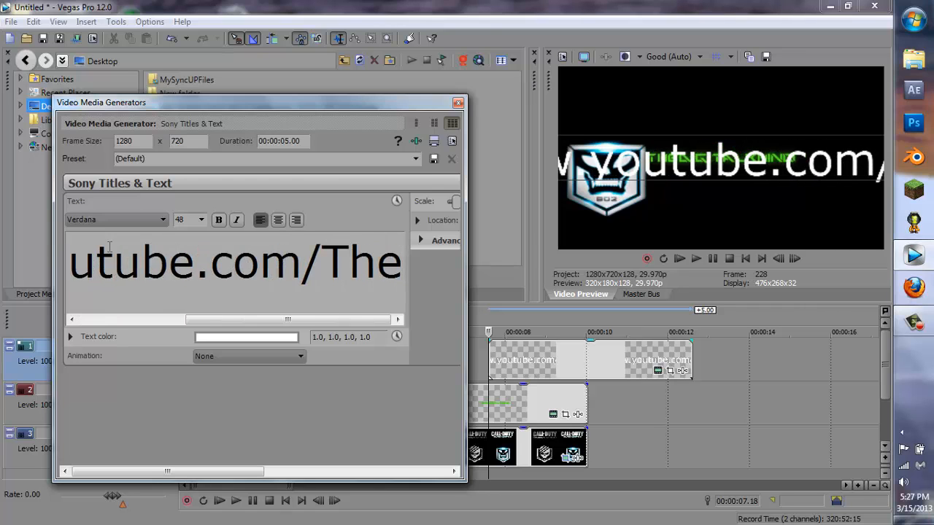
pyautogui.write('Digital')
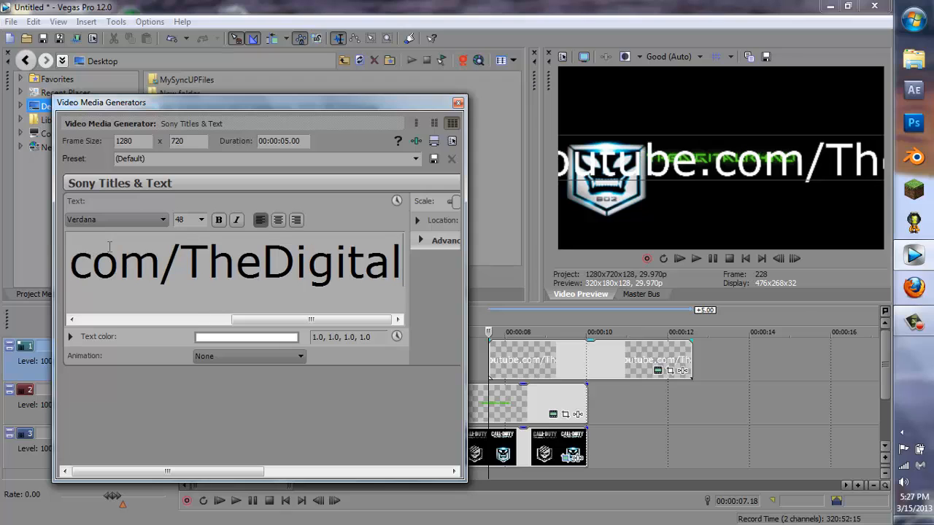
pyautogui.write('Rhino')
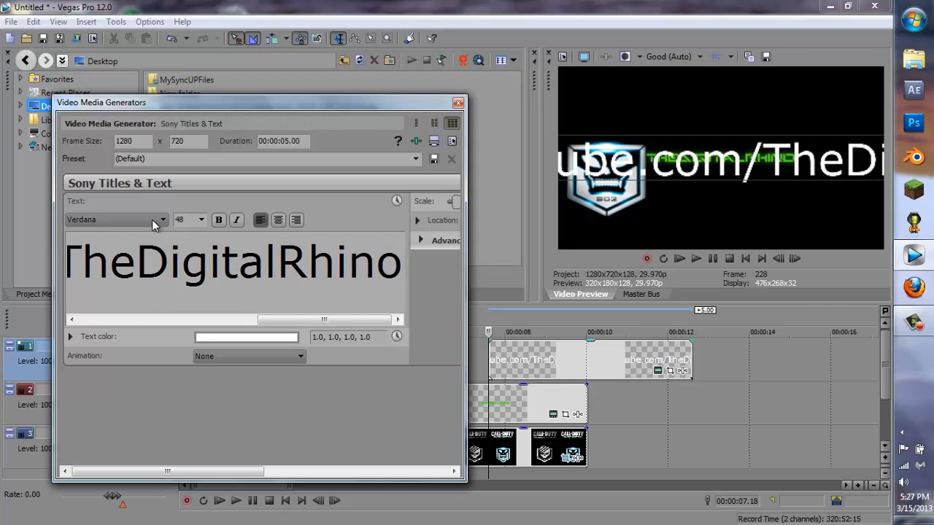
# Set the whole YouTube address text to size 12 in the BankGothic Md BT font
pyautogui.moveTo(401, 259); pyautogui.dragTo(69, 263)
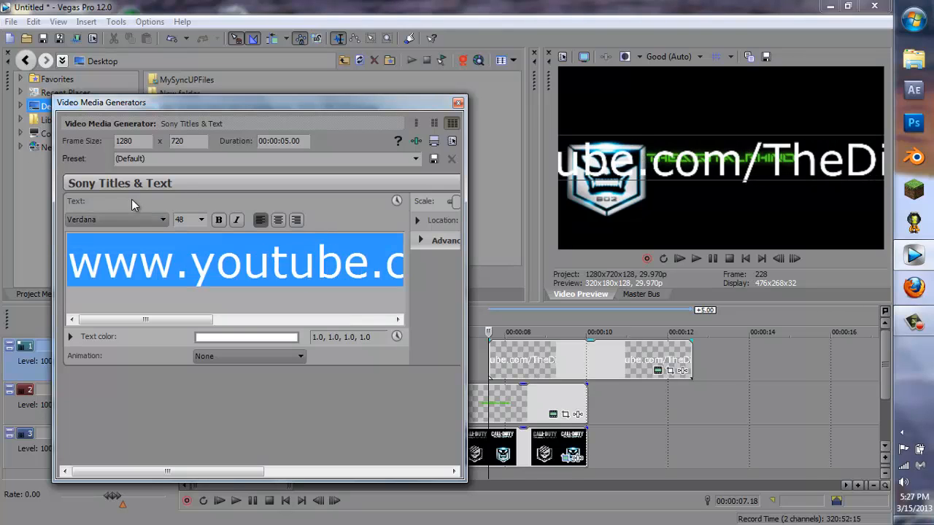
pyautogui.click(201, 219)
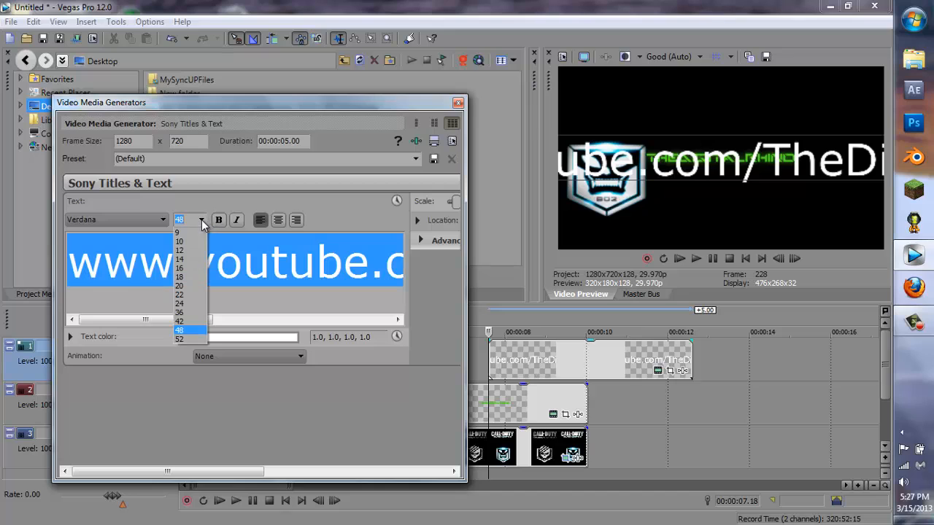
pyautogui.click(195, 260)
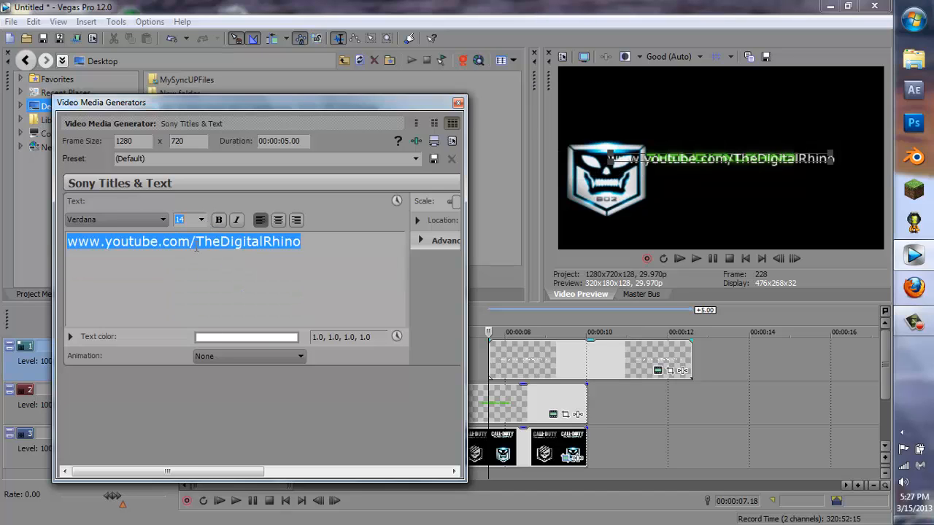
pyautogui.click(202, 220)
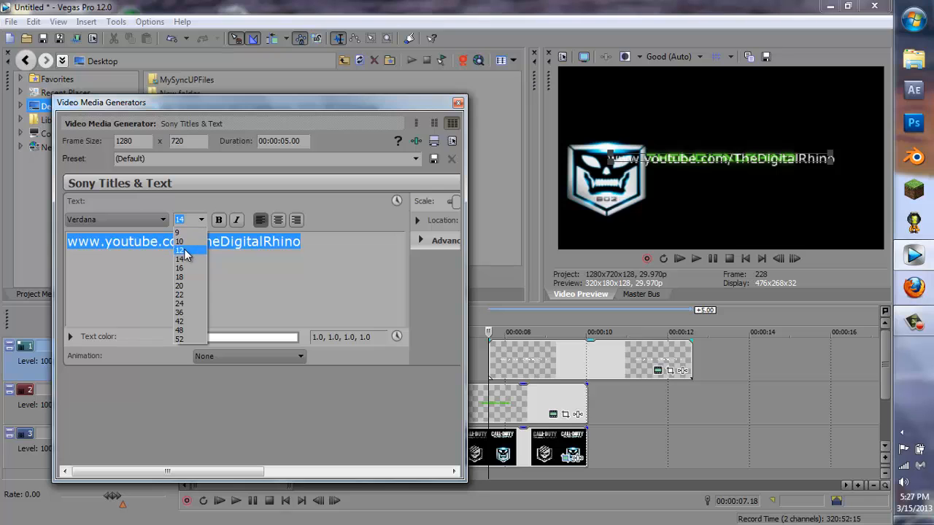
pyautogui.click(191, 261)
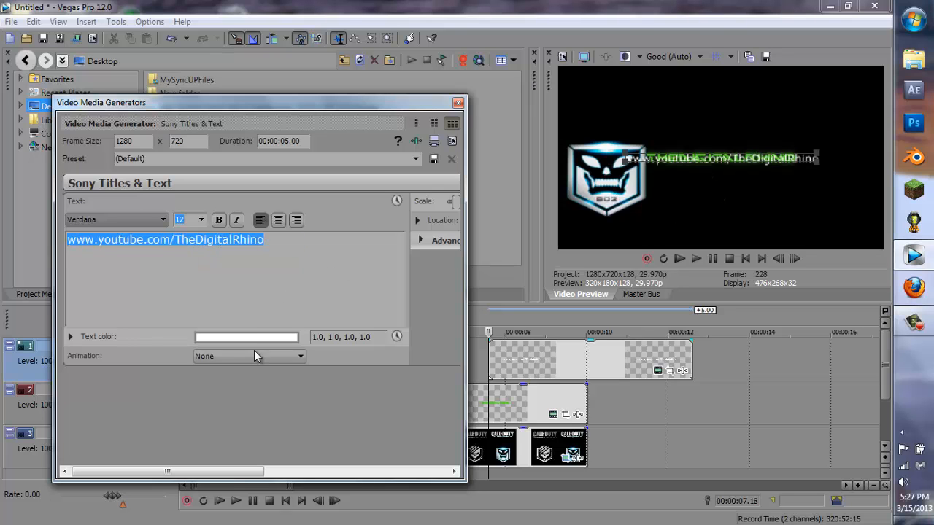
pyautogui.click(149, 220)
pyautogui.moveTo(164, 472); pyautogui.dragTo(144, 306)
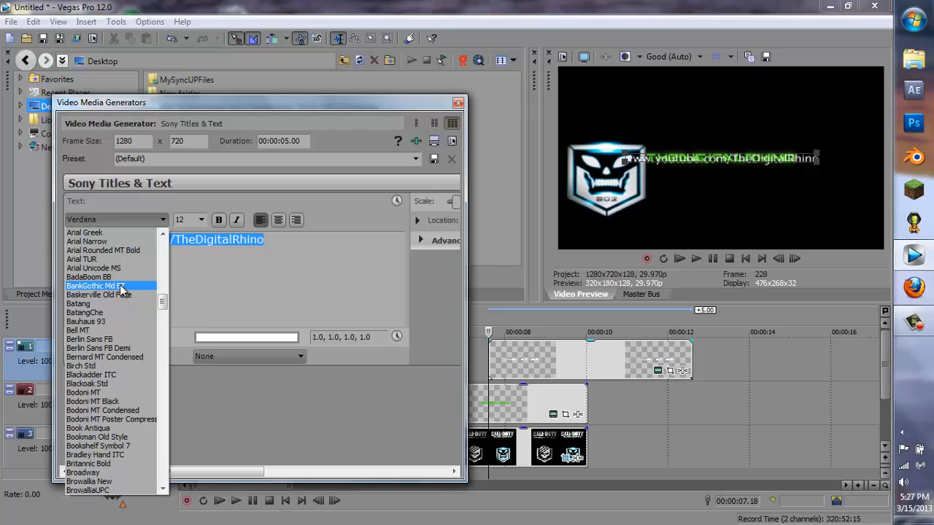
pyautogui.click(121, 287)
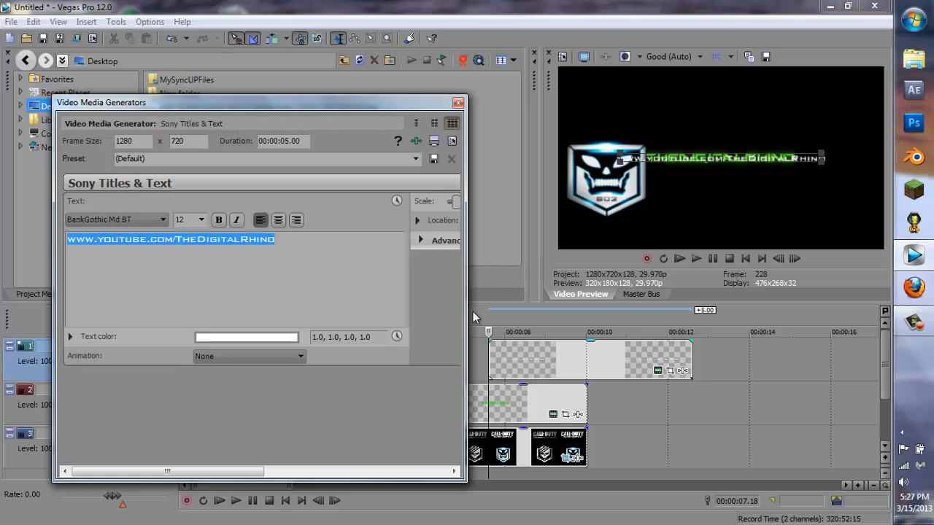
# Color the YouTube address text orange (1.0, 0.49, 0.13, 1.0) and place it just below the green channel title
pyautogui.click(232, 339)
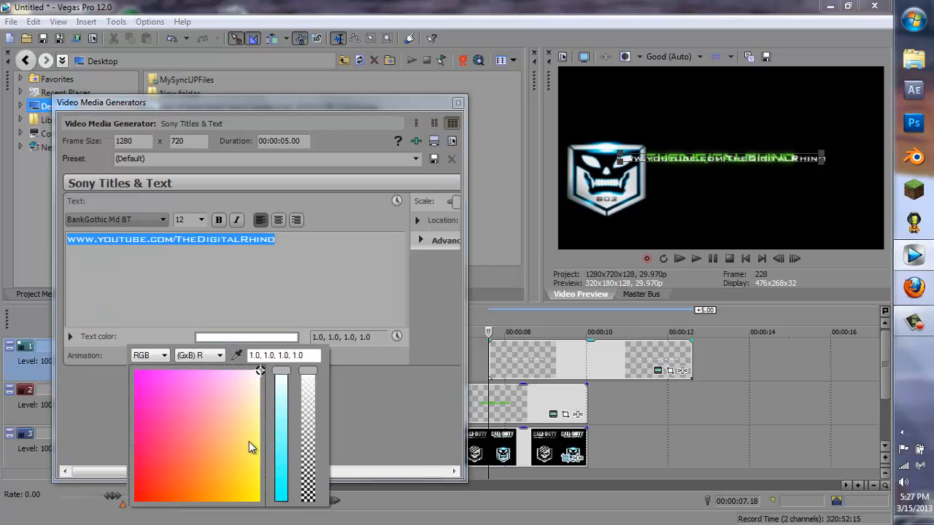
pyautogui.click(177, 493)
pyautogui.moveTo(177, 494); pyautogui.dragTo(197, 487)
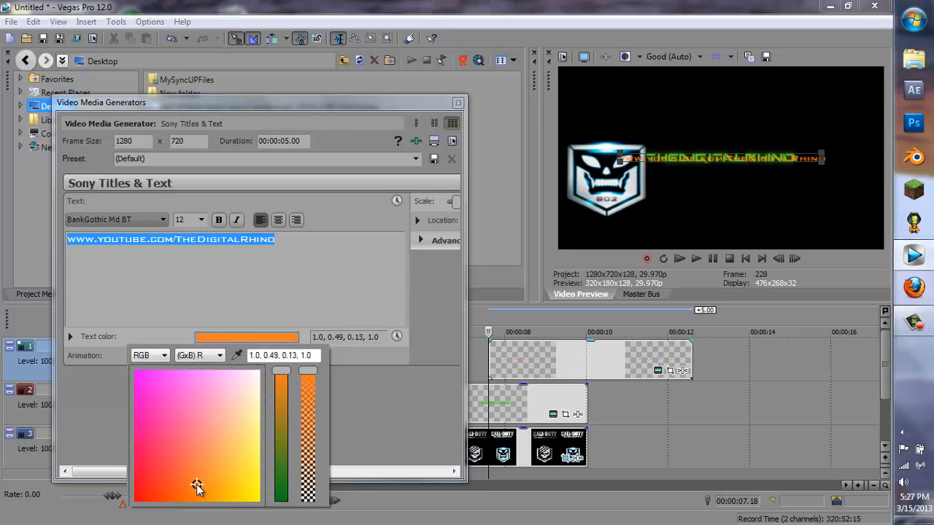
pyautogui.click(744, 153)
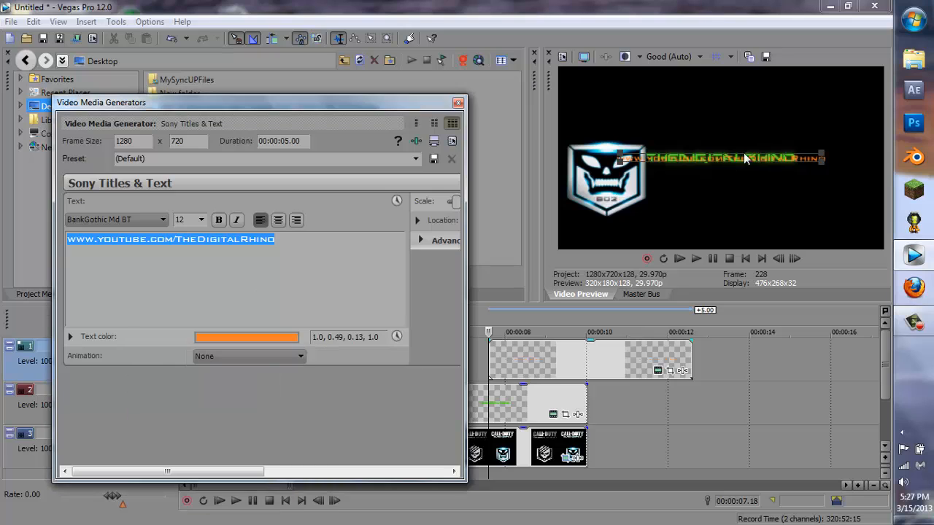
pyautogui.moveTo(742, 158); pyautogui.dragTo(769, 178)
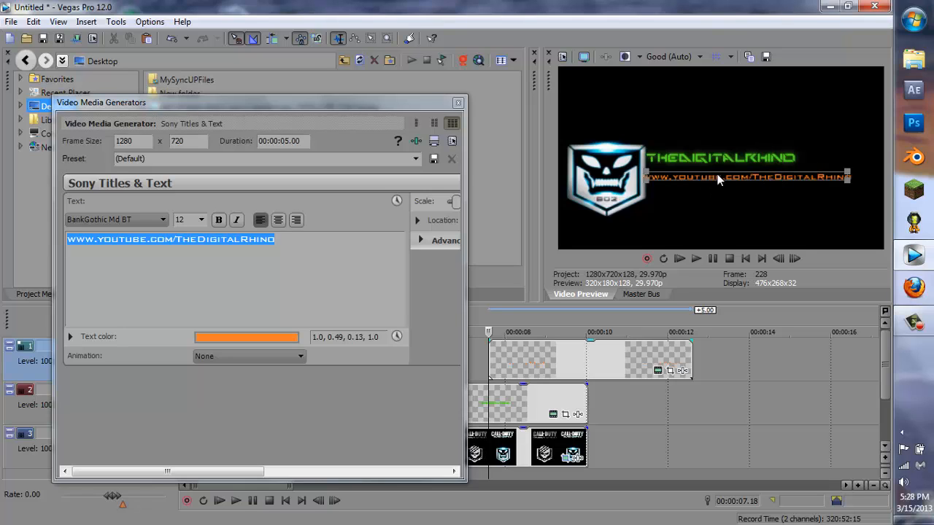
pyautogui.moveTo(722, 176); pyautogui.dragTo(727, 183)
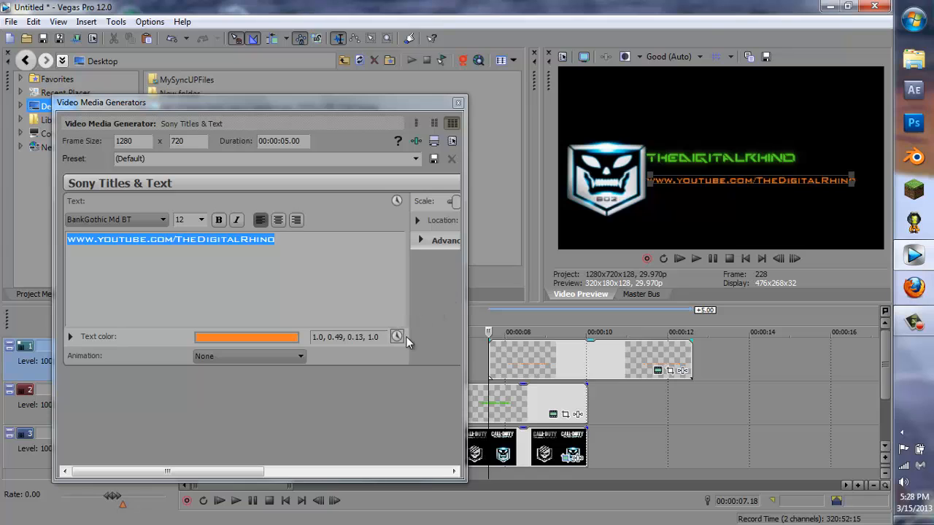
# Set the address text's shadow offsets X and Y to 0 and sample the shadow color from the orange lettering
pyautogui.moveTo(228, 472); pyautogui.dragTo(364, 472)
pyautogui.click(305, 224)
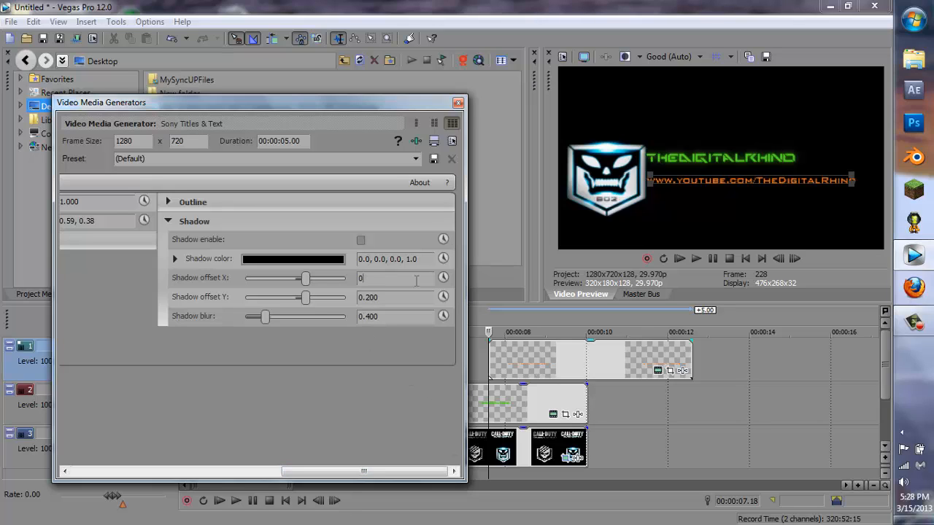
pyautogui.click(407, 301)
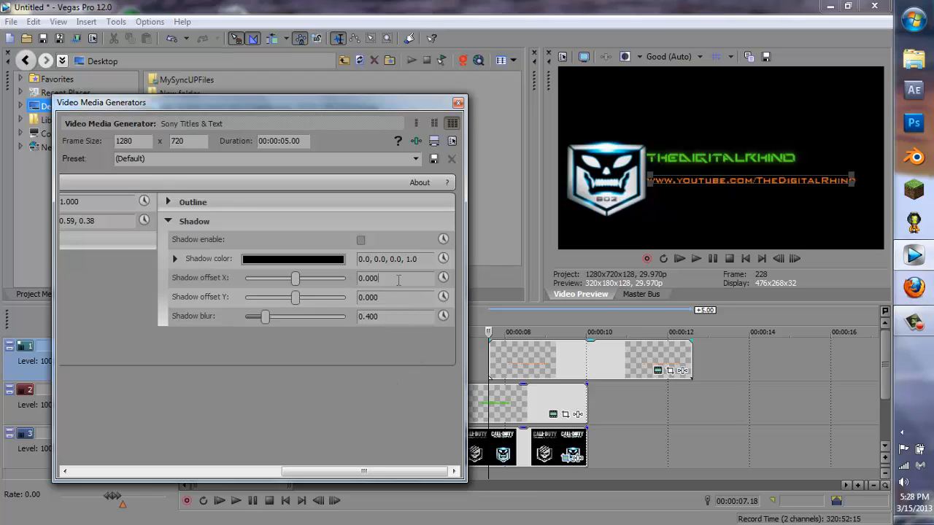
pyautogui.click(338, 264)
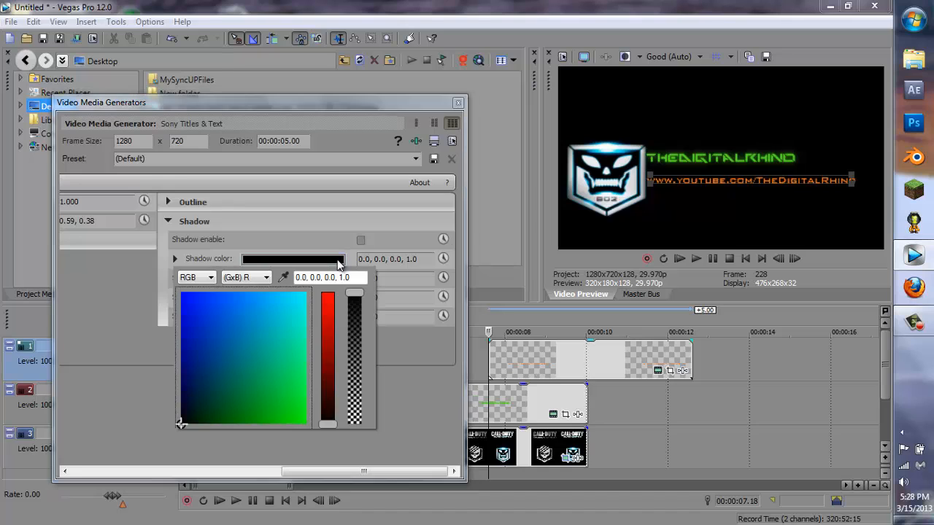
pyautogui.click(283, 277)
pyautogui.click(702, 175)
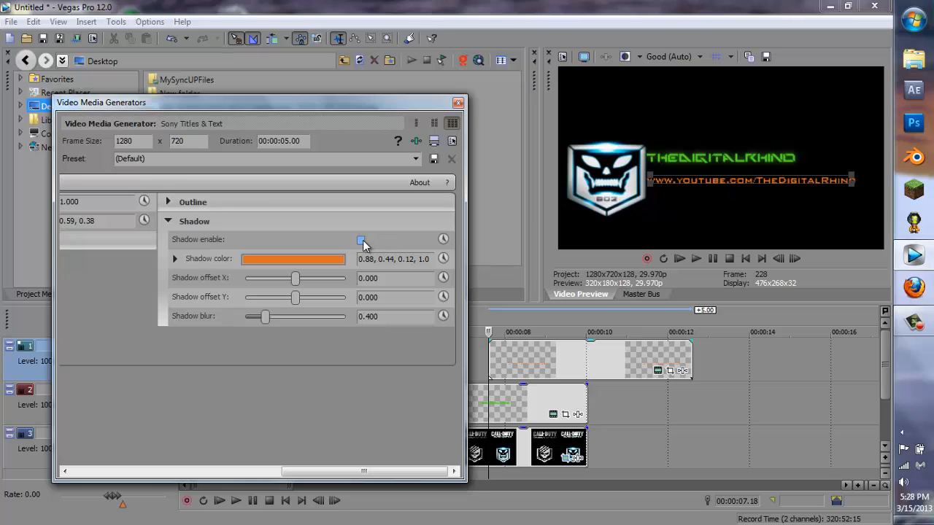
# Enable the address text's shadow and raise its blur to about 0.816
pyautogui.click(360, 240)
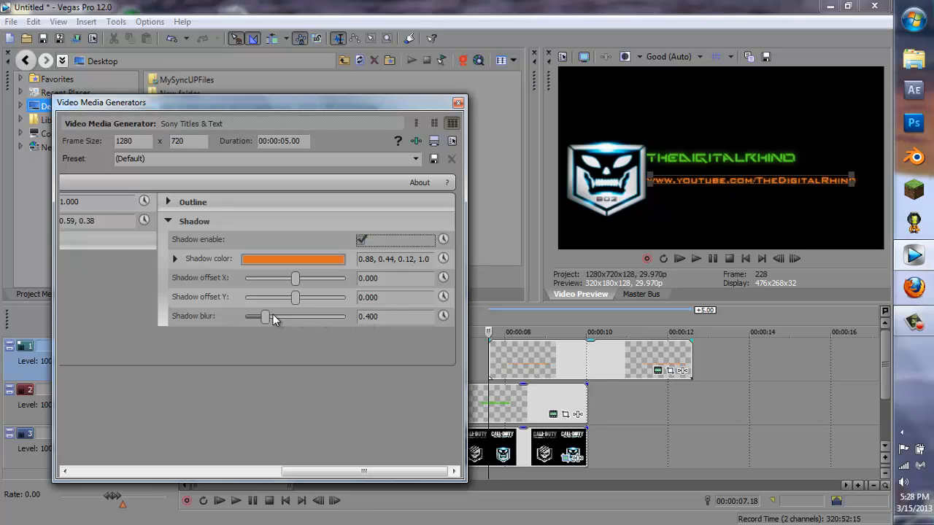
pyautogui.moveTo(266, 316); pyautogui.dragTo(289, 321)
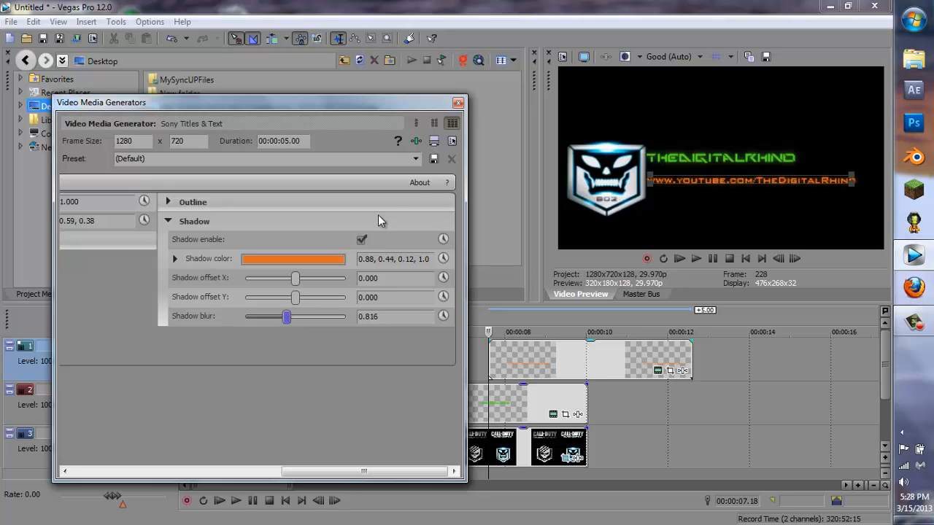
pyautogui.click(458, 103)
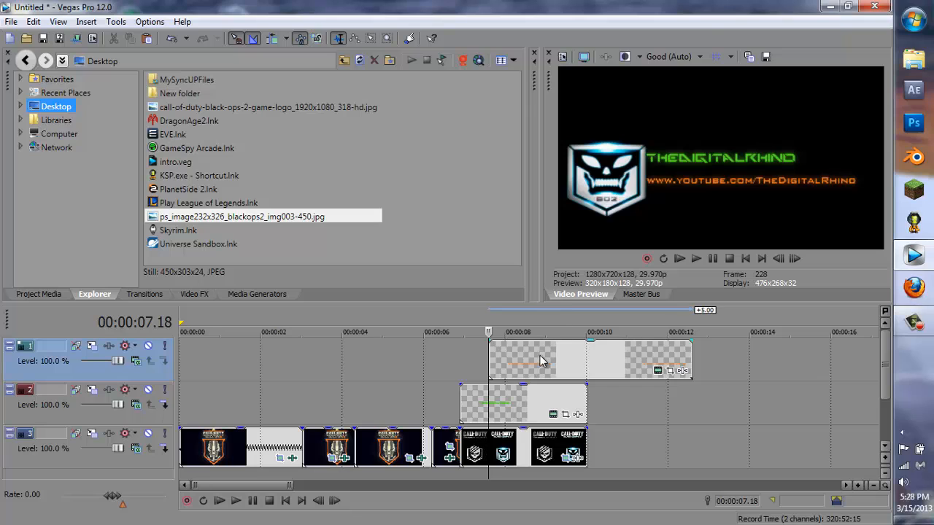
# Align the title event's start with the address event at 00:00:07.18 and trim both text events to the emblem clip's end
pyautogui.moveTo(530, 360)
pyautogui.mouseDown()
pyautogui.moveTo(515, 359)
pyautogui.moveTo(526, 358)
pyautogui.mouseUp()
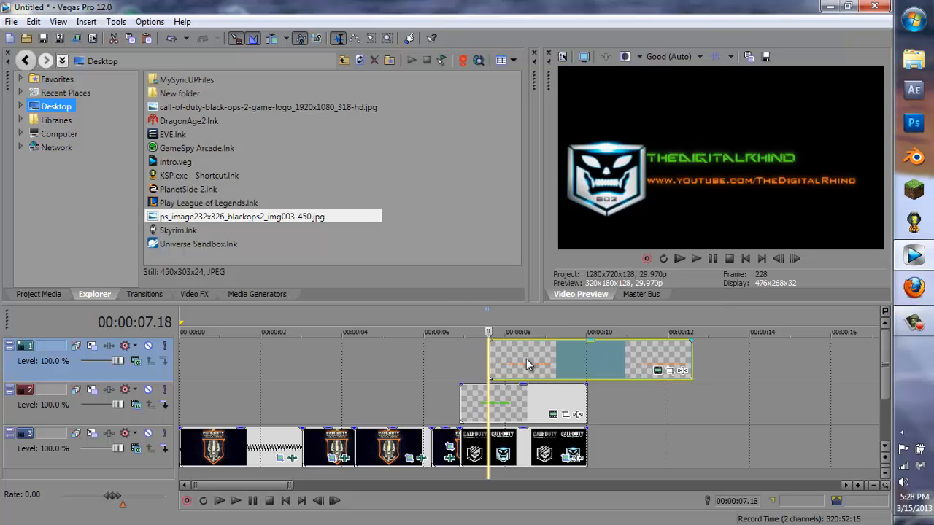
pyautogui.moveTo(507, 403); pyautogui.dragTo(536, 399)
pyautogui.moveTo(690, 360); pyautogui.dragTo(588, 360)
pyautogui.moveTo(614, 396); pyautogui.dragTo(587, 397)
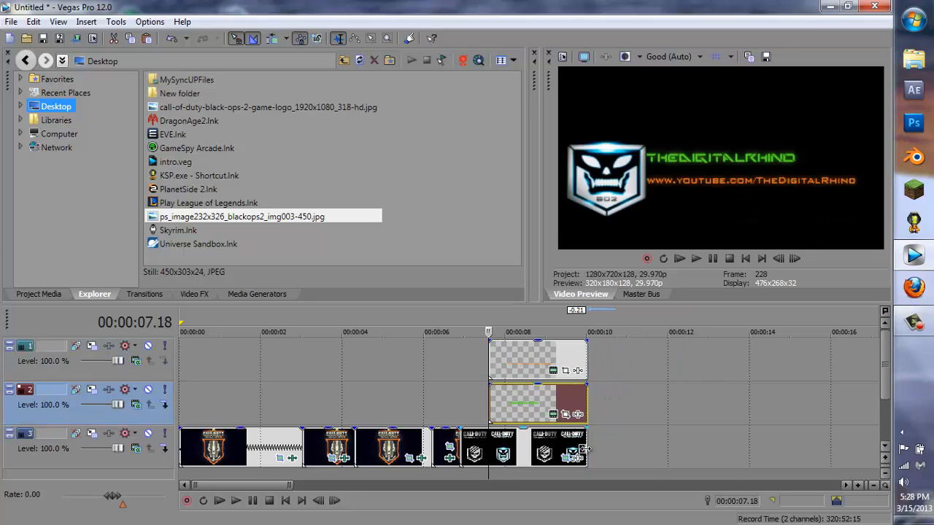
# Try the Default 3D Fly In/Out transition between the glitching logo clip and the emblem clip, and preview it
pyautogui.click(486, 442)
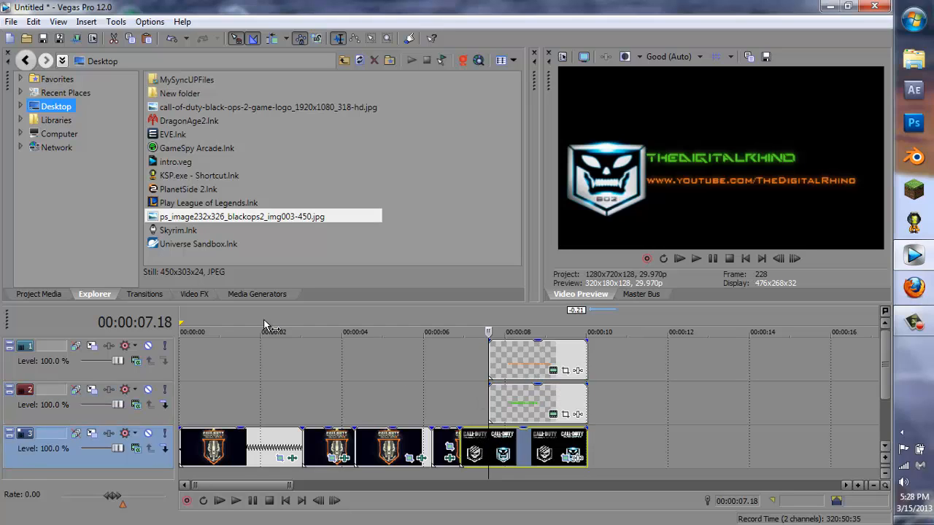
pyautogui.click(142, 295)
pyautogui.click(85, 107)
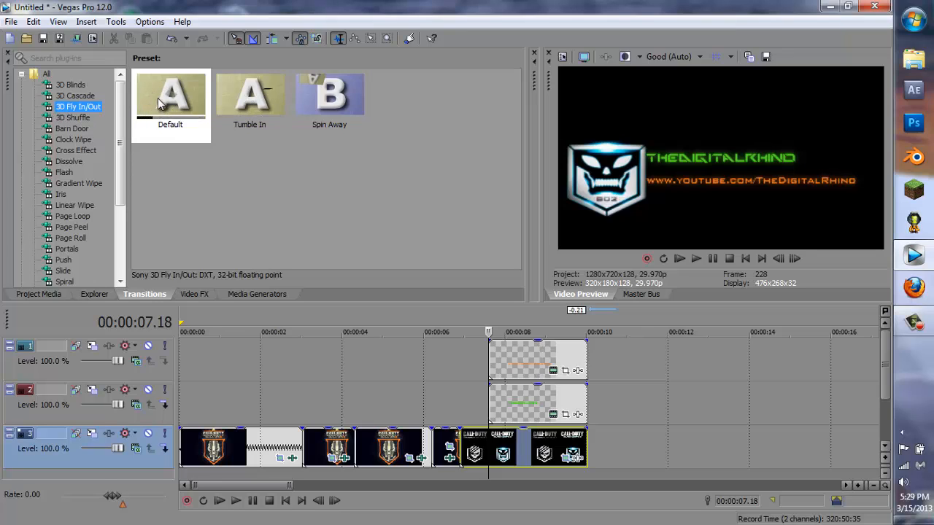
pyautogui.moveTo(157, 105); pyautogui.dragTo(460, 447)
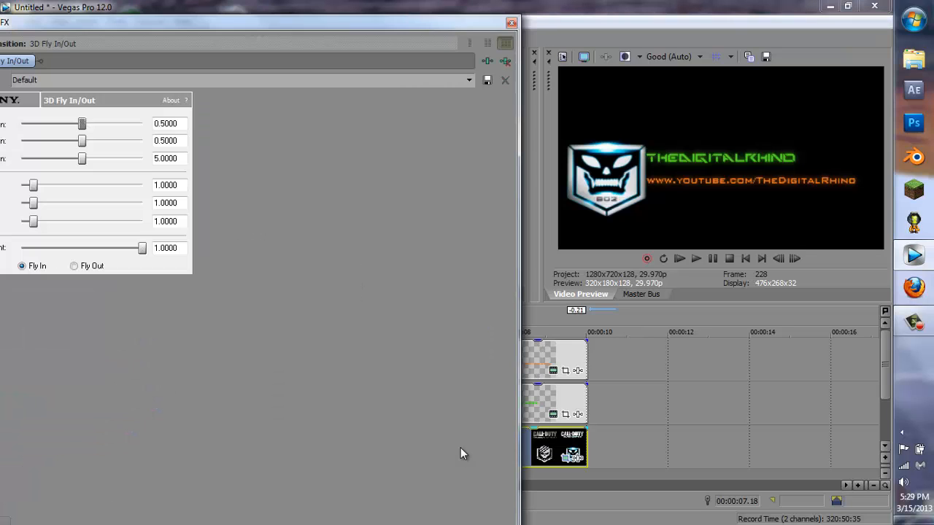
pyautogui.click(510, 24)
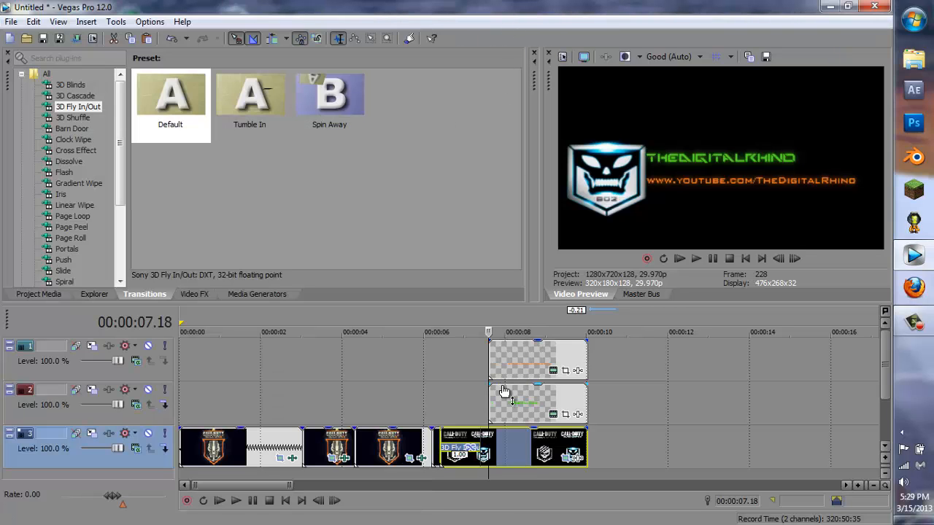
pyautogui.click(454, 311)
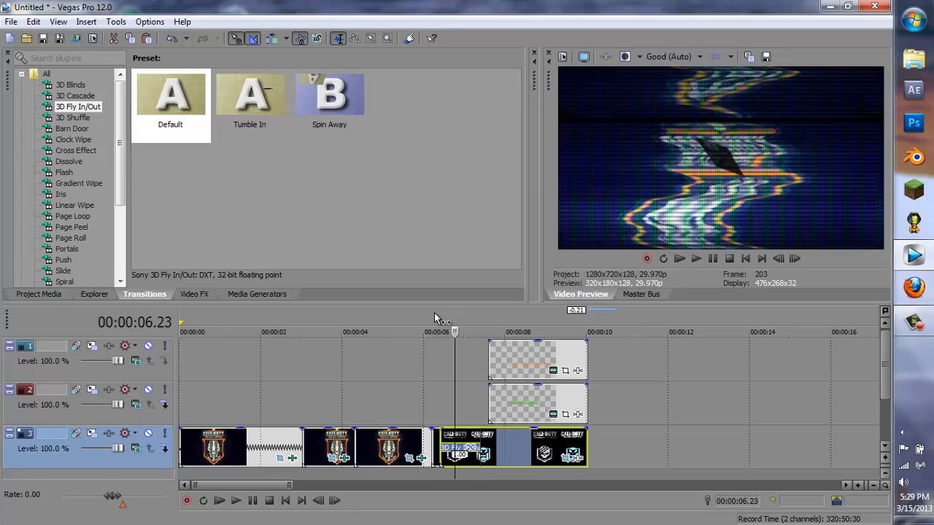
pyautogui.click(434, 312)
# Move the emblem clip and both text events one second later on the timeline
pyautogui.moveTo(520, 446); pyautogui.dragTo(557, 449)
pyautogui.moveTo(540, 395); pyautogui.dragTo(584, 395)
pyautogui.moveTo(531, 362); pyautogui.dragTo(572, 362)
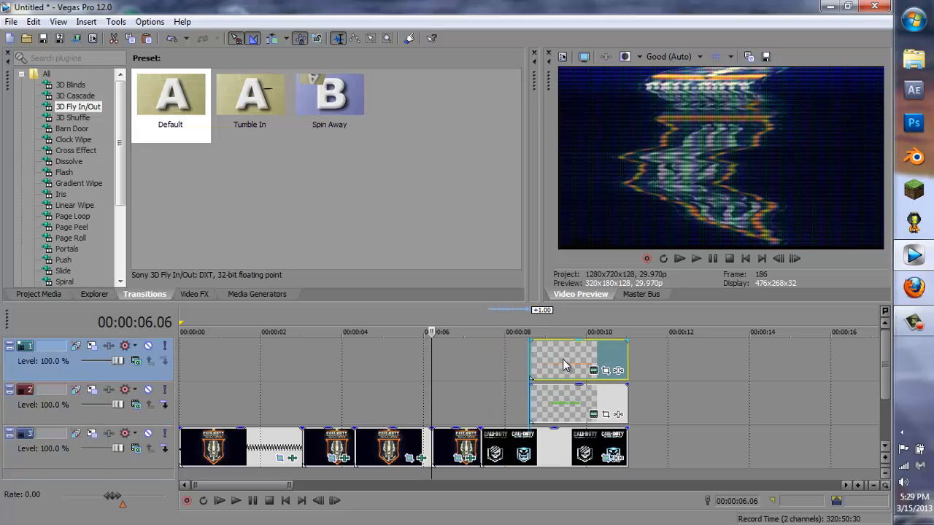
# Try the Tumble In preset of 3D Fly In/Out at the start of the emblem clip and scrub through it
pyautogui.click(85, 127)
pyautogui.click(85, 119)
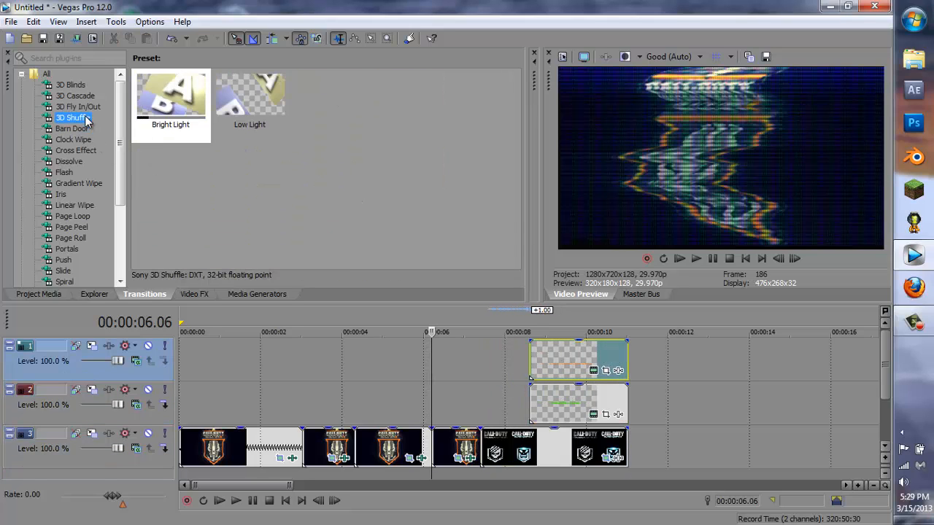
pyautogui.click(86, 111)
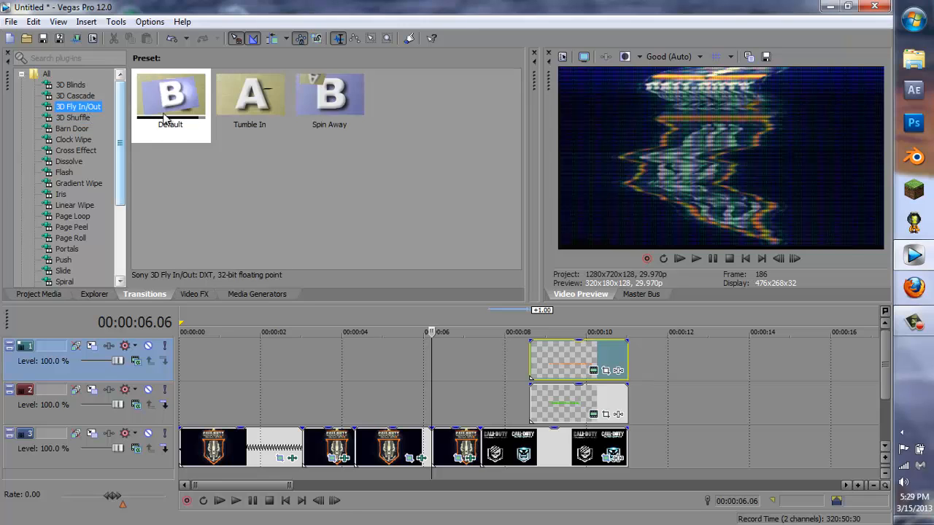
pyautogui.moveTo(290, 101); pyautogui.dragTo(484, 437)
pyautogui.click(511, 25)
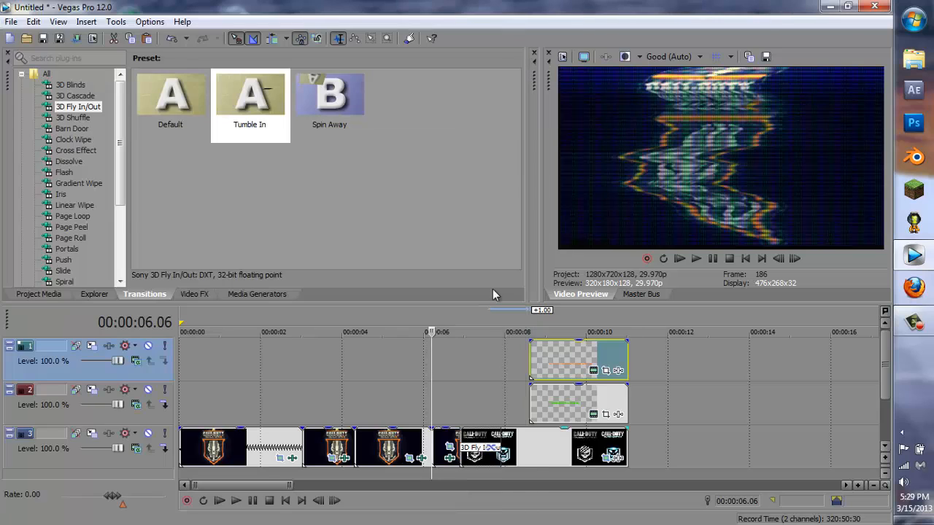
pyautogui.click(455, 311)
pyautogui.click(459, 312)
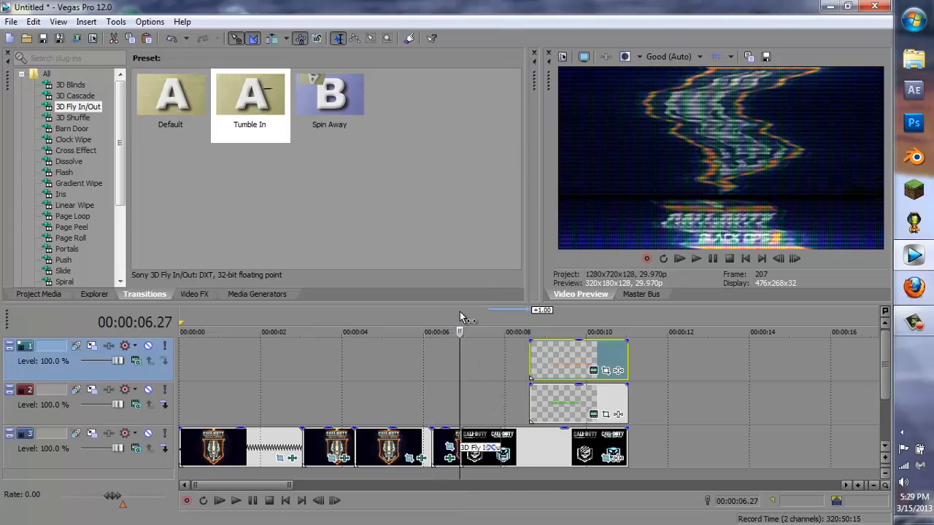
pyautogui.moveTo(468, 313); pyautogui.dragTo(501, 319)
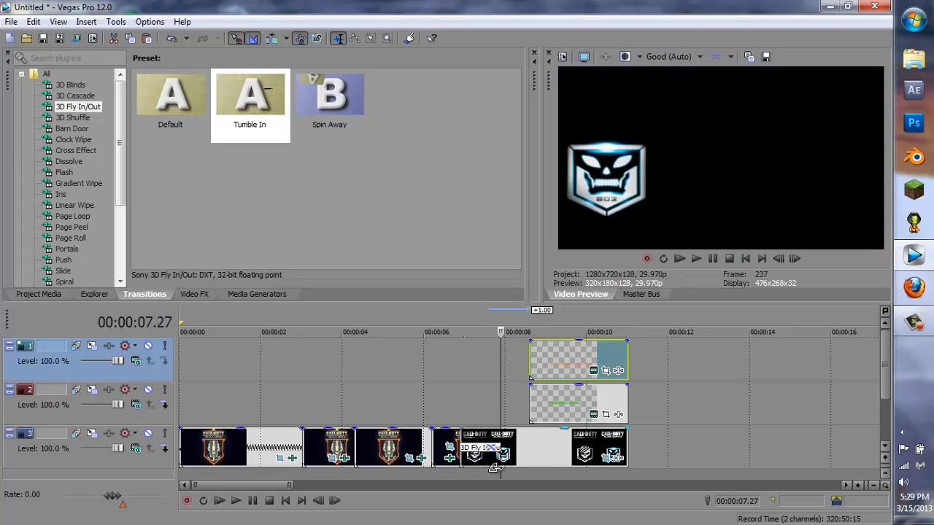
# Shift the emblem clip and both text events another second later, and place the playhead at 00:00:07.10
pyautogui.moveTo(532, 446); pyautogui.dragTo(578, 437)
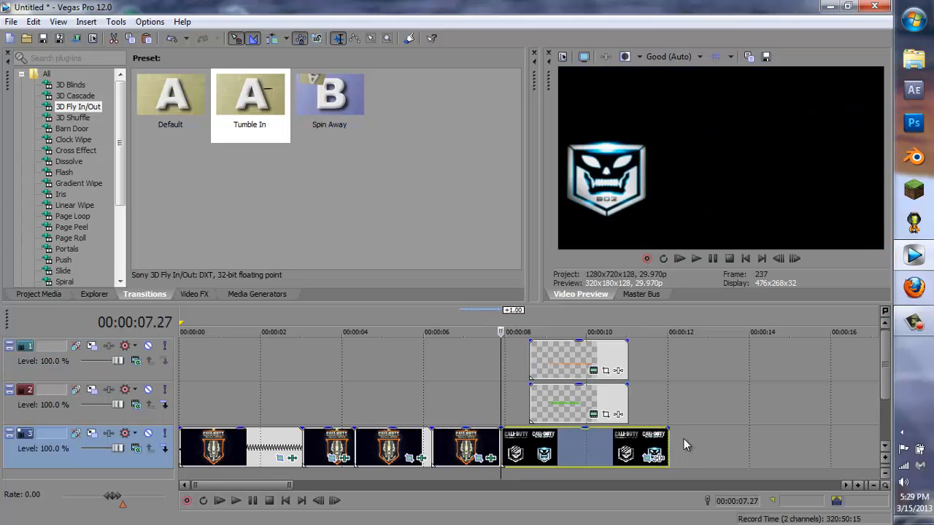
pyautogui.moveTo(574, 403); pyautogui.dragTo(614, 410)
pyautogui.moveTo(571, 372); pyautogui.dragTo(612, 372)
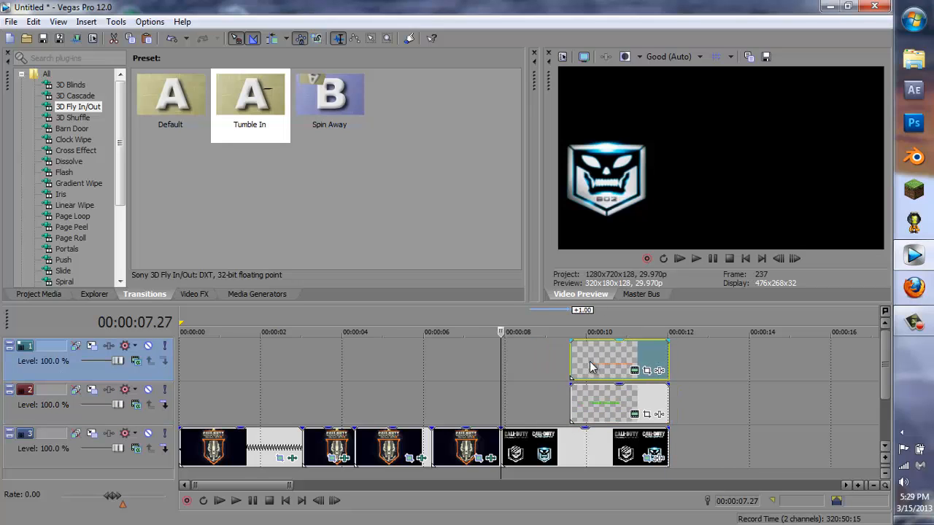
pyautogui.click(478, 401)
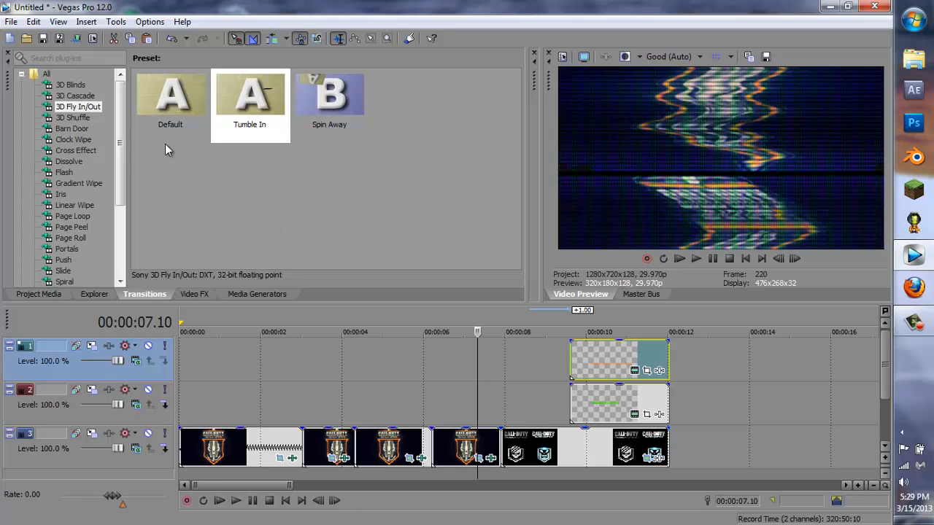
# Compare the presets of the 3D Shuffle, Barn Door, Clock Wipe, Cross Effect, Dissolve, Gradient Wipe and 3D Blinds transitions
pyautogui.click(86, 119)
pyautogui.click(82, 130)
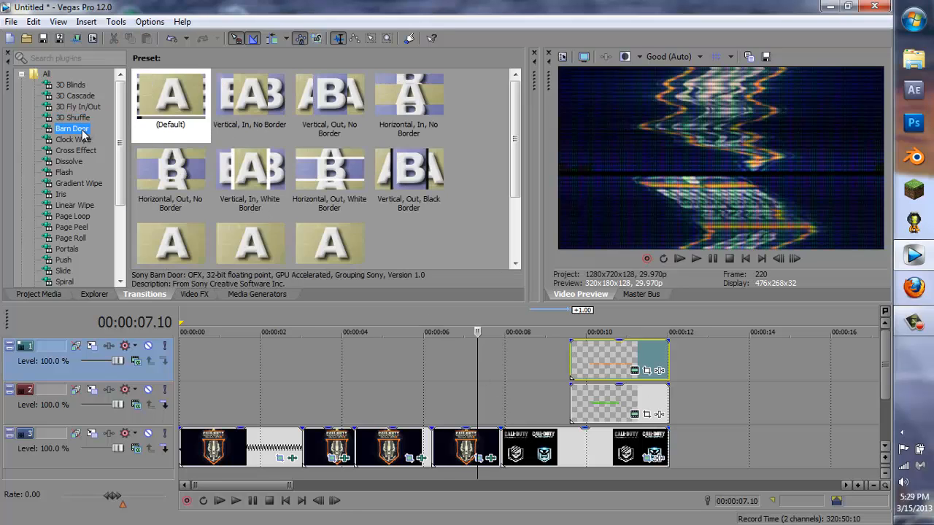
pyautogui.click(81, 139)
pyautogui.click(79, 151)
pyautogui.click(78, 161)
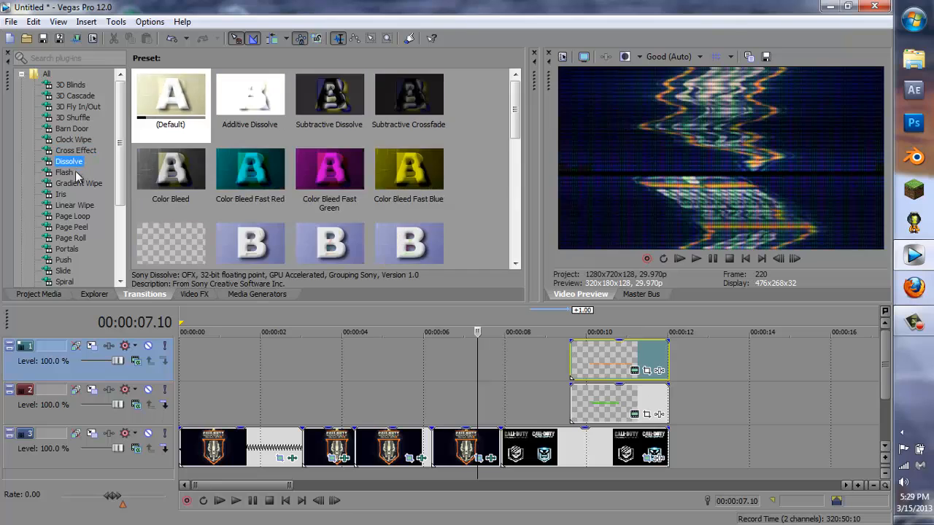
pyautogui.click(77, 184)
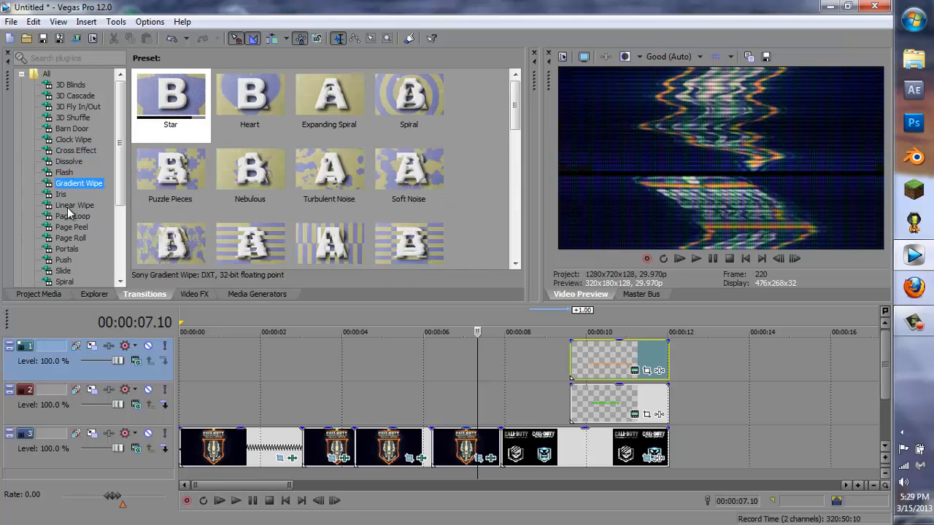
pyautogui.click(80, 86)
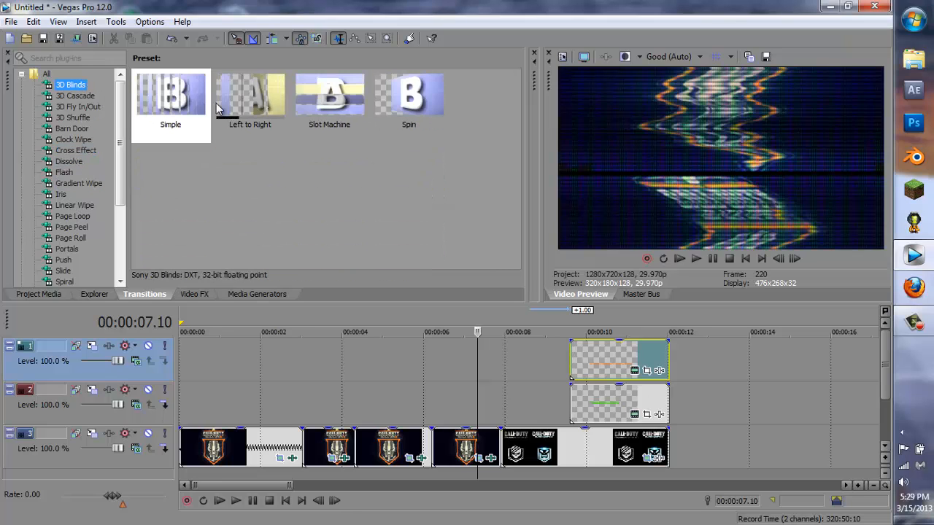
# Apply the Top to Bottom preset of the 3D Cascade transition to the start of the emblem clip, keeping its default settings
pyautogui.click(67, 98)
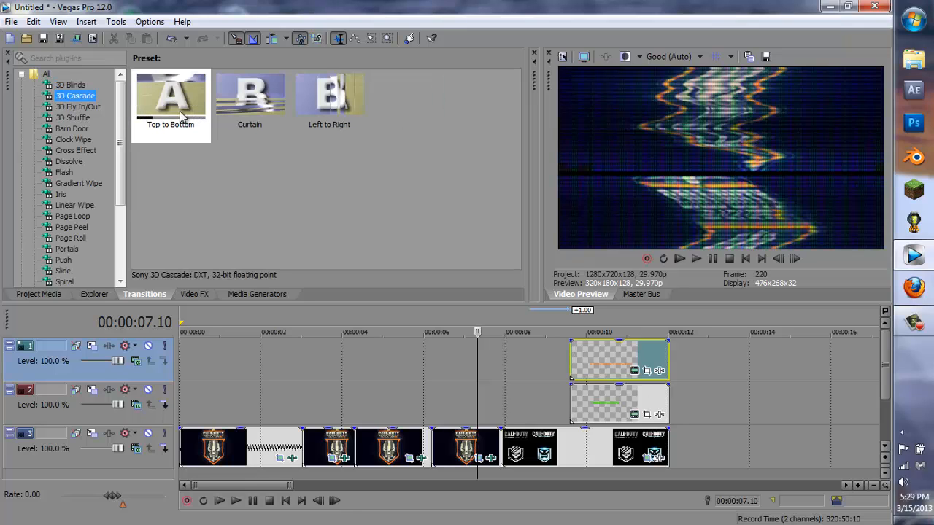
pyautogui.moveTo(183, 116); pyautogui.dragTo(511, 448)
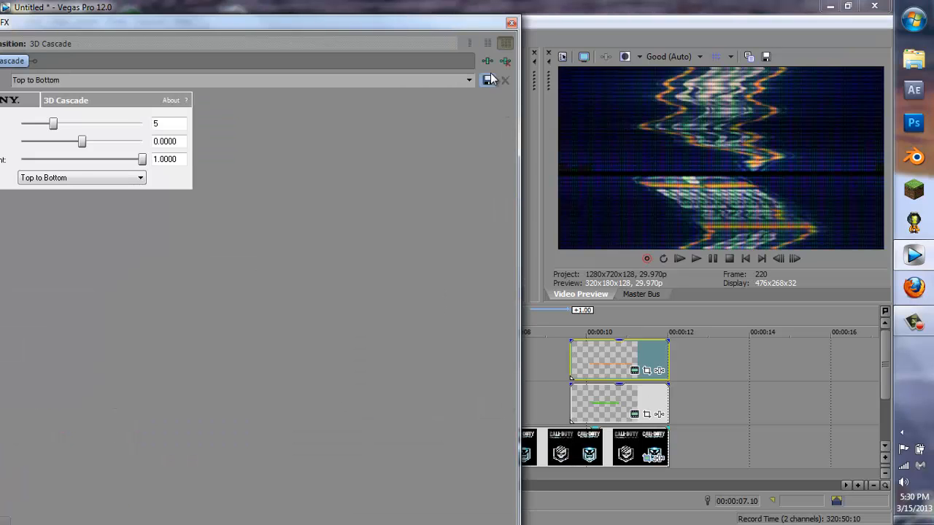
pyautogui.click(511, 23)
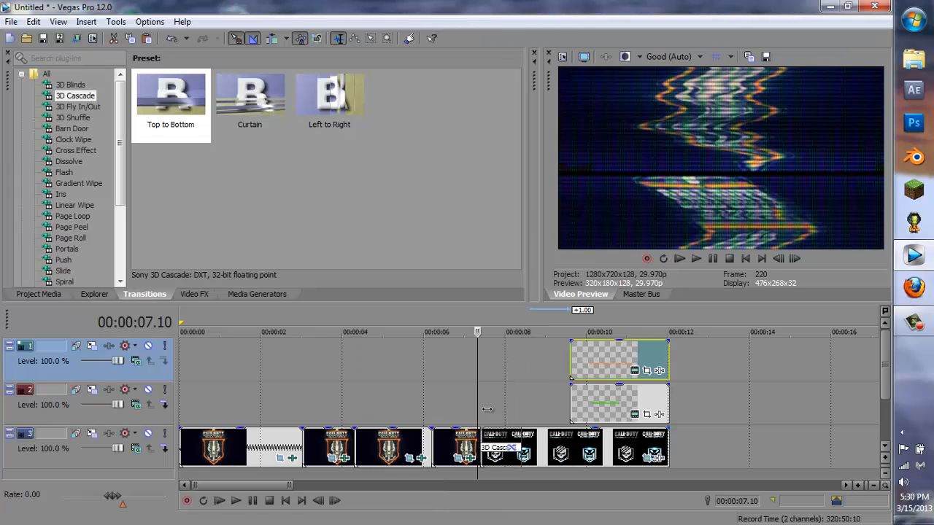
# Play back the 3D Cascade transition and return the playhead to 00:00:07.12 at the start of the emblem clip
pyautogui.click(251, 502)
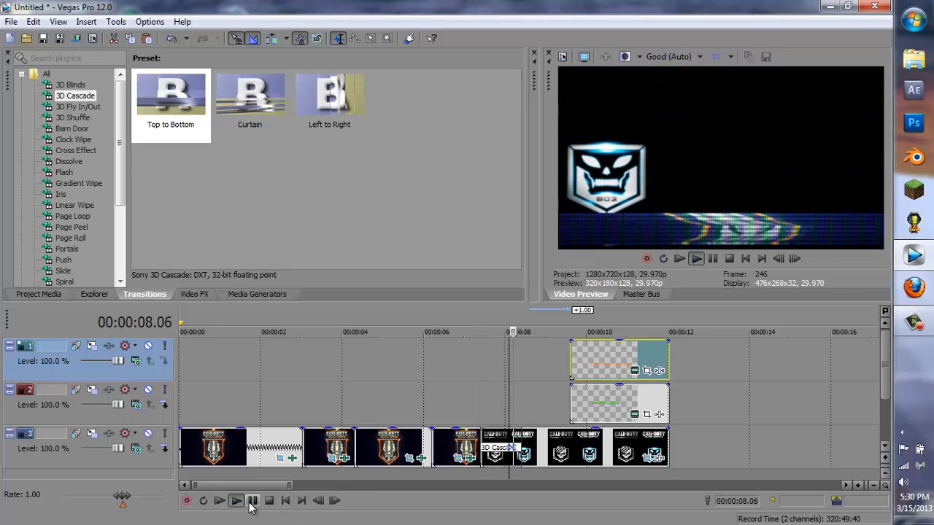
pyautogui.click(252, 501)
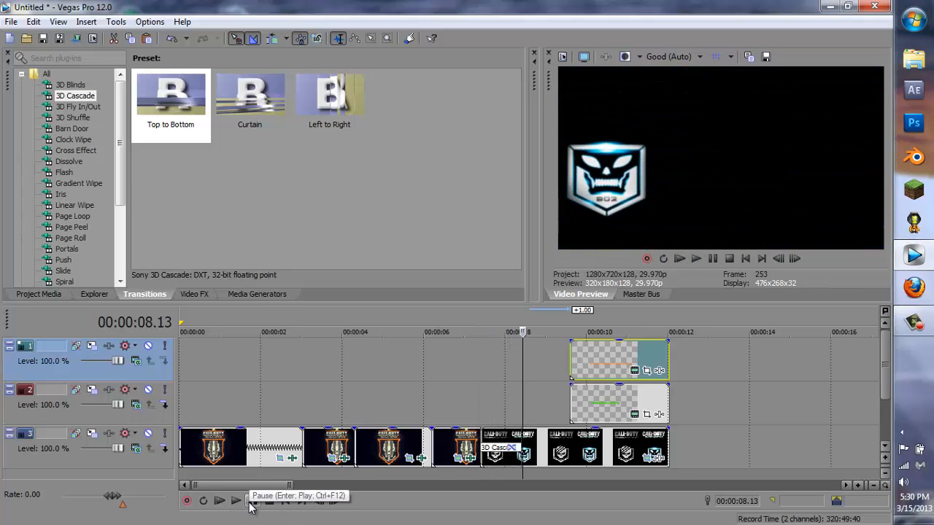
pyautogui.click(510, 392)
pyautogui.moveTo(509, 393); pyautogui.dragTo(480, 412)
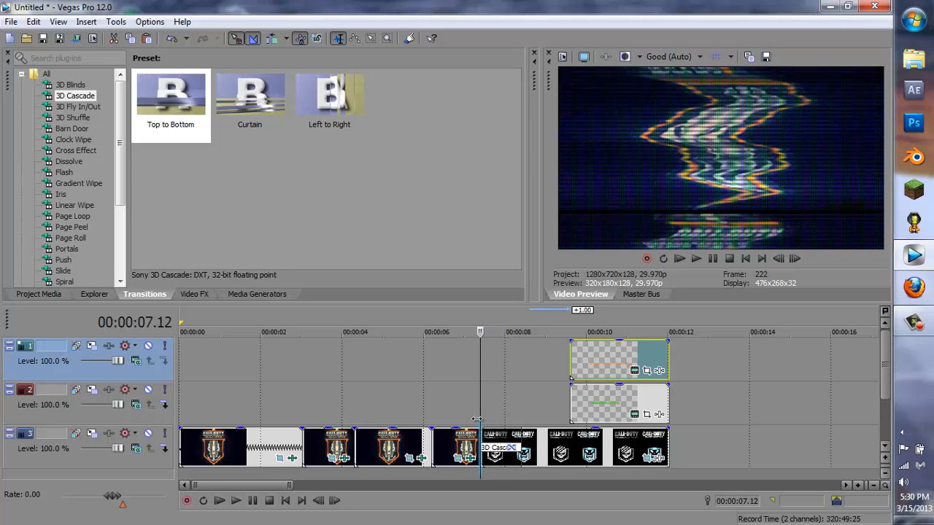
# Select the emblem clip's time range and scrub through the transition, leaving the playhead at 00:00:08.19
pyautogui.click(589, 450)
pyautogui.doubleClick(590, 450)
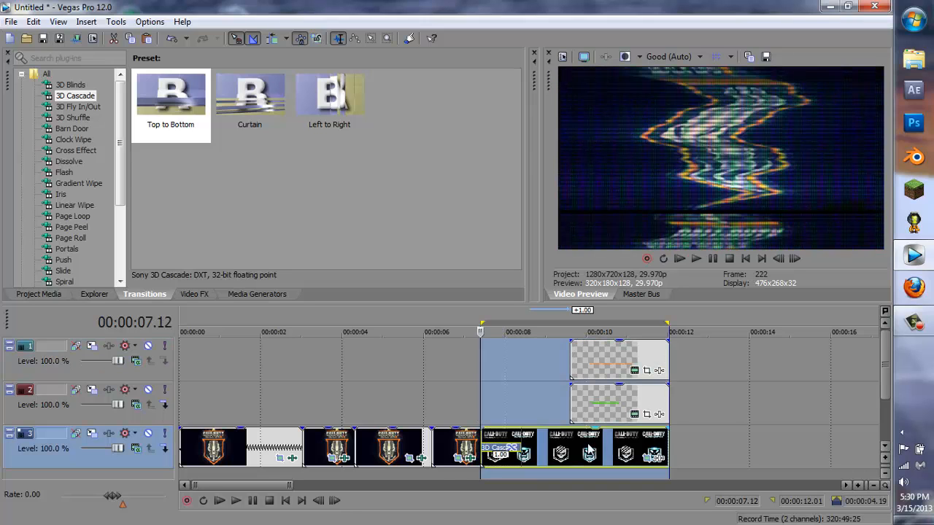
pyautogui.click(484, 386)
pyautogui.moveTo(480, 379); pyautogui.dragTo(507, 384)
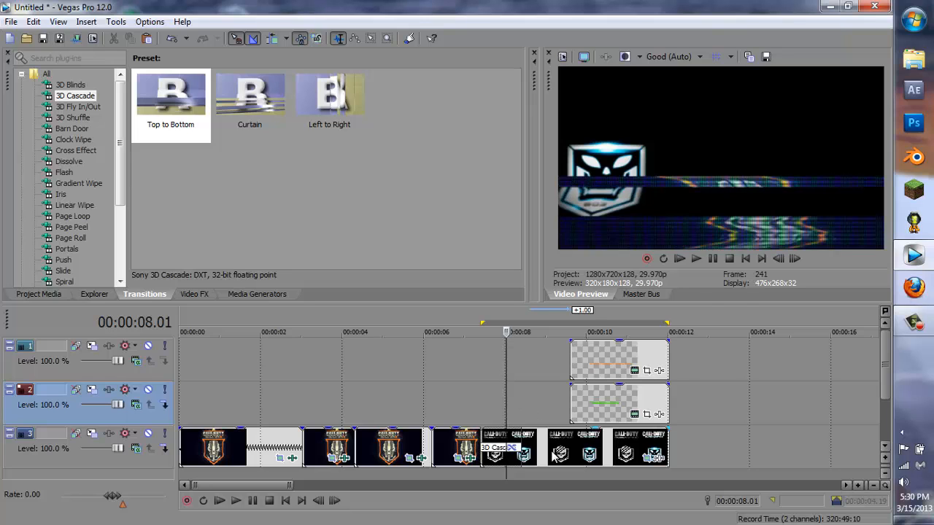
pyautogui.rightClick(552, 454)
pyautogui.click(530, 396)
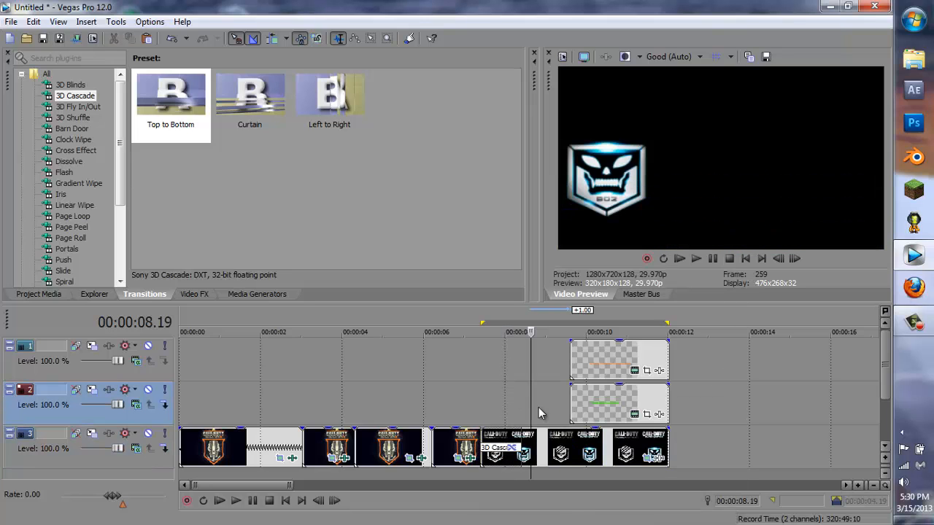
# Check the emblem clip's Pan/Crop framing without changing it, and show the media files on the Desktop
pyautogui.click(647, 458)
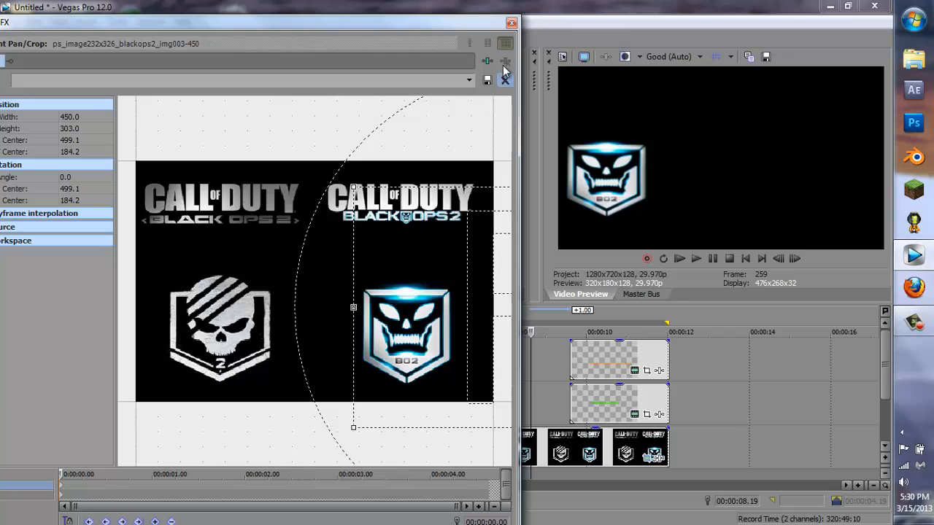
pyautogui.click(512, 24)
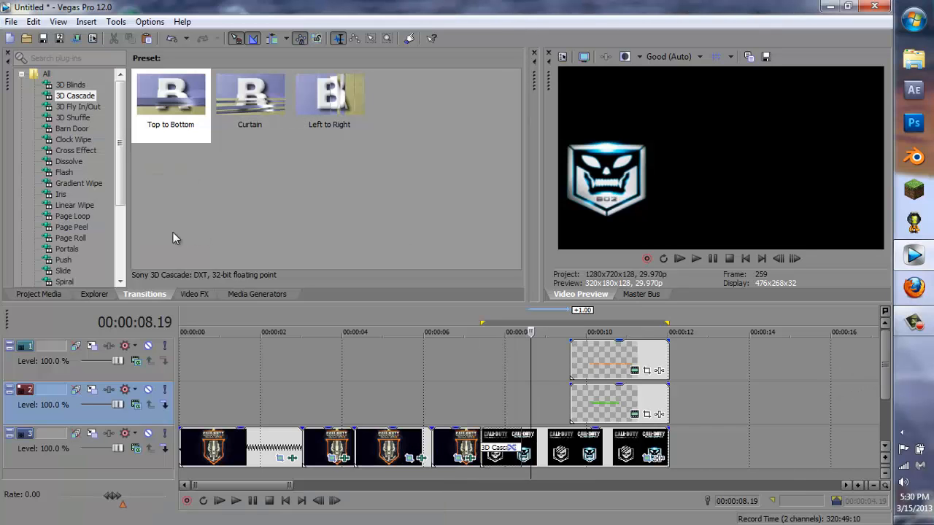
pyautogui.click(194, 294)
pyautogui.click(95, 294)
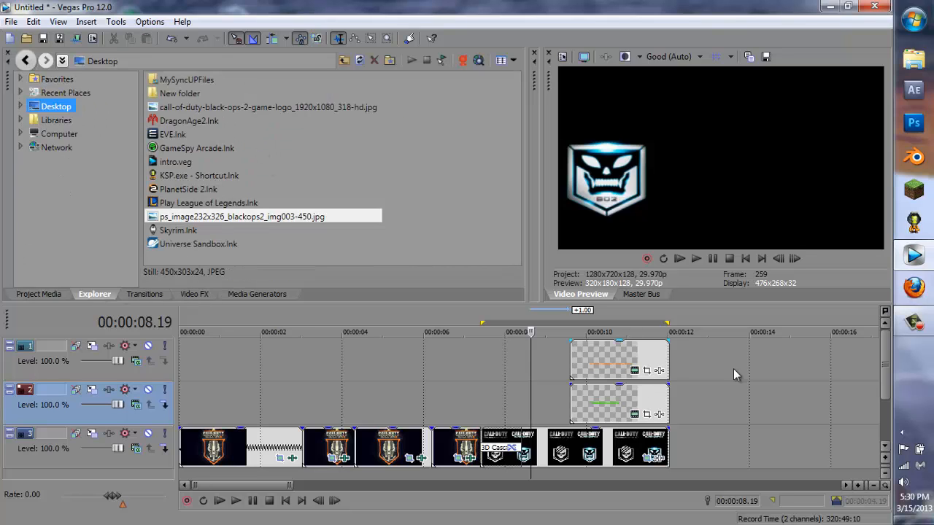
# Switch to Firefox and search Google Images for "steel background"
pyautogui.click(927, 288)
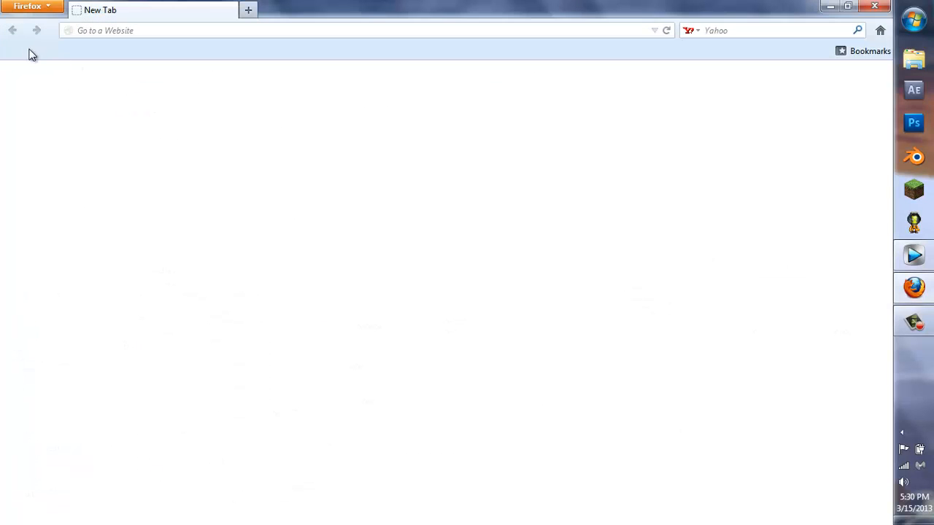
pyautogui.click(29, 53)
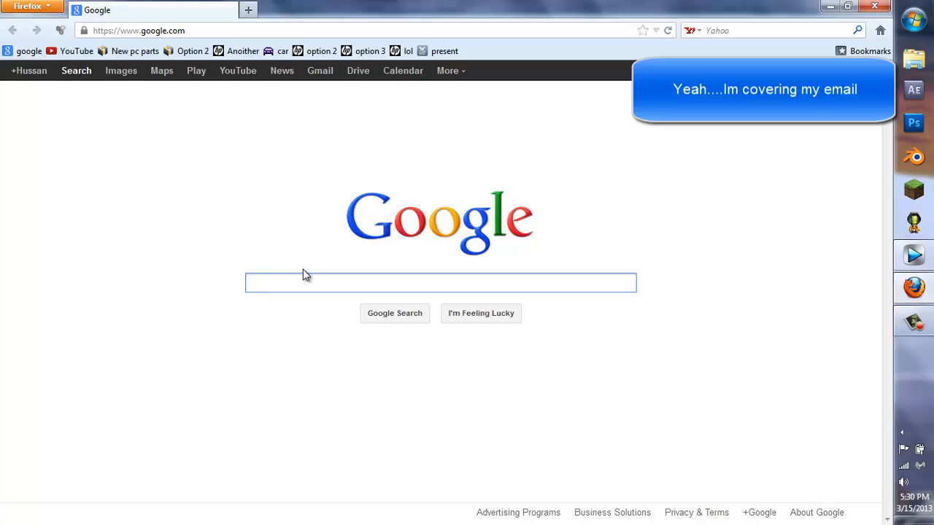
pyautogui.click(122, 73)
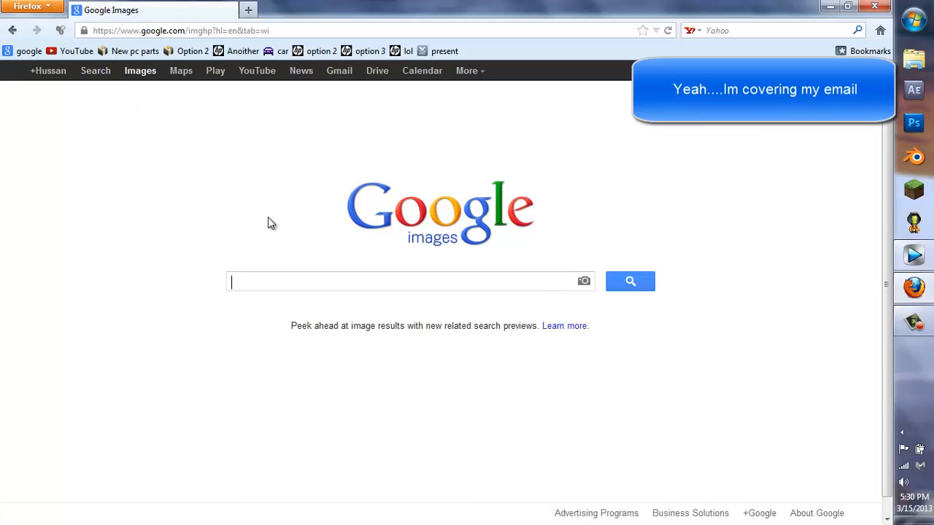
pyautogui.write('steel')
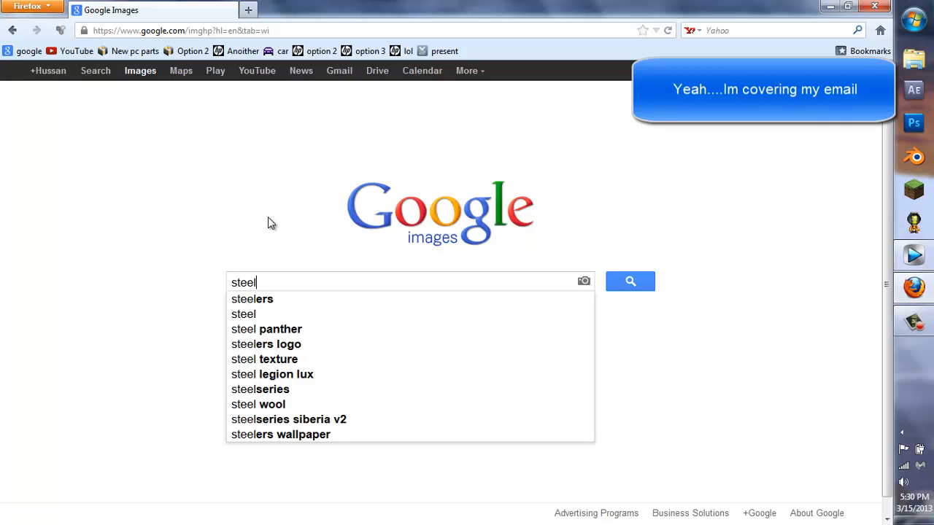
pyautogui.write(' bac')
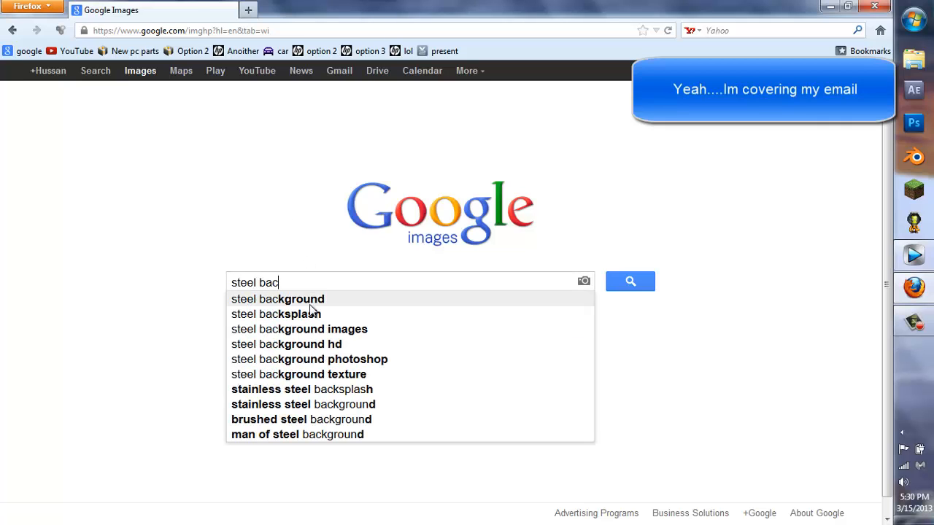
pyautogui.click(310, 305)
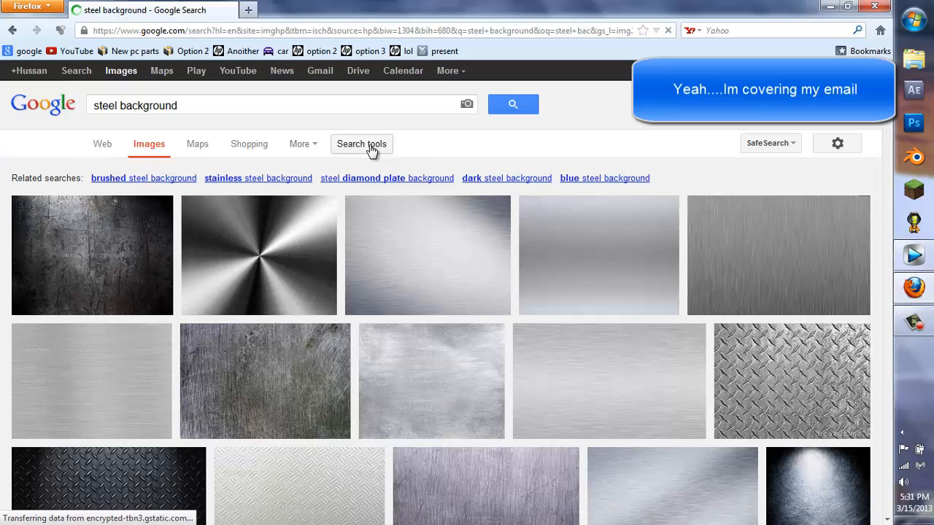
# Limit the image results to Large and open the original 1920 × 1200 dark diamond-plate picture from hdw.eweb4.com
pyautogui.click(360, 143)
pyautogui.click(130, 170)
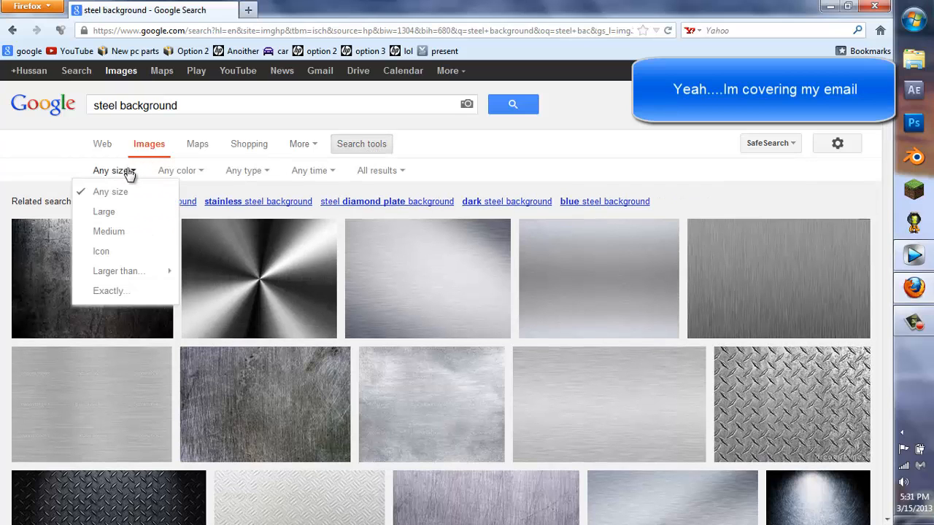
pyautogui.click(109, 216)
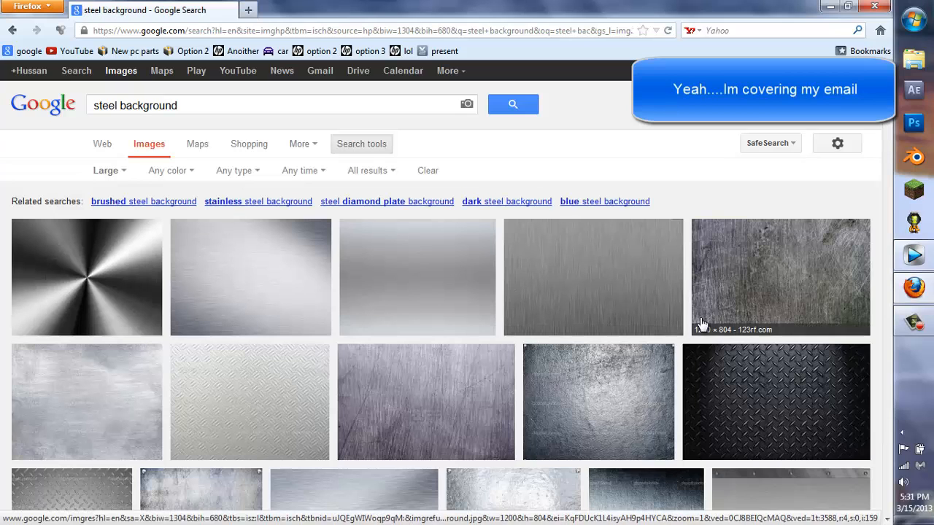
pyautogui.scroll(-4, 743, 309)
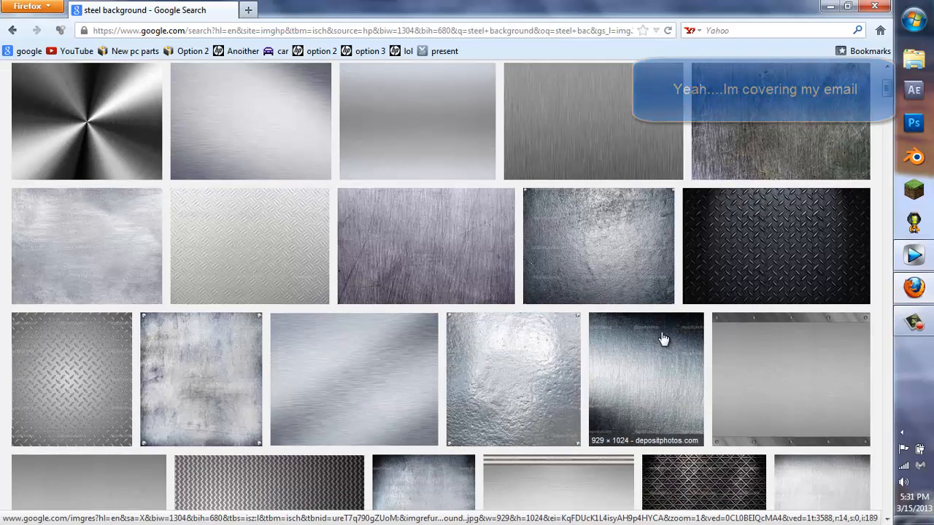
pyautogui.click(727, 240)
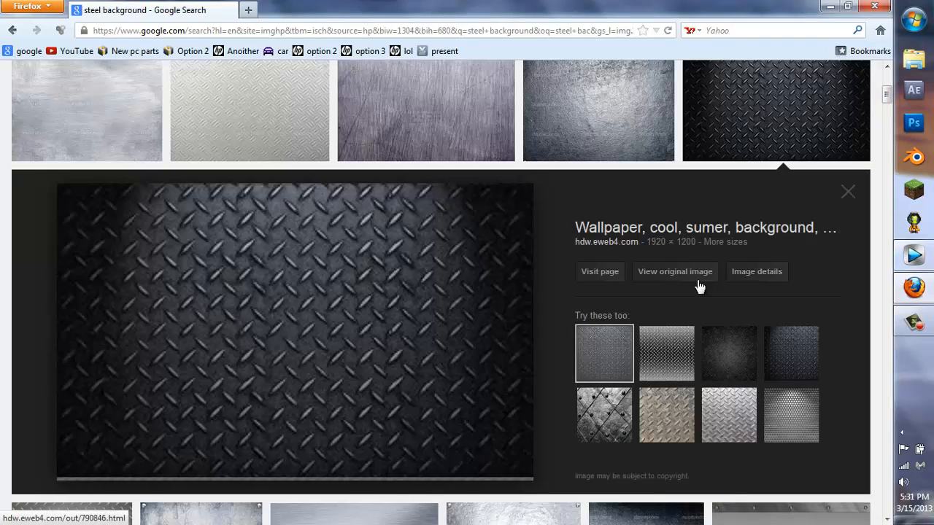
pyautogui.click(673, 275)
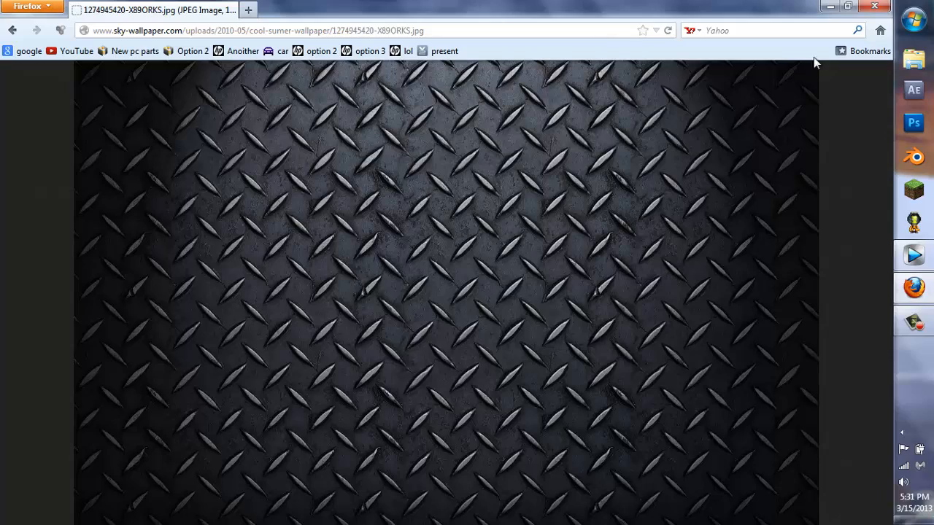
# Shrink the browser window, save the diamond-plate image to the desktop, and close the browser
pyautogui.click(848, 6)
pyautogui.click(830, 7)
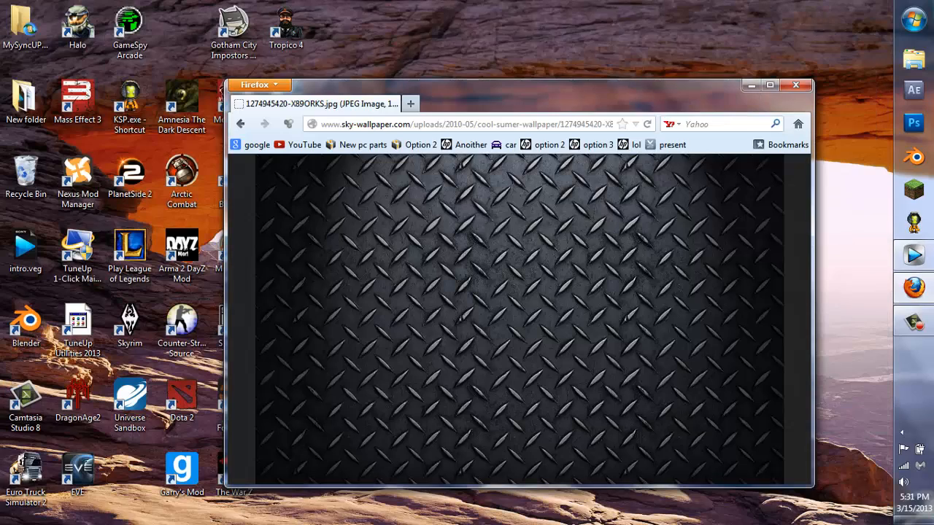
pyautogui.moveTo(612, 210); pyautogui.dragTo(544, 32)
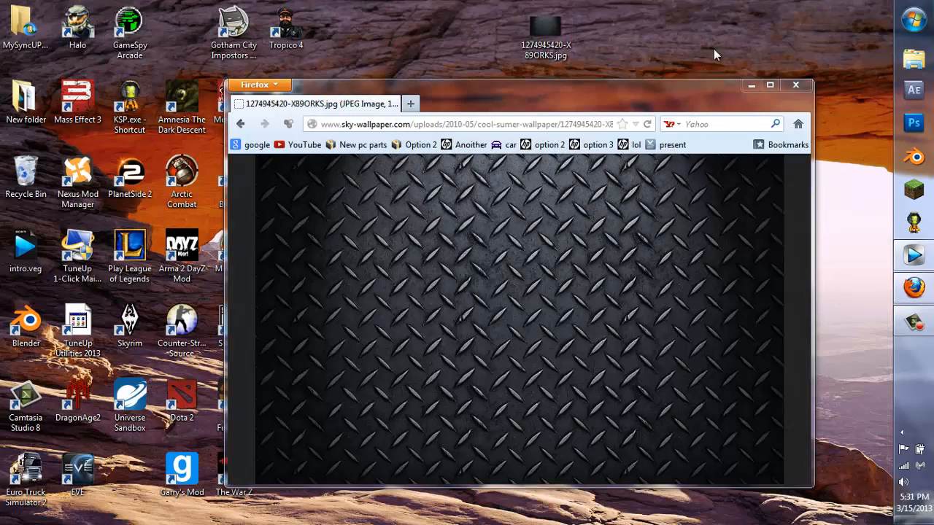
pyautogui.click(796, 86)
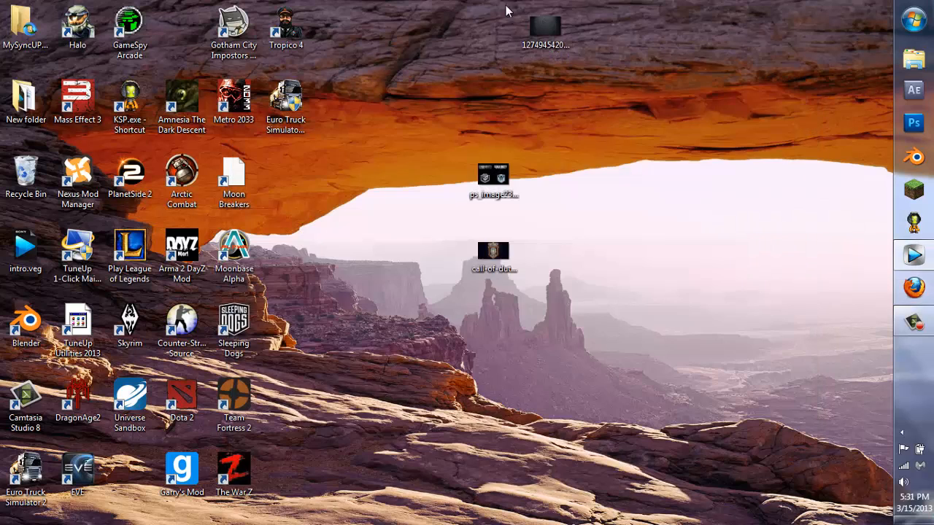
pyautogui.click(564, 35)
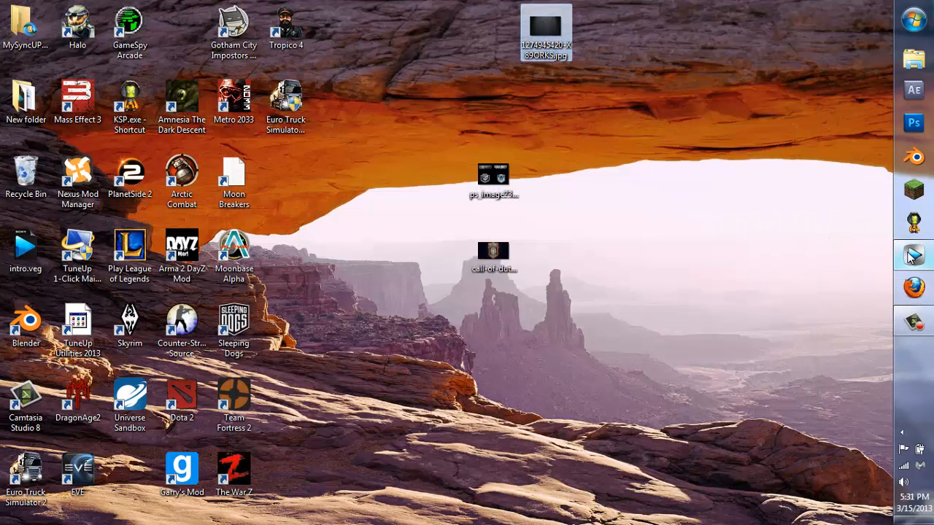
pyautogui.moveTo(910, 254)
pyautogui.click(904, 256)
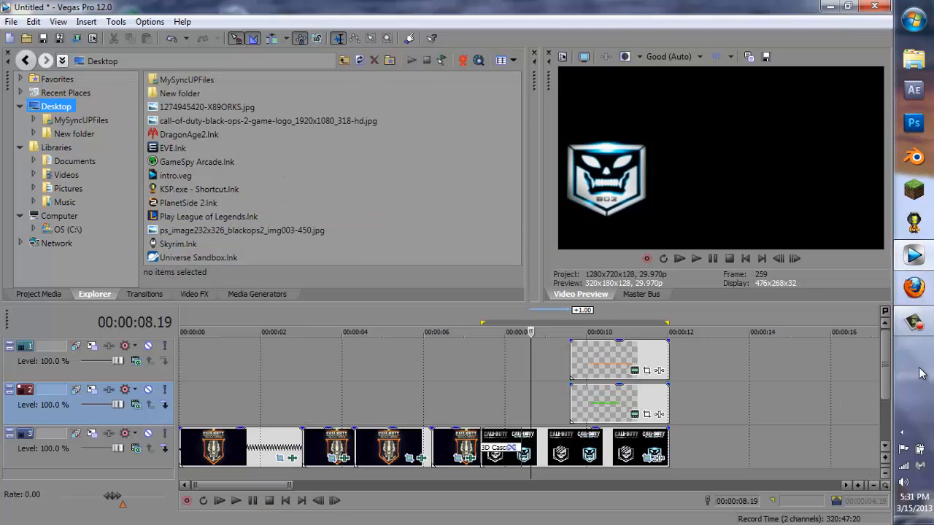
pyautogui.moveTo(884, 367); pyautogui.dragTo(883, 416)
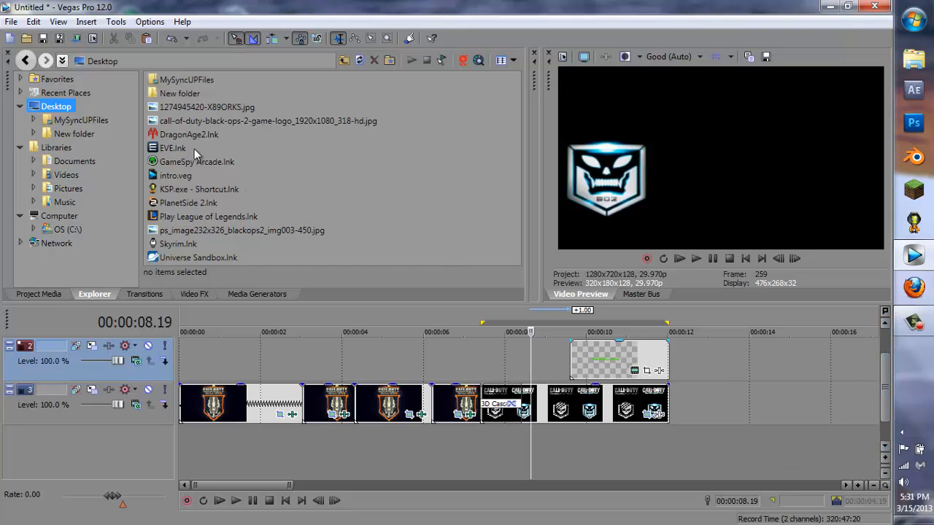
pyautogui.moveTo(213, 107); pyautogui.dragTo(487, 453)
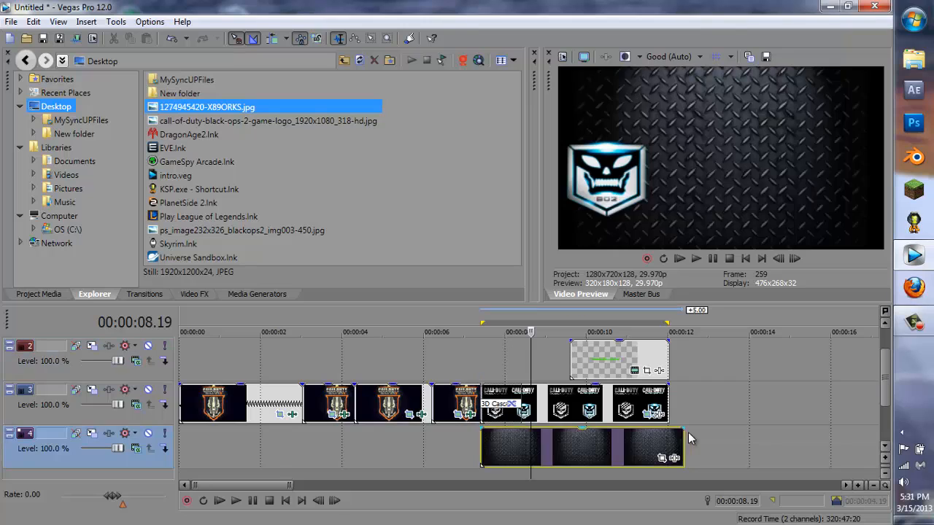
# Trim the end of the steel background clip to match the emblem clip's end, and place the playhead at 00:00:09.04
pyautogui.click(683, 445)
pyautogui.moveTo(682, 445); pyautogui.dragTo(668, 444)
pyautogui.click(550, 325)
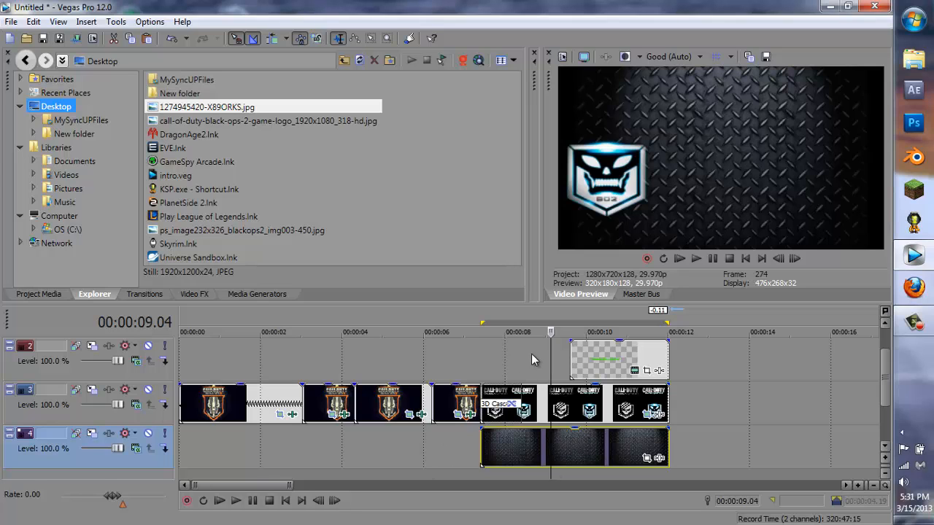
# Place the playhead at 00:00:08.19 and apply the TV Simulator black ops 2 theme preset to the steel background clip
pyautogui.moveTo(545, 349)
pyautogui.mouseDown()
pyautogui.moveTo(483, 352)
pyautogui.moveTo(531, 350)
pyautogui.mouseUp()
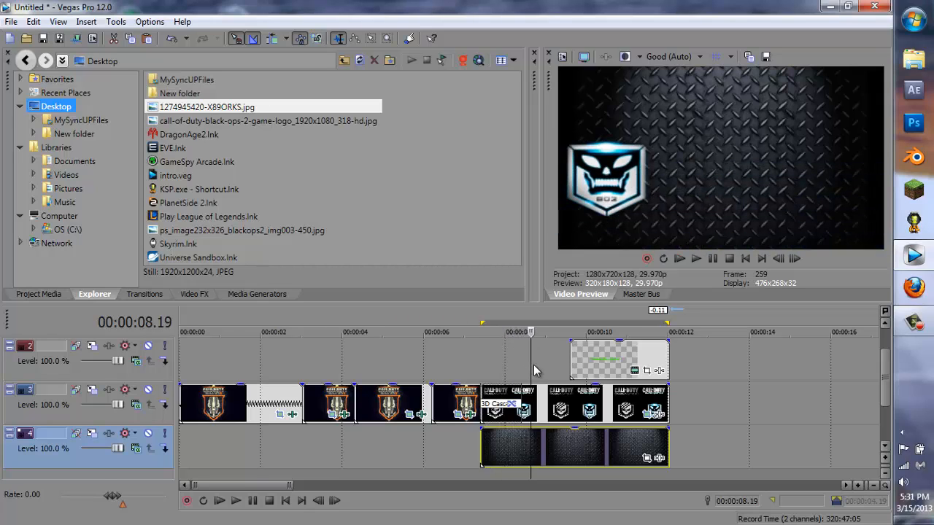
pyautogui.click(197, 294)
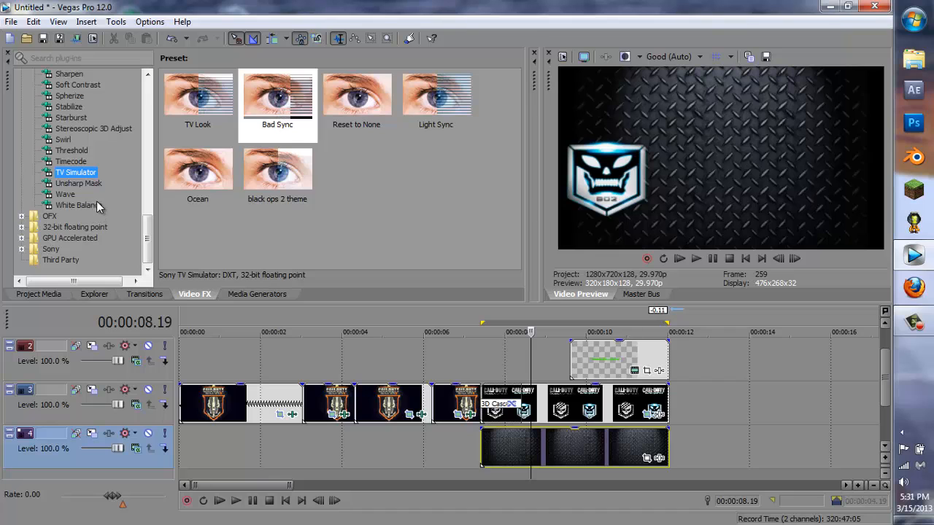
pyautogui.moveTo(277, 175); pyautogui.dragTo(582, 445)
pyautogui.click(512, 24)
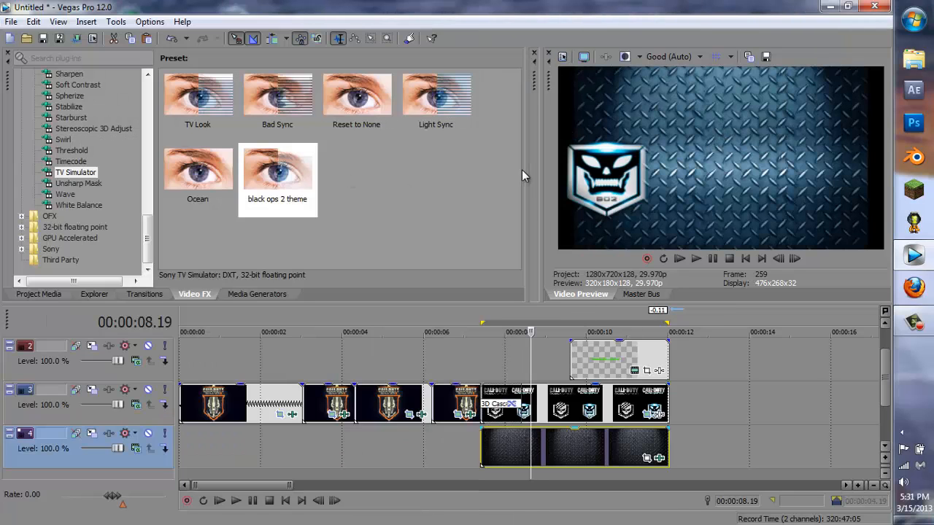
# Turn off Maintain aspect ratio in the properties of the steel background clip
pyautogui.rightClick(606, 452)
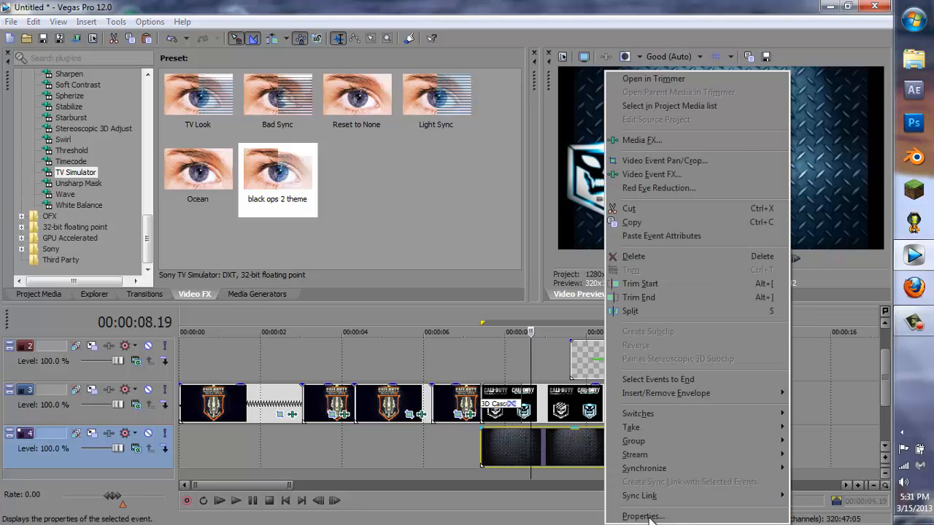
pyautogui.click(639, 498)
pyautogui.click(389, 162)
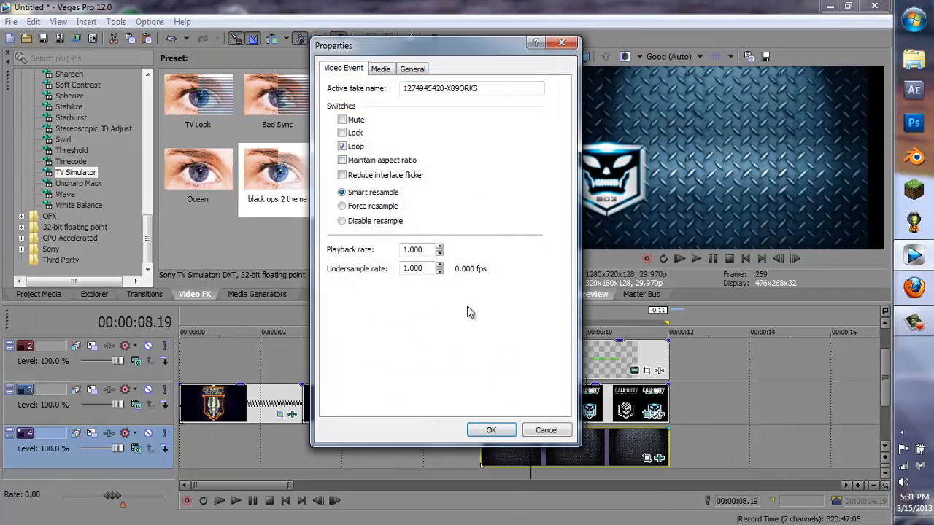
pyautogui.click(491, 430)
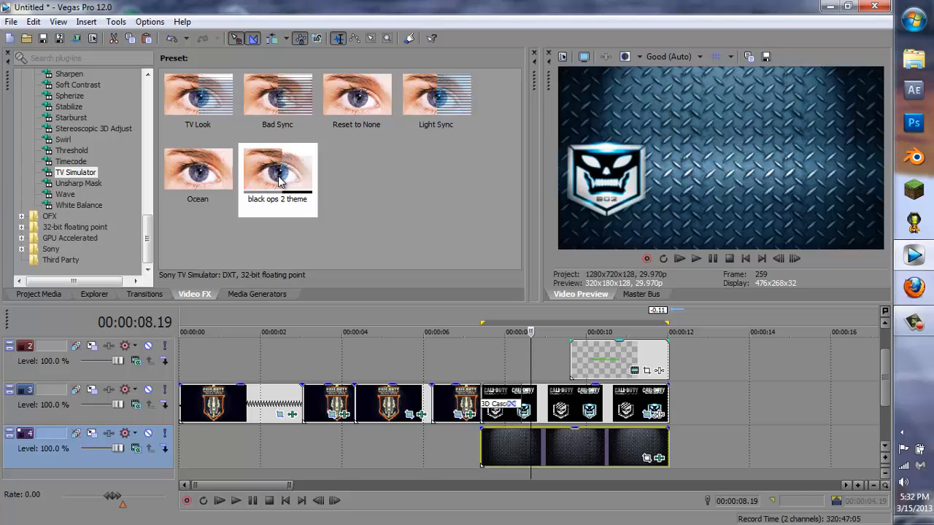
# Apply the TV Simulator black ops 2 theme preset to the emblem clip and play the ending back from 00:00:08.19
pyautogui.moveTo(279, 181); pyautogui.dragTo(569, 397)
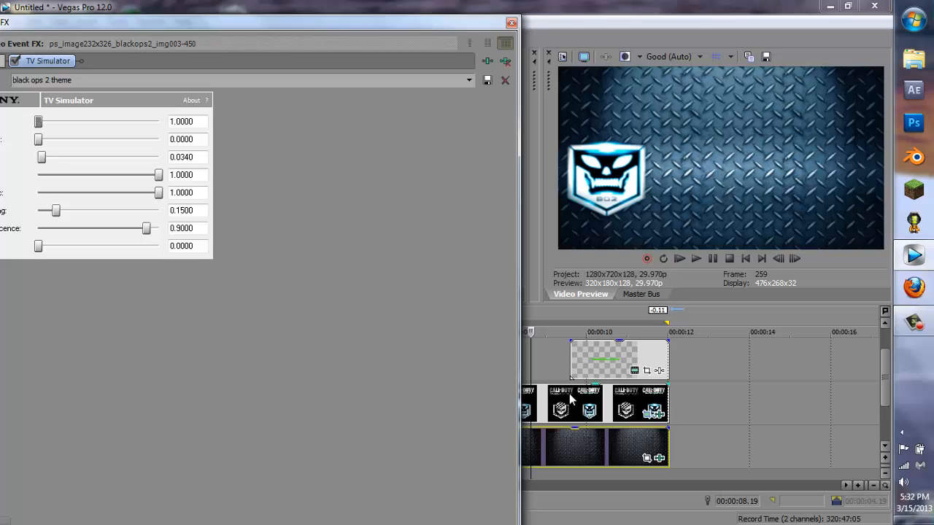
pyautogui.click(514, 24)
pyautogui.scroll(6, 846, 408)
pyautogui.scroll(-5, 862, 402)
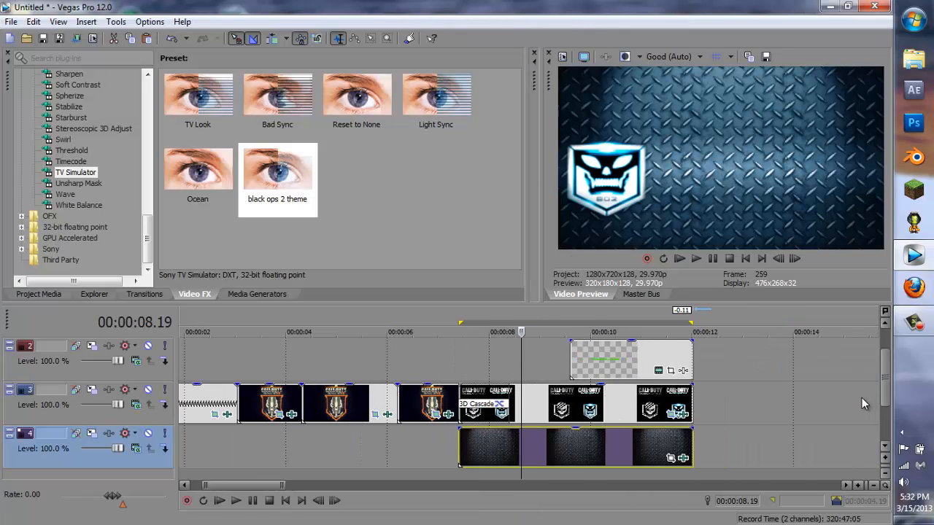
pyautogui.moveTo(219, 488); pyautogui.dragTo(225, 488)
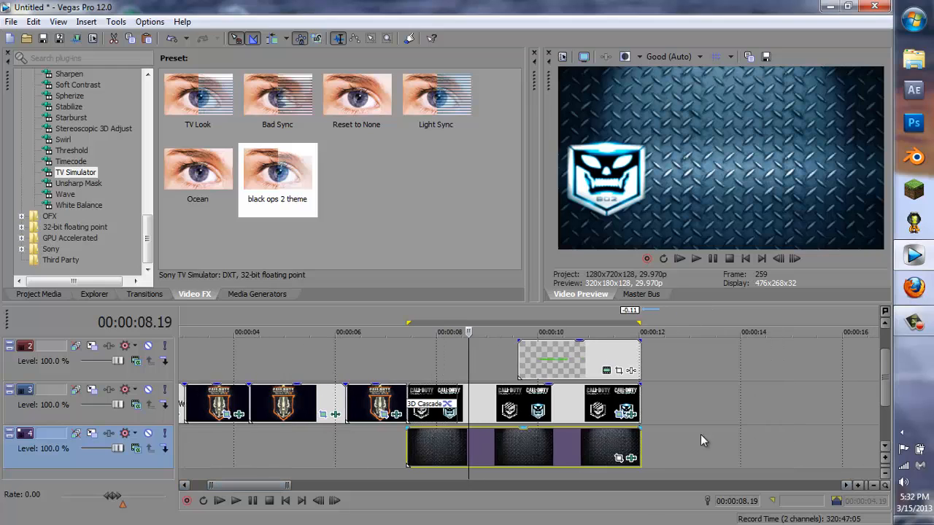
pyautogui.moveTo(888, 381); pyautogui.dragTo(886, 364)
pyautogui.press('space')
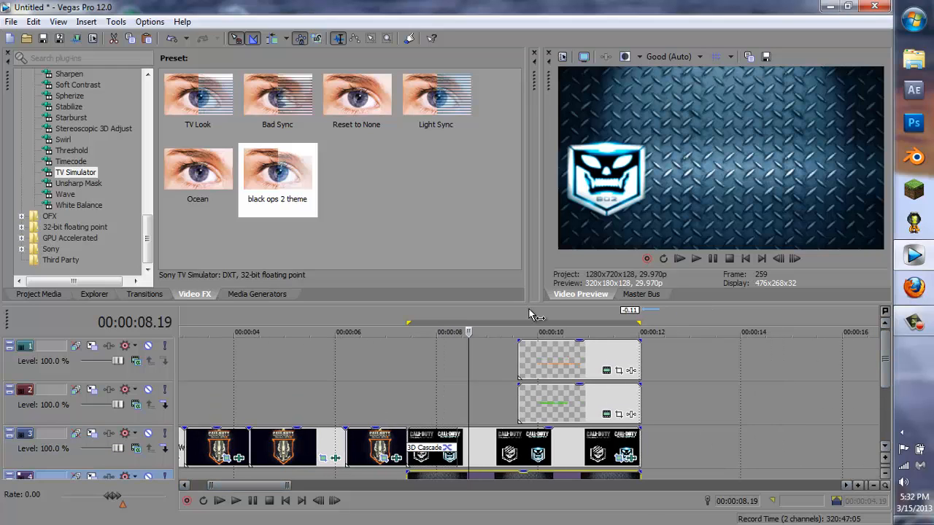
pyautogui.press('space')
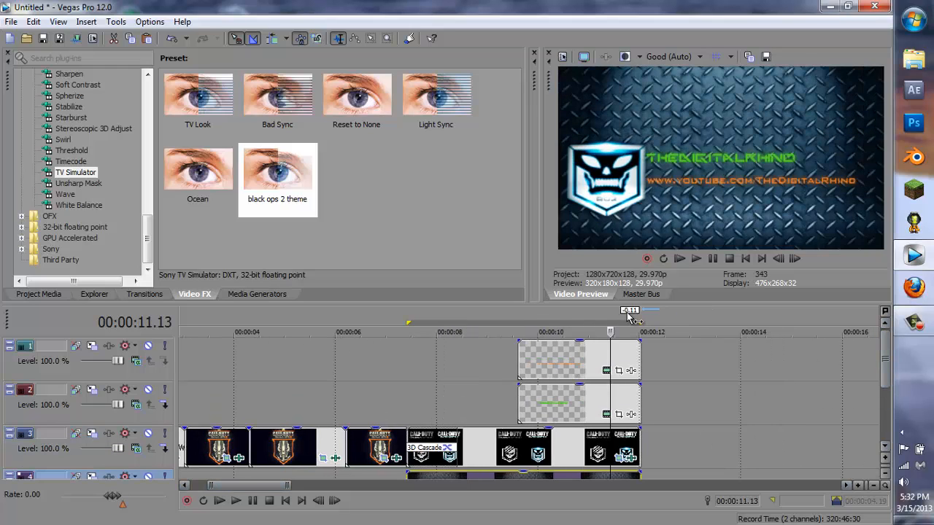
# Trim the emblem clip's start to about 00:00:09, clear of the preceding logo clip, and place the playhead at 00:00:08.24
pyautogui.click(498, 313)
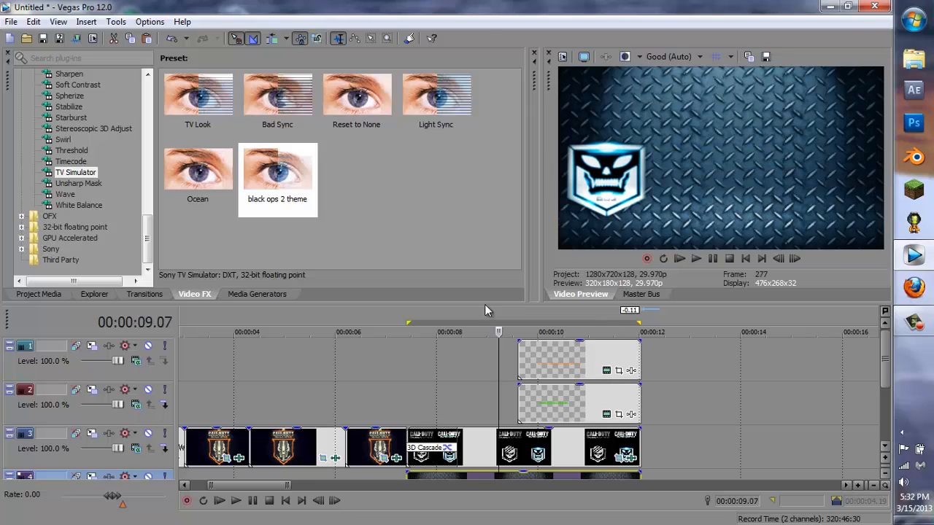
pyautogui.click(449, 318)
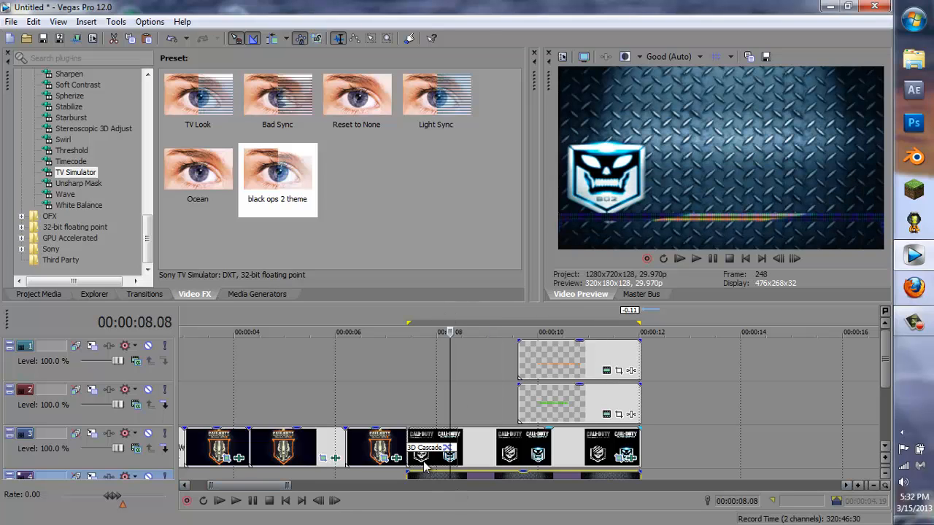
pyautogui.moveTo(405, 448); pyautogui.dragTo(489, 441)
pyautogui.click(447, 376)
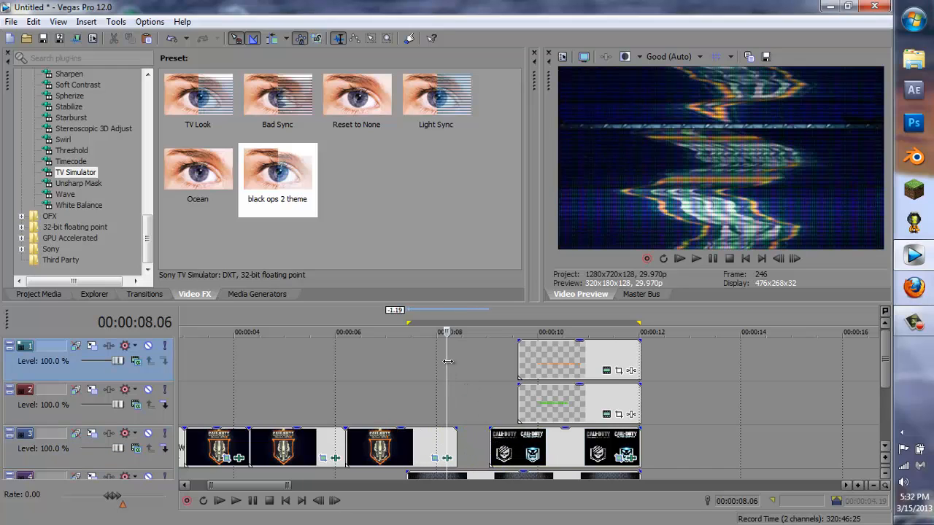
pyautogui.moveTo(447, 362); pyautogui.dragTo(477, 362)
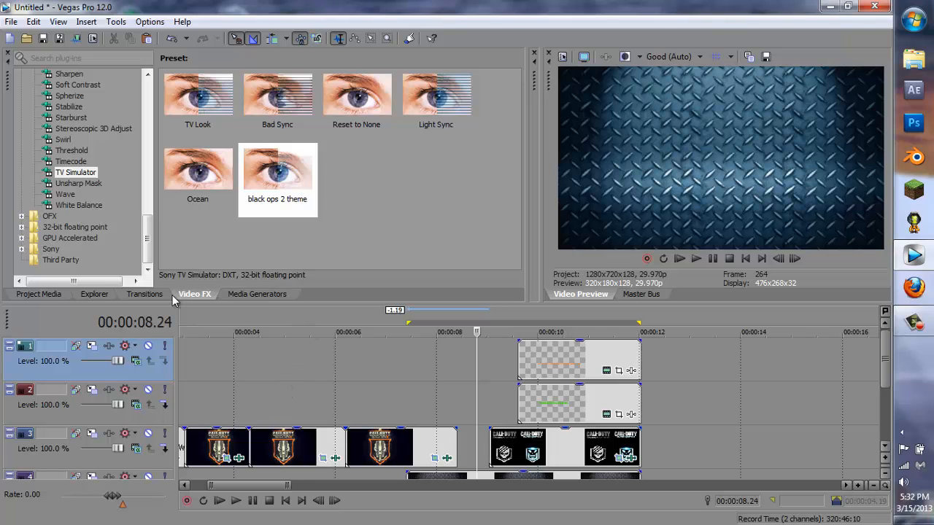
# Add the Default 3D Fly In/Out transition to the start of the emblem clip
pyautogui.click(135, 294)
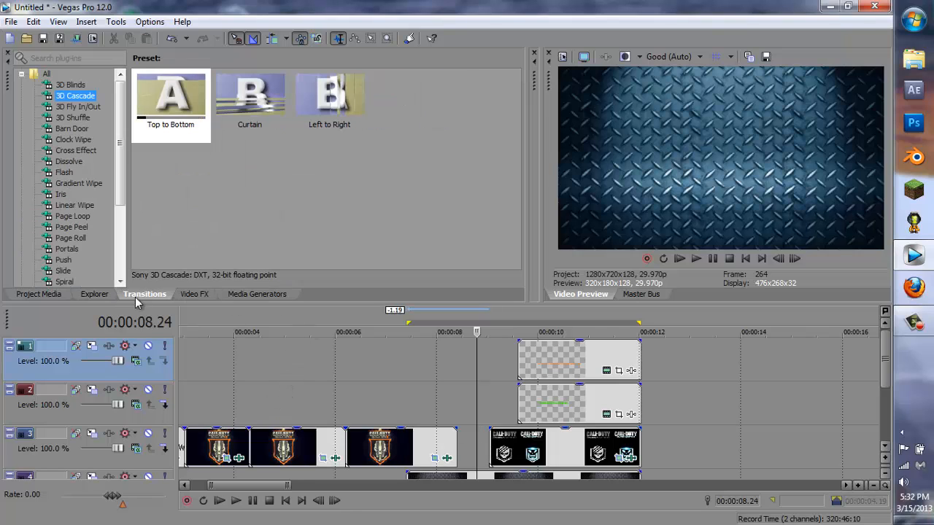
pyautogui.click(73, 108)
pyautogui.moveTo(170, 99); pyautogui.dragTo(282, 143)
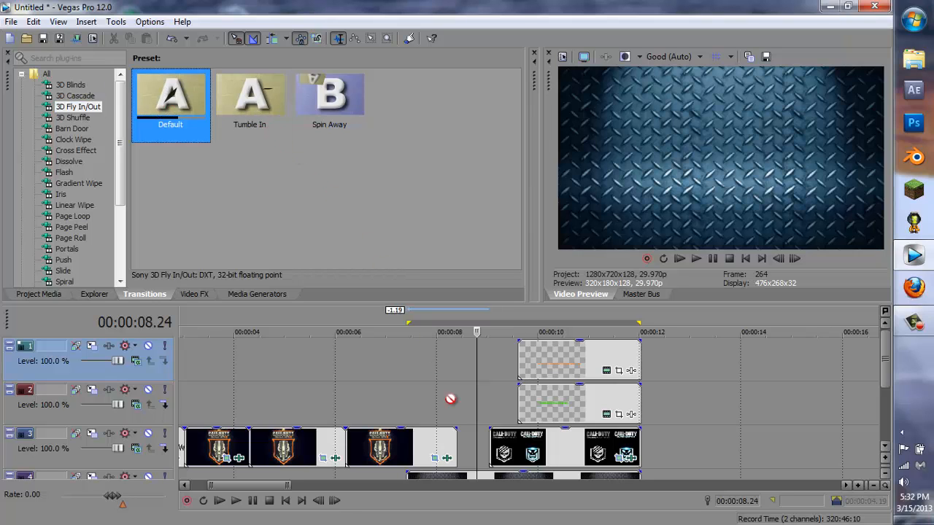
pyautogui.moveTo(450, 399); pyautogui.dragTo(490, 450)
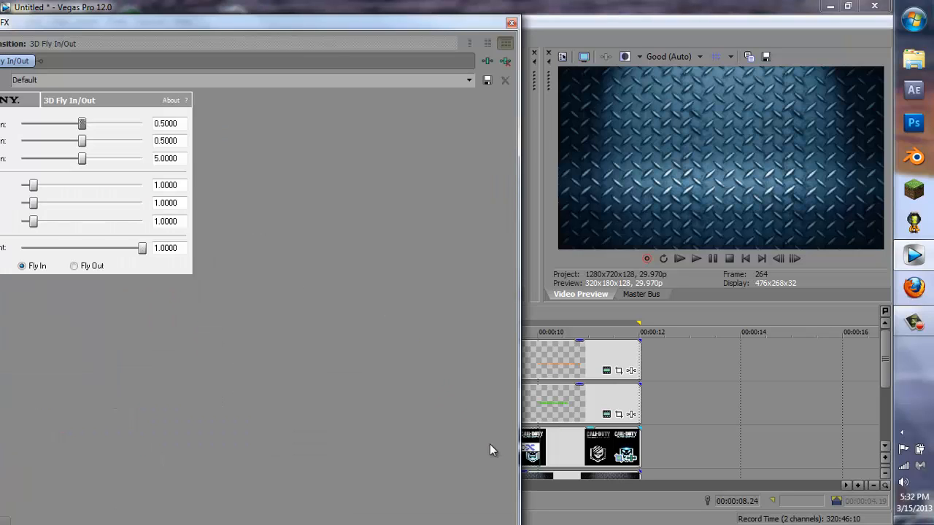
pyautogui.click(511, 26)
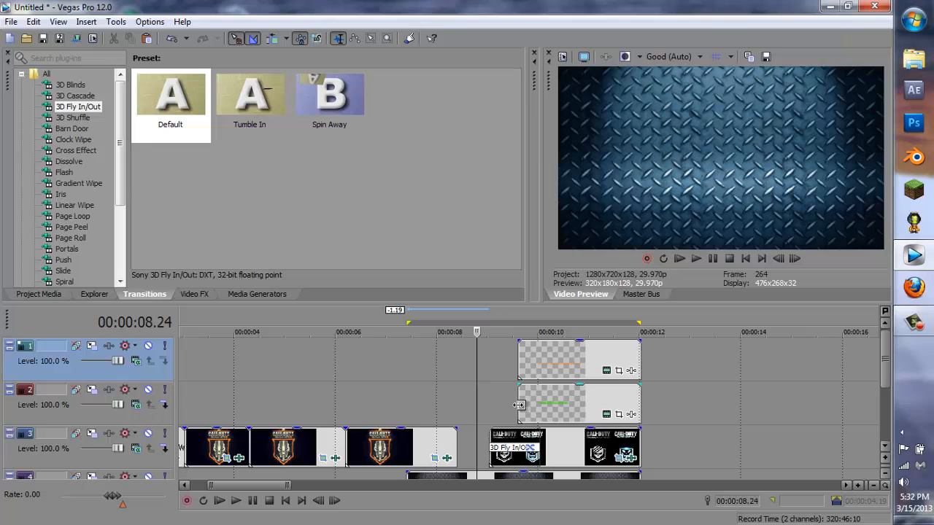
# Trim the starts of the green title and orange address clips to about 00:00:10 and play back the ending
pyautogui.moveTo(518, 405); pyautogui.dragTo(539, 405)
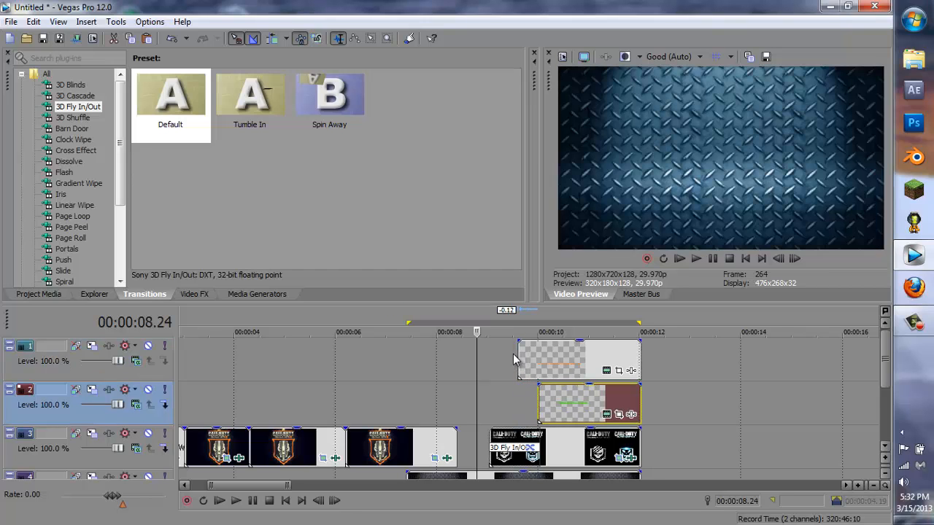
pyautogui.moveTo(514, 359); pyautogui.dragTo(538, 360)
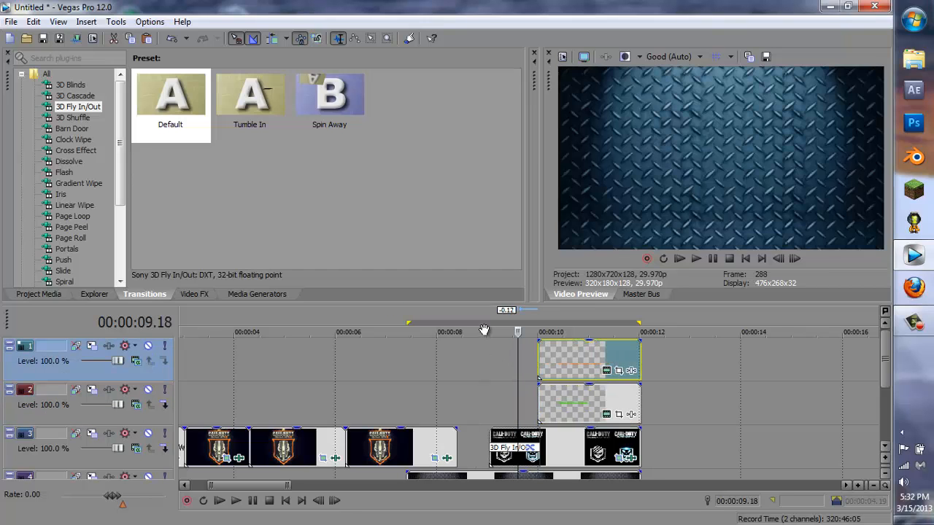
pyautogui.click(485, 330)
pyautogui.click(247, 500)
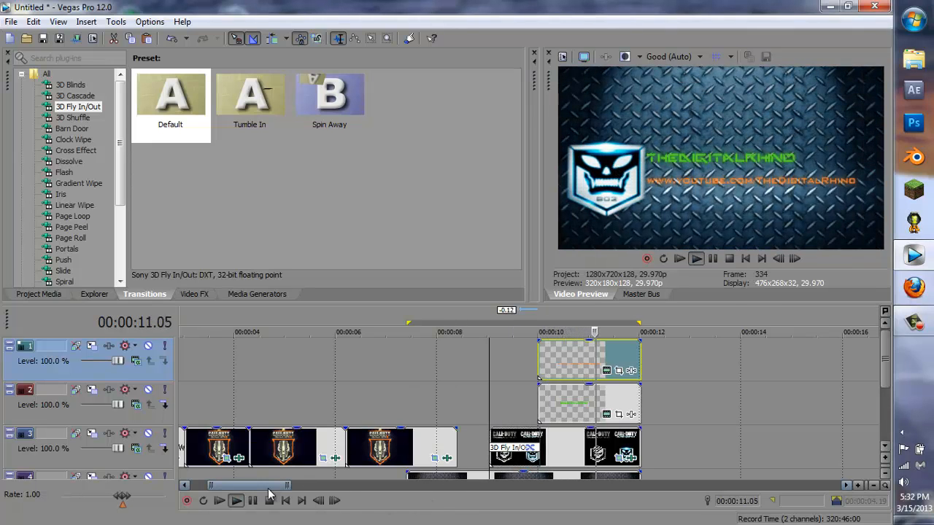
pyautogui.click(252, 501)
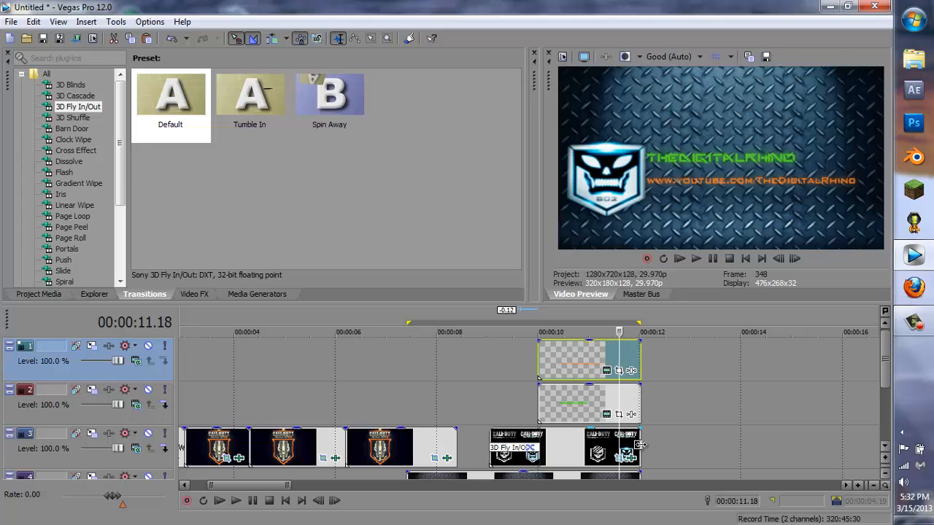
# Extend the ends of the emblem, steel background, green title and orange address clips by 25 frames so all four end together
pyautogui.moveTo(639, 443); pyautogui.dragTo(682, 447)
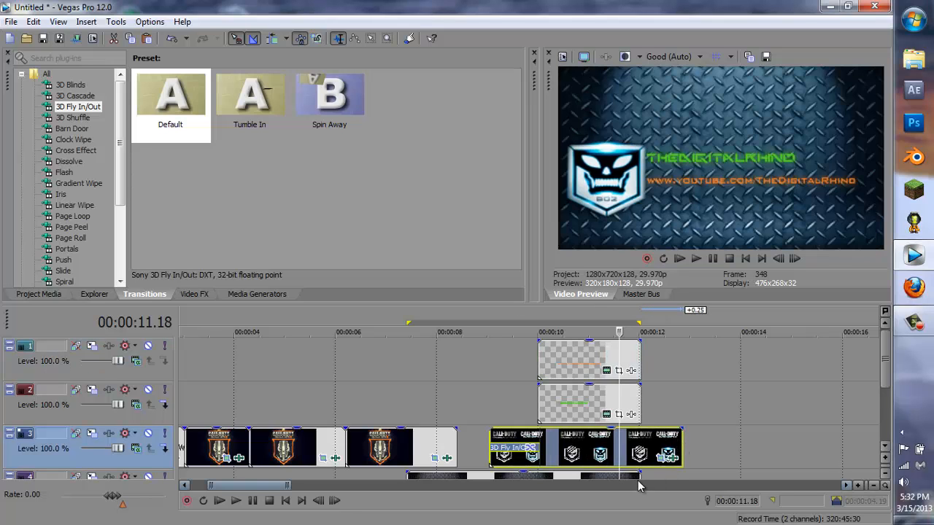
pyautogui.moveTo(639, 475); pyautogui.dragTo(683, 475)
pyautogui.moveTo(640, 403); pyautogui.dragTo(682, 401)
pyautogui.moveTo(640, 360); pyautogui.dragTo(682, 360)
# Trim the starts of the orange address and green title clips to 00:00:10.17 and place the playhead there
pyautogui.moveTo(539, 360); pyautogui.dragTo(567, 360)
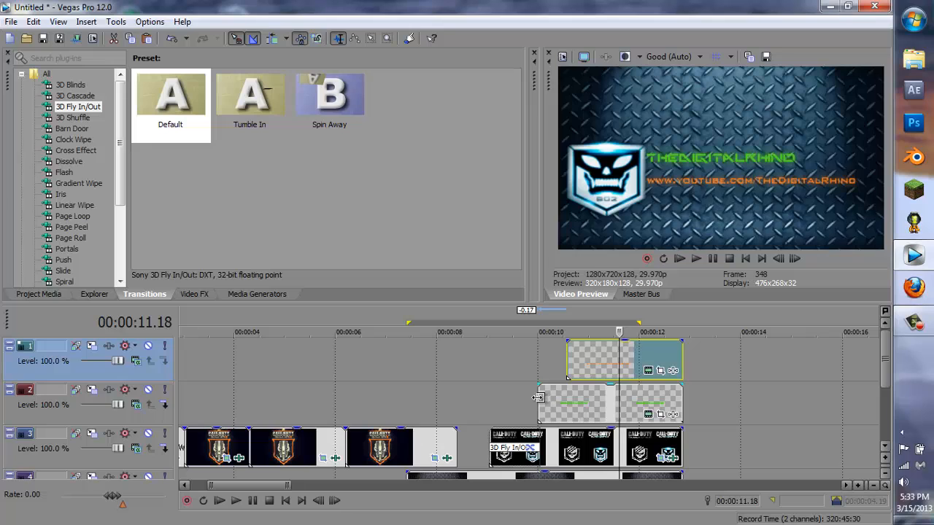
pyautogui.moveTo(539, 400); pyautogui.dragTo(568, 402)
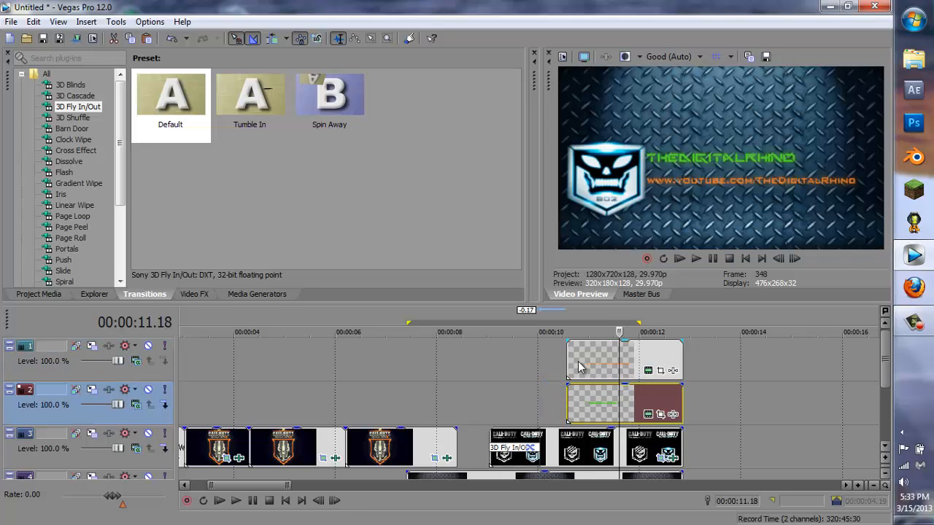
pyautogui.click(571, 318)
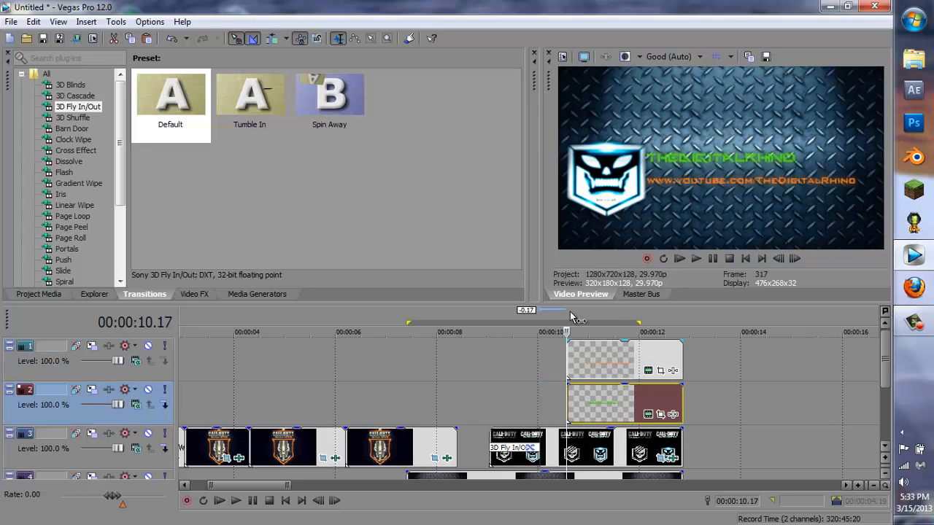
# Add the 3D Cascade Top to Bottom transition to the start of the green title clip and shorten it to 00:00:00.11
pyautogui.click(73, 118)
pyautogui.click(68, 139)
pyautogui.click(71, 129)
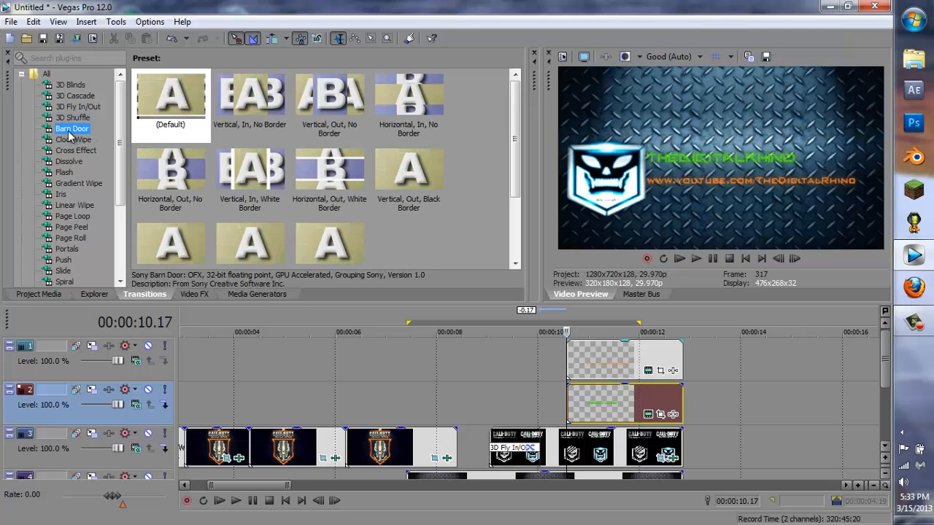
pyautogui.click(73, 140)
pyautogui.click(73, 150)
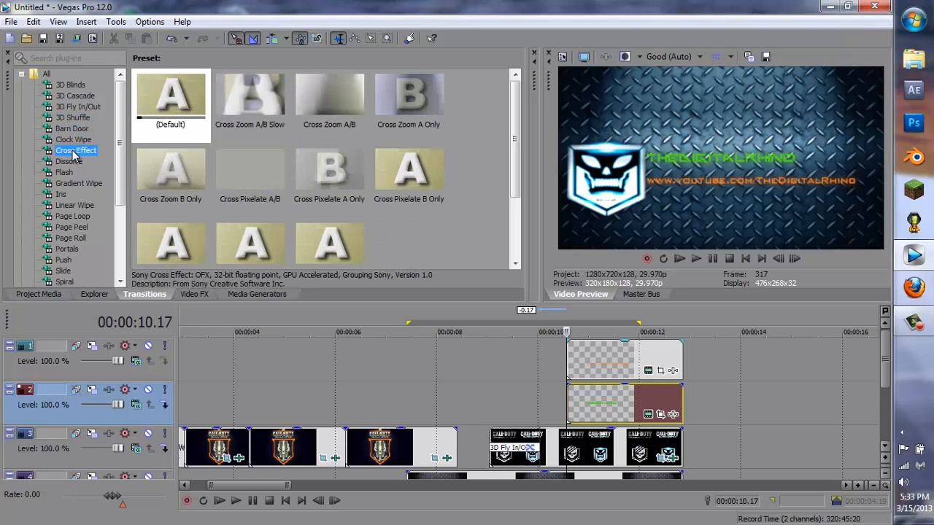
pyautogui.click(70, 162)
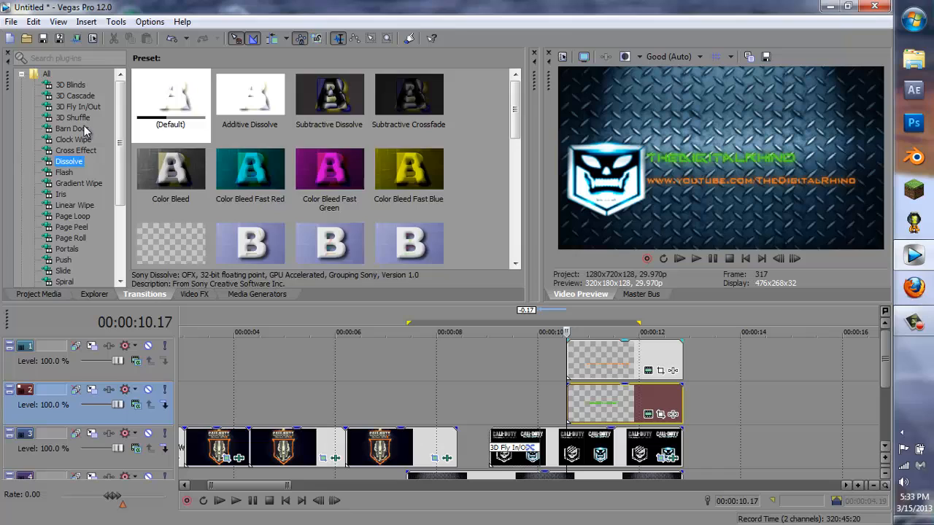
pyautogui.click(82, 117)
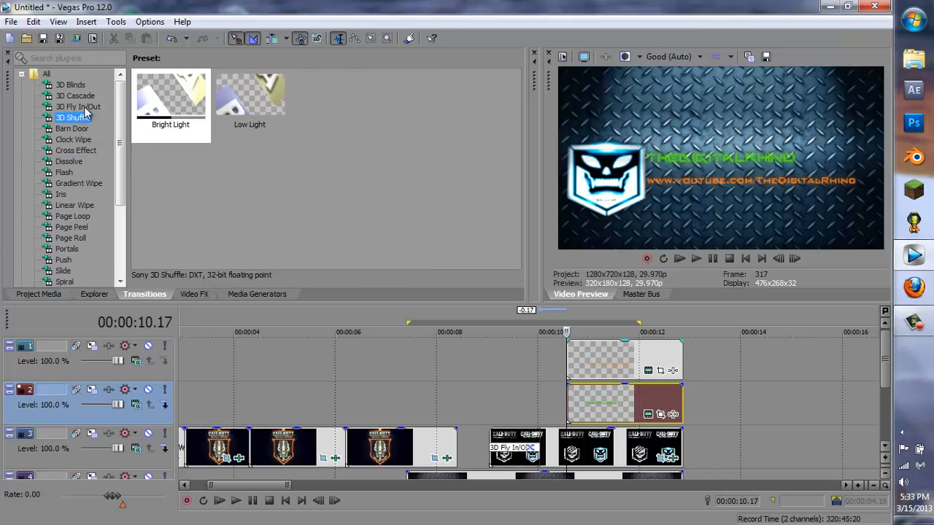
pyautogui.click(75, 95)
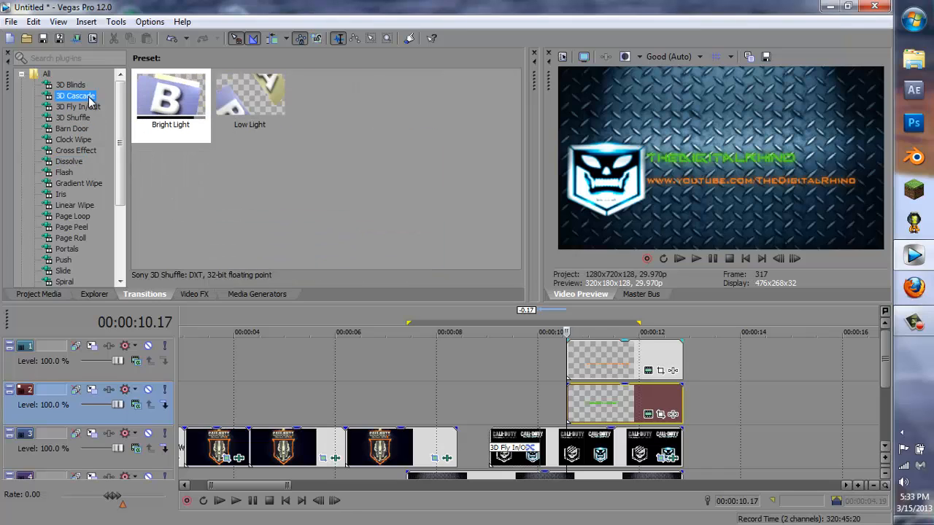
pyautogui.moveTo(188, 103); pyautogui.dragTo(569, 412)
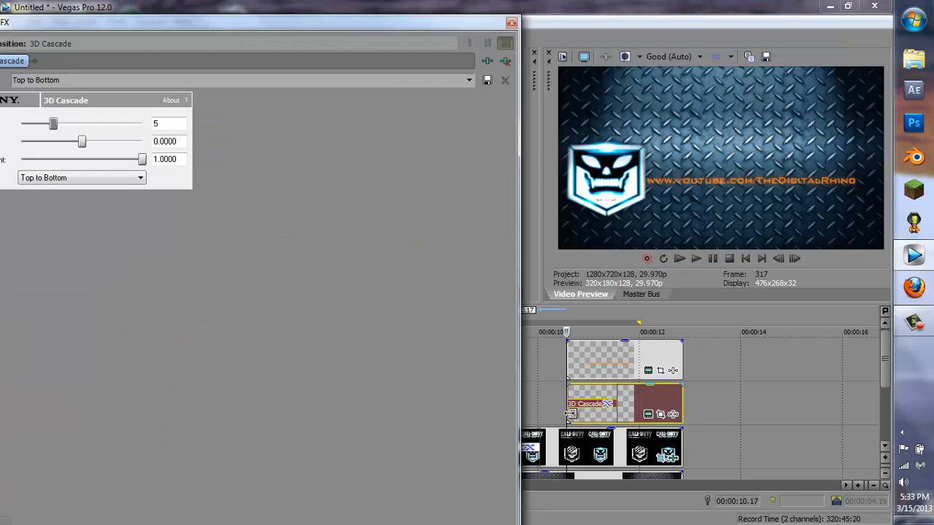
pyautogui.click(511, 24)
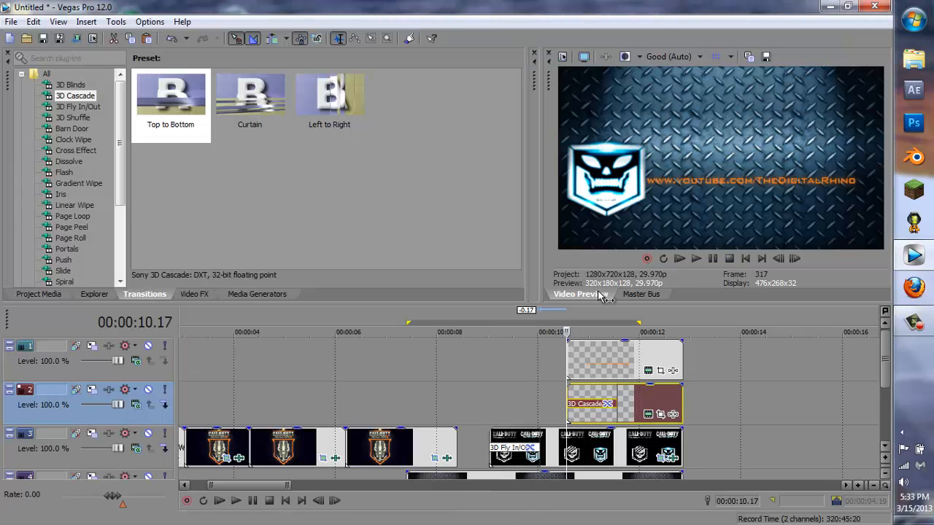
pyautogui.moveTo(612, 394); pyautogui.dragTo(584, 391)
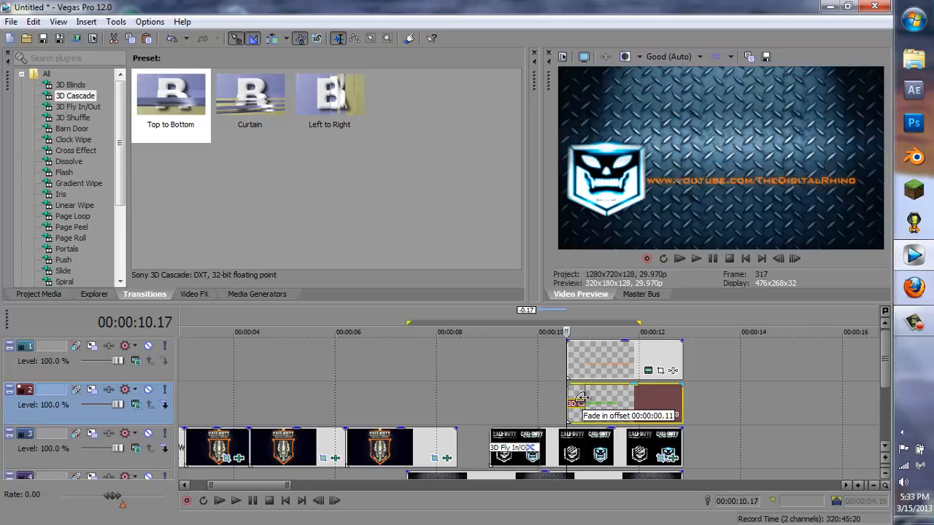
# Play the green title's entrance and trim the start of the orange address clip to 00:00:10.29
pyautogui.click(253, 500)
pyautogui.click(252, 500)
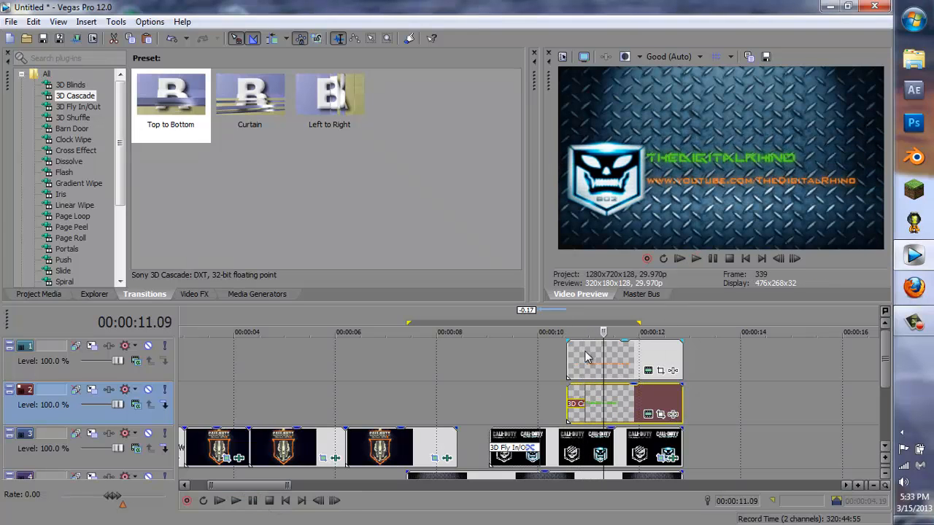
pyautogui.moveTo(595, 351)
pyautogui.mouseDown()
pyautogui.moveTo(566, 353)
pyautogui.moveTo(588, 361)
pyautogui.mouseUp()
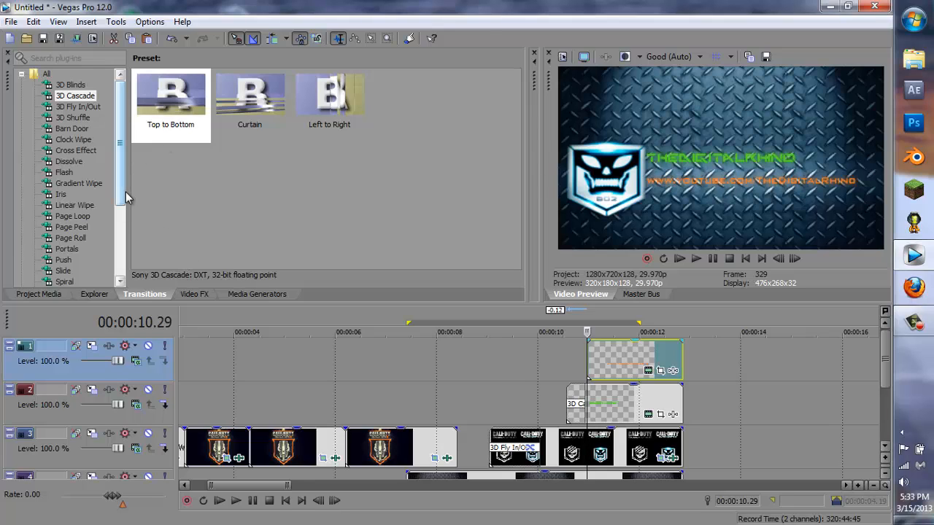
# Add the 3D Shuffle Bright Light transition to the start of the orange address clip and shorten it to 00:00:00.11
pyautogui.click(73, 107)
pyautogui.click(73, 117)
pyautogui.moveTo(171, 102); pyautogui.dragTo(589, 357)
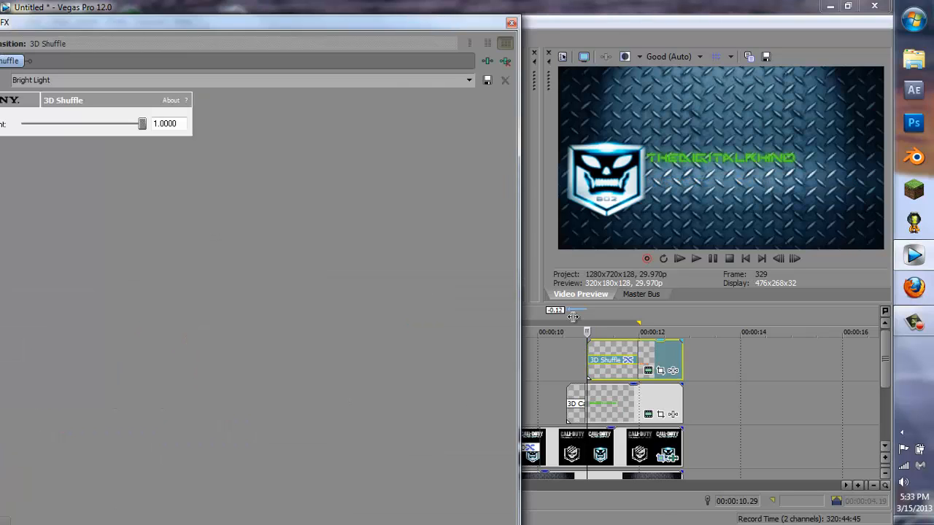
pyautogui.click(512, 24)
pyautogui.moveTo(636, 351); pyautogui.dragTo(606, 351)
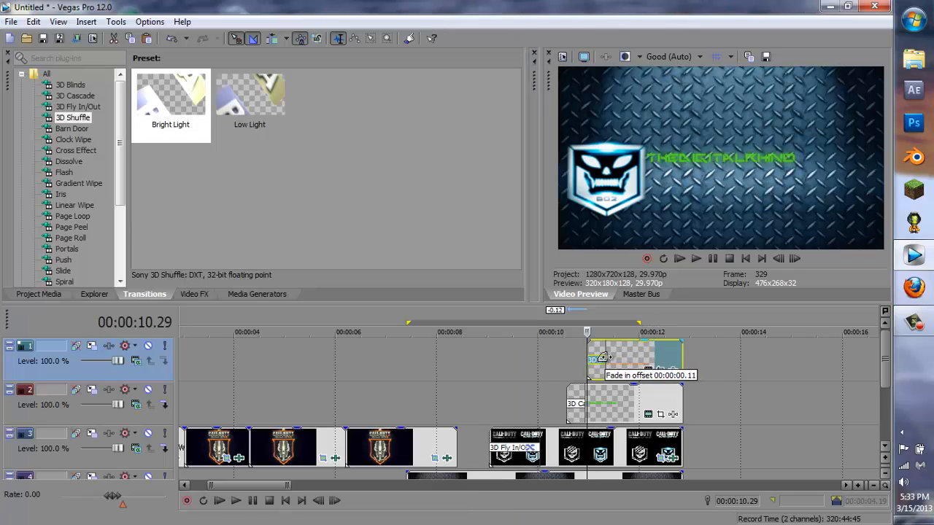
# Play back the address transition, then set the loop region from 00:00:08.12 to the end of the title clips
pyautogui.click(252, 503)
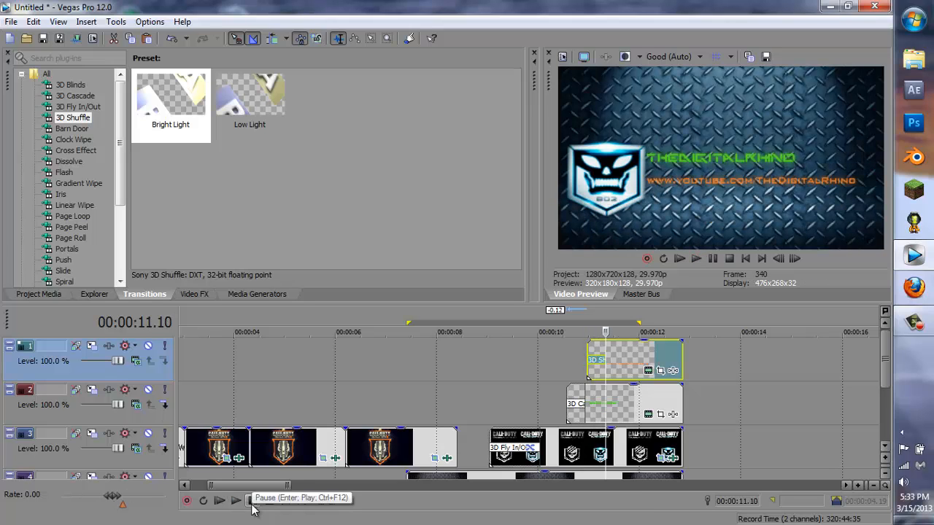
pyautogui.click(252, 502)
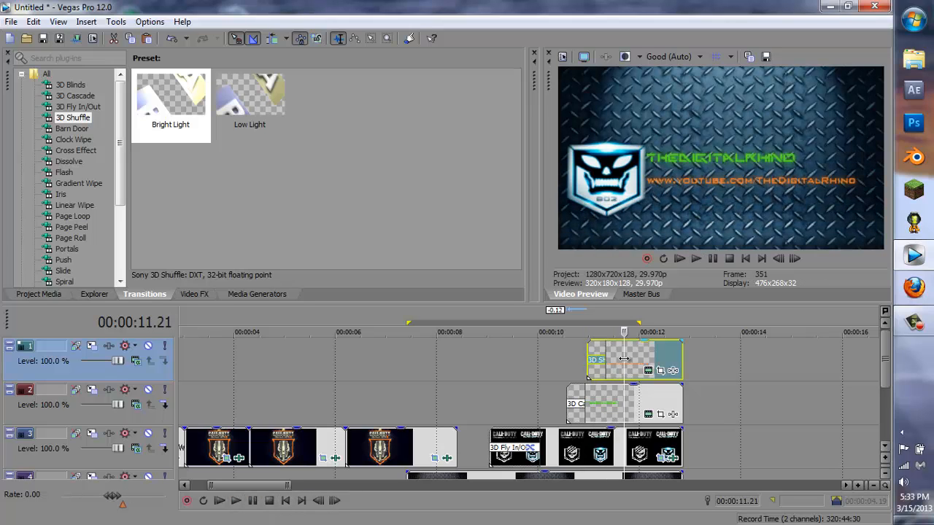
pyautogui.moveTo(624, 359); pyautogui.dragTo(431, 378)
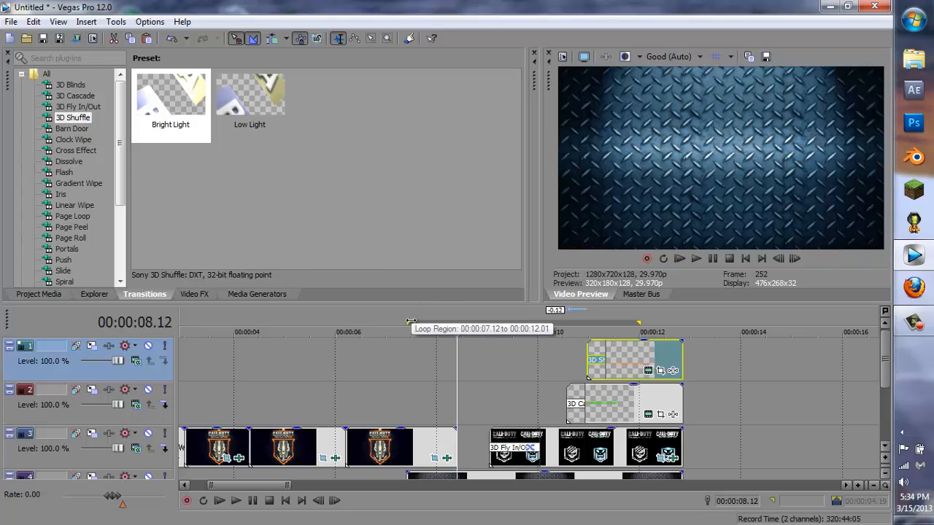
pyautogui.moveTo(411, 321); pyautogui.dragTo(460, 321)
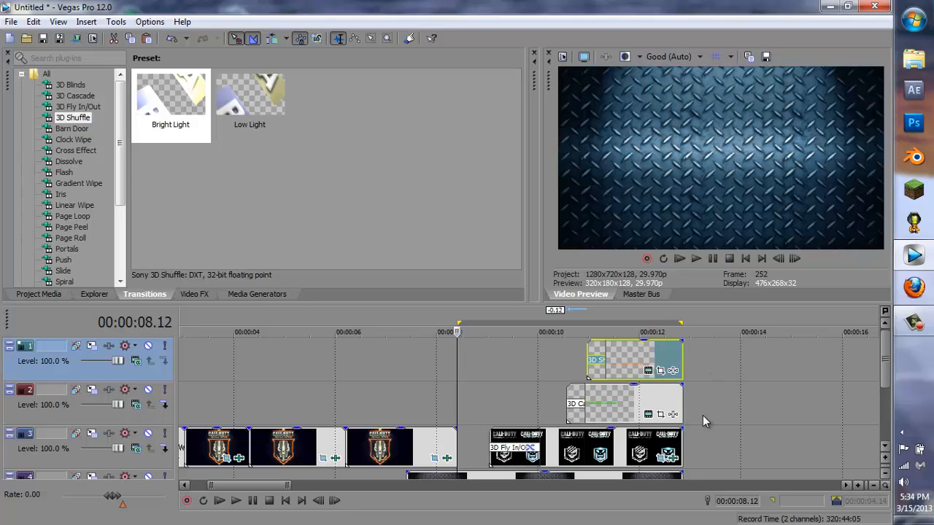
# Trim the start of the steel background clip to 00:00:08.12, where the last logo clip ends
pyautogui.scroll(-4, 675, 384)
pyautogui.scroll(3, 675, 384)
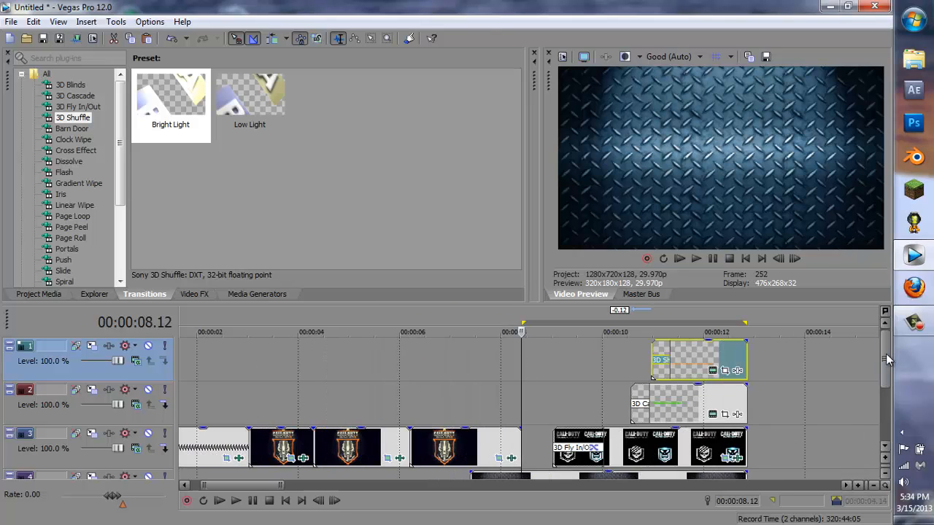
pyautogui.scroll(-1, 883, 377)
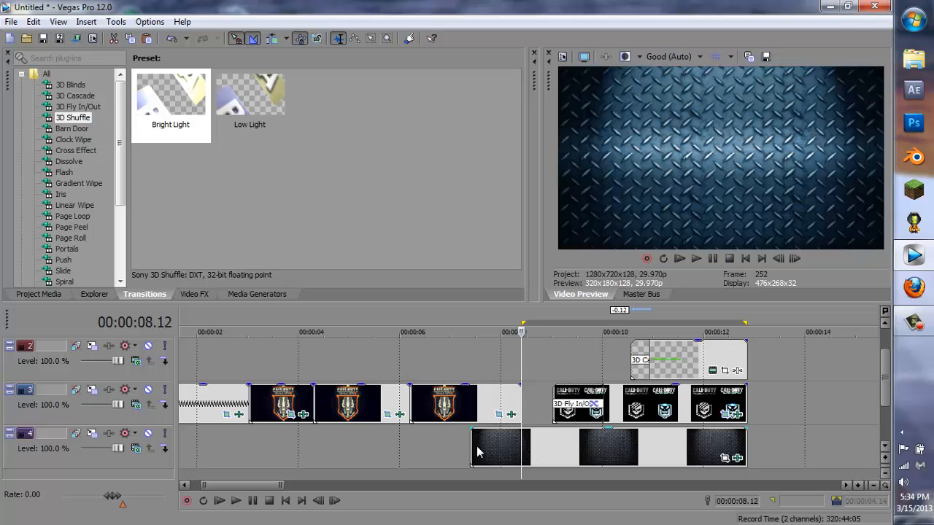
pyautogui.moveTo(473, 445); pyautogui.dragTo(521, 445)
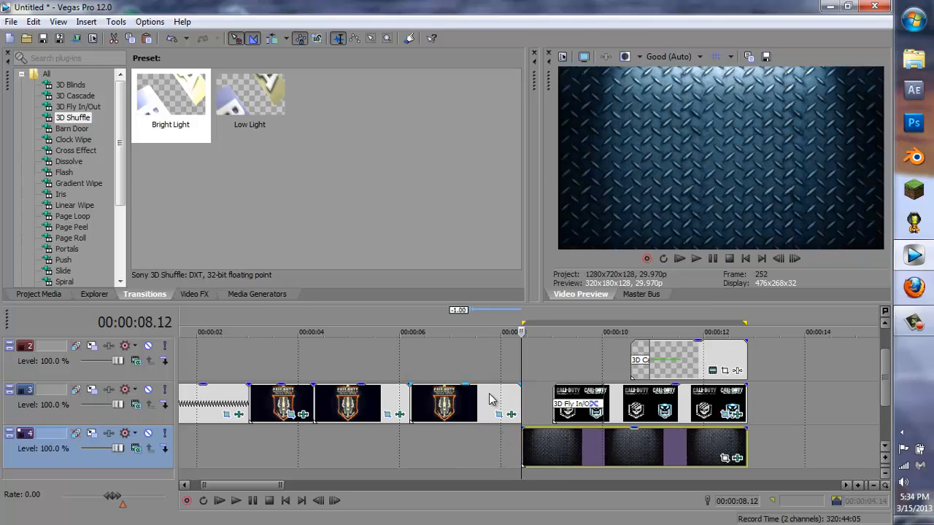
# Preview frames from the end of the logo clip through the emblem, green title and orange address animations
pyautogui.click(491, 313)
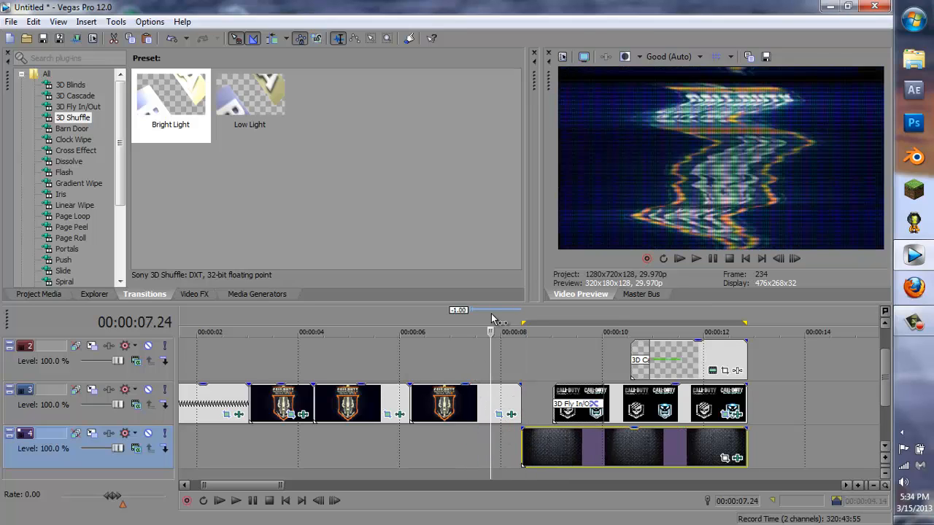
pyautogui.click(524, 321)
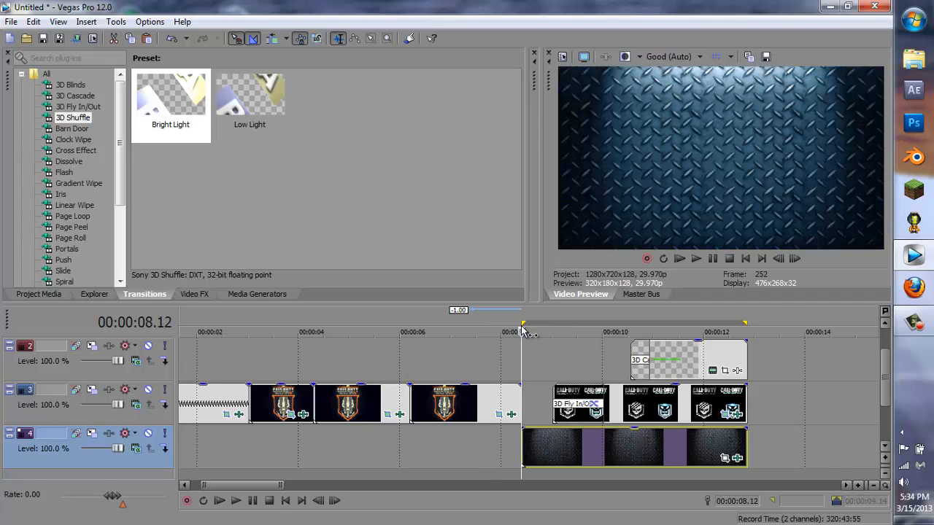
pyautogui.click(582, 319)
pyautogui.click(652, 318)
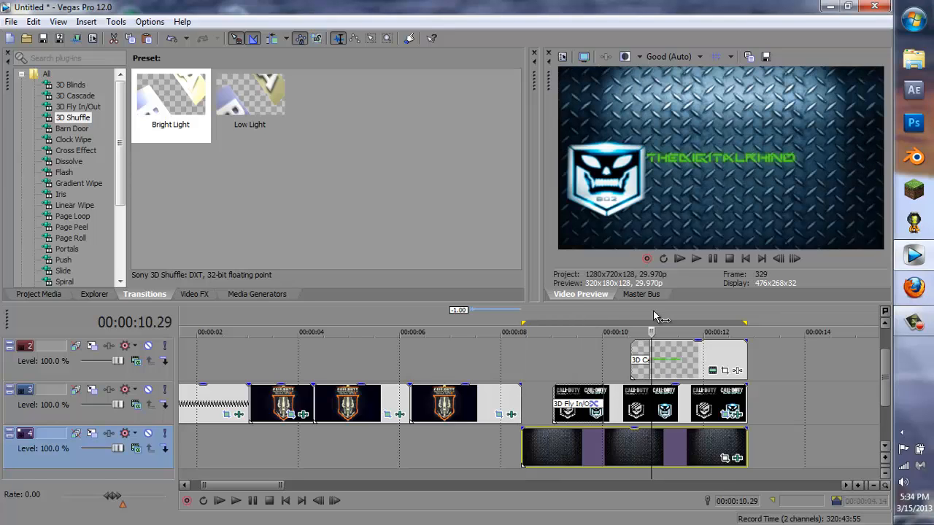
pyautogui.click(706, 314)
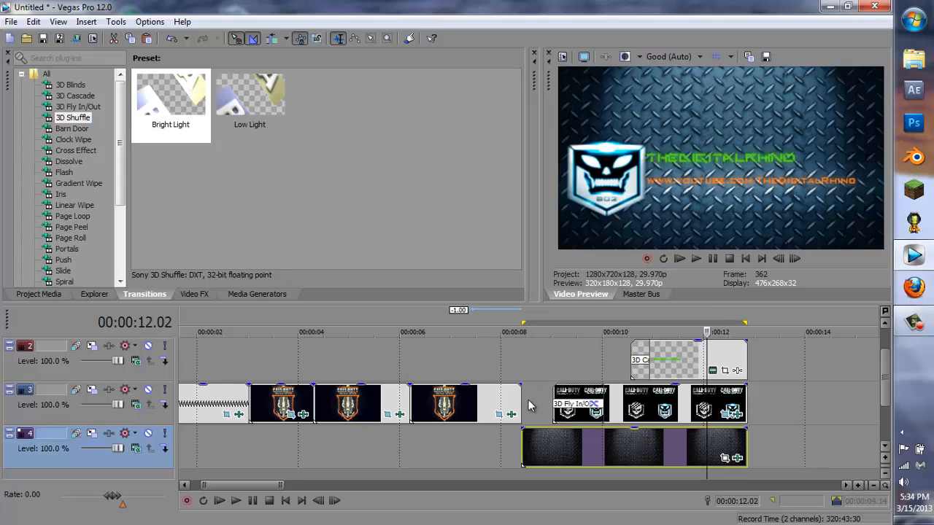
# Set the video preview quality to Best (Full)
pyautogui.click(661, 59)
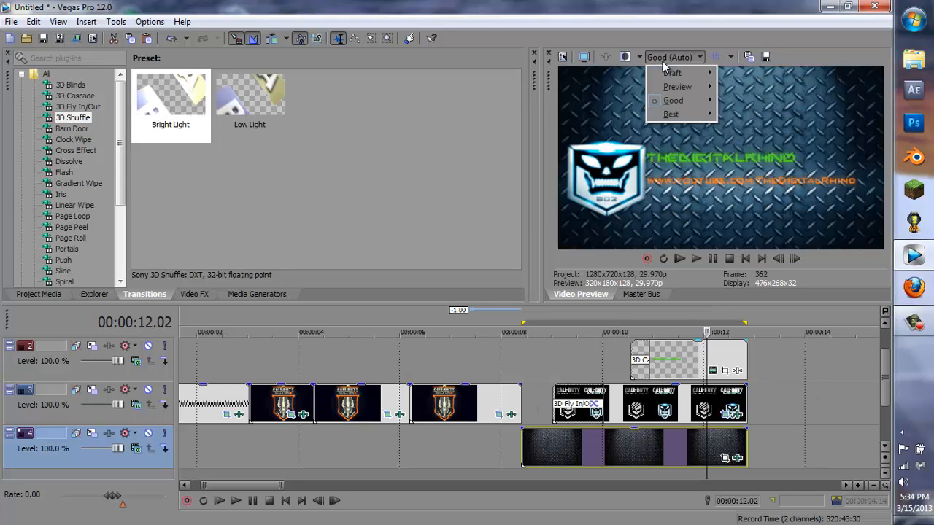
pyautogui.moveTo(681, 119)
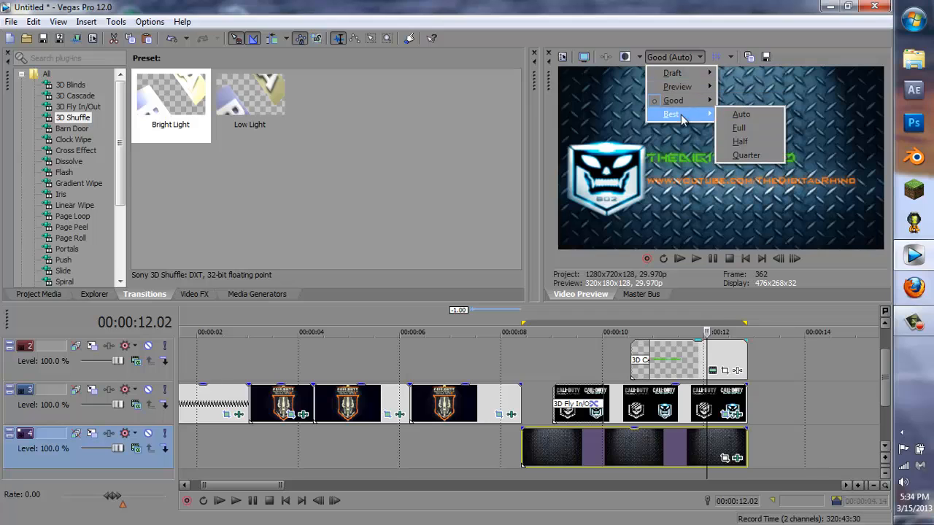
pyautogui.click(755, 129)
pyautogui.click(10, 21)
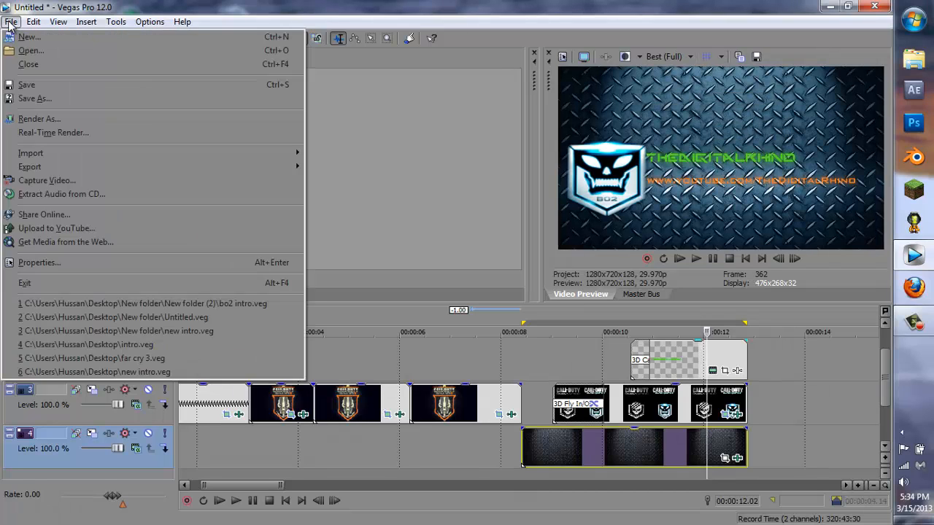
pyautogui.click(32, 118)
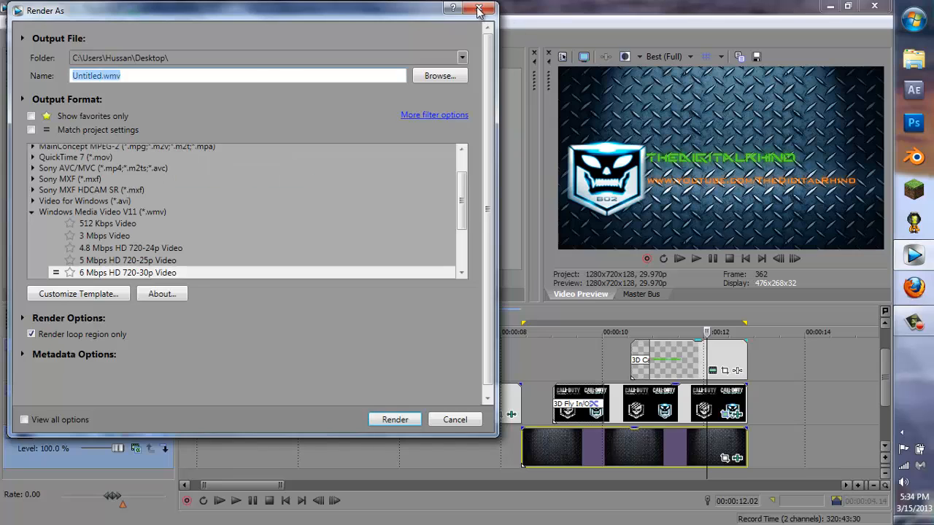
pyautogui.click(481, 12)
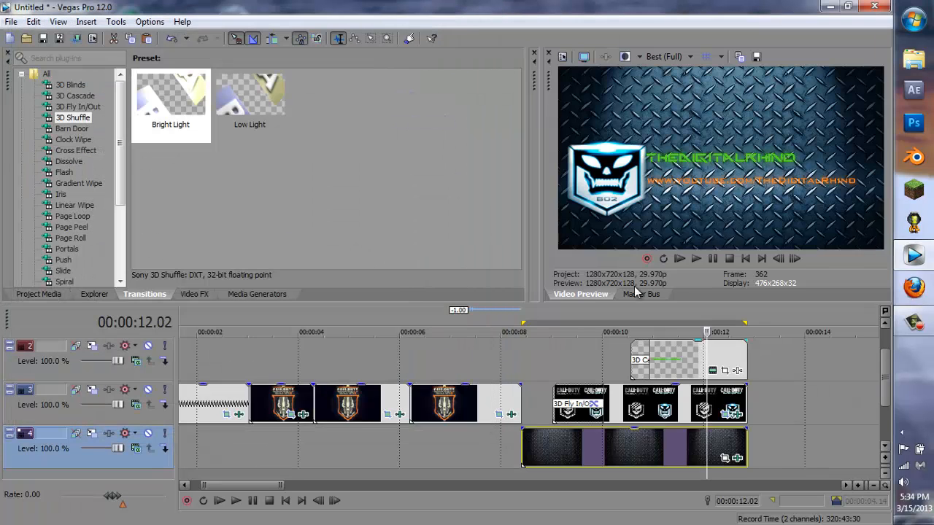
# Apply the TV Simulator effect's black ops 2 theme preset to the orange address and green title clips, then preview both texts
pyautogui.hscroll(5, 752, 375)
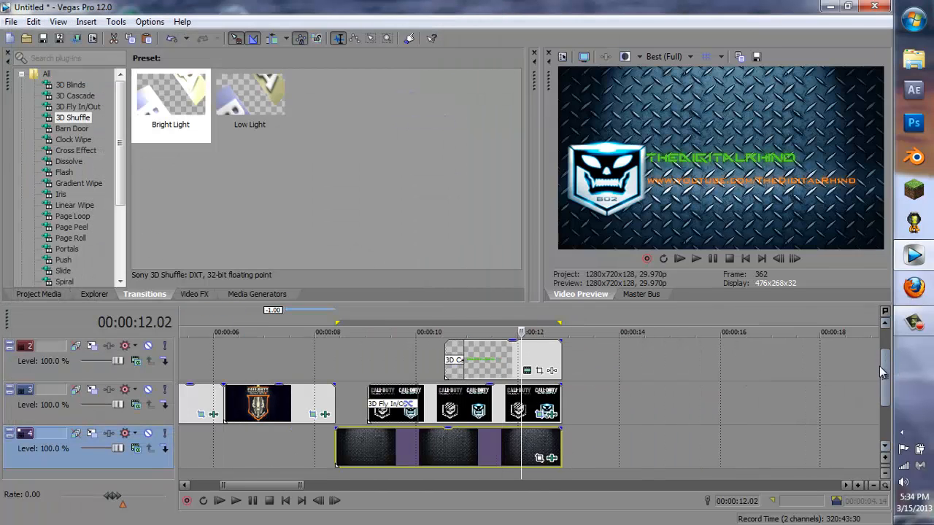
pyautogui.scroll(1, 886, 367)
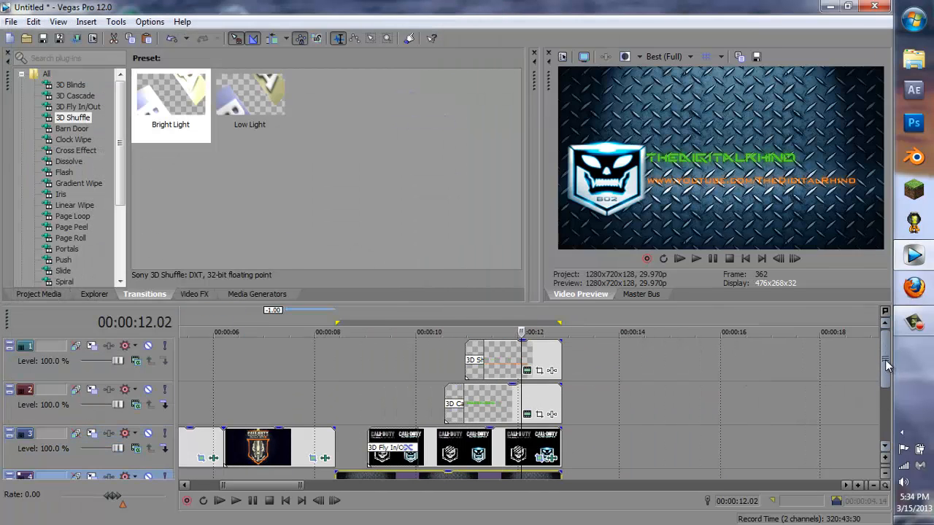
pyautogui.click(188, 293)
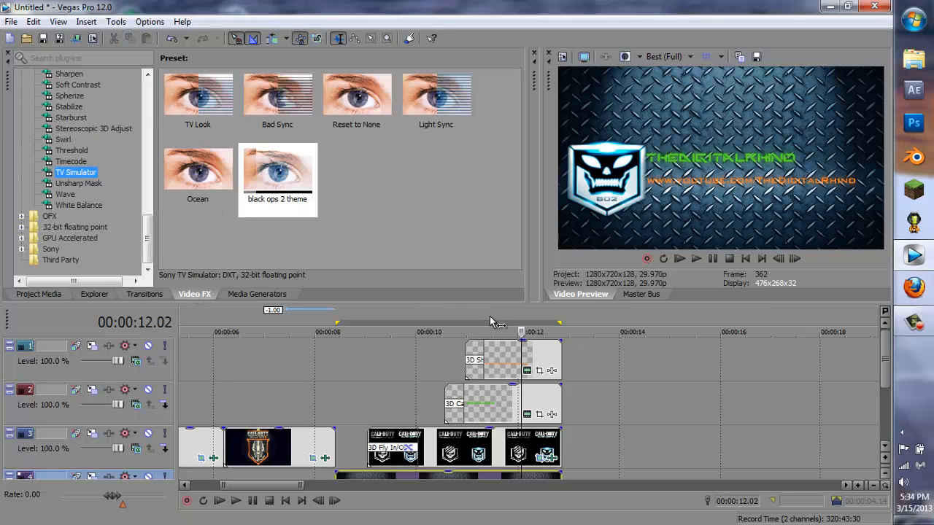
pyautogui.click(440, 323)
pyautogui.moveTo(277, 175); pyautogui.dragTo(524, 371)
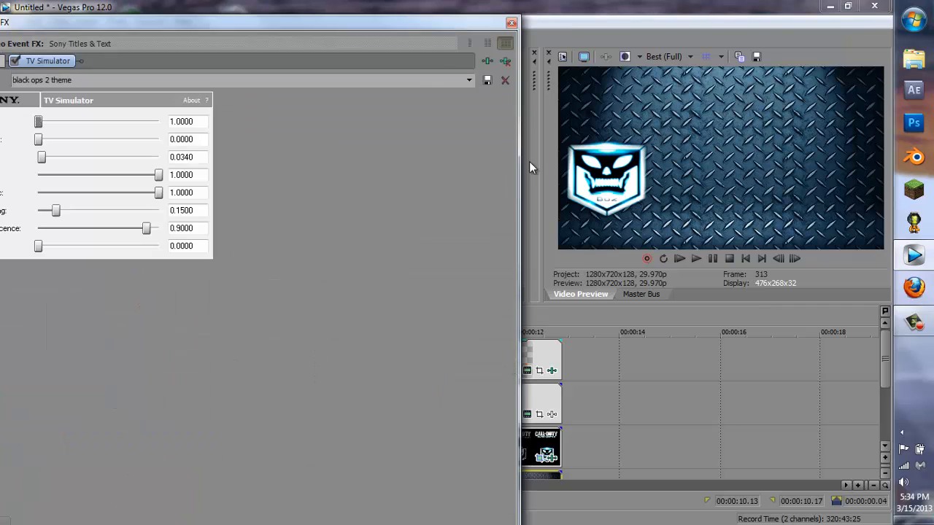
pyautogui.click(511, 23)
pyautogui.moveTo(278, 171); pyautogui.dragTo(510, 416)
pyautogui.click(511, 22)
pyautogui.click(509, 322)
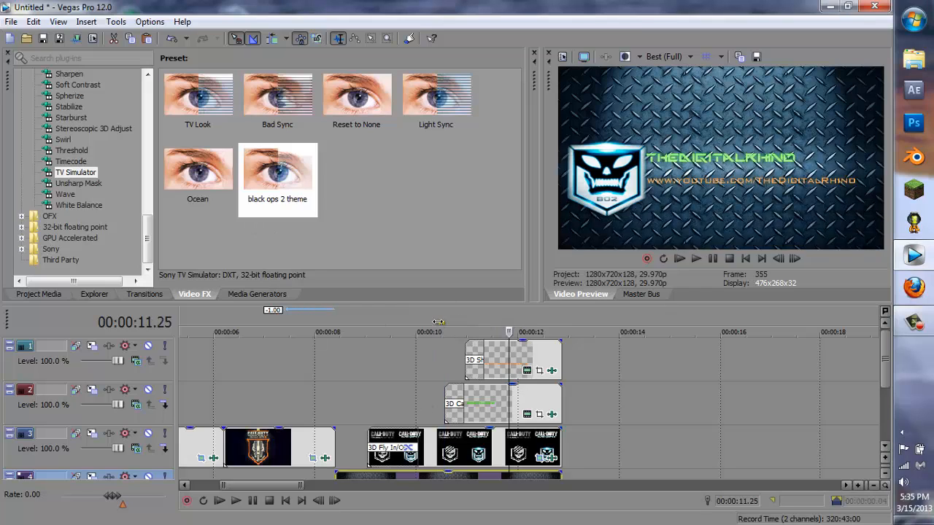
# Set the loop region over the steel background section and render it to the Desktop as Untitled.wmv using 6 Mbps HD 720-30p Video
pyautogui.moveTo(441, 323); pyautogui.dragTo(336, 330)
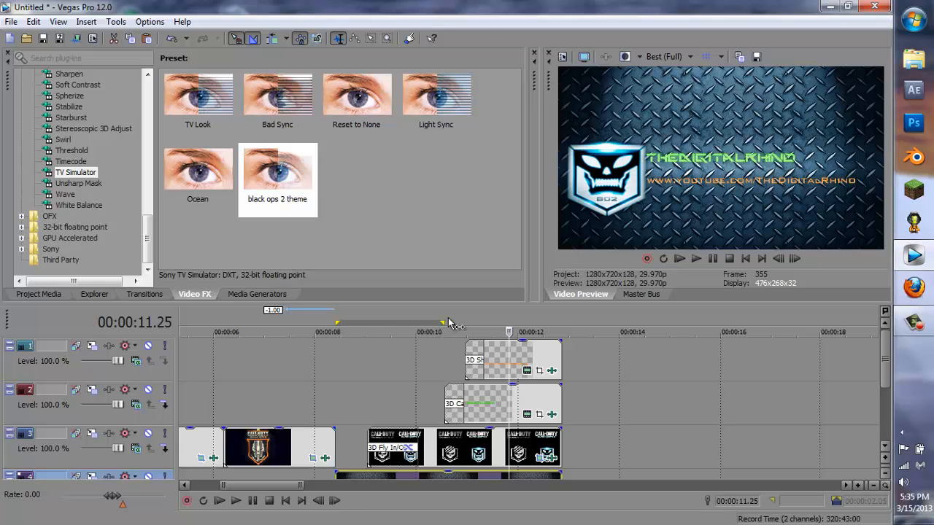
pyautogui.moveTo(442, 326); pyautogui.dragTo(559, 331)
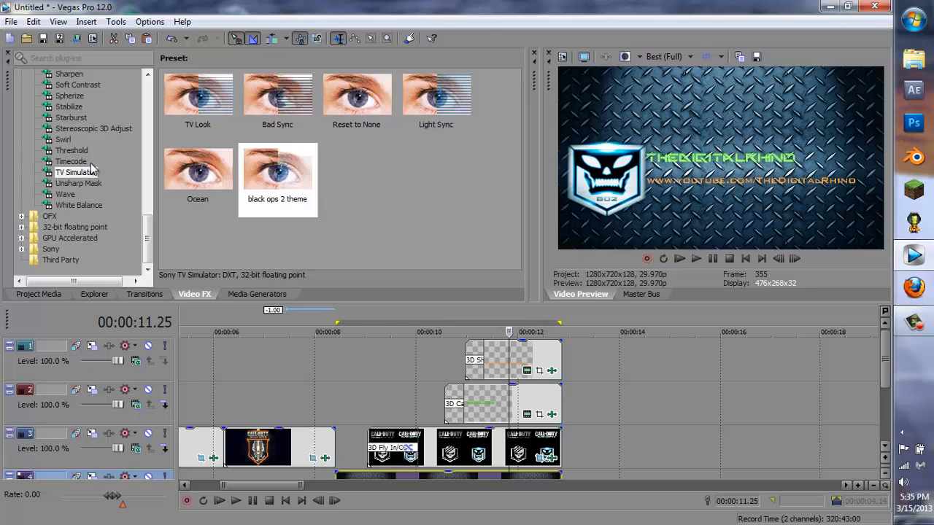
pyautogui.click(9, 22)
pyautogui.click(38, 119)
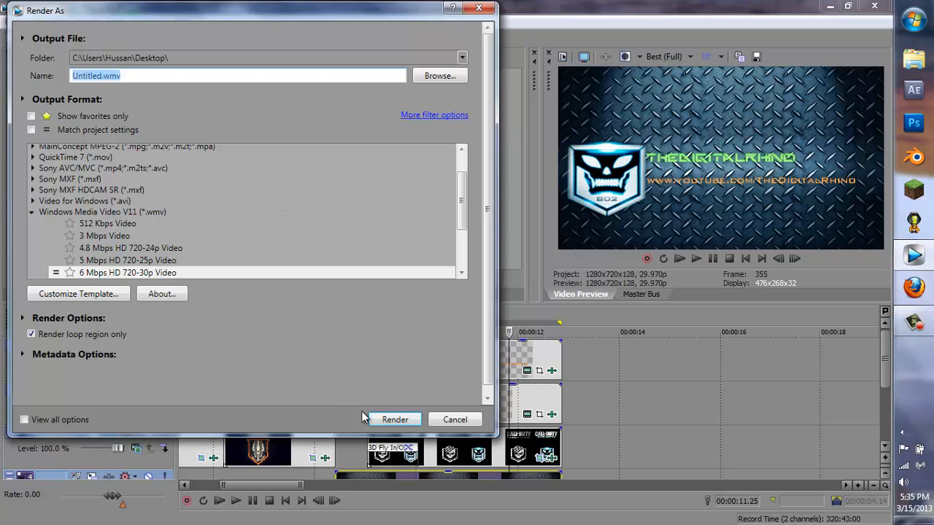
pyautogui.click(394, 420)
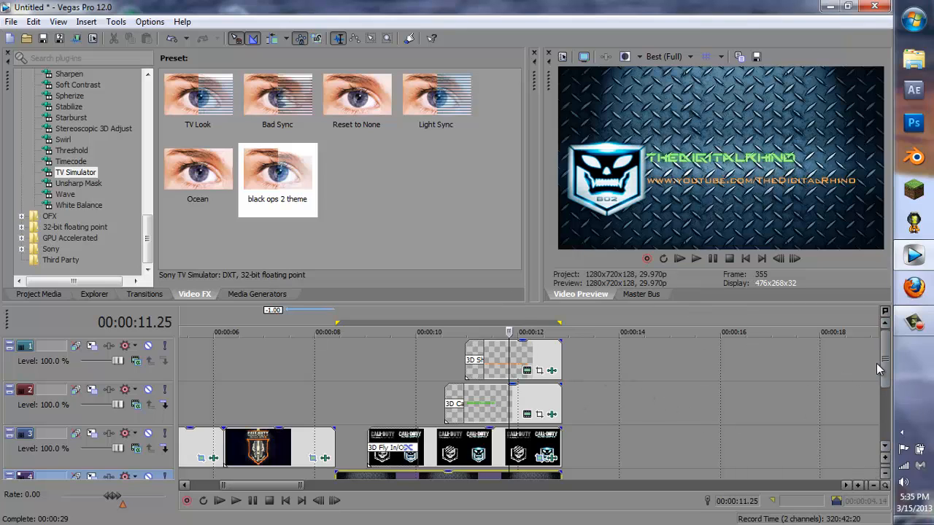
# Refresh the Desktop folder listing and select the rendered Untitled.wmv file
pyautogui.scroll(-1, 889, 362)
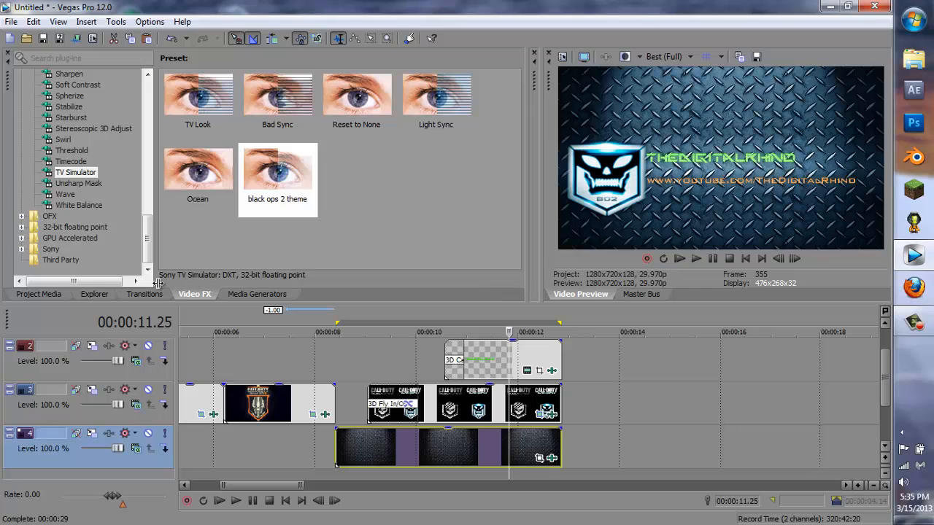
pyautogui.click(91, 294)
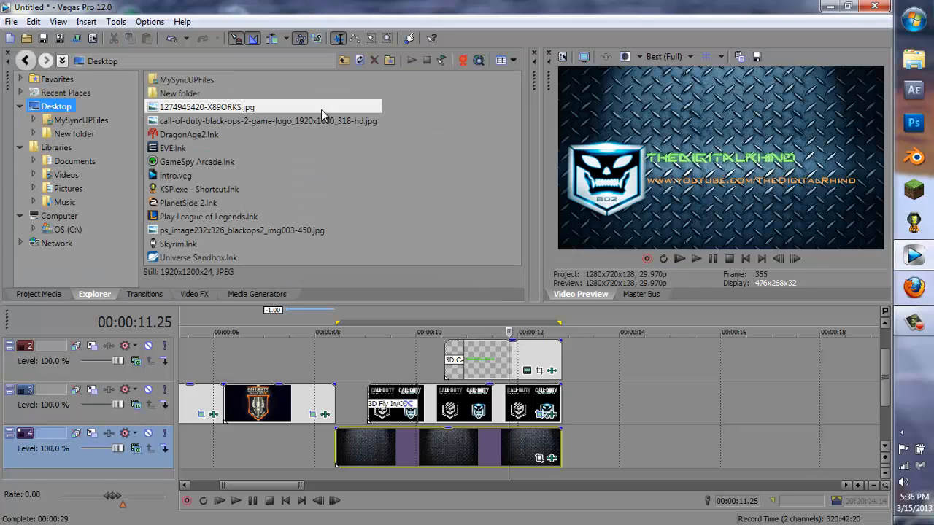
pyautogui.click(359, 59)
pyautogui.click(419, 81)
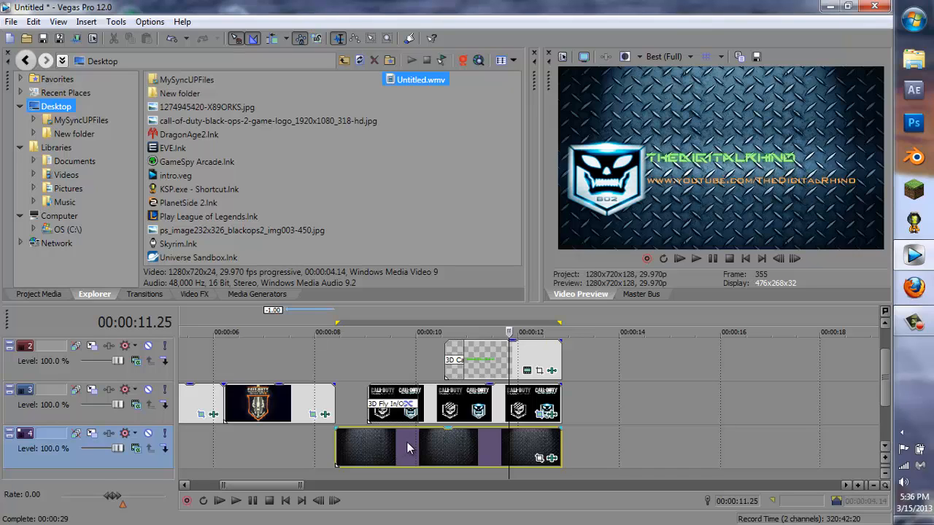
# Delete the green title, emblem and steel background clips from the timeline
pyautogui.keyDown('ctrl'); pyautogui.click(459, 407); pyautogui.keyUp('ctrl')
pyautogui.keyDown('ctrl'); pyautogui.click(478, 361); pyautogui.keyUp('ctrl')
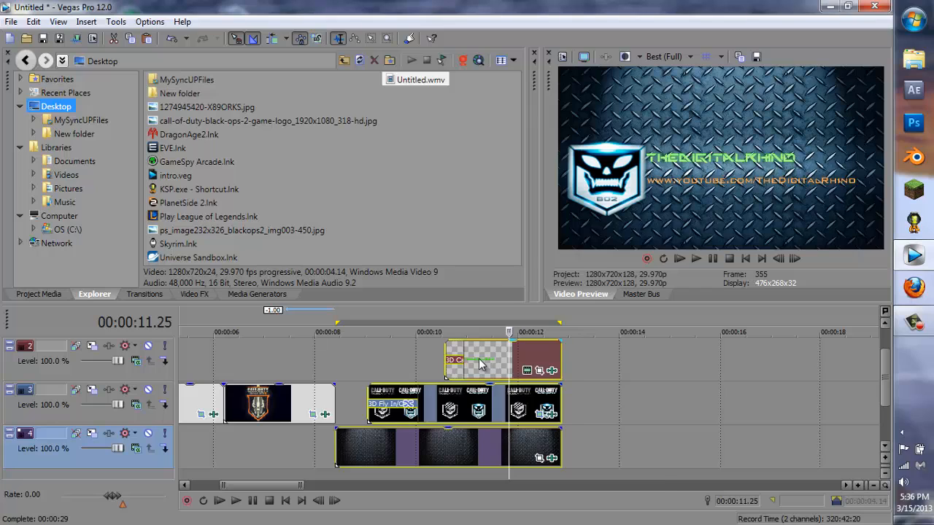
pyautogui.rightClick(479, 364)
pyautogui.click(513, 283)
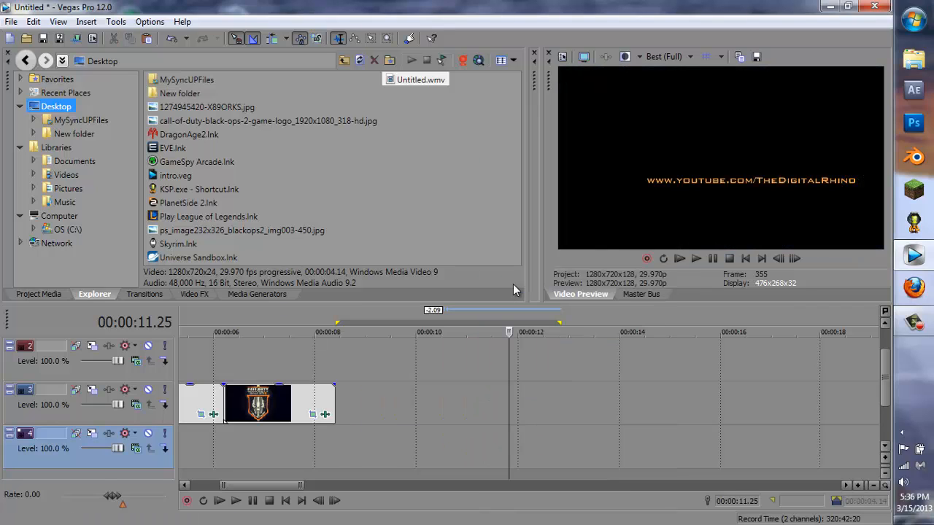
pyautogui.scroll(1, 880, 393)
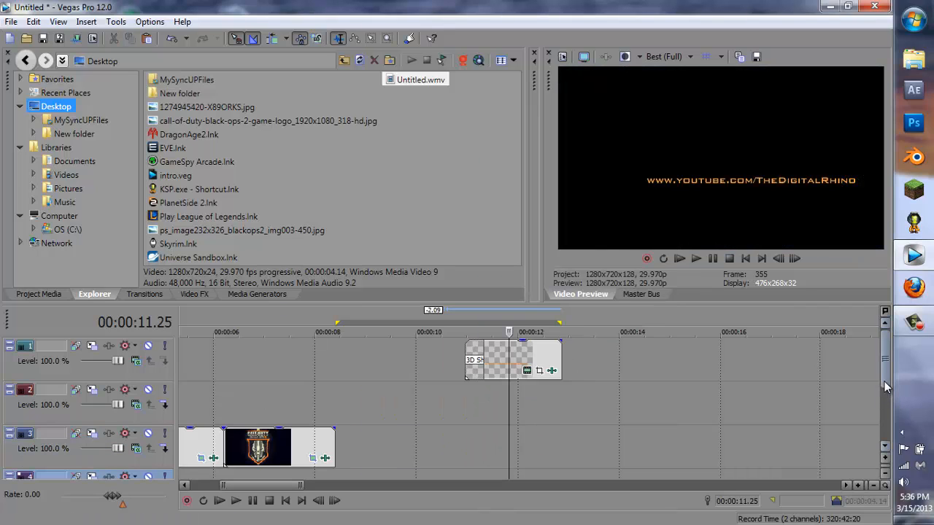
# Delete the orange web address clip and place Untitled.wmv on track 3 directly after the last Black Ops emblem clip
pyautogui.rightClick(499, 357)
pyautogui.click(546, 296)
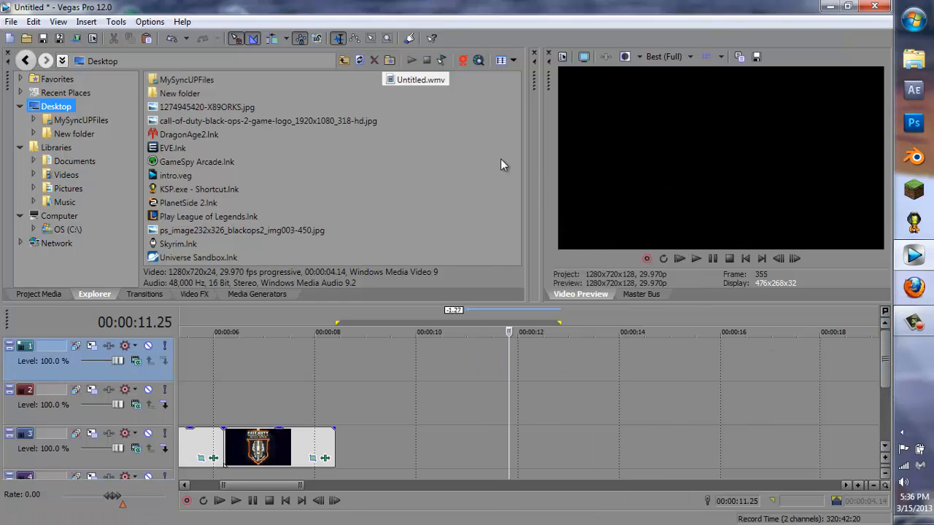
pyautogui.moveTo(423, 79); pyautogui.dragTo(343, 459)
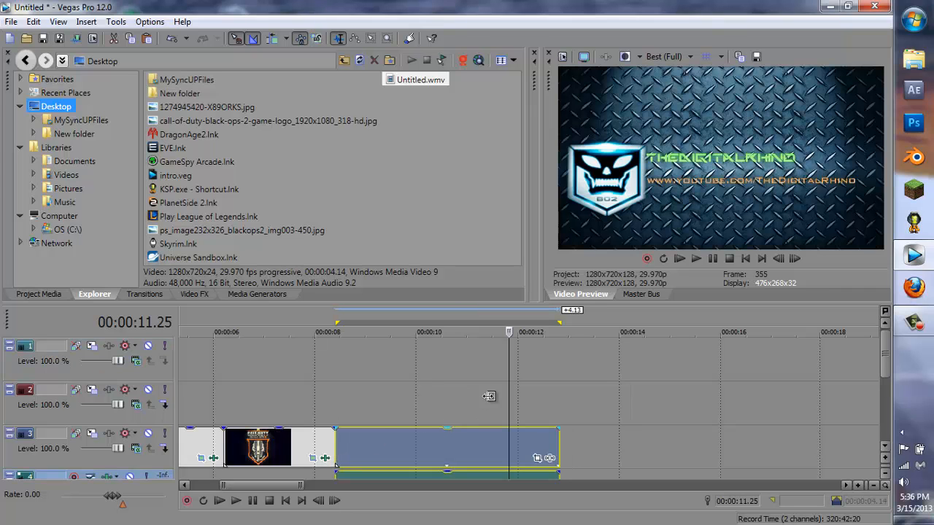
# Set the video preview quality to Good (Auto)
pyautogui.moveTo(510, 392); pyautogui.dragTo(490, 398)
pyautogui.click(662, 57)
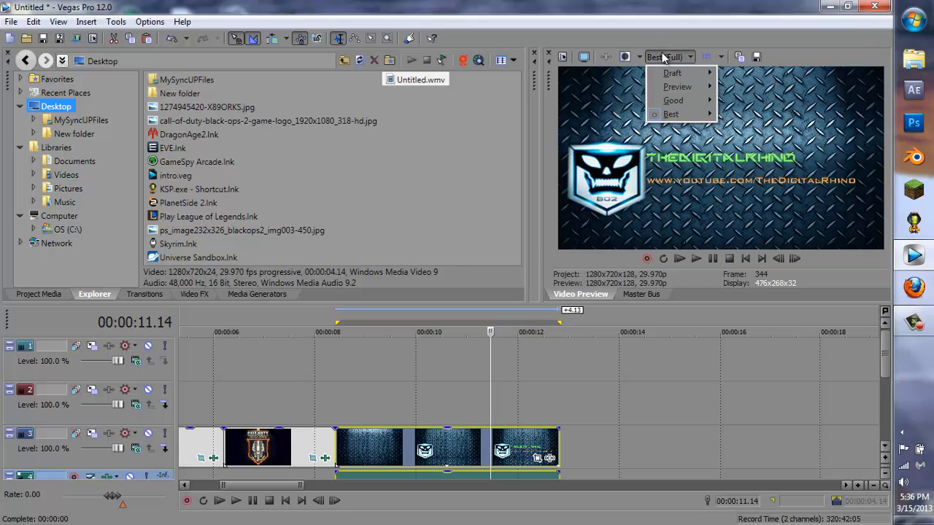
pyautogui.moveTo(673, 100)
pyautogui.click(747, 105)
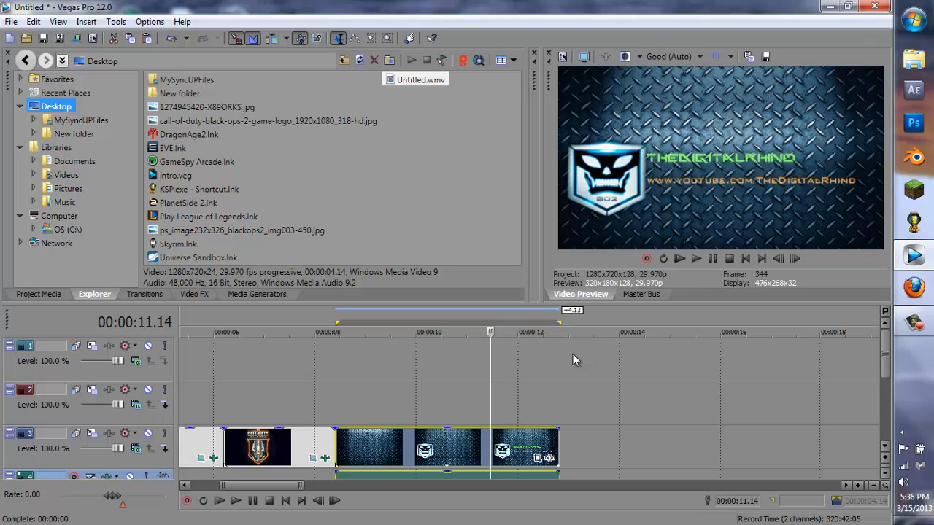
# Split the Untitled.wmv clip at 00:00:12.06
pyautogui.moveTo(491, 398); pyautogui.dragTo(527, 393)
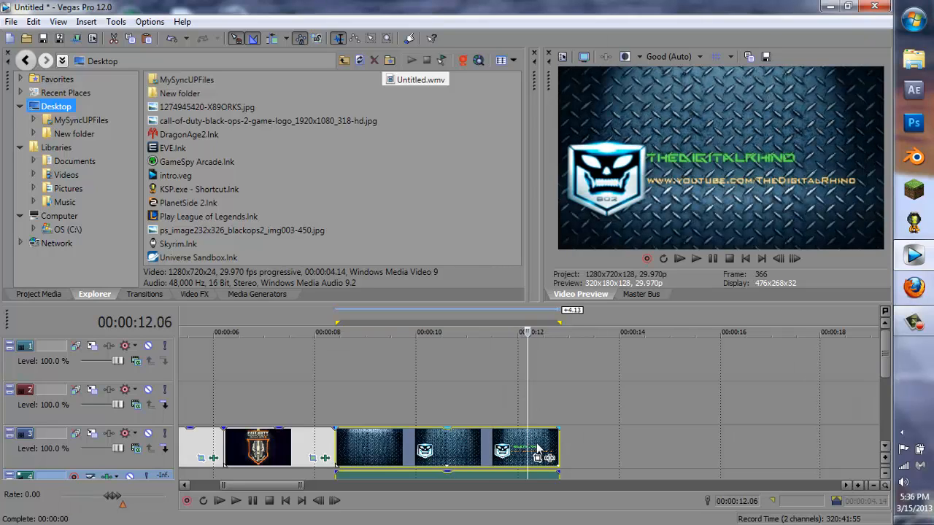
pyautogui.press('s')
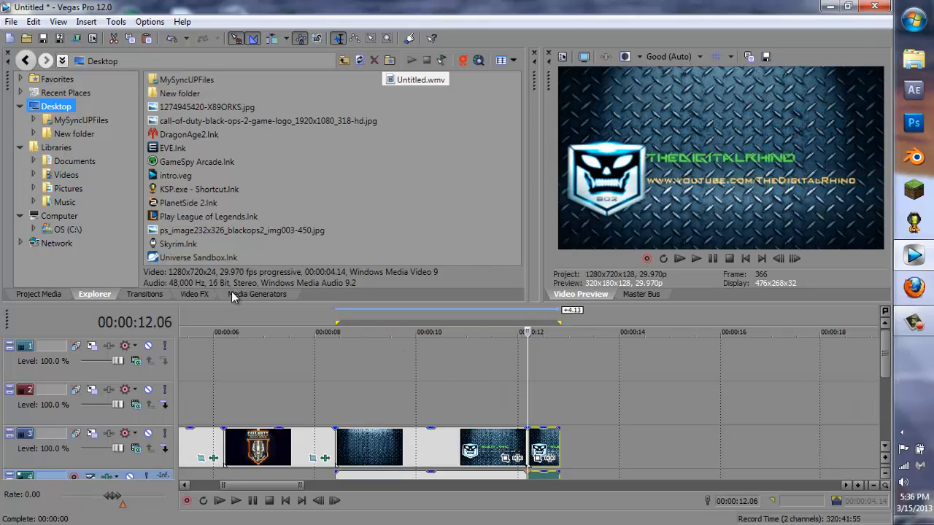
pyautogui.click(278, 313)
pyautogui.click(506, 323)
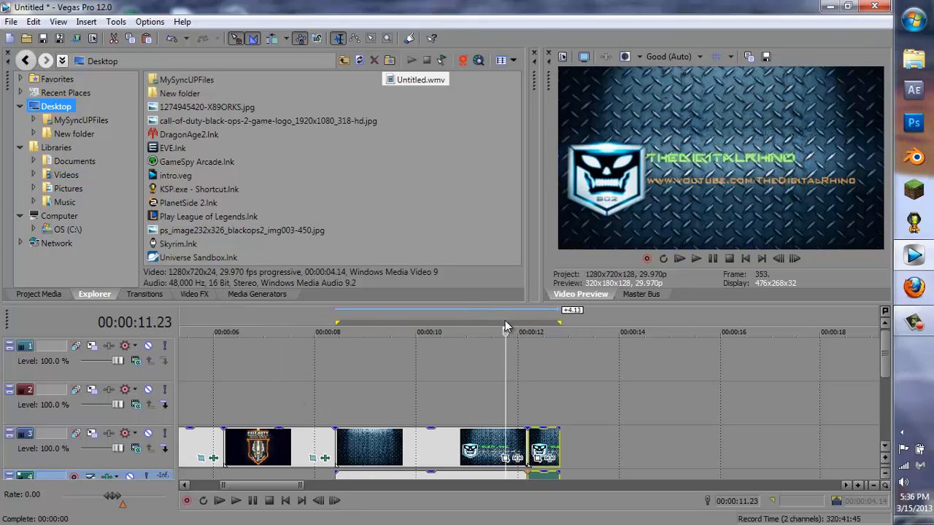
# Apply the TV Simulator effect's Bad Sync preset to the short final piece of the split clip
pyautogui.click(197, 296)
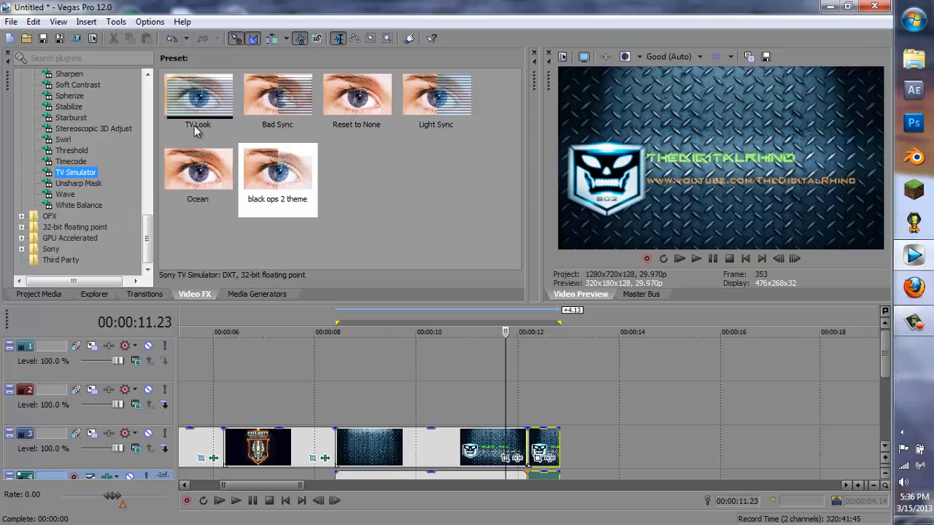
pyautogui.moveTo(268, 108); pyautogui.dragTo(552, 443)
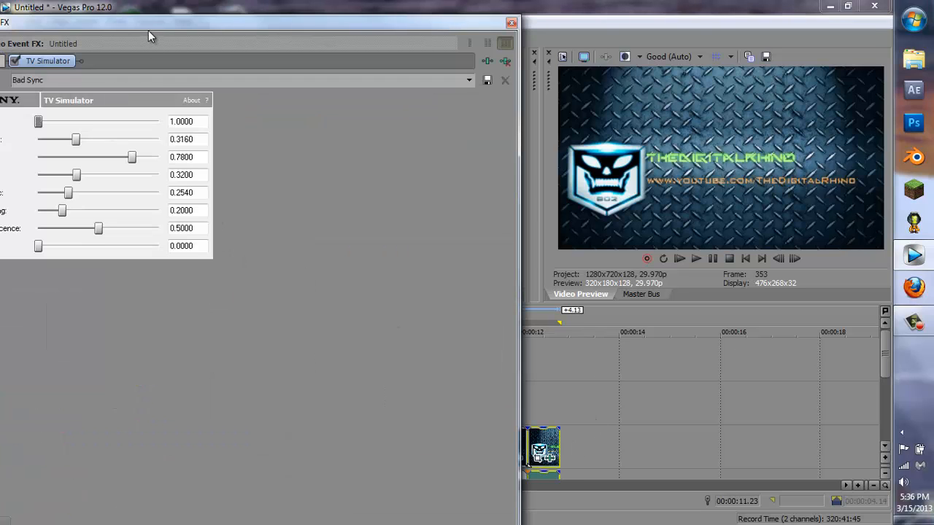
pyautogui.moveTo(148, 30); pyautogui.dragTo(282, 24)
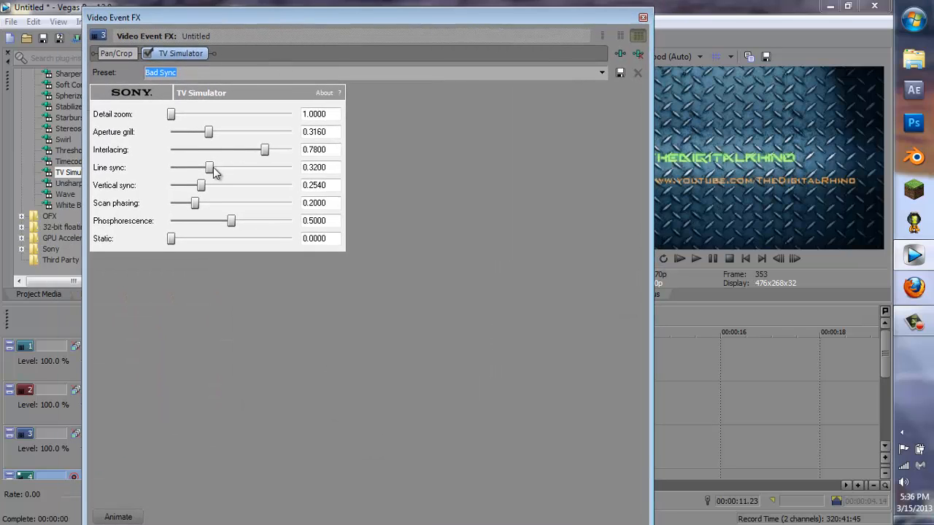
# Set the final piece's aperture grill to 0.6460, line sync and vertical sync to 0.1060, raise interlacing slightly, and check the distorted frame
pyautogui.moveTo(210, 168); pyautogui.dragTo(191, 185)
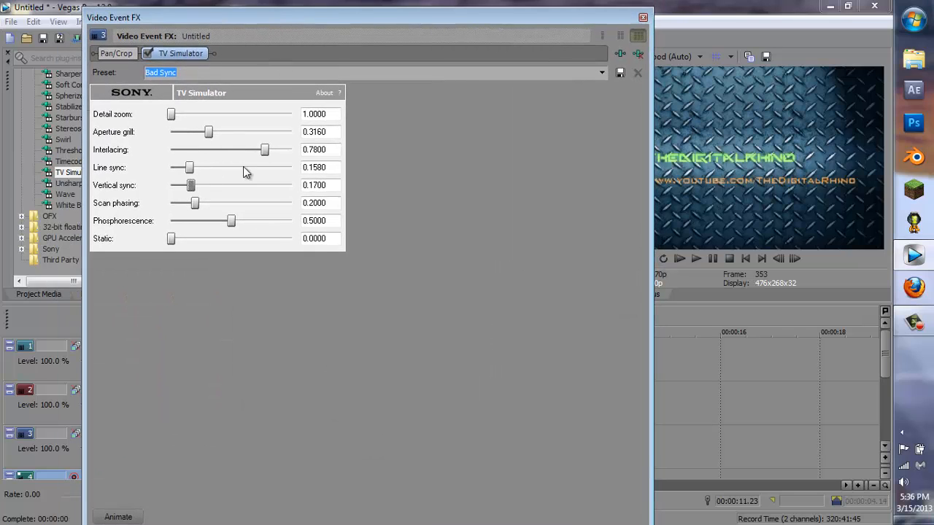
pyautogui.moveTo(209, 132); pyautogui.dragTo(247, 132)
pyautogui.moveTo(191, 187); pyautogui.dragTo(183, 168)
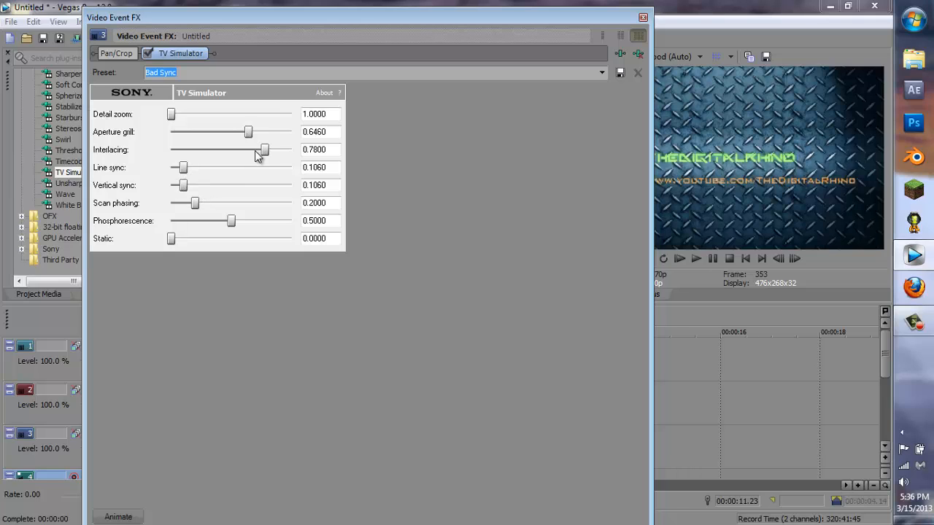
pyautogui.moveTo(265, 150); pyautogui.dragTo(279, 153)
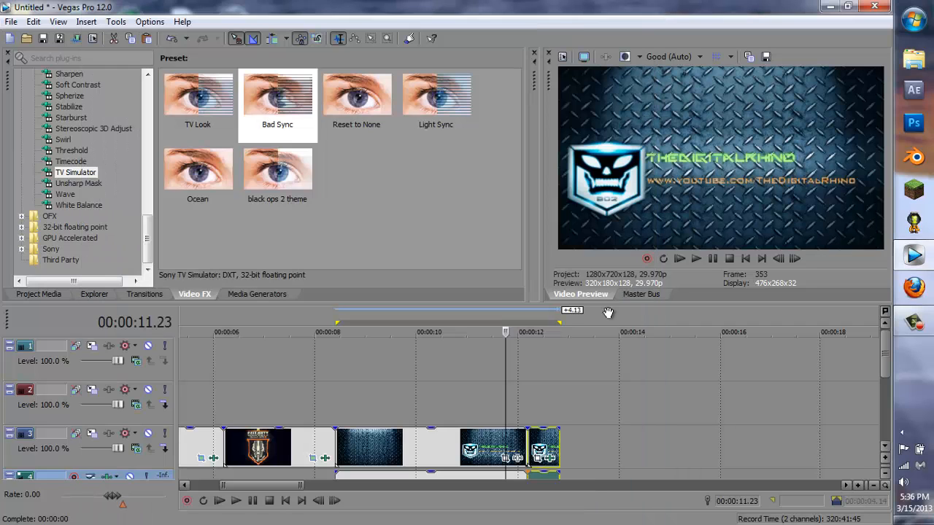
pyautogui.click(643, 17)
pyautogui.click(543, 320)
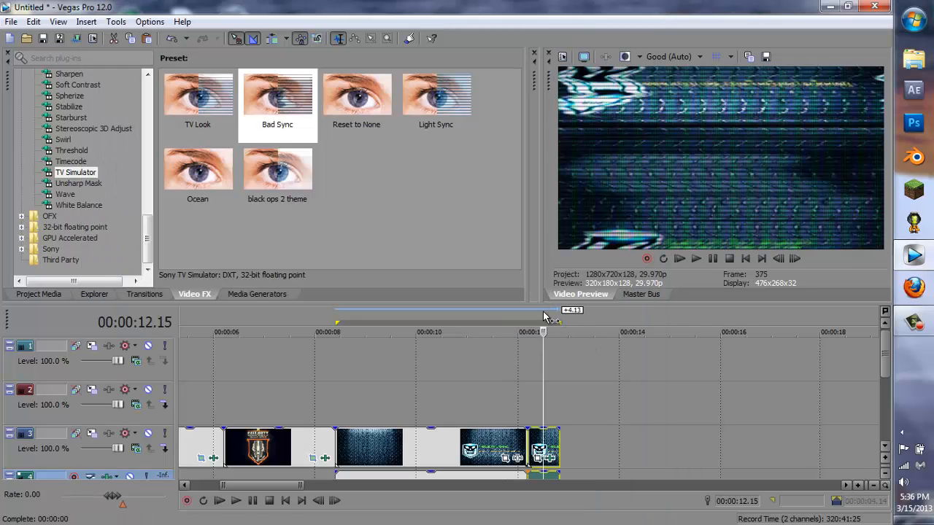
# Apply the TV Simulator effect's black ops 2 theme preset to the longer first piece of the split clip
pyautogui.click(467, 321)
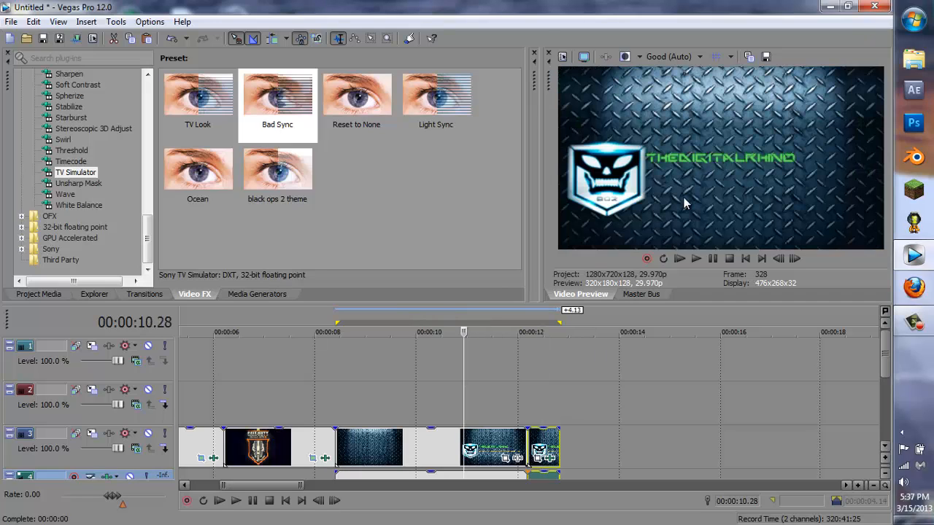
pyautogui.click(216, 113)
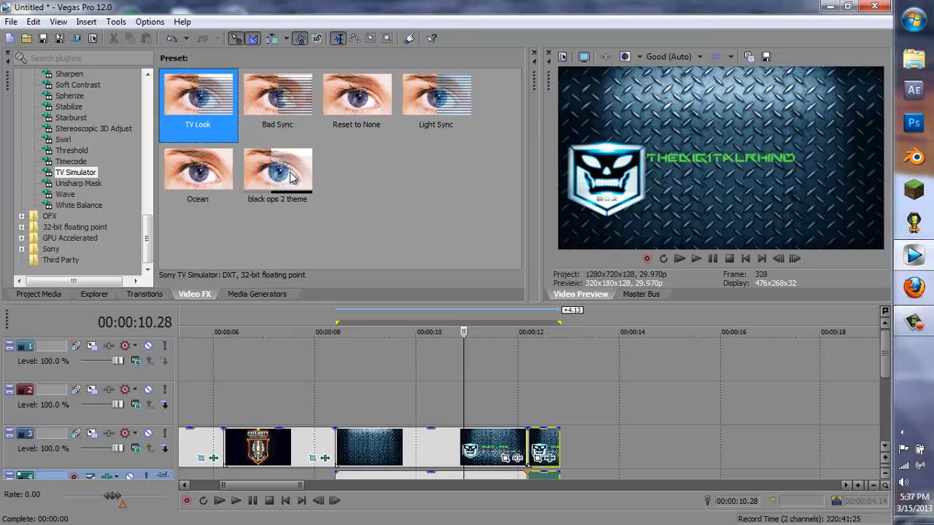
pyautogui.moveTo(291, 177); pyautogui.dragTo(439, 450)
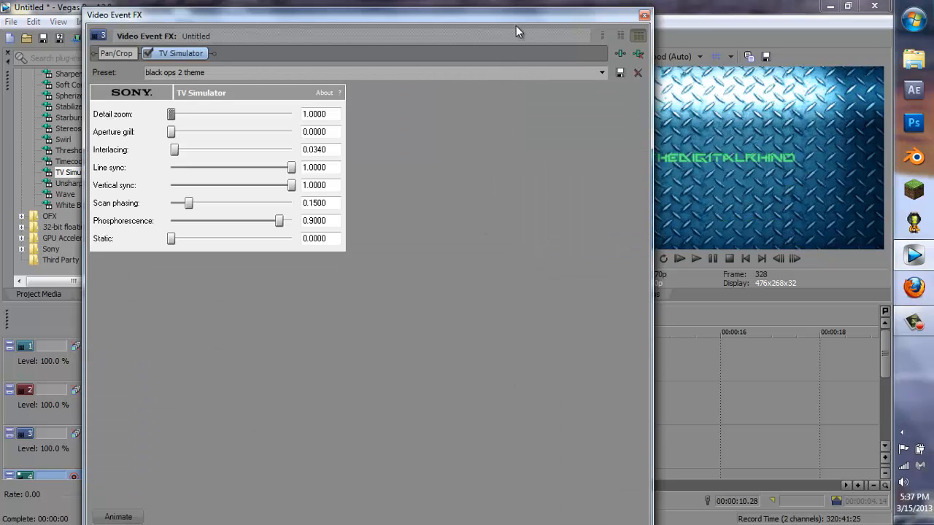
pyautogui.moveTo(519, 14); pyautogui.dragTo(457, 8)
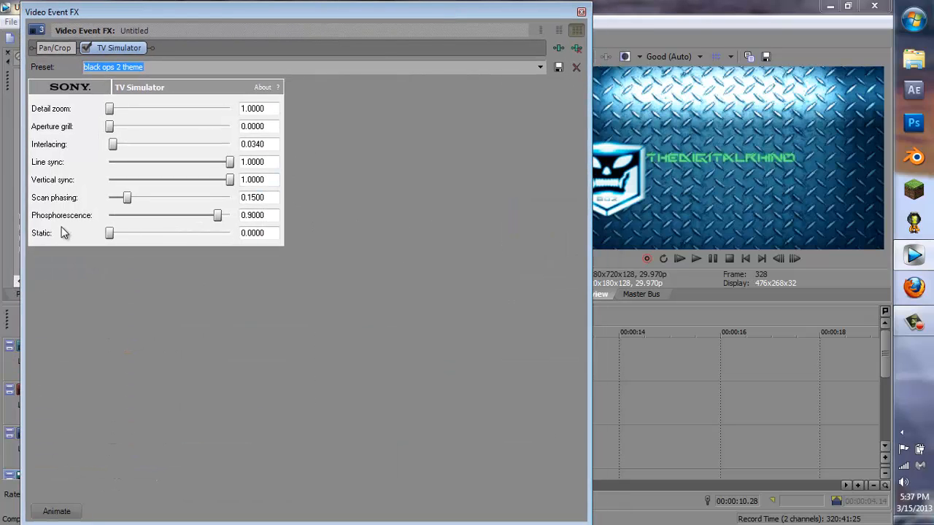
# Set the longer piece's TV Simulator phosphorescence to 0, vertical sync to 0.9420 and line sync to 0.8800
pyautogui.moveTo(219, 223); pyautogui.dragTo(78, 224)
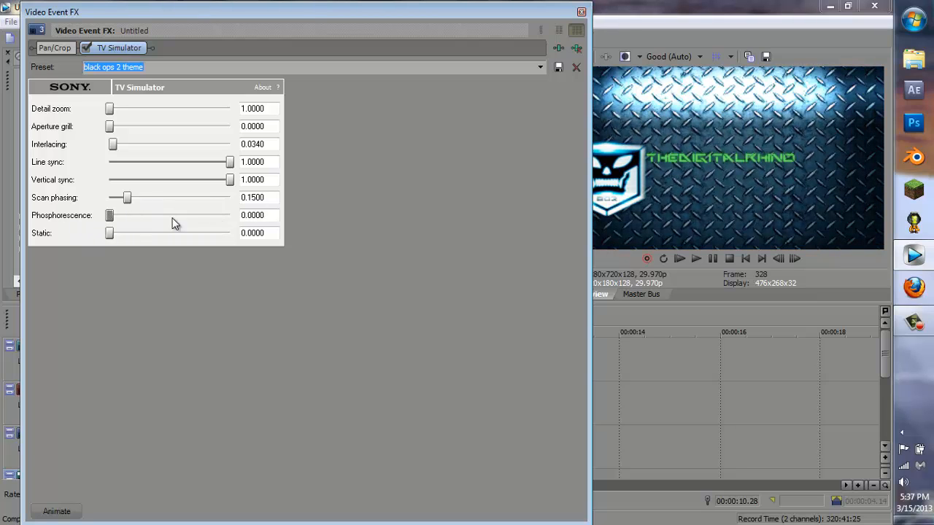
pyautogui.moveTo(229, 181); pyautogui.dragTo(217, 165)
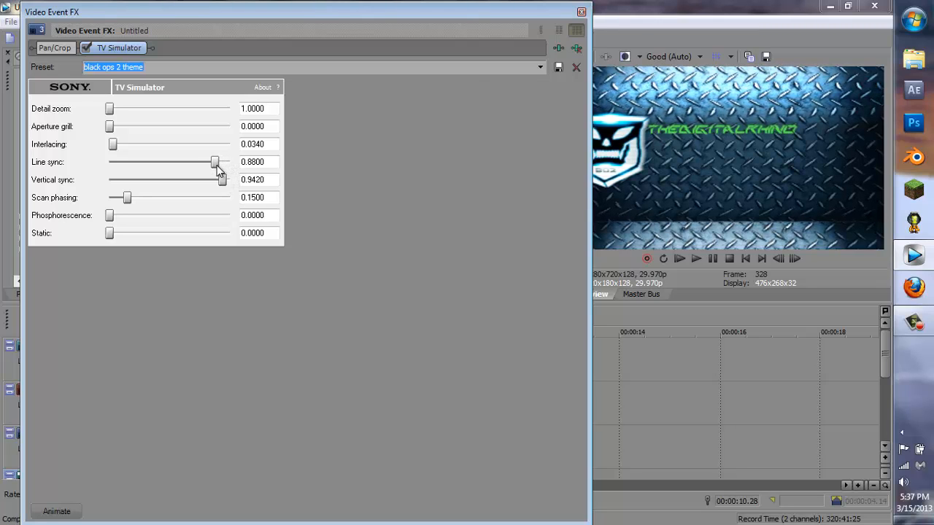
pyautogui.click(581, 12)
# Play back the steel background section from about 00:00:08.18 through its end
pyautogui.click(346, 321)
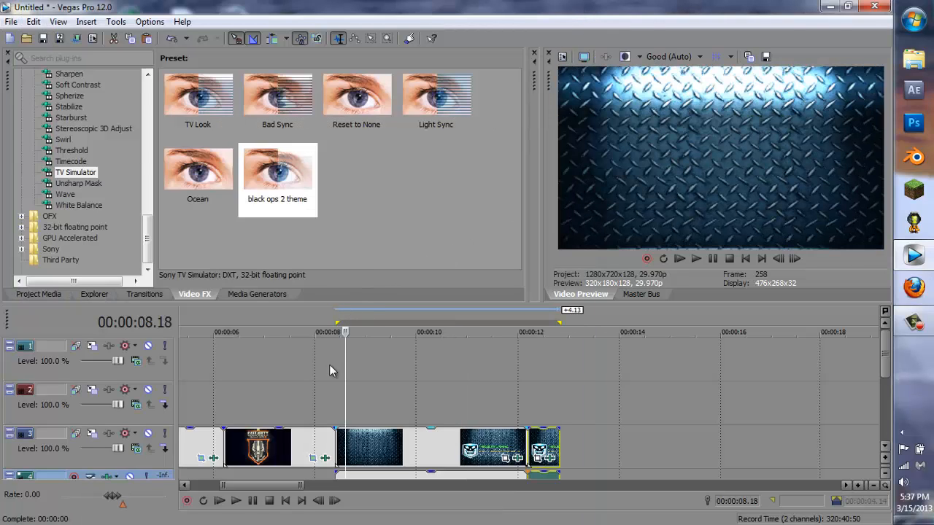
pyautogui.click(252, 500)
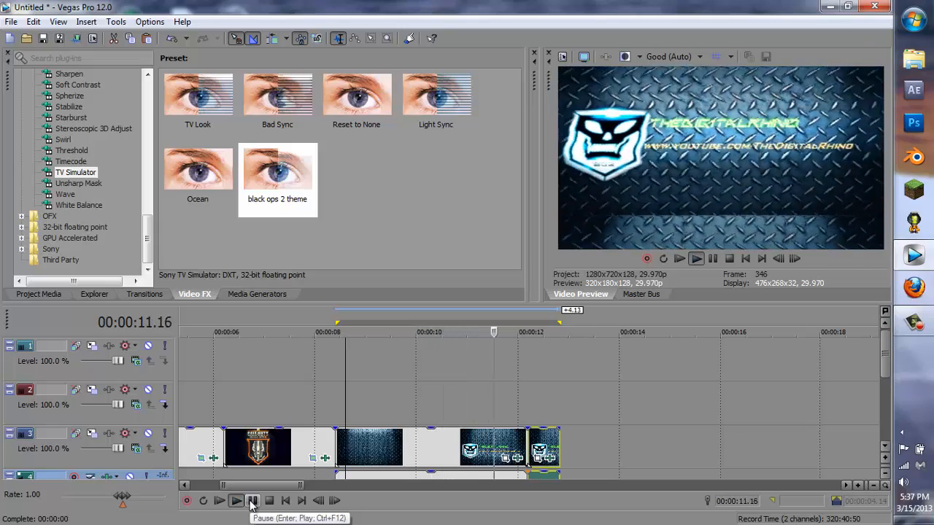
pyautogui.click(253, 500)
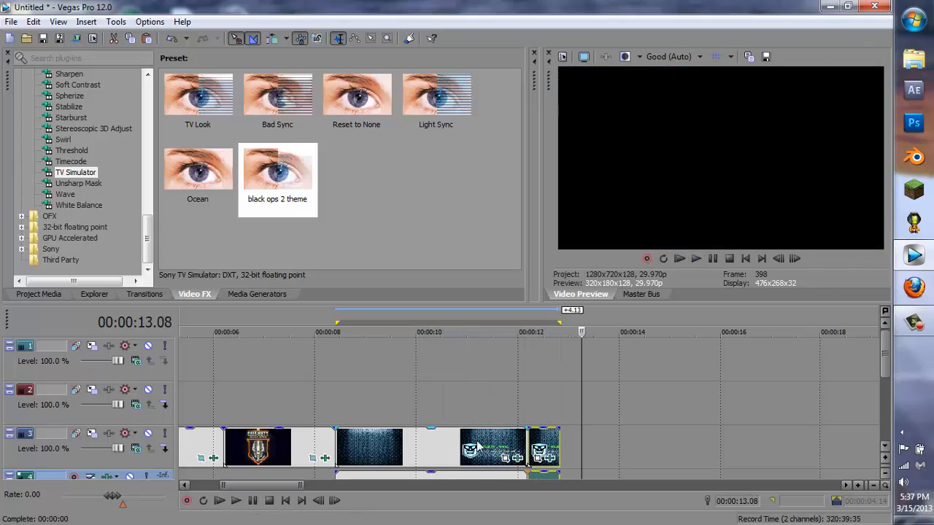
# Reopen the longer steel background clip's TV Simulator effect and set its line sync to 0.9020
pyautogui.click(405, 318)
pyautogui.rightClick(446, 449)
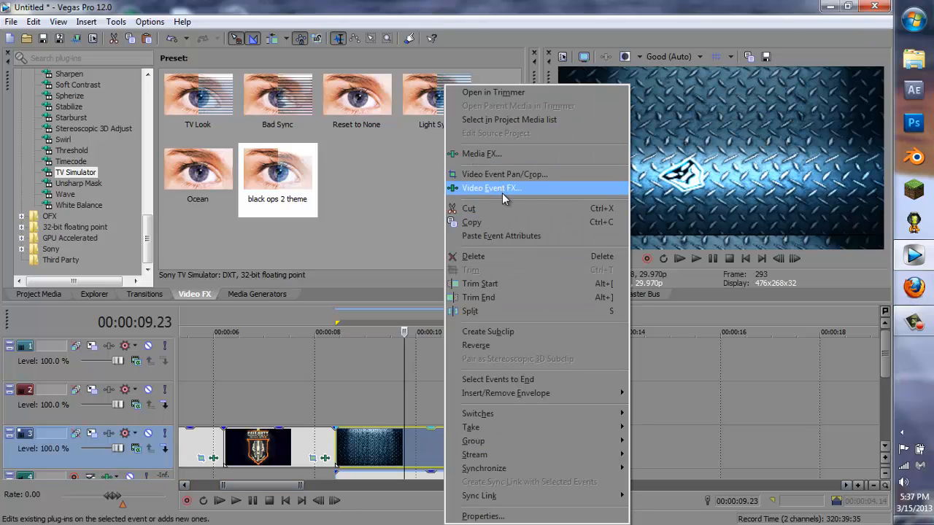
pyautogui.click(502, 193)
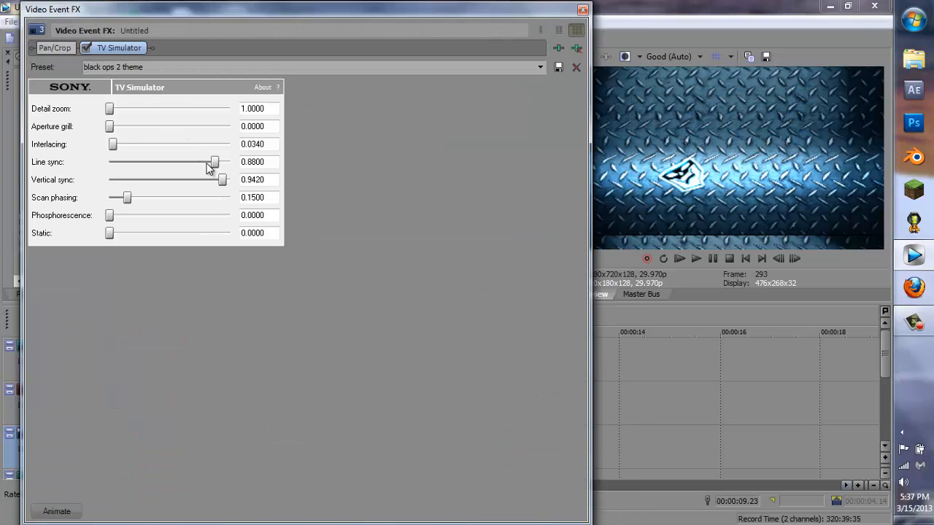
pyautogui.moveTo(217, 164); pyautogui.dragTo(220, 166)
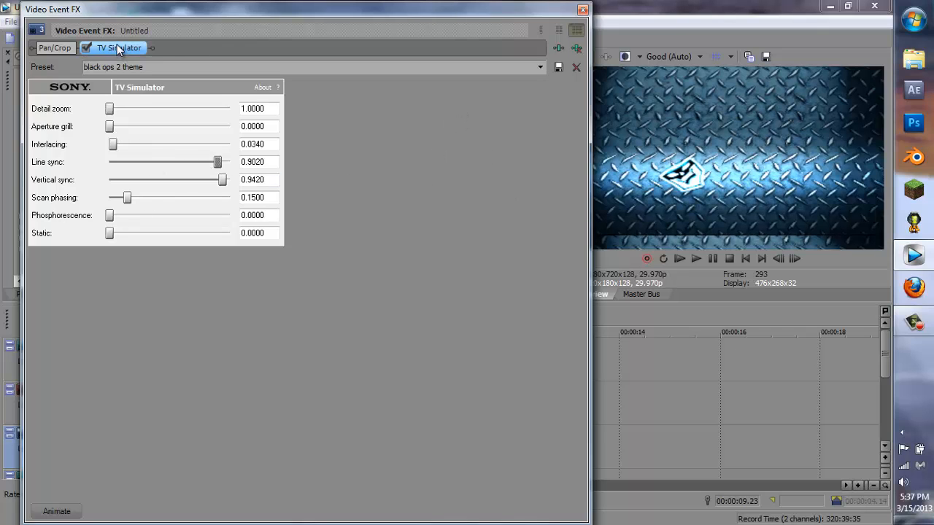
pyautogui.moveTo(141, 11); pyautogui.dragTo(447, 109)
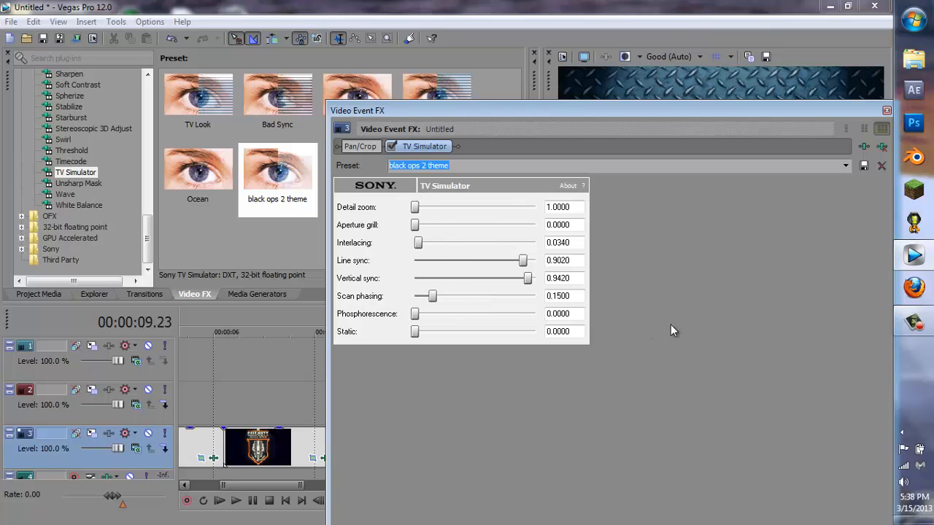
pyautogui.moveTo(698, 115); pyautogui.dragTo(500, 194)
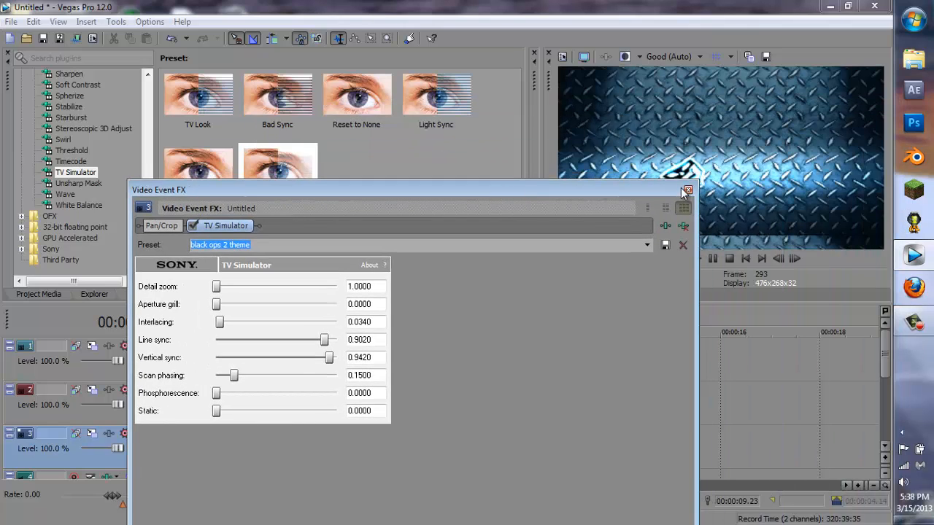
pyautogui.click(686, 190)
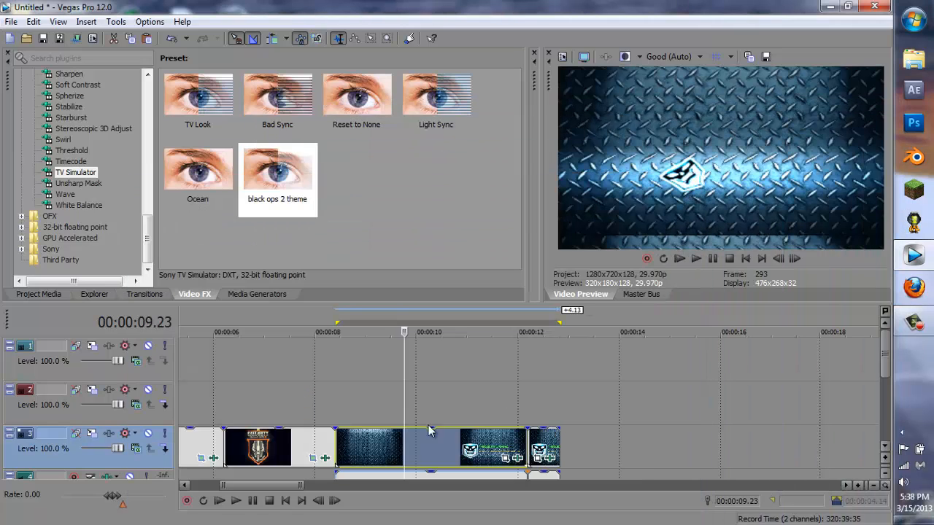
# Preview the intro from the very start, then replay it from around the five-second mark through the end
pyautogui.click(289, 502)
pyautogui.scroll(-3, 274, 507)
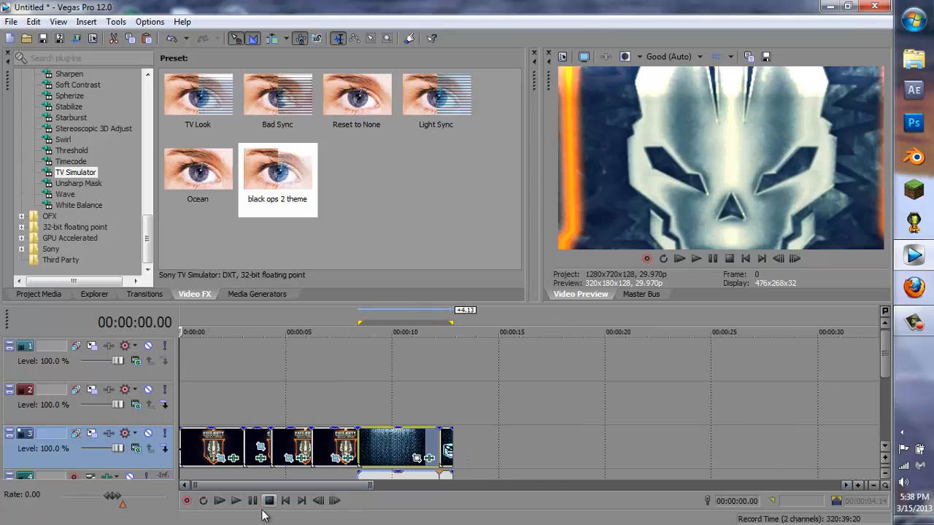
pyautogui.click(235, 501)
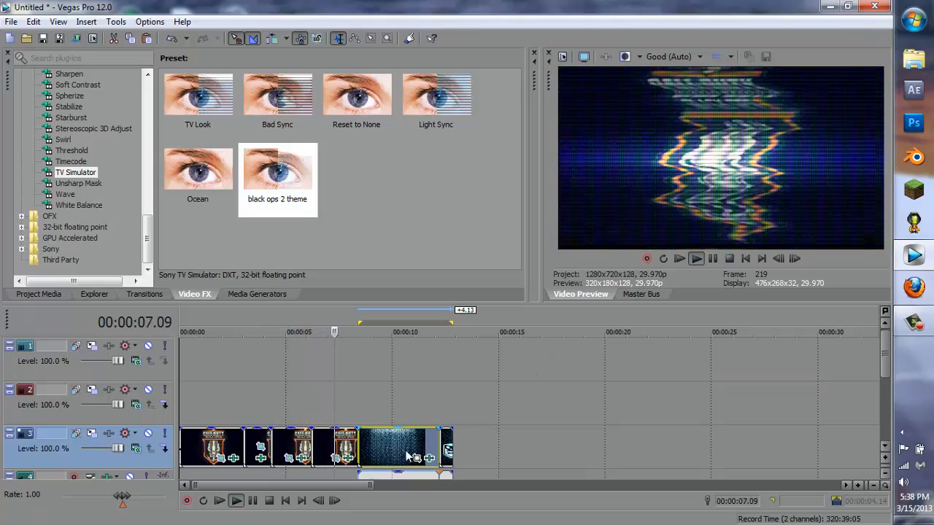
pyautogui.click(252, 501)
pyautogui.click(257, 321)
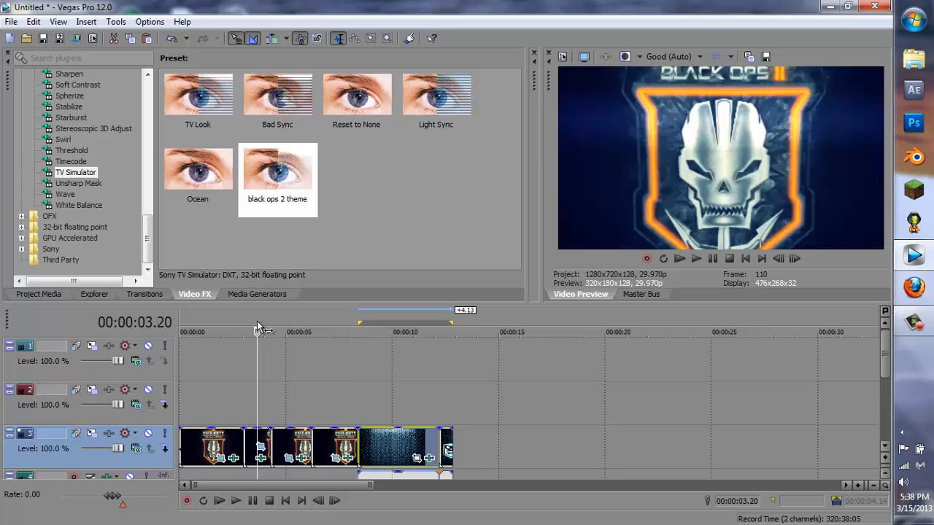
pyautogui.click(297, 312)
pyautogui.click(235, 500)
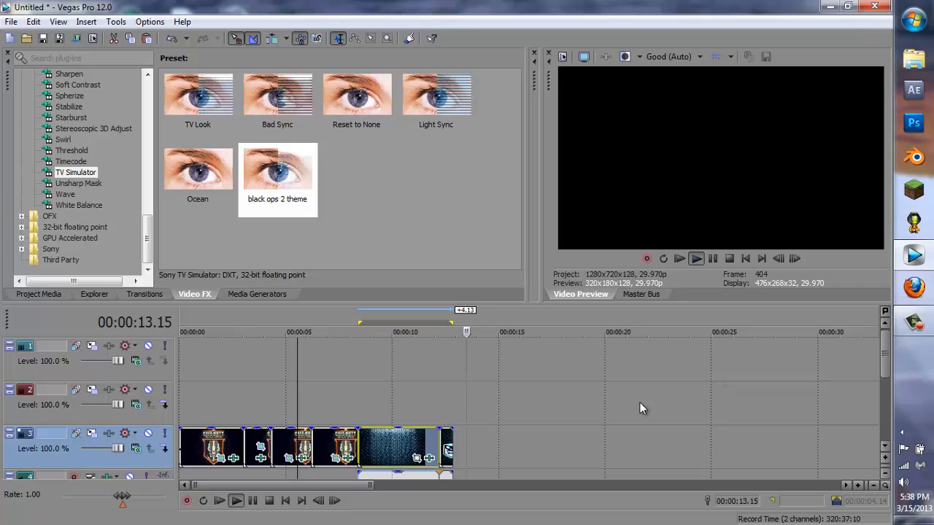
pyautogui.click(253, 501)
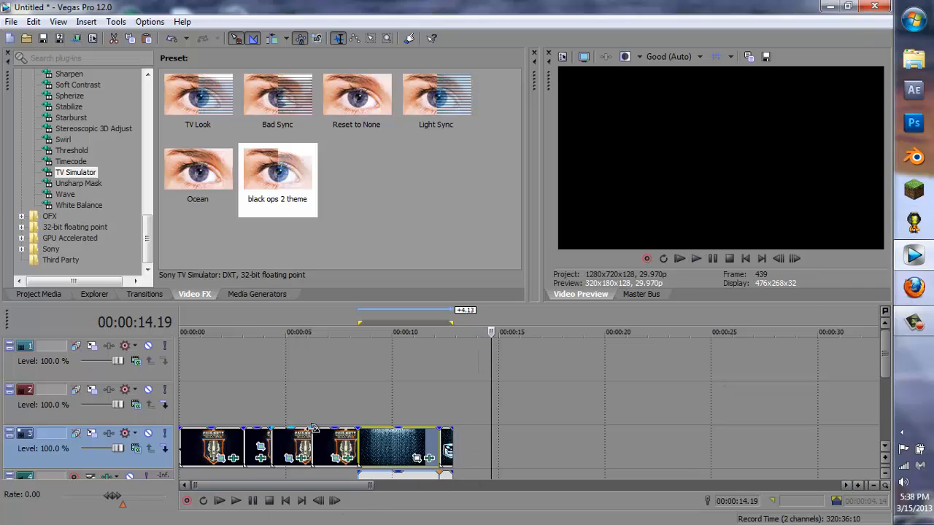